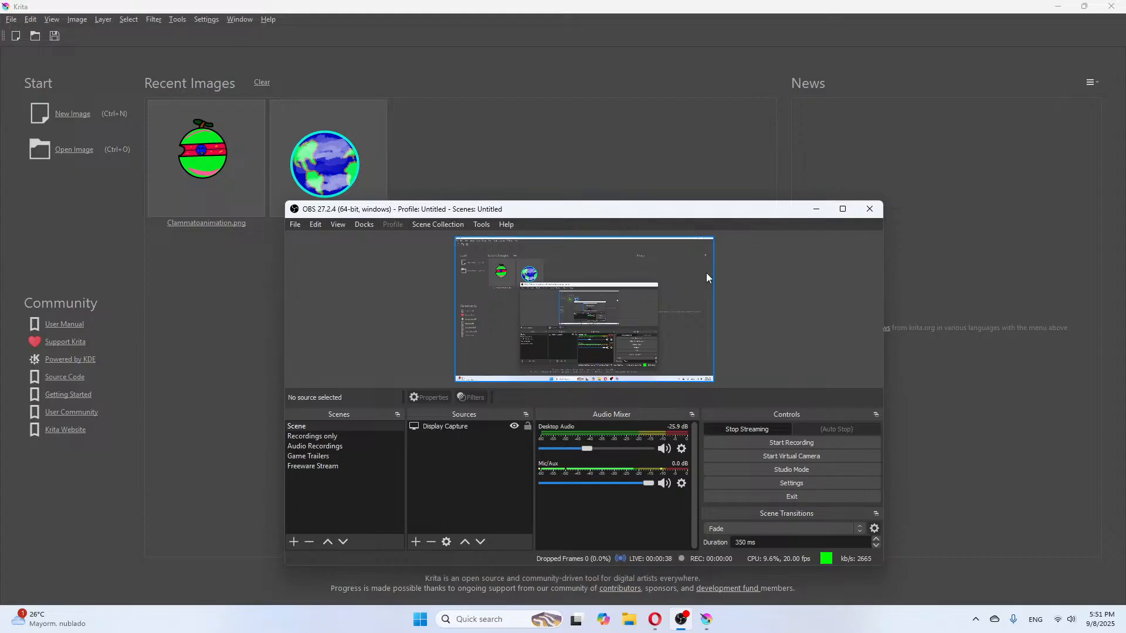
Create a new 1000 × 740 px RGB/Alpha image at 300 pixels/inch and make its Background layer active
{"action": "left_click", "coordinate": [816, 209]}
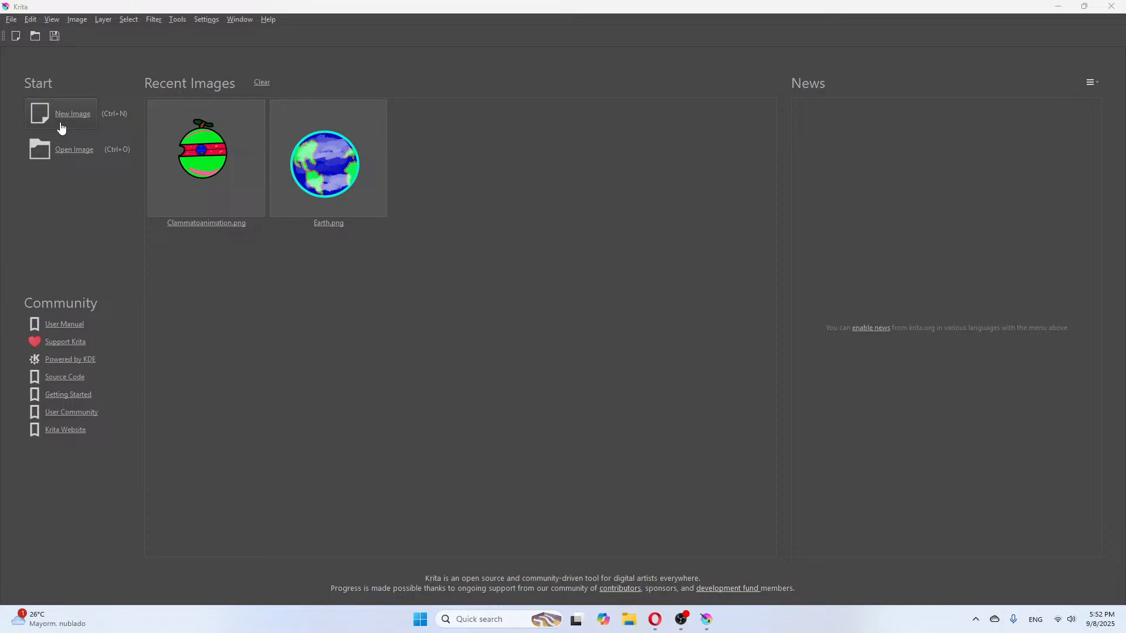
{"action": "left_click", "coordinate": [55, 115]}
{"action": "left_click", "coordinate": [55, 114]}
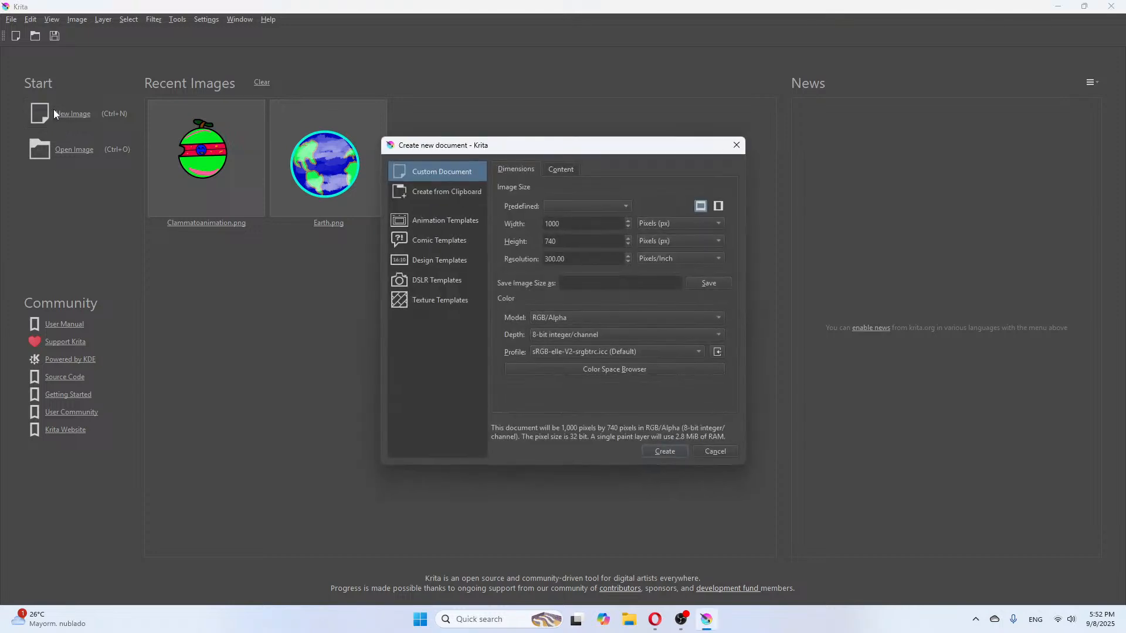
{"action": "left_click", "coordinate": [657, 448]}
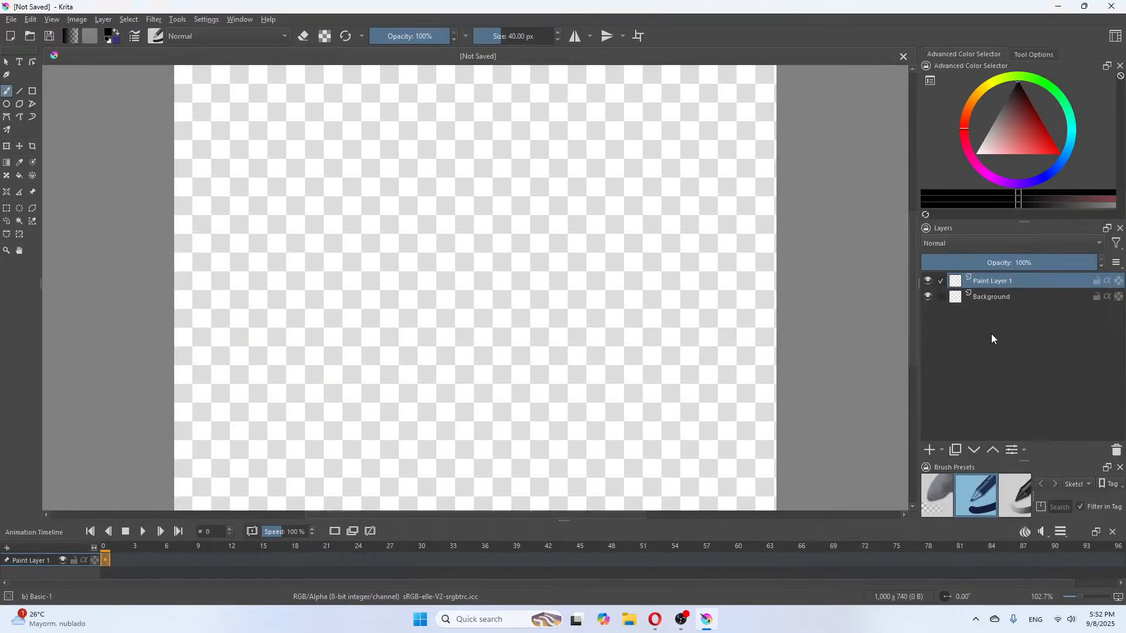
{"action": "left_click", "coordinate": [1008, 301]}
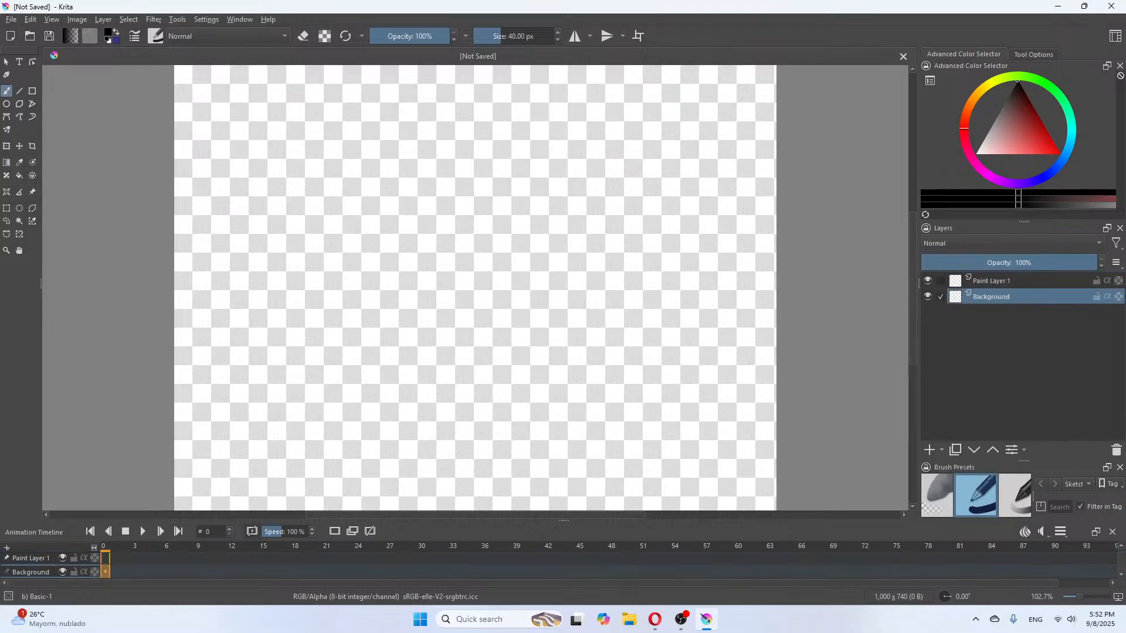
Hide the Tool Options and Animation Timeline dockers
{"action": "mouse_move", "coordinate": [195, 20]}
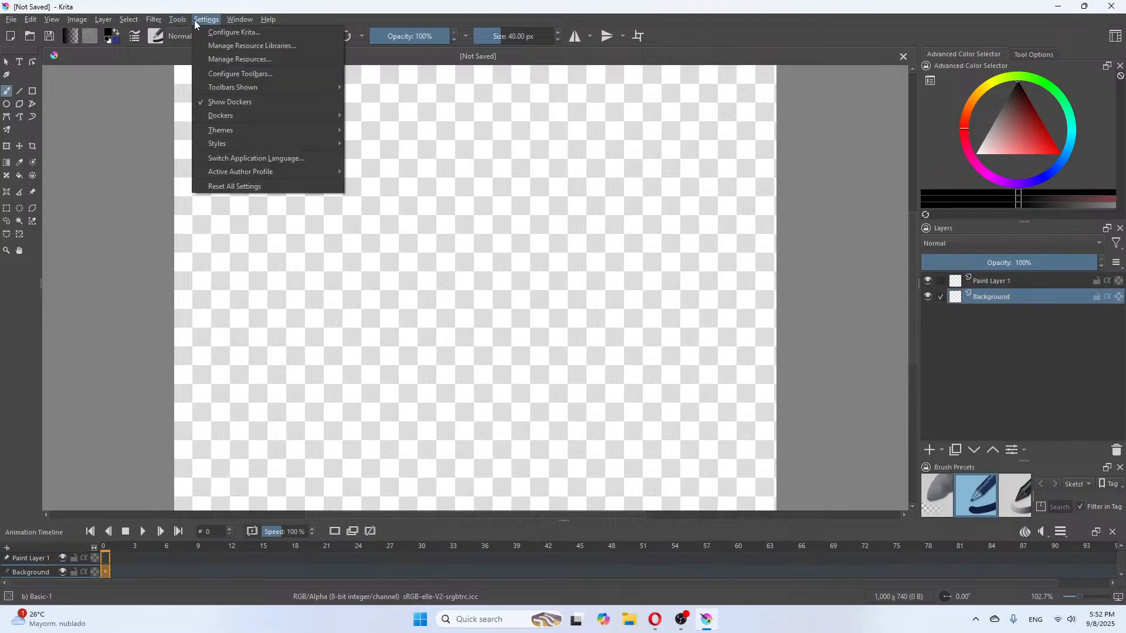
{"action": "mouse_move", "coordinate": [230, 116]}
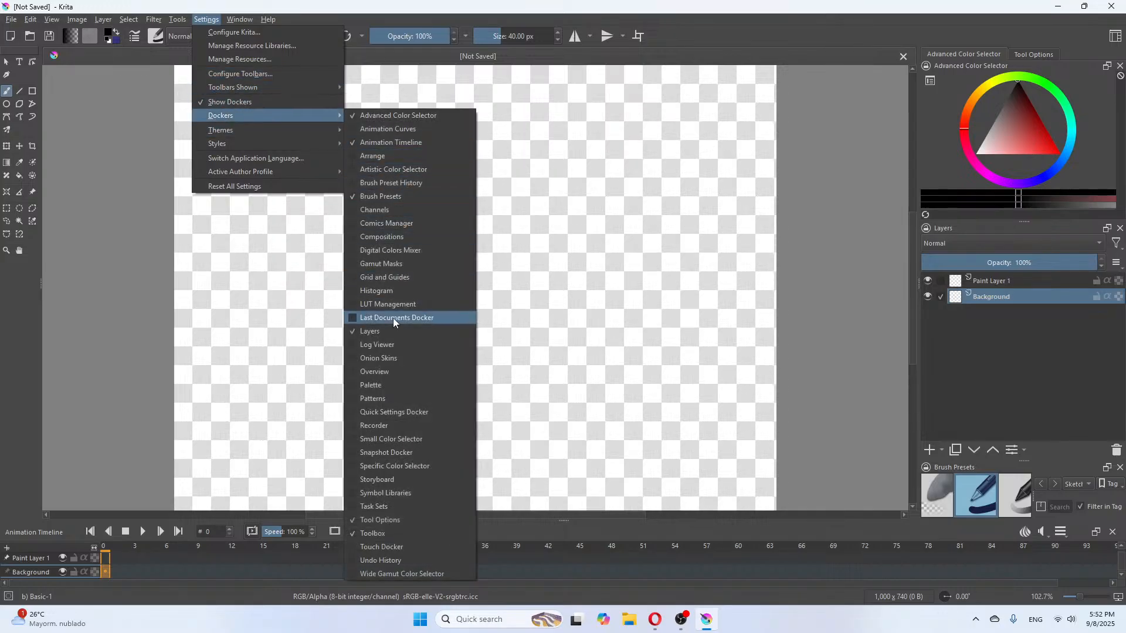
{"action": "left_click", "coordinate": [392, 523]}
{"action": "left_click", "coordinate": [194, 19]}
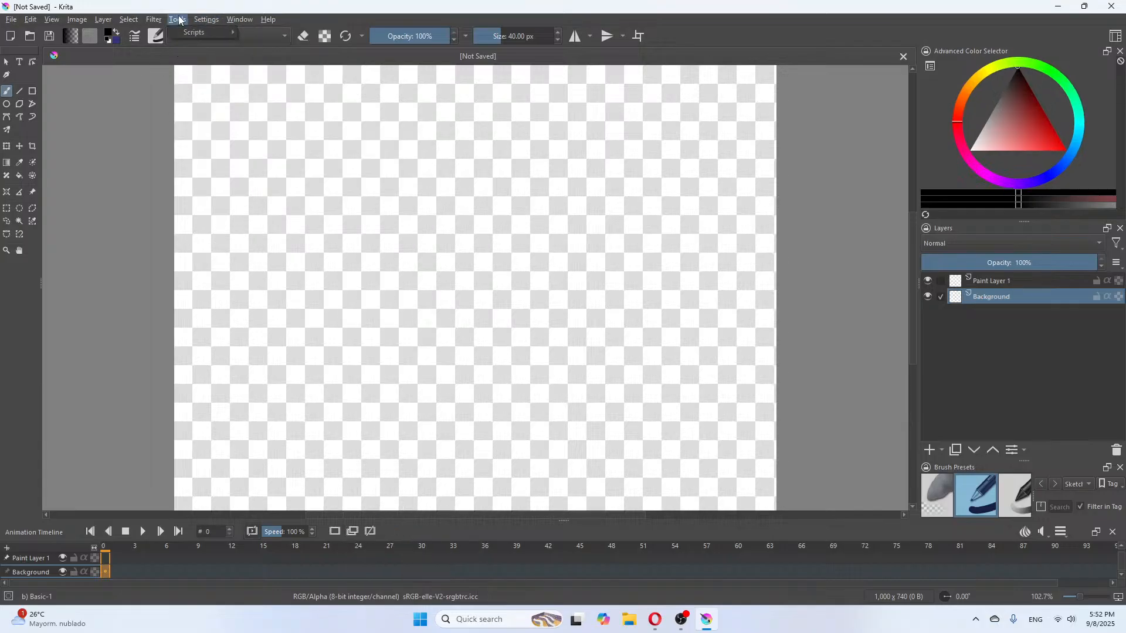
{"action": "mouse_move", "coordinate": [249, 119]}
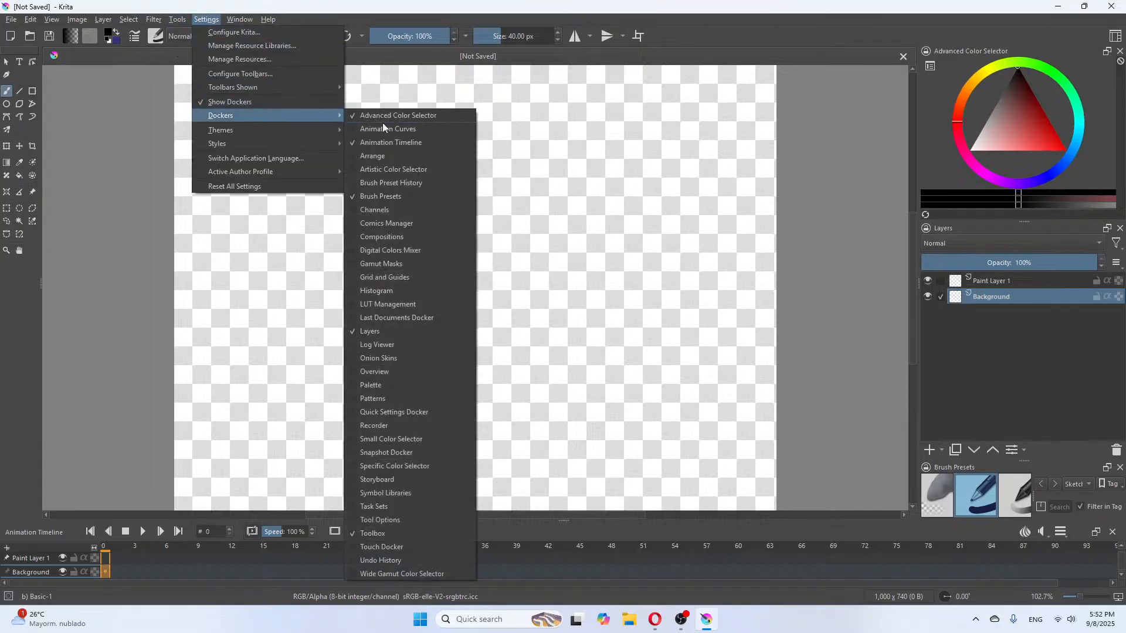
{"action": "left_click", "coordinate": [406, 146]}
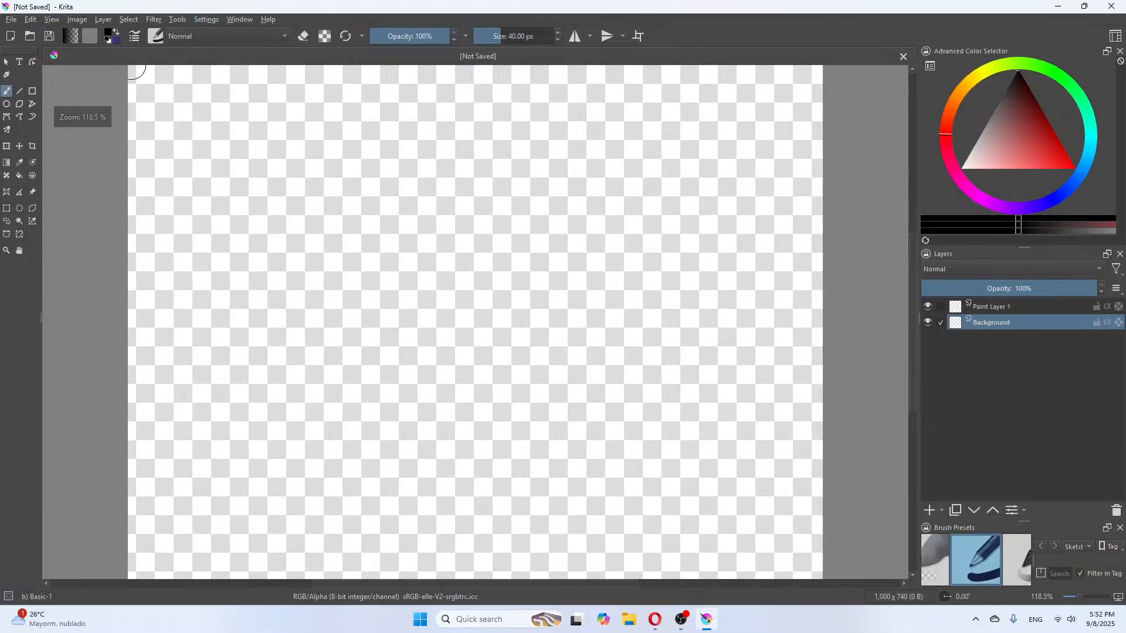
{"action": "key", "text": "1"}
{"action": "scroll", "coordinate": [432, 334], "scroll_direction": "up", "scroll_amount": 2}
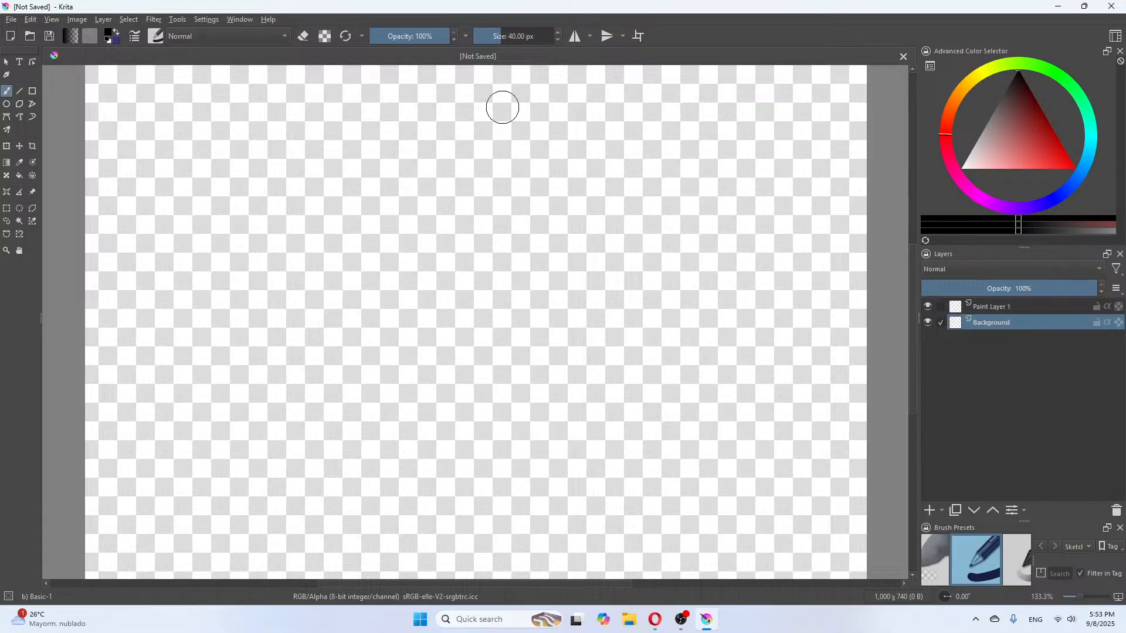
Switch to the Opera browser, search for living room images and open the Room & Board sectional sofa picture as reference
{"action": "left_click", "coordinate": [656, 620]}
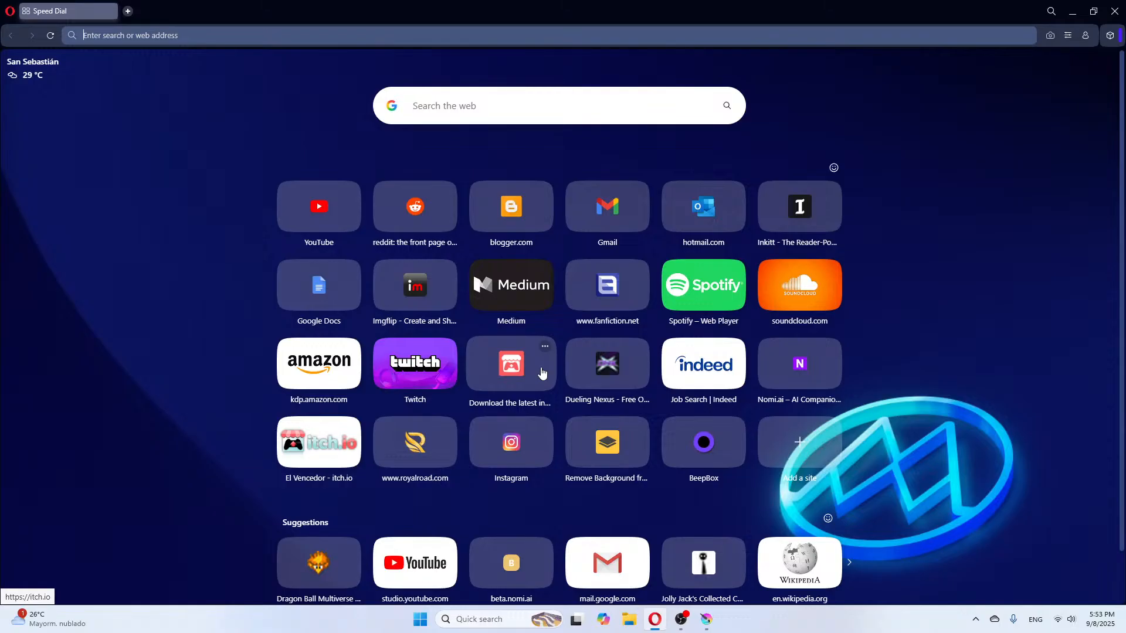
{"action": "type", "text": "livi"}
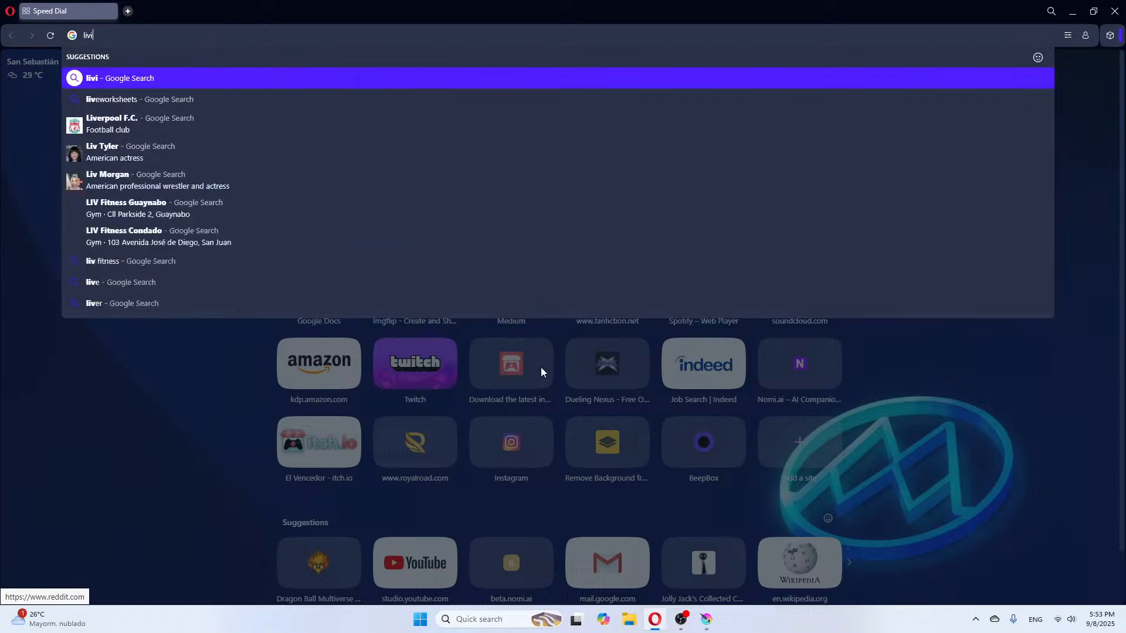
{"action": "type", "text": "ng room"}
{"action": "key", "text": "Return"}
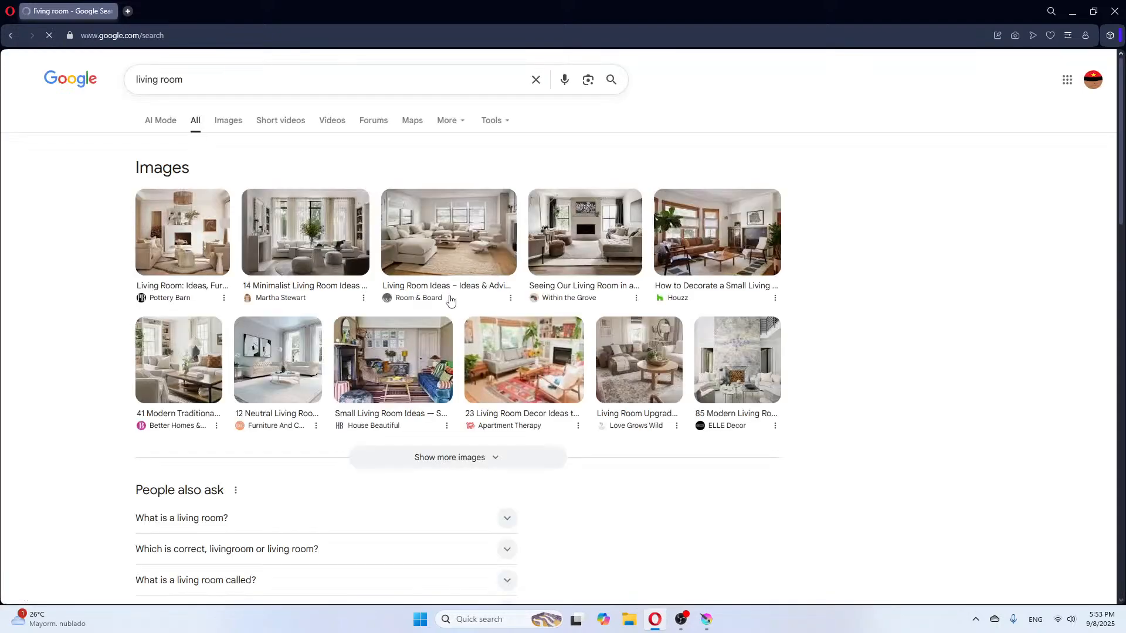
{"action": "left_click", "coordinate": [227, 125]}
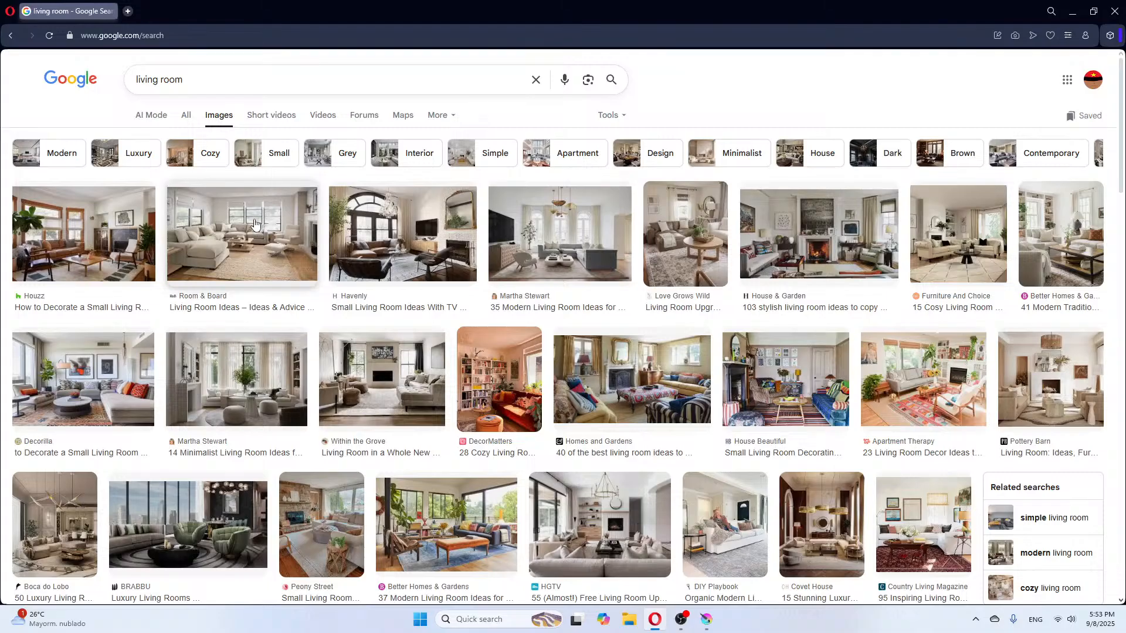
{"action": "left_click", "coordinate": [260, 222]}
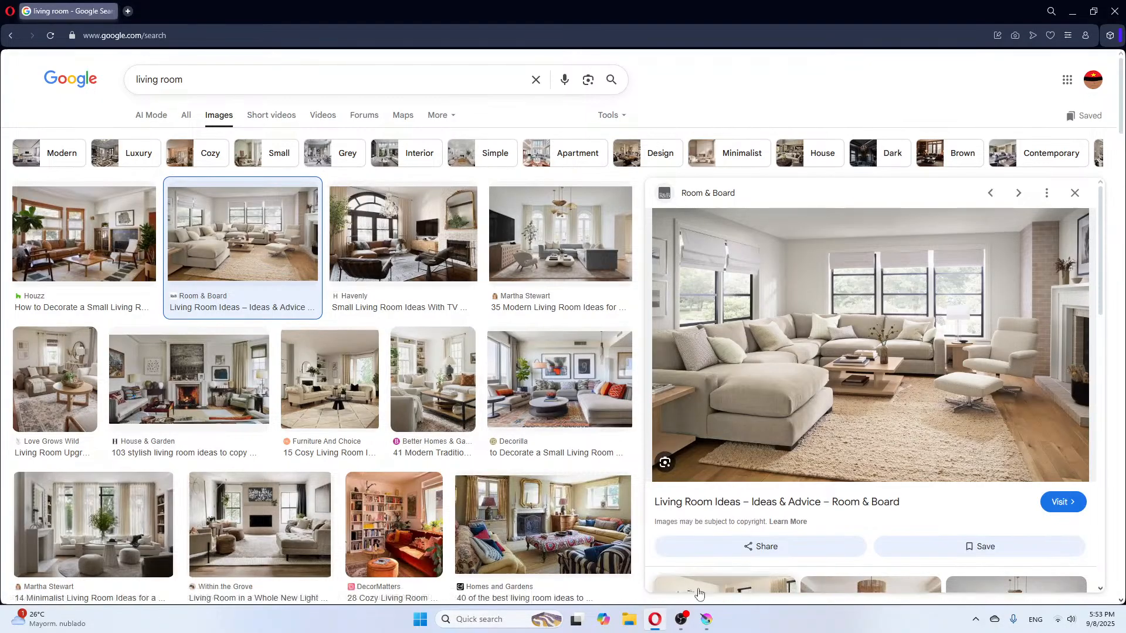
Return to Krita and set the brush size to 10.85 px
{"action": "left_click", "coordinate": [709, 620]}
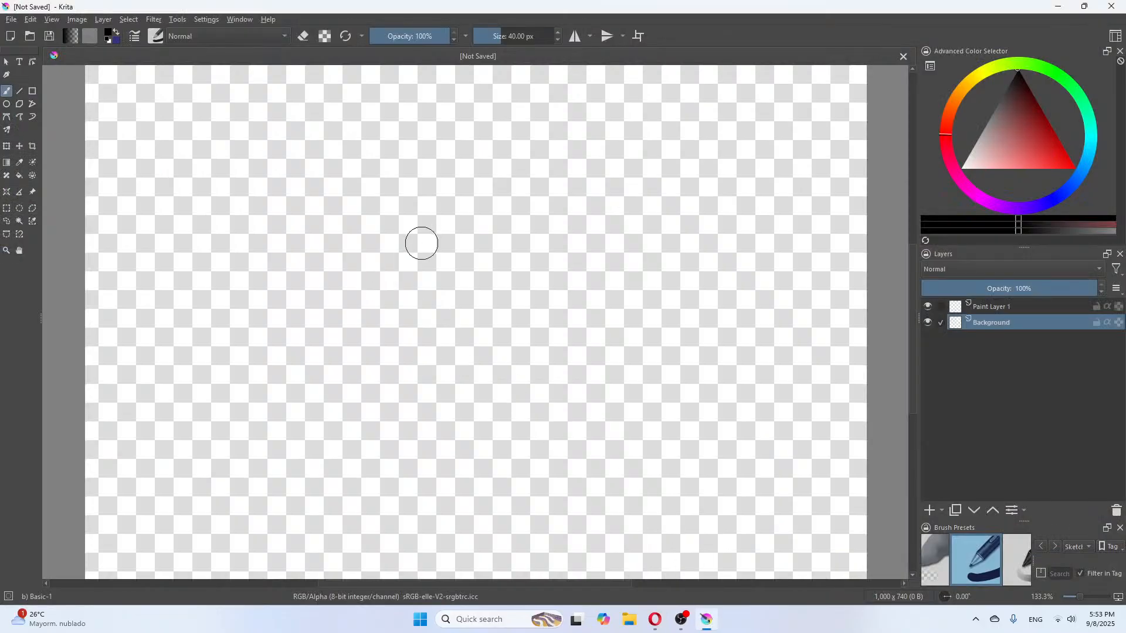
{"action": "left_click_drag", "start_coordinate": [502, 39], "coordinate": [488, 38]}
{"action": "scroll", "coordinate": [456, 166], "scroll_direction": "down", "scroll_amount": 2}
{"action": "scroll", "coordinate": [455, 166], "scroll_direction": "up", "scroll_amount": 1}
{"action": "scroll", "coordinate": [453, 168], "scroll_direction": "down", "scroll_amount": 1}
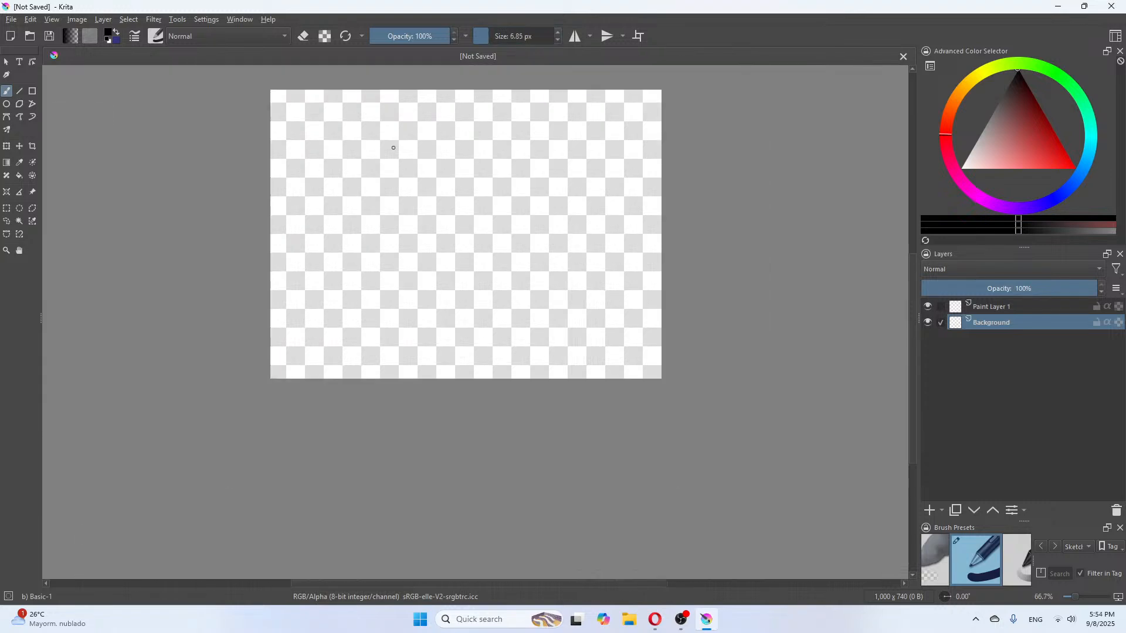
{"action": "left_click", "coordinate": [558, 32]}
{"action": "left_click", "coordinate": [559, 34]}
Outline the room's ceiling, walls and floor with straight black lines, erasing the excess wall line below the floor corner
{"action": "left_click_drag", "start_coordinate": [271, 91], "coordinate": [324, 141]}
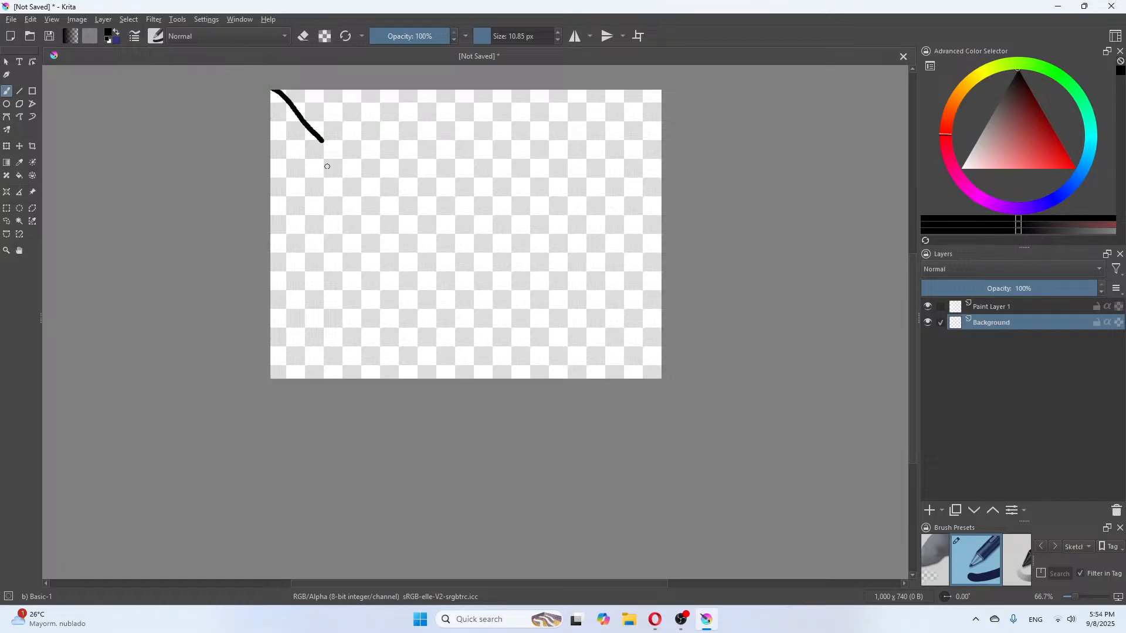
{"action": "key", "text": "ctrl+z"}
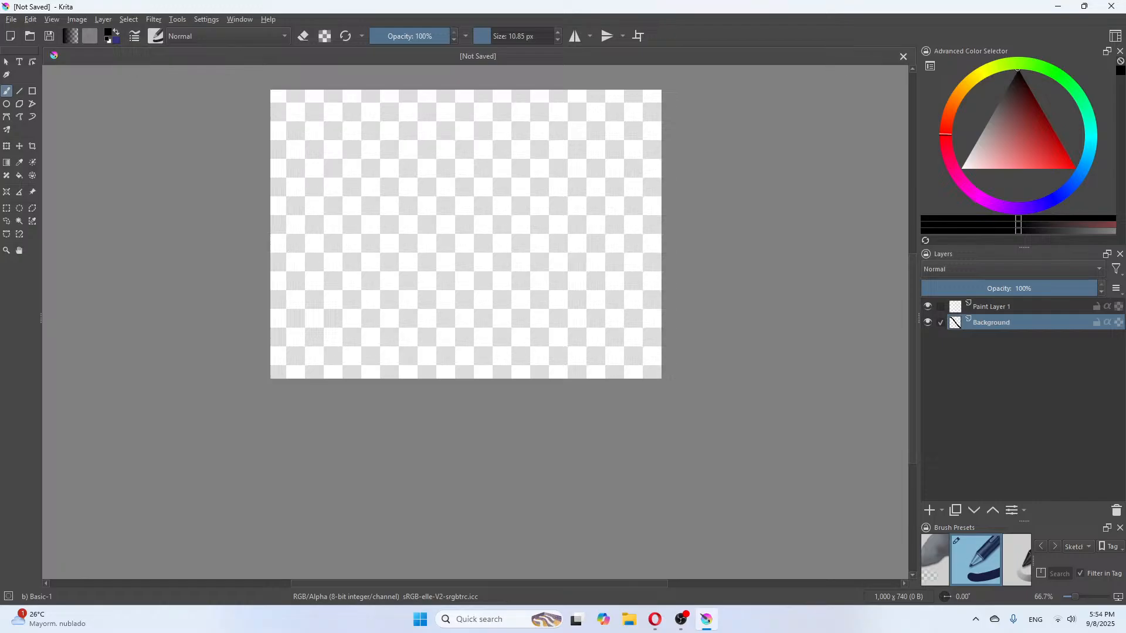
{"action": "left_click", "coordinate": [19, 91]}
{"action": "left_click_drag", "start_coordinate": [271, 91], "coordinate": [326, 140]}
{"action": "left_click_drag", "start_coordinate": [326, 140], "coordinate": [666, 141]}
{"action": "left_click_drag", "start_coordinate": [325, 140], "coordinate": [326, 231]}
{"action": "left_click_drag", "start_coordinate": [323, 323], "coordinate": [319, 379]}
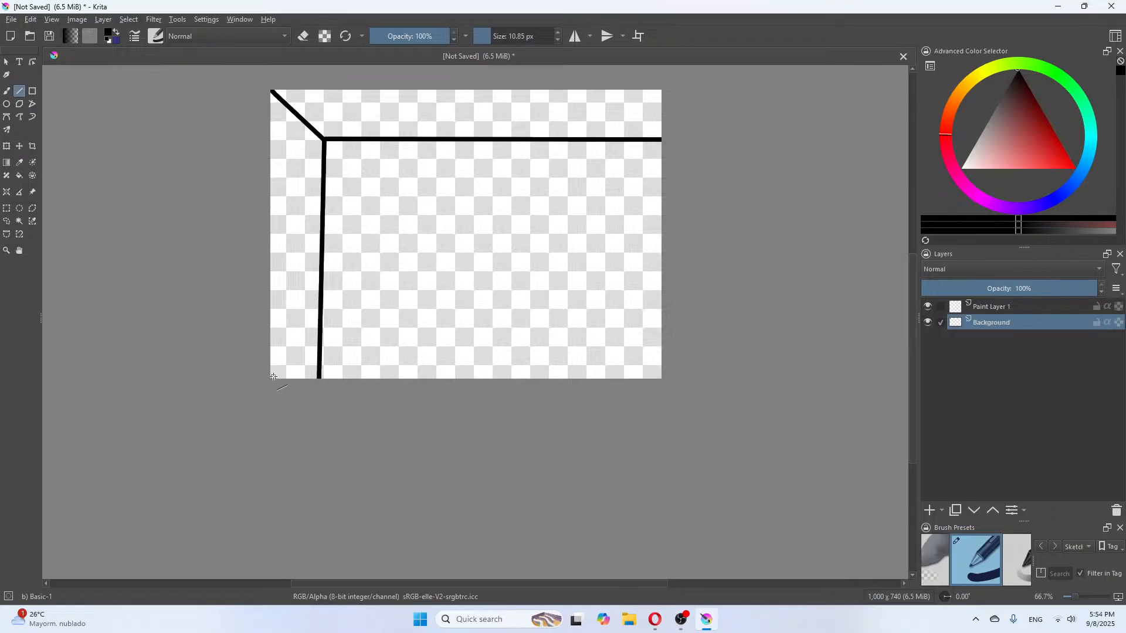
{"action": "mouse_move", "coordinate": [273, 378]}
{"action": "left_mouse_down"}
{"action": "mouse_move", "coordinate": [320, 329]}
{"action": "mouse_move", "coordinate": [662, 329]}
{"action": "left_mouse_up"}
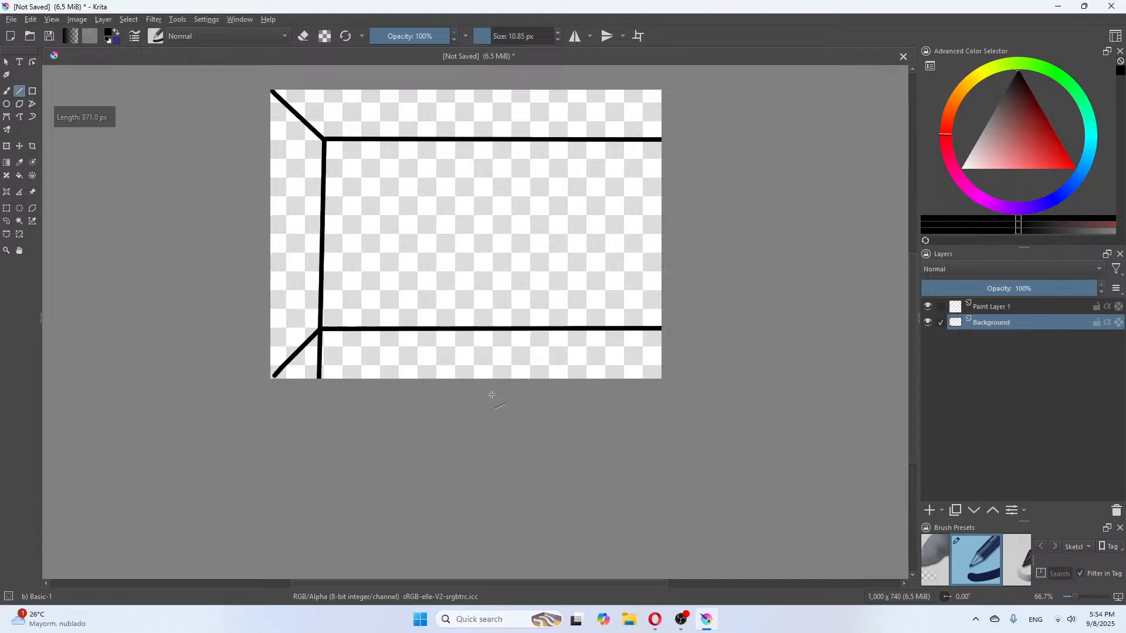
{"action": "left_click", "coordinate": [7, 91]}
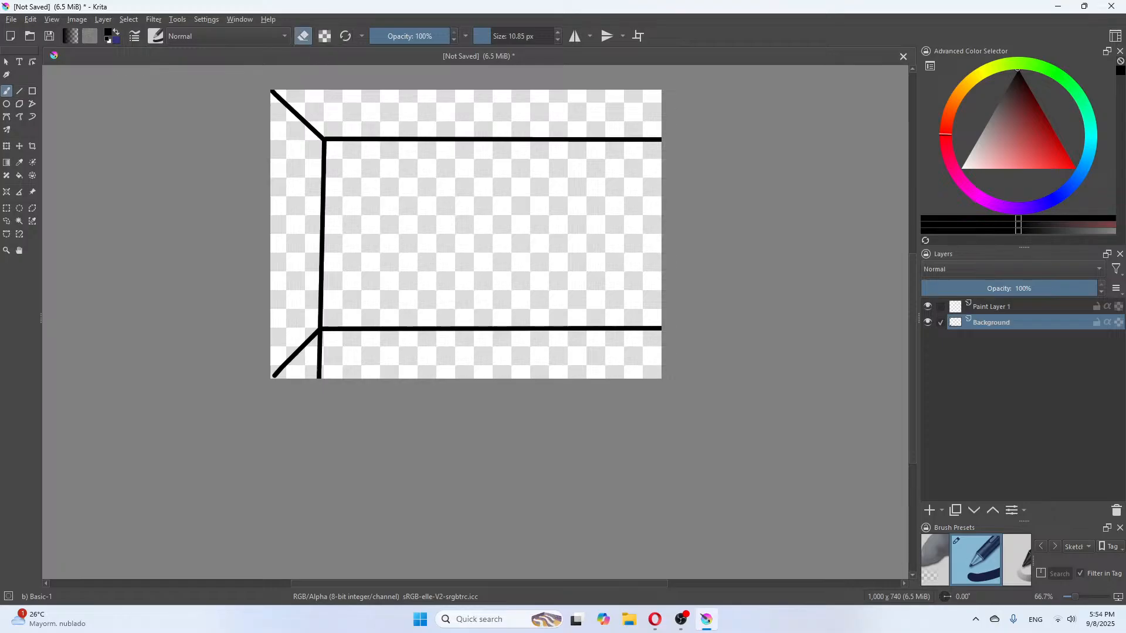
{"action": "left_click_drag", "start_coordinate": [320, 347], "coordinate": [315, 377]}
Try filling the room's left wall with white, then undo the fill
{"action": "left_click", "coordinate": [961, 168]}
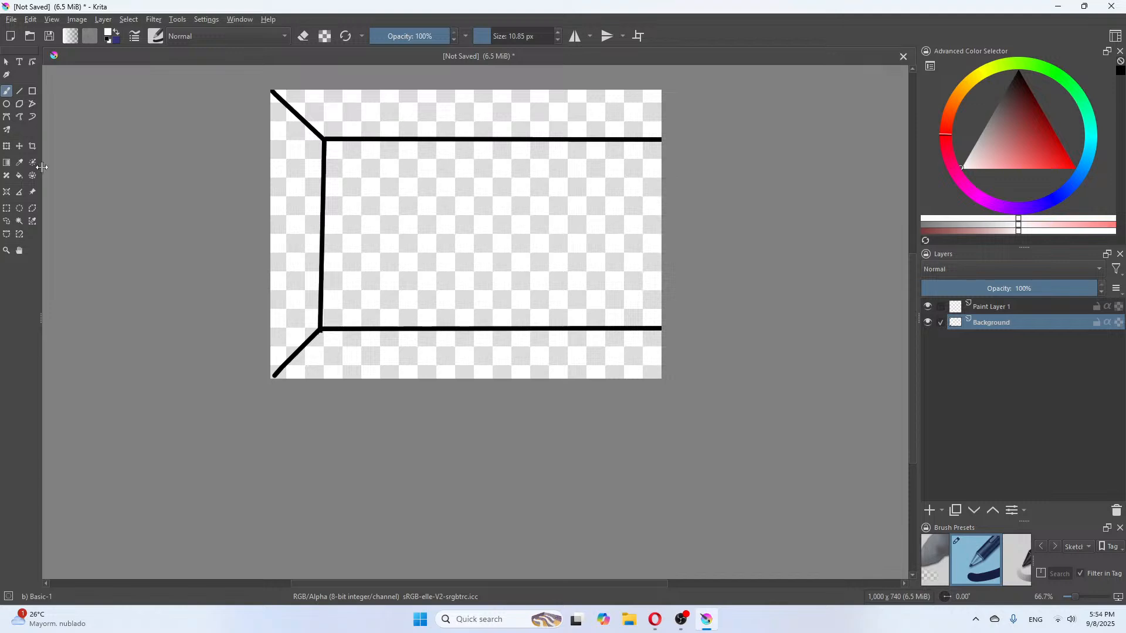
{"action": "left_click", "coordinate": [19, 175]}
{"action": "left_click", "coordinate": [289, 200]}
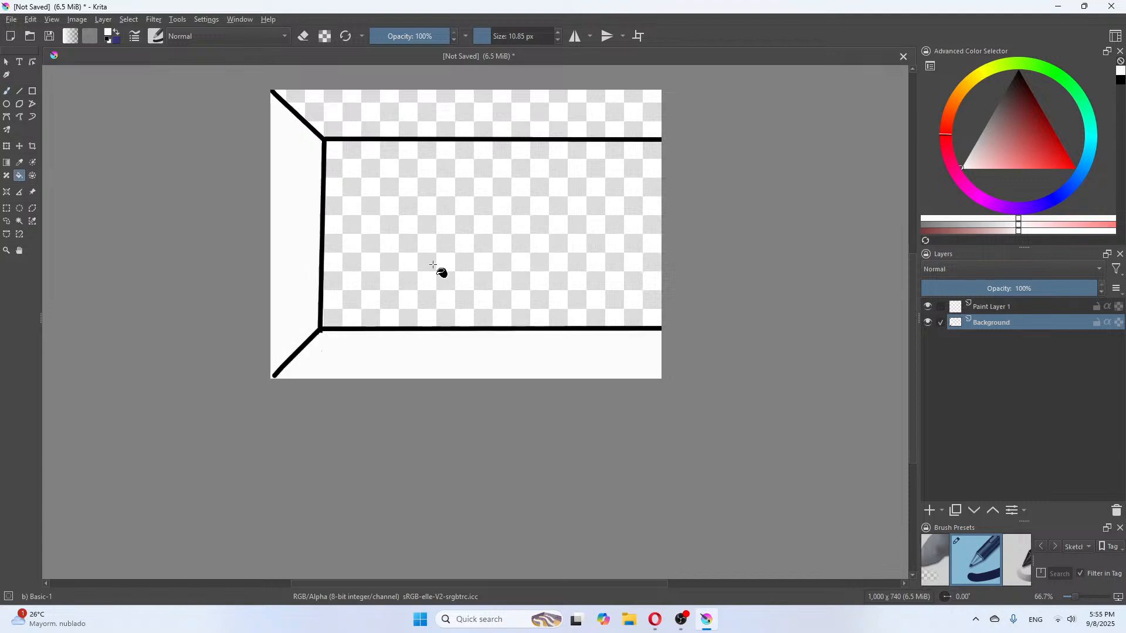
{"action": "key", "text": "ctrl+z"}
Close the gap in the outline at the canvas's lower-left corner with a black brush dab
{"action": "left_click", "coordinate": [7, 92]}
{"action": "left_click", "coordinate": [1122, 81]}
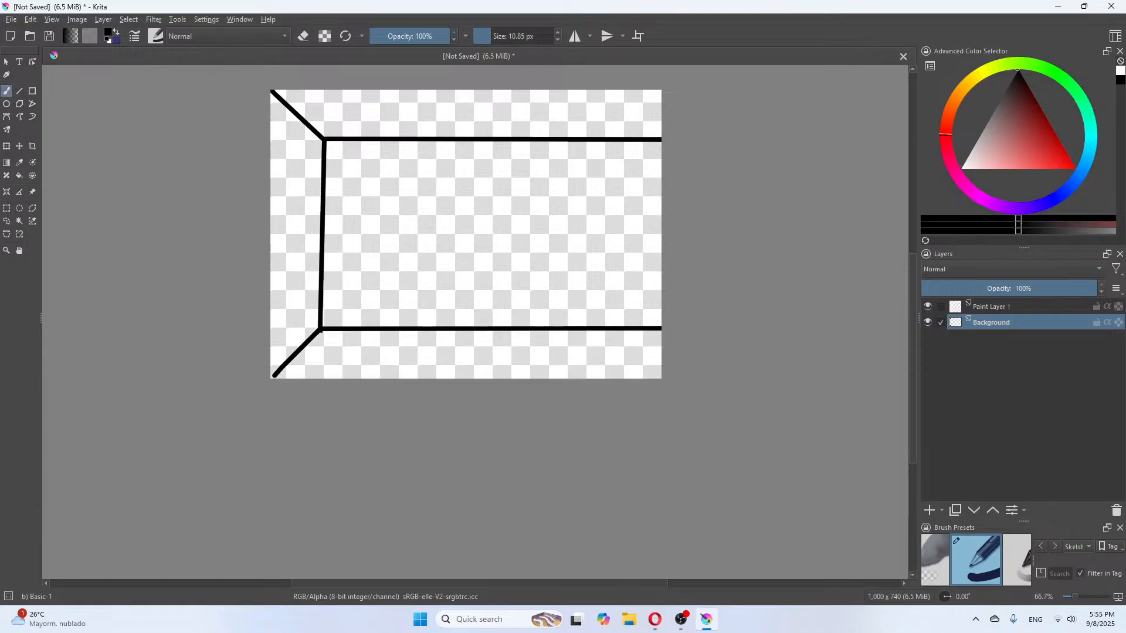
{"action": "left_click", "coordinate": [273, 375]}
Fill the left and back walls with white and the ceiling with light grey
{"action": "key", "text": "x"}
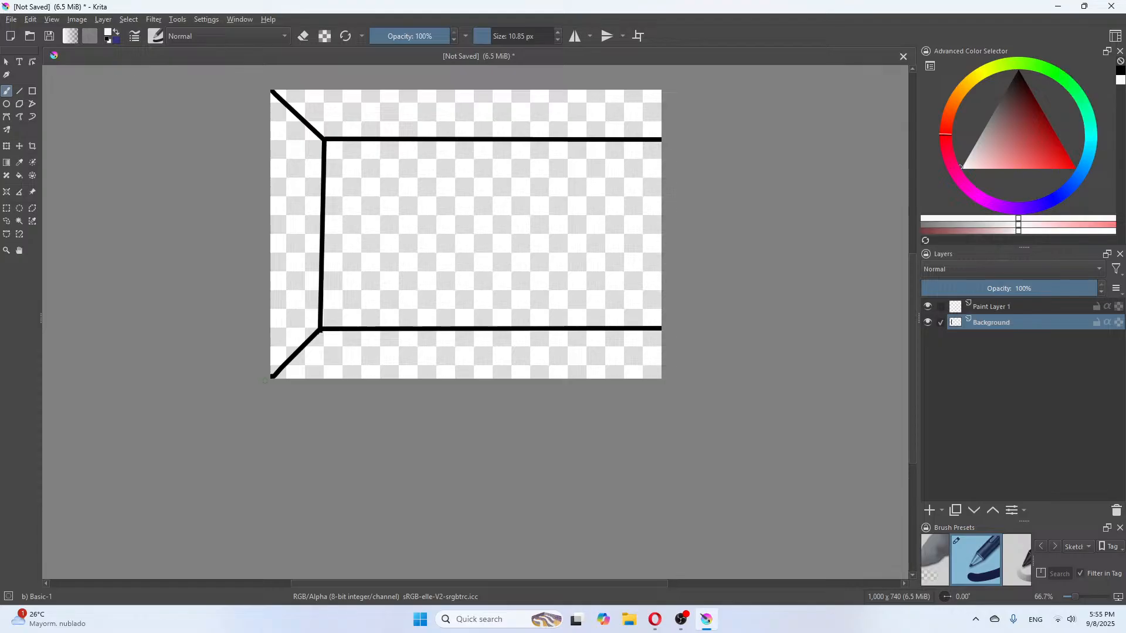
{"action": "left_click", "coordinate": [21, 175]}
{"action": "left_click", "coordinate": [287, 223]}
{"action": "left_click", "coordinate": [525, 236]}
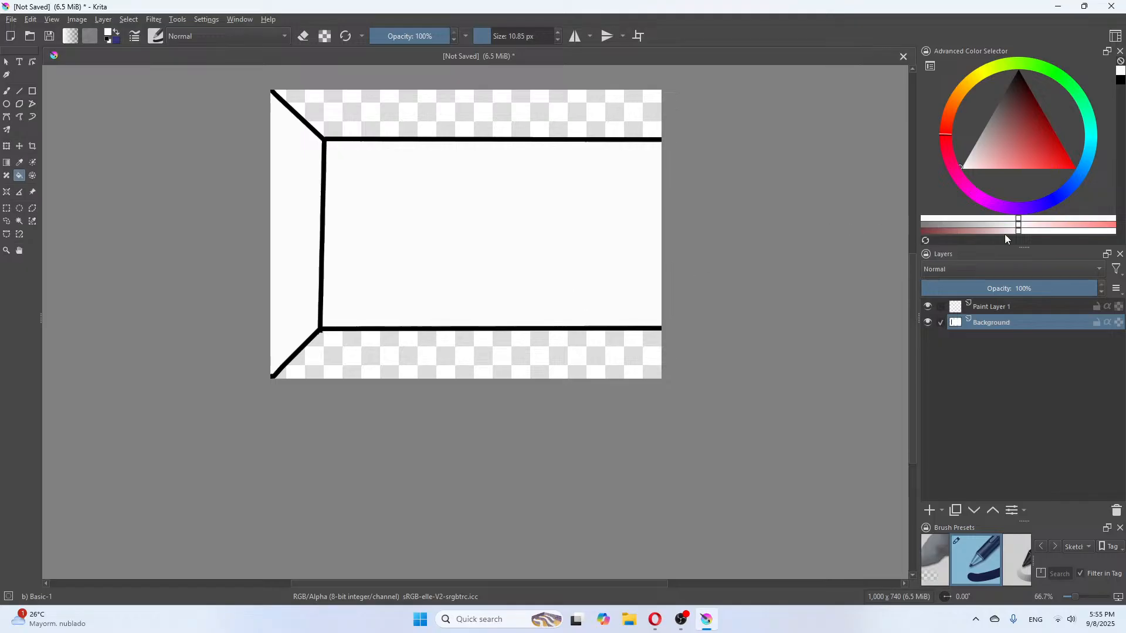
{"action": "left_click_drag", "start_coordinate": [1018, 227], "coordinate": [981, 228]}
{"action": "left_click", "coordinate": [477, 116]}
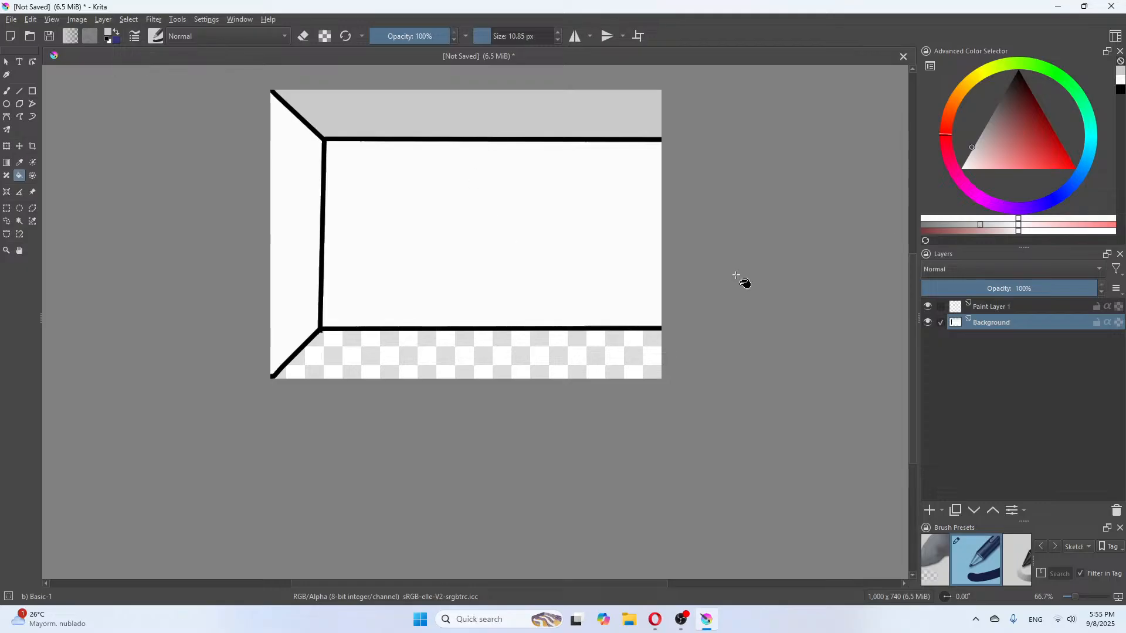
Fill the floor with a muted purple
{"action": "left_click", "coordinate": [979, 77]}
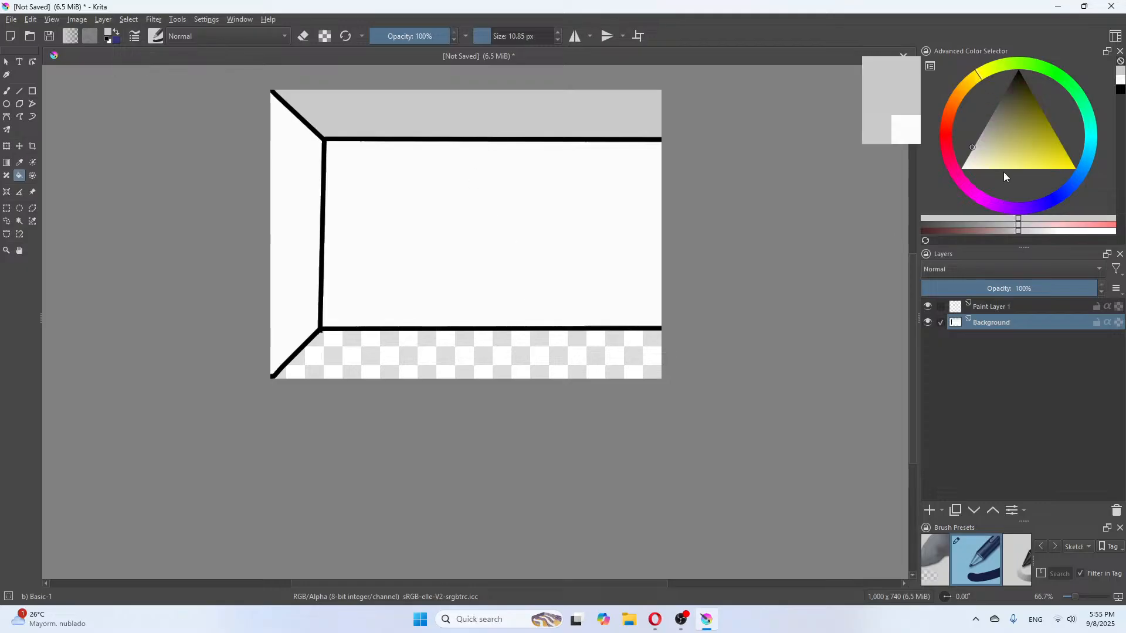
{"action": "left_click_drag", "start_coordinate": [1004, 172], "coordinate": [1019, 165]}
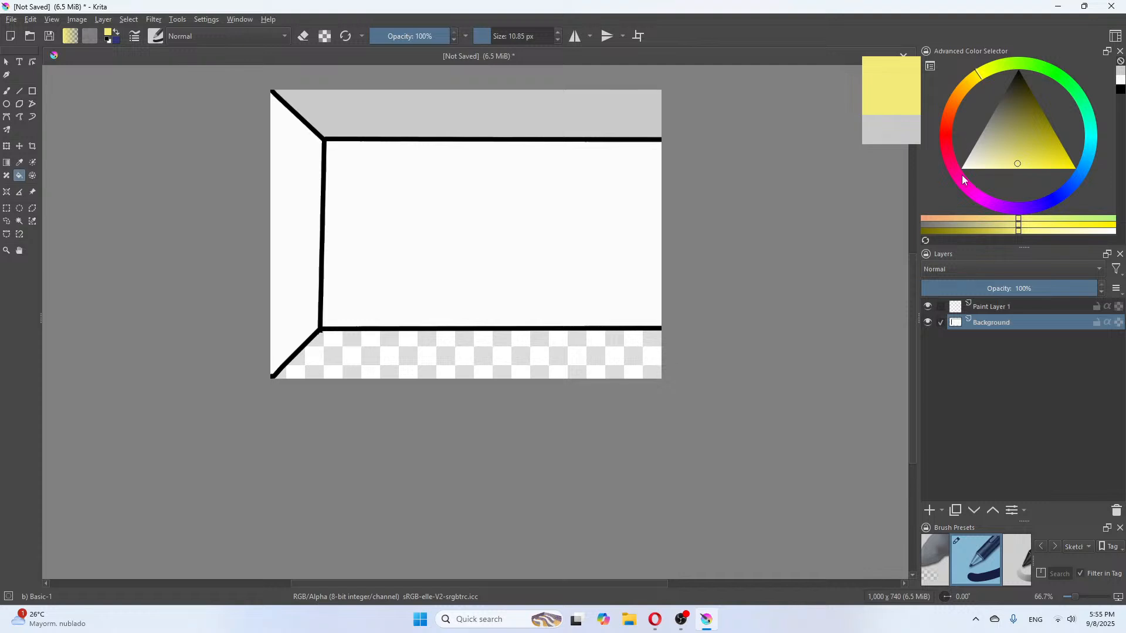
{"action": "left_click", "coordinate": [982, 200]}
{"action": "left_click_drag", "start_coordinate": [1021, 226], "coordinate": [988, 225]}
{"action": "left_click", "coordinate": [567, 349]}
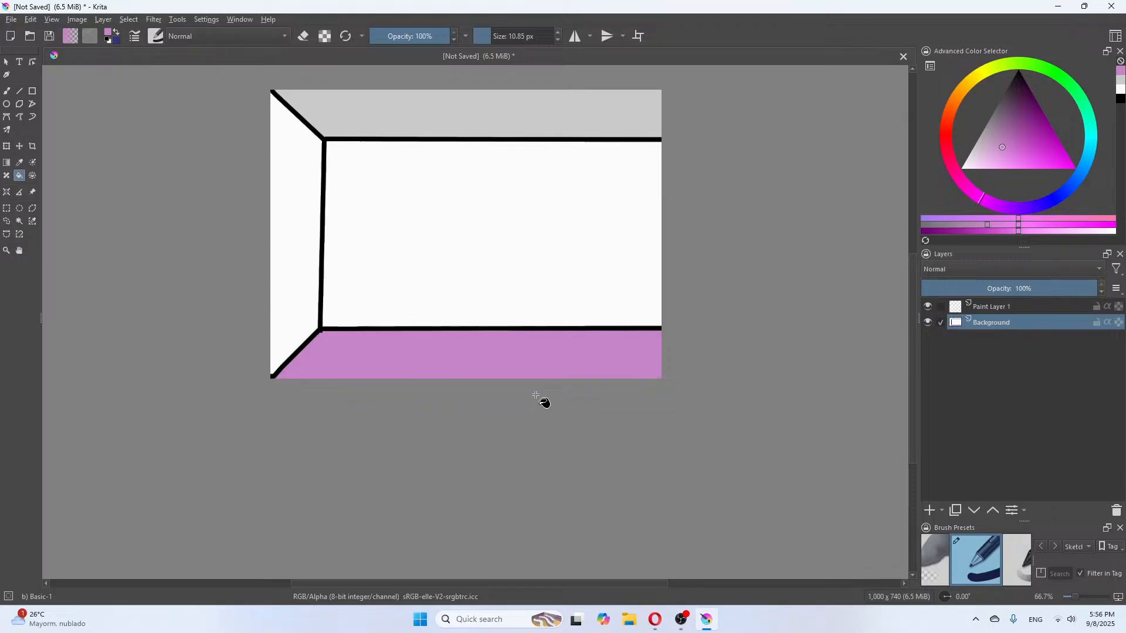
Make Paint Layer 1 active and ready the Rectangle tool with black and a smaller brush size
{"action": "left_click", "coordinate": [1006, 308]}
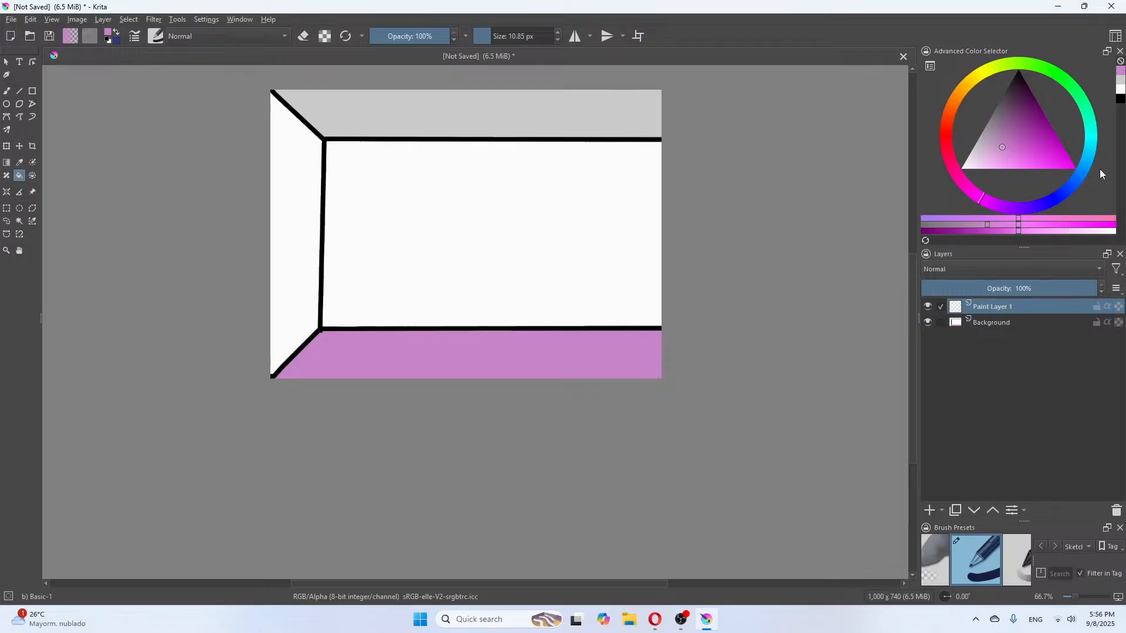
{"action": "key", "text": "d"}
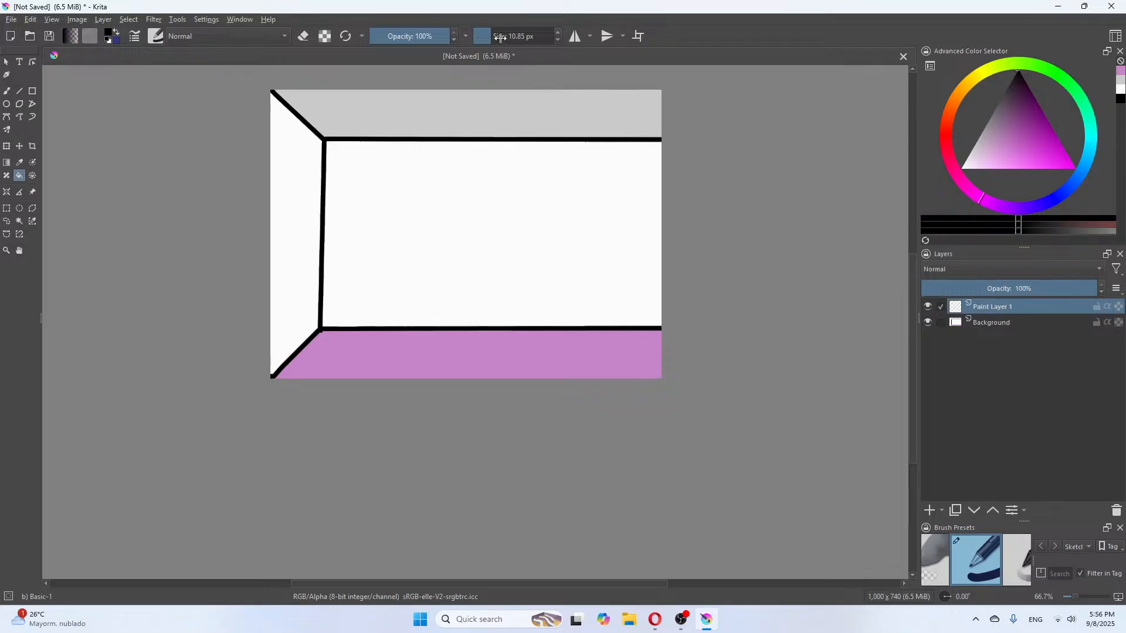
{"action": "left_click_drag", "start_coordinate": [495, 37], "coordinate": [488, 37]}
{"action": "left_click", "coordinate": [33, 93]}
Switch to the Opera browser and search for images of tables as reference
{"action": "left_click", "coordinate": [655, 623]}
{"action": "left_click_drag", "start_coordinate": [222, 72], "coordinate": [121, 86]}
{"action": "type", "text": "tables"}
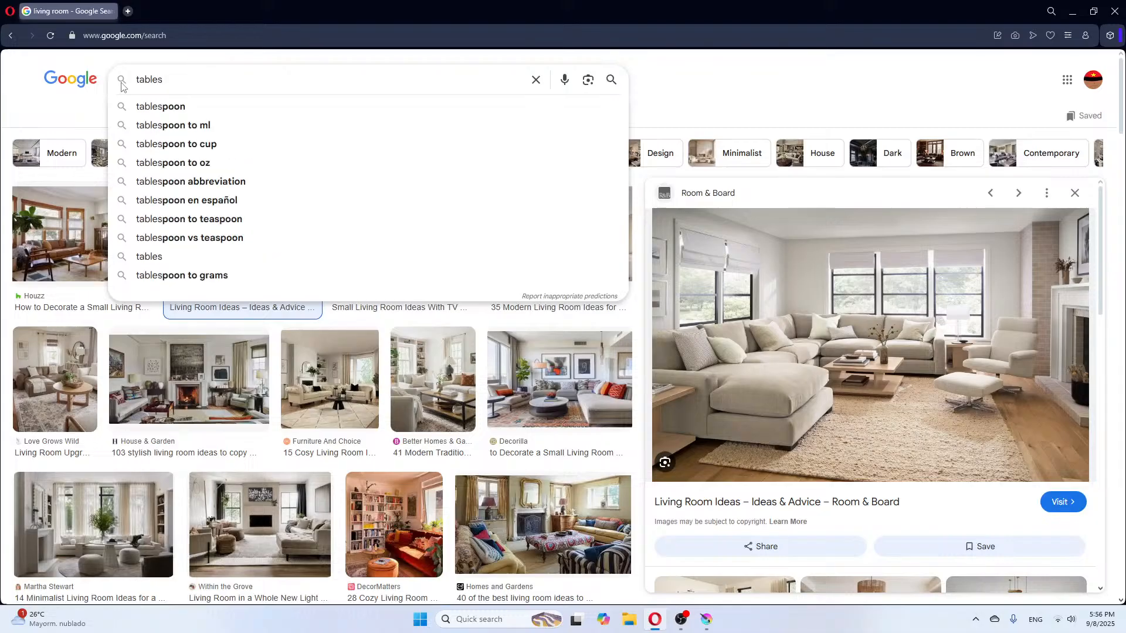
{"action": "key", "text": "Return"}
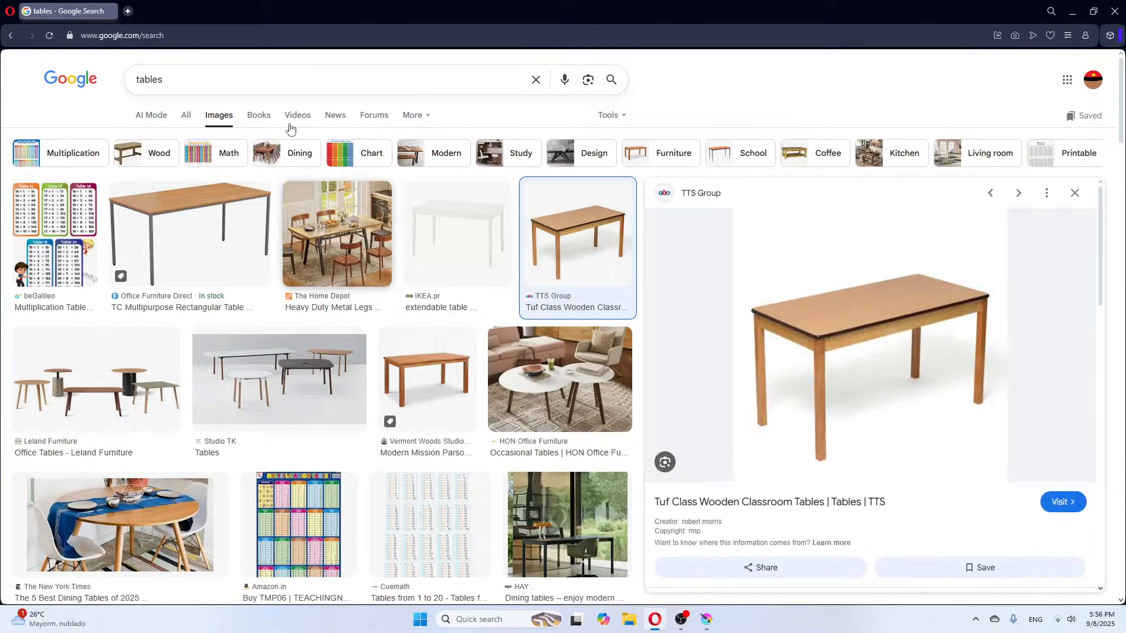
Search images for "living room tables" and open the FOLUBAN rustic coffee table result as reference
{"action": "left_click", "coordinate": [141, 78]}
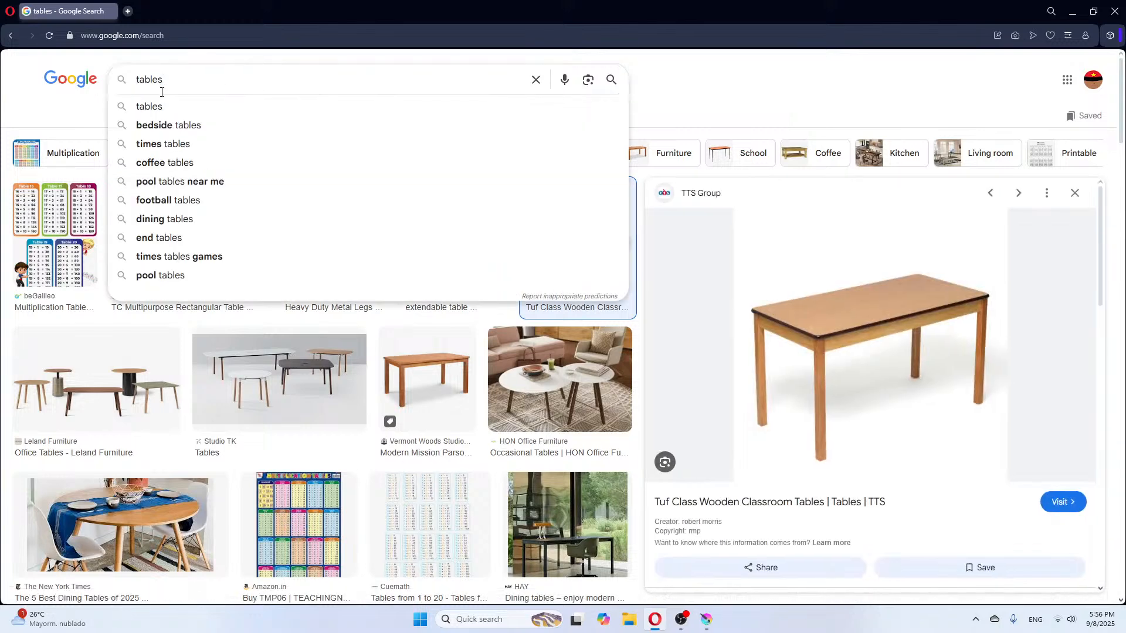
{"action": "type", "text": "living r"}
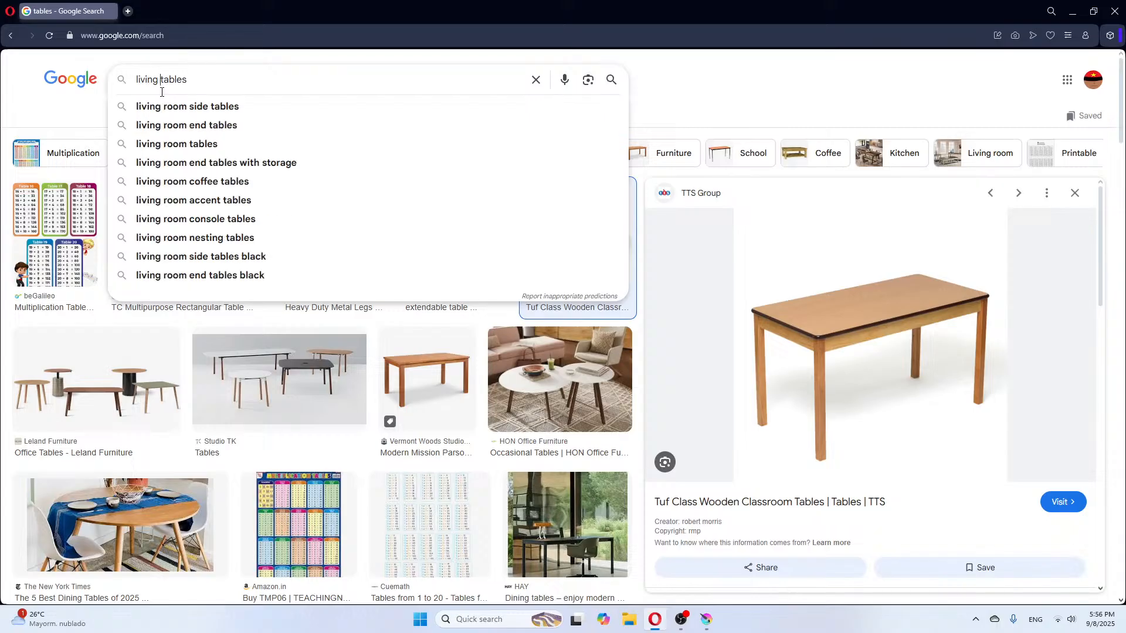
{"action": "type", "text": "oom"}
{"action": "key", "text": "Return"}
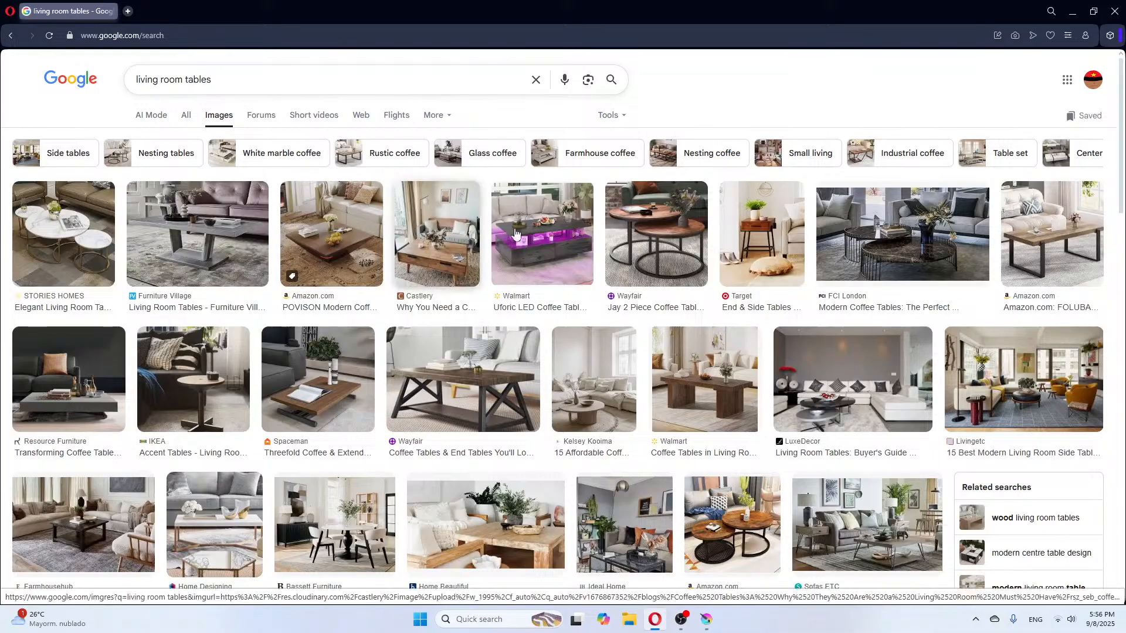
{"action": "left_click", "coordinate": [1049, 264]}
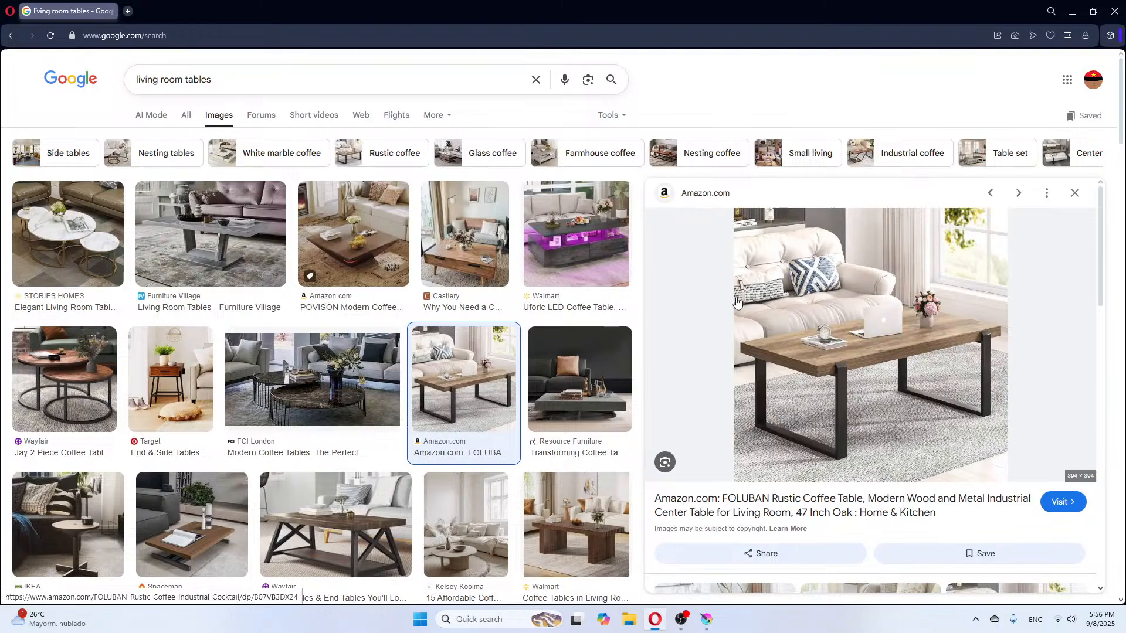
Switch back to Krita and lower the Background layer's opacity to 11%
{"action": "left_click", "coordinate": [706, 619]}
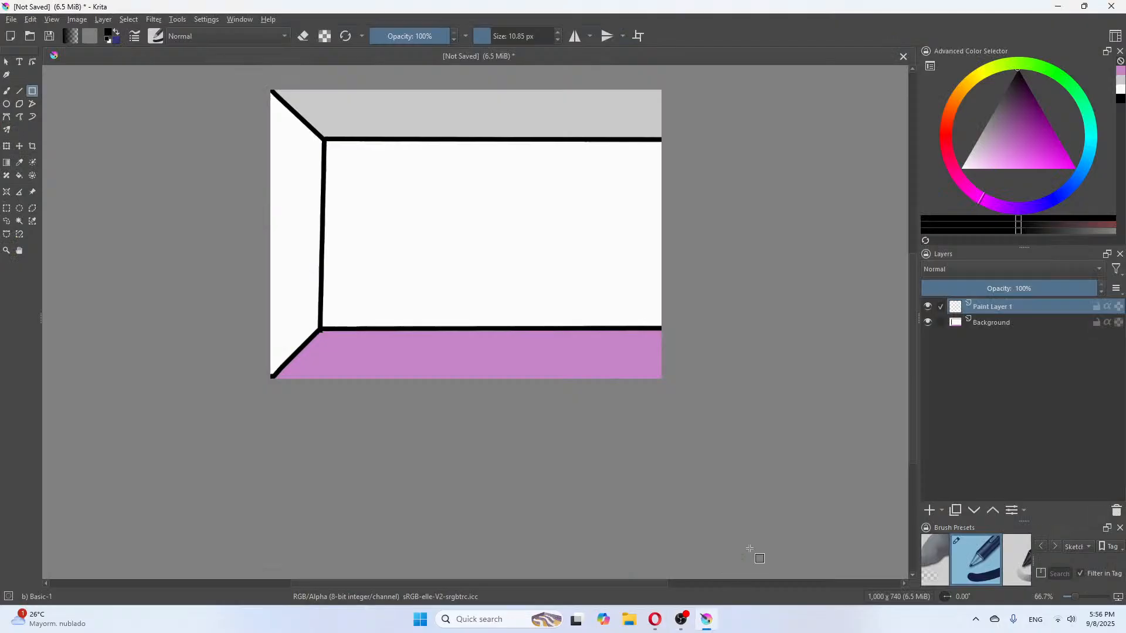
{"action": "left_click", "coordinate": [1004, 323]}
{"action": "left_click_drag", "start_coordinate": [1075, 285], "coordinate": [941, 287]}
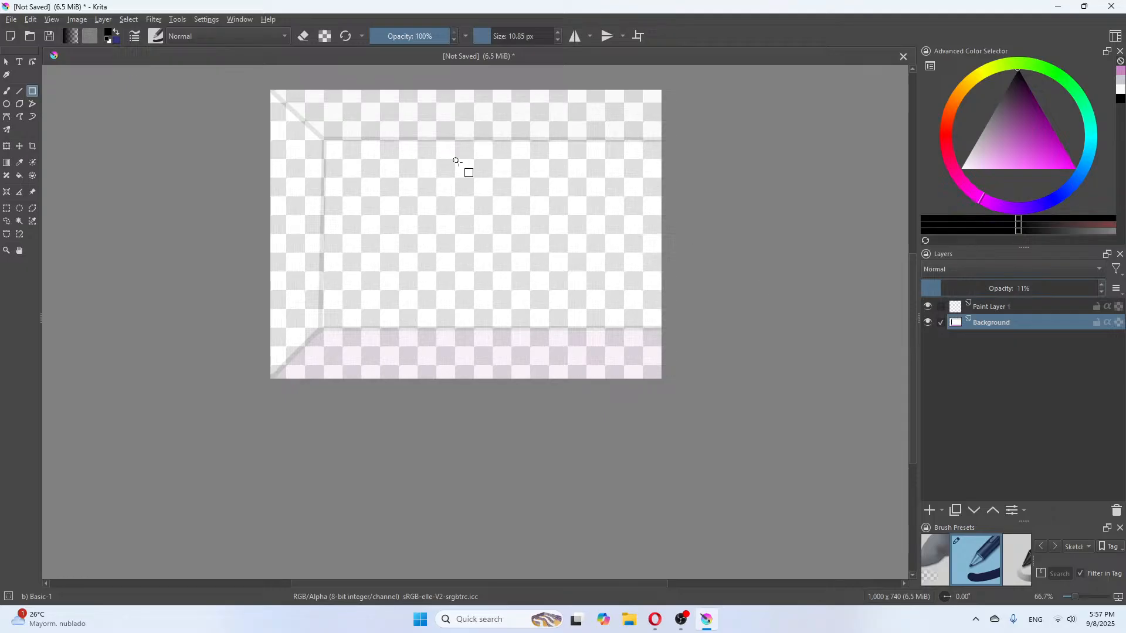
Choose the Line tool with a 5.15 px brush and try a short slanted line at the floor's back edge
{"action": "left_click", "coordinate": [19, 91]}
{"action": "left_click", "coordinate": [487, 36]}
{"action": "left_click", "coordinate": [558, 32]}
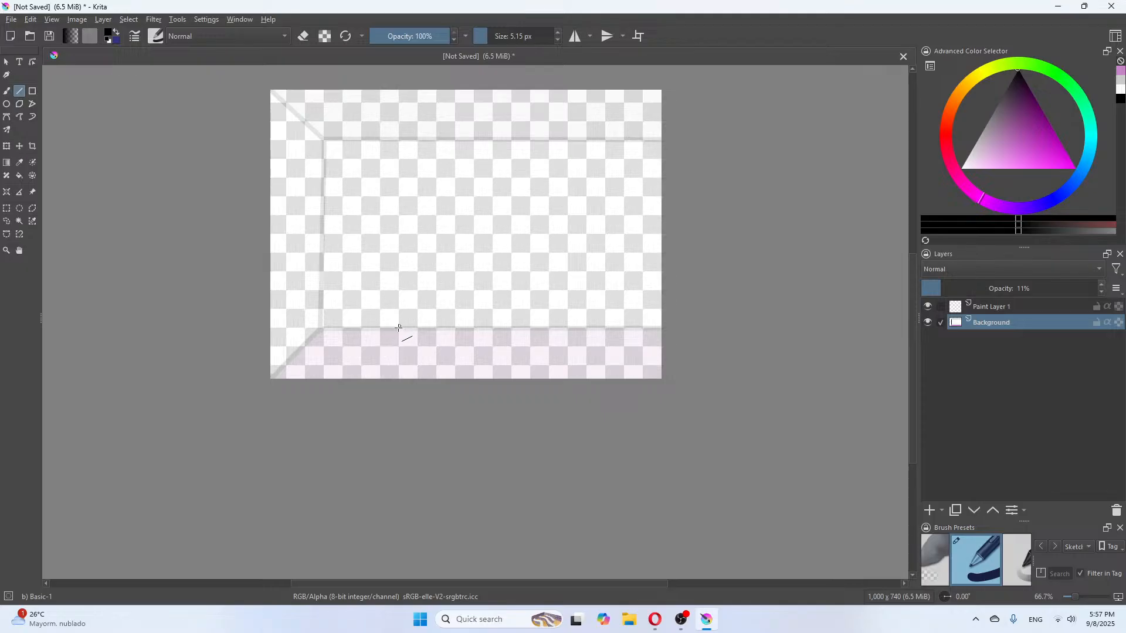
{"action": "left_click_drag", "start_coordinate": [397, 329], "coordinate": [418, 312]}
Make Paint Layer 1 active and rename it "Table + furniture"
{"action": "left_click", "coordinate": [989, 307]}
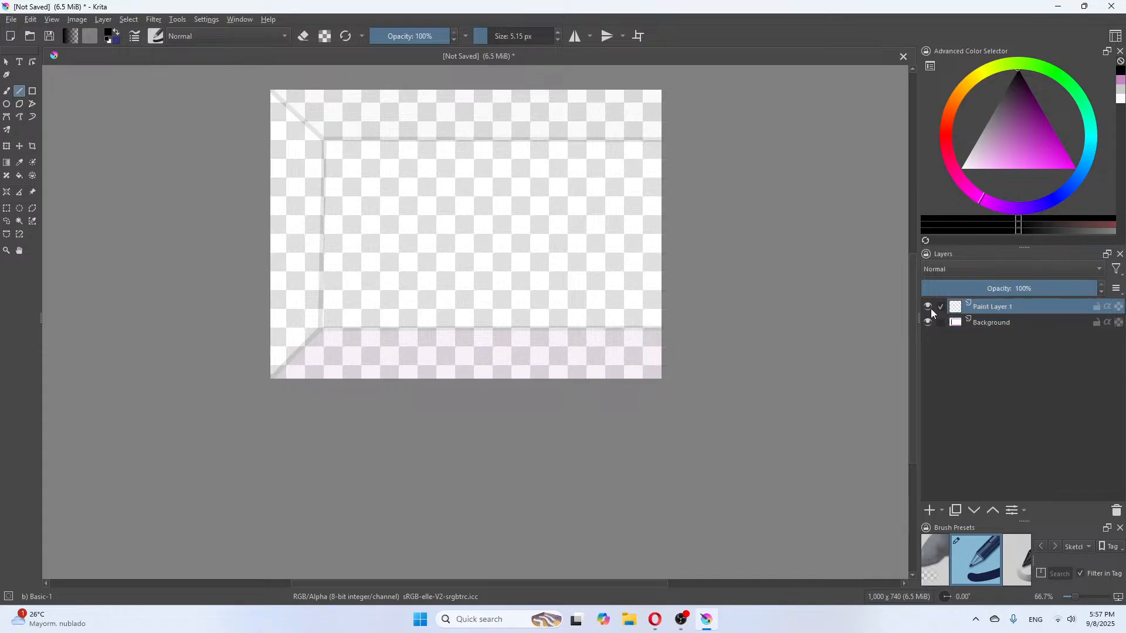
{"action": "left_click", "coordinate": [1006, 322]}
{"action": "left_click", "coordinate": [1008, 308]}
{"action": "right_click", "coordinate": [1008, 309]}
{"action": "left_click", "coordinate": [983, 317]}
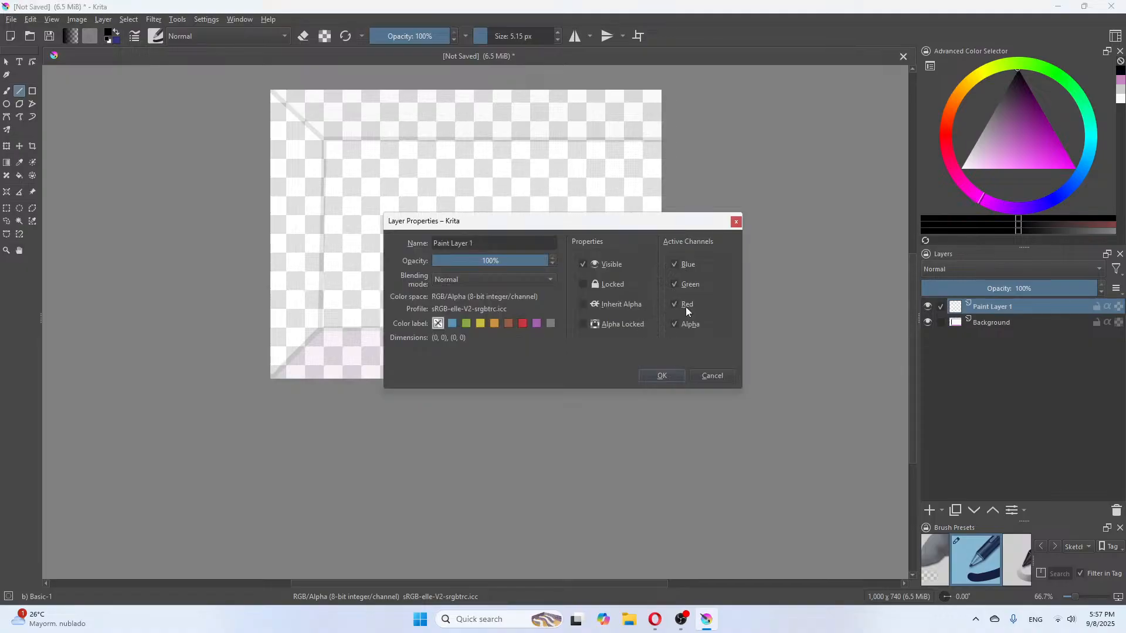
{"action": "key", "text": "BackSpace"}
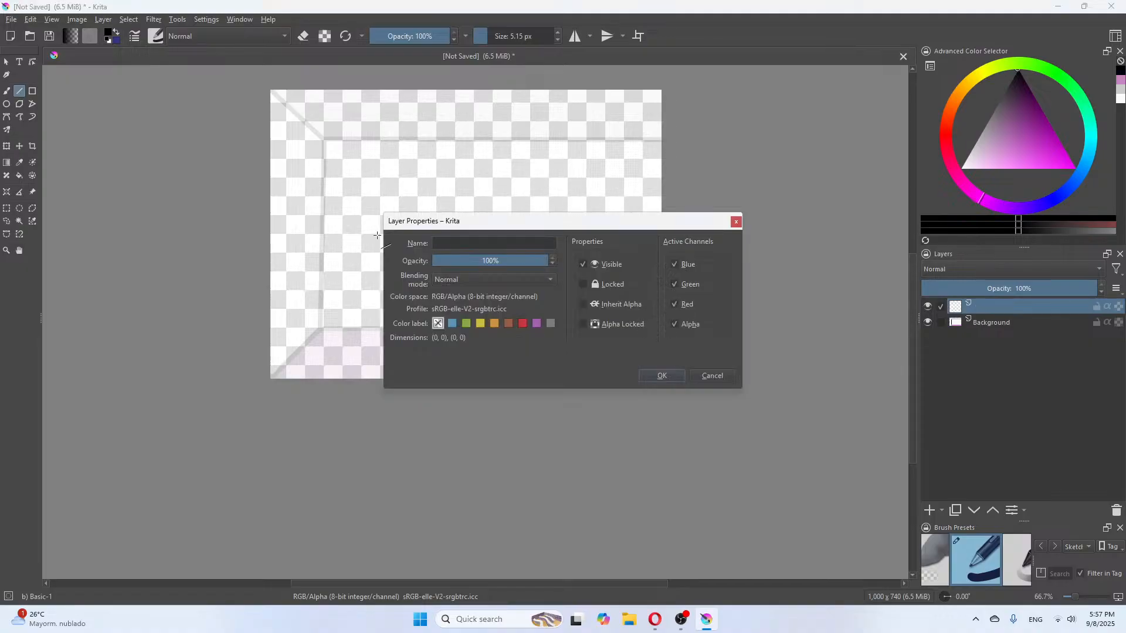
{"action": "type", "text": "t"}
{"action": "key", "text": "BackSpace"}
{"action": "type", "text": "Ta"}
{"action": "type", "text": "ure"}
{"action": "left_click", "coordinate": [661, 375]}
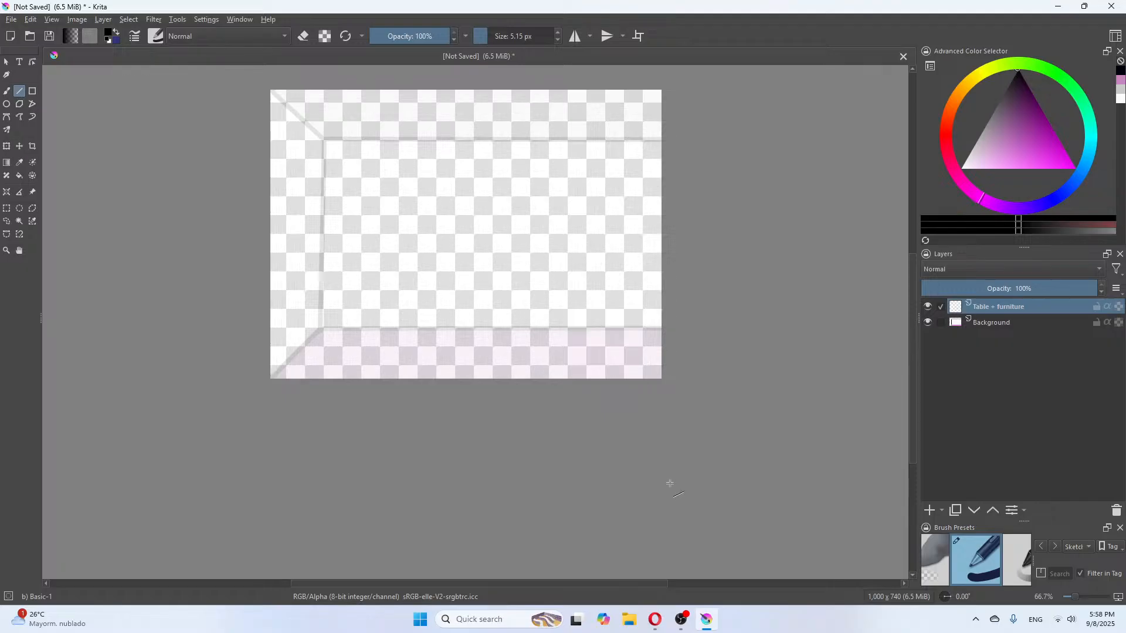
Examine the rustic coffee table reference in Opera and return to Krita
{"action": "left_click", "coordinate": [655, 618]}
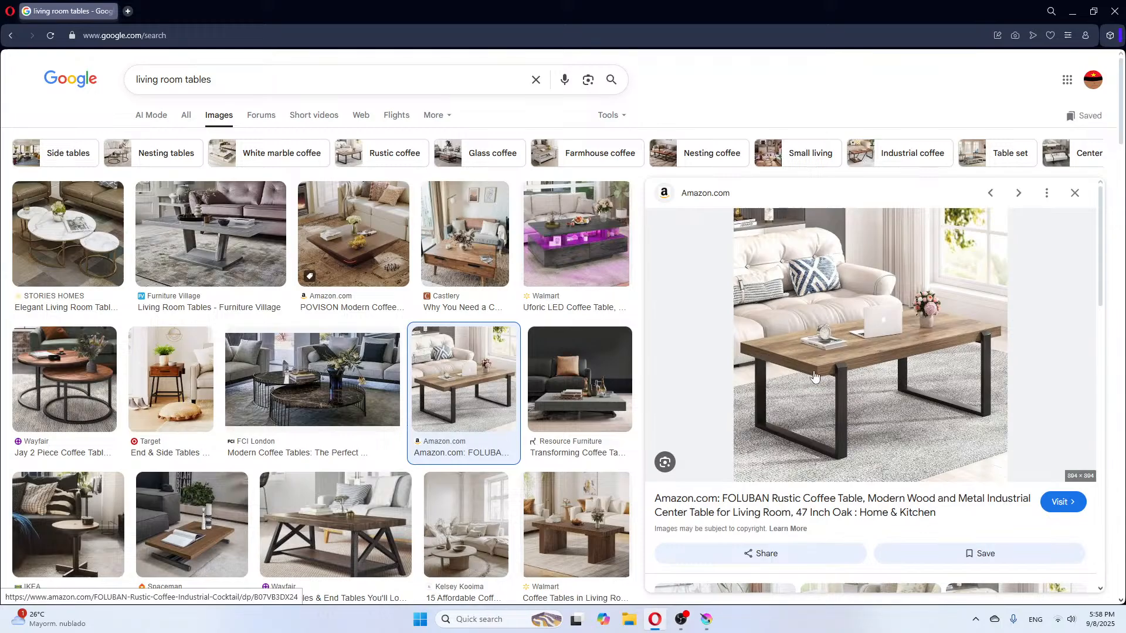
{"action": "left_click", "coordinate": [706, 620]}
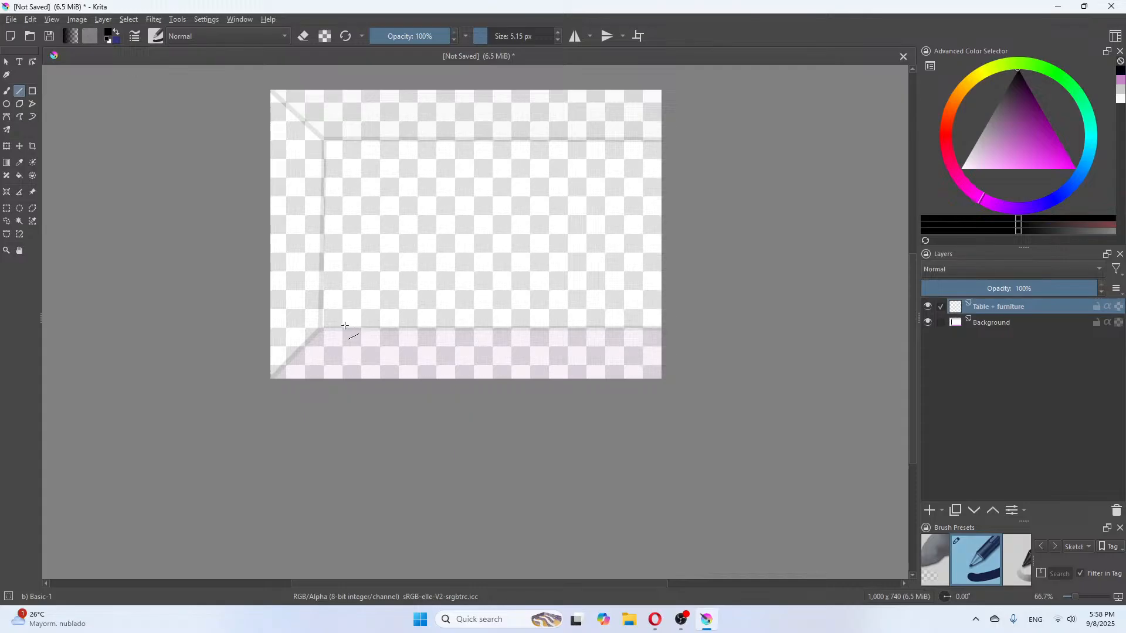
{"action": "mouse_move", "coordinate": [342, 326]}
{"action": "left_mouse_down"}
{"action": "mouse_move", "coordinate": [365, 347]}
{"action": "mouse_move", "coordinate": [348, 322]}
{"action": "mouse_move", "coordinate": [373, 338]}
{"action": "left_mouse_up"}
{"action": "key", "text": "ctrl+z"}
{"action": "key", "text": "ctrl+z"}
{"action": "left_click_drag", "start_coordinate": [361, 346], "coordinate": [550, 327]}
{"action": "left_click_drag", "start_coordinate": [550, 327], "coordinate": [358, 343]}
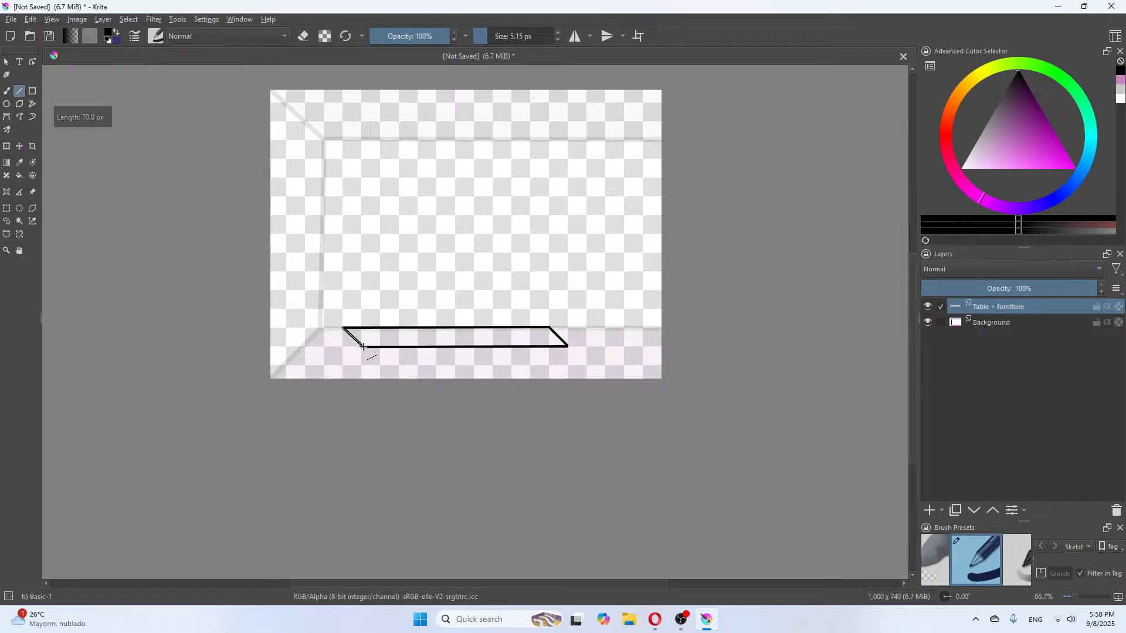
{"action": "mouse_move", "coordinate": [382, 382]}
{"action": "left_mouse_down"}
{"action": "mouse_move", "coordinate": [342, 331]}
{"action": "mouse_move", "coordinate": [359, 357]}
{"action": "mouse_move", "coordinate": [577, 357]}
{"action": "mouse_move", "coordinate": [567, 346]}
{"action": "left_mouse_up"}
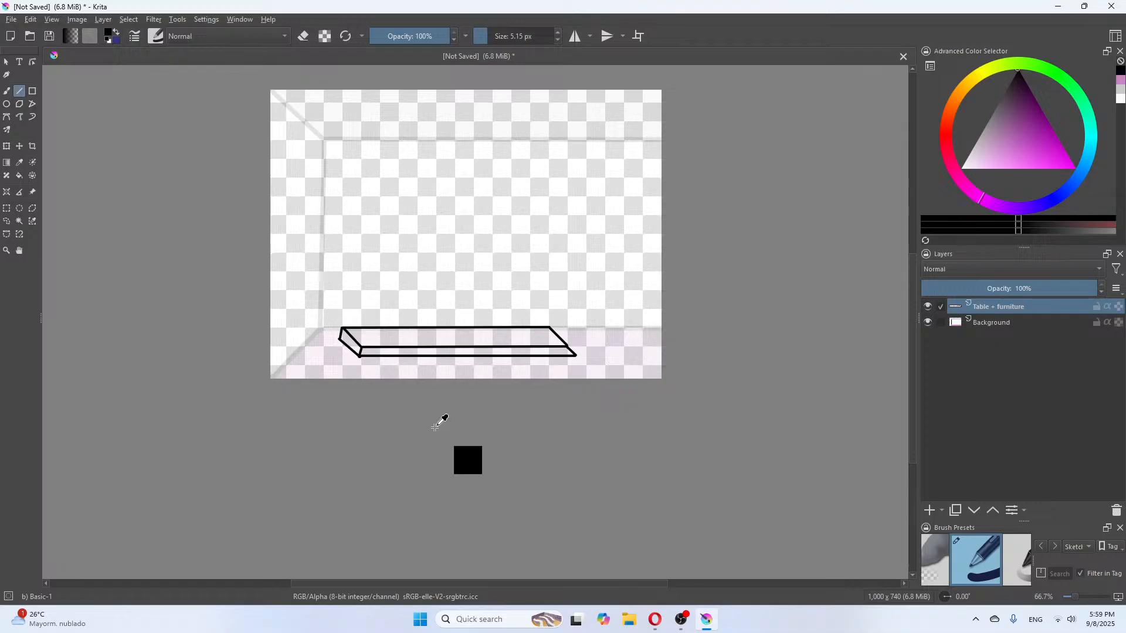
{"action": "key", "text": "ctrl+z"}
{"action": "key", "text": "ctrl+z"}
{"action": "mouse_move", "coordinate": [566, 346]}
{"action": "left_mouse_down"}
{"action": "mouse_move", "coordinate": [565, 355]}
{"action": "mouse_move", "coordinate": [360, 358]}
{"action": "left_mouse_up"}
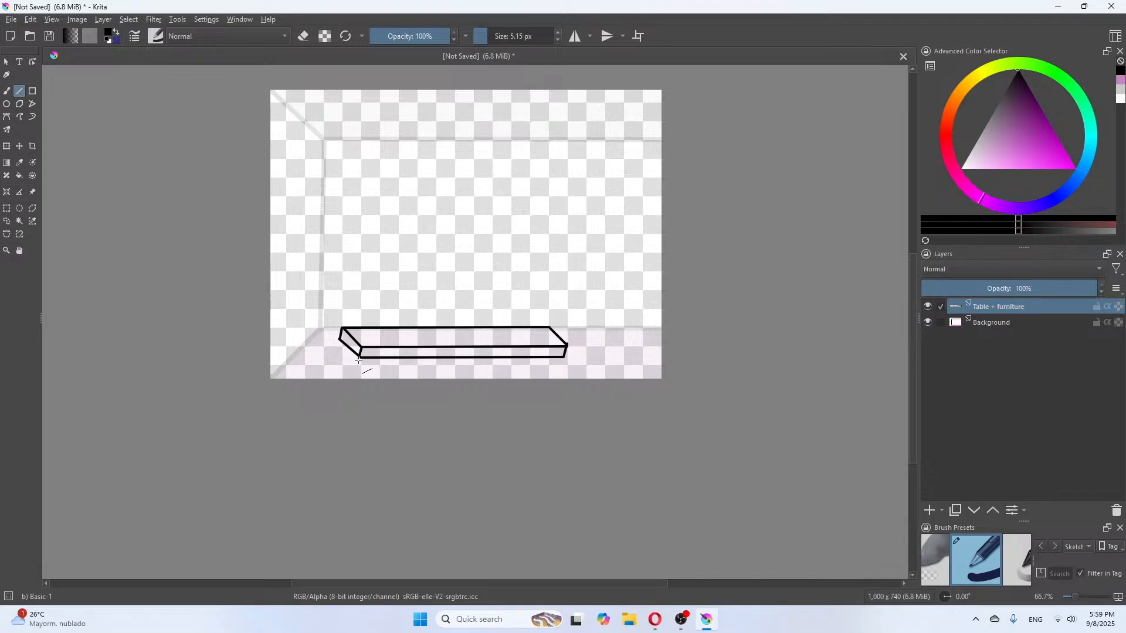
{"action": "key", "text": "ctrl+z"}
{"action": "key", "text": "ctrl+z"}
{"action": "key", "text": "ctrl+z"}
{"action": "key", "text": "ctrl+z"}
{"action": "key", "text": "ctrl+z"}
{"action": "key", "text": "ctrl+z"}
{"action": "key", "text": "ctrl+z"}
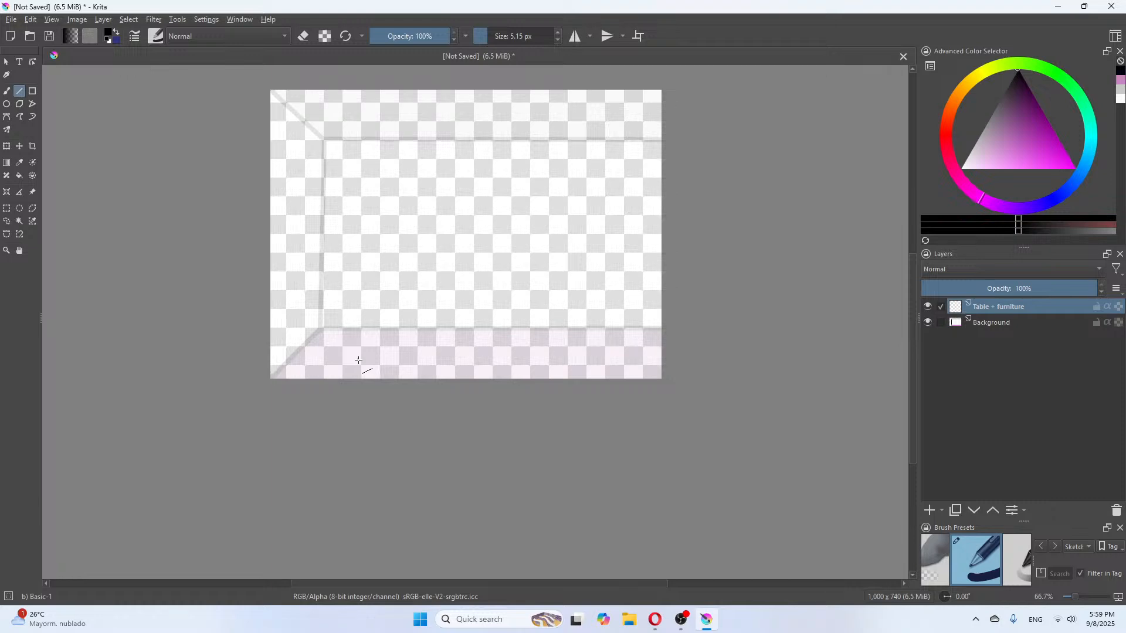
Outline a slanted tabletop with straight black lines, its front edge about 423 px long along the floor's back edge
{"action": "left_click_drag", "start_coordinate": [363, 327], "coordinate": [530, 326]}
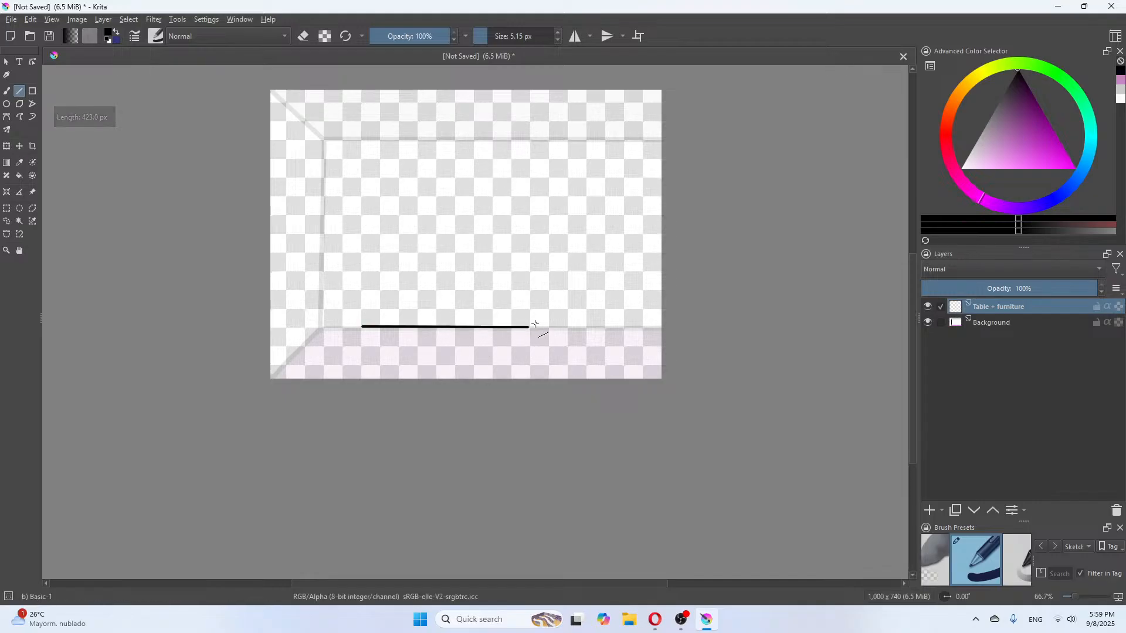
{"action": "mouse_move", "coordinate": [527, 327]}
{"action": "left_mouse_down"}
{"action": "mouse_move", "coordinate": [521, 310]}
{"action": "mouse_move", "coordinate": [351, 310]}
{"action": "left_mouse_up"}
{"action": "left_click_drag", "start_coordinate": [351, 311], "coordinate": [362, 326]}
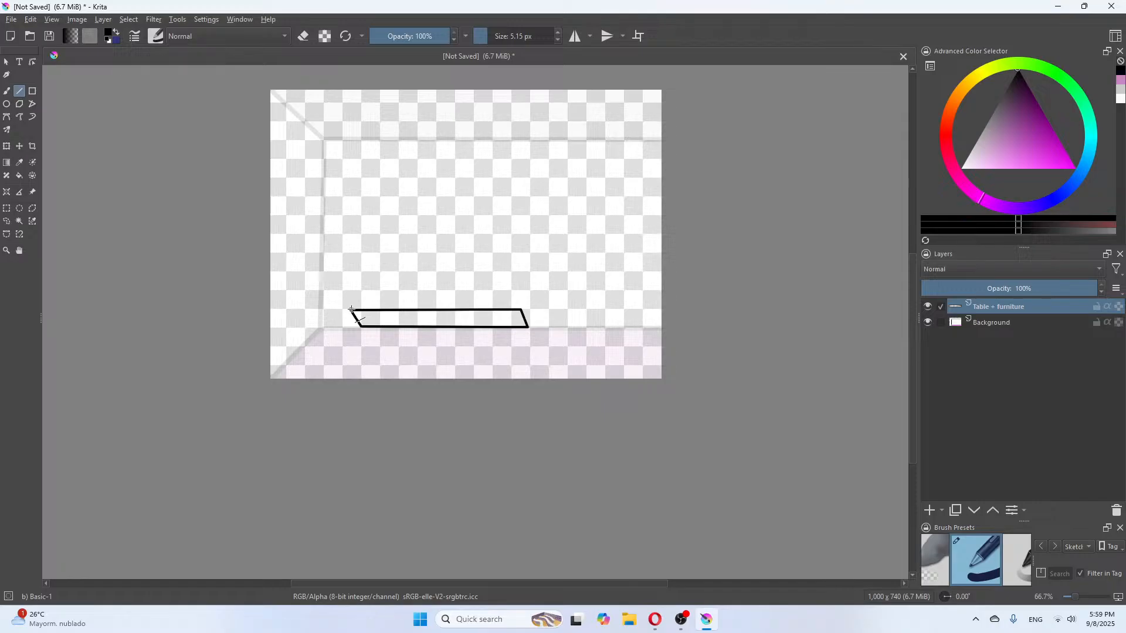
{"action": "mouse_move", "coordinate": [351, 310]}
{"action": "left_mouse_down"}
{"action": "mouse_move", "coordinate": [358, 339]}
{"action": "mouse_move", "coordinate": [361, 327]}
{"action": "left_mouse_up"}
Give the tabletop thickness by outlining its front and left faces, redrawing the front's right edge as a vertical line
{"action": "mouse_move", "coordinate": [353, 330]}
{"action": "left_mouse_down"}
{"action": "mouse_move", "coordinate": [362, 350]}
{"action": "mouse_move", "coordinate": [362, 341]}
{"action": "mouse_move", "coordinate": [517, 340]}
{"action": "mouse_move", "coordinate": [529, 327]}
{"action": "left_mouse_up"}
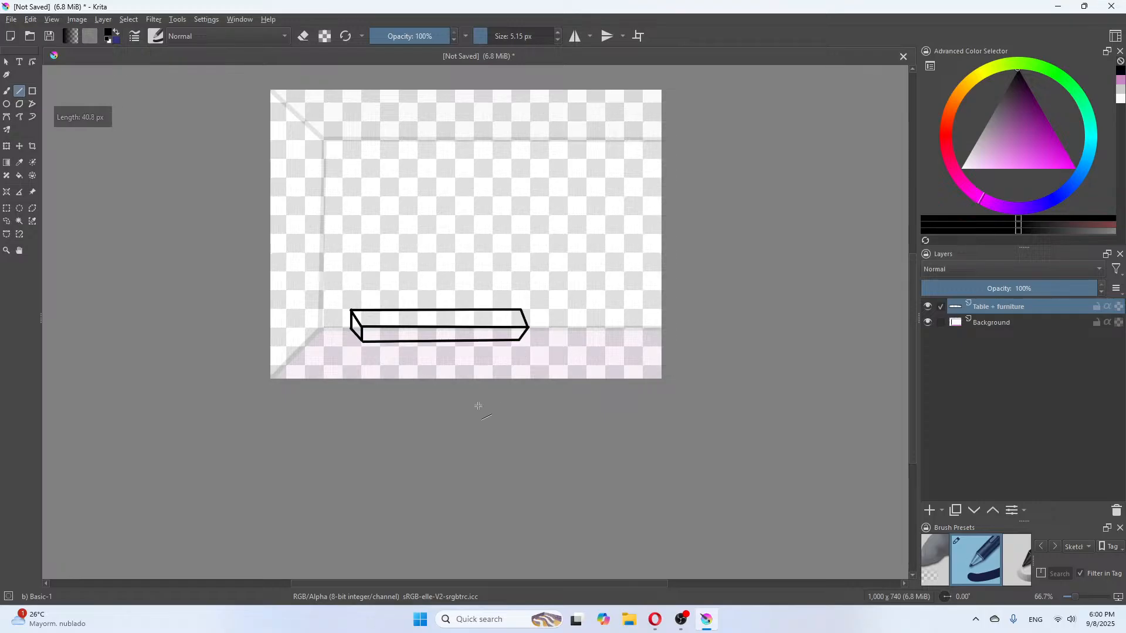
{"action": "mouse_move", "coordinate": [519, 341]}
{"action": "left_mouse_down"}
{"action": "mouse_move", "coordinate": [527, 329]}
{"action": "mouse_move", "coordinate": [528, 342]}
{"action": "left_mouse_up"}
{"action": "key", "text": "ctrl+z"}
{"action": "key", "text": "ctrl+z"}
{"action": "key", "text": "ctrl+z"}
{"action": "left_click_drag", "start_coordinate": [527, 328], "coordinate": [527, 344]}
{"action": "left_click_drag", "start_coordinate": [361, 342], "coordinate": [528, 343]}
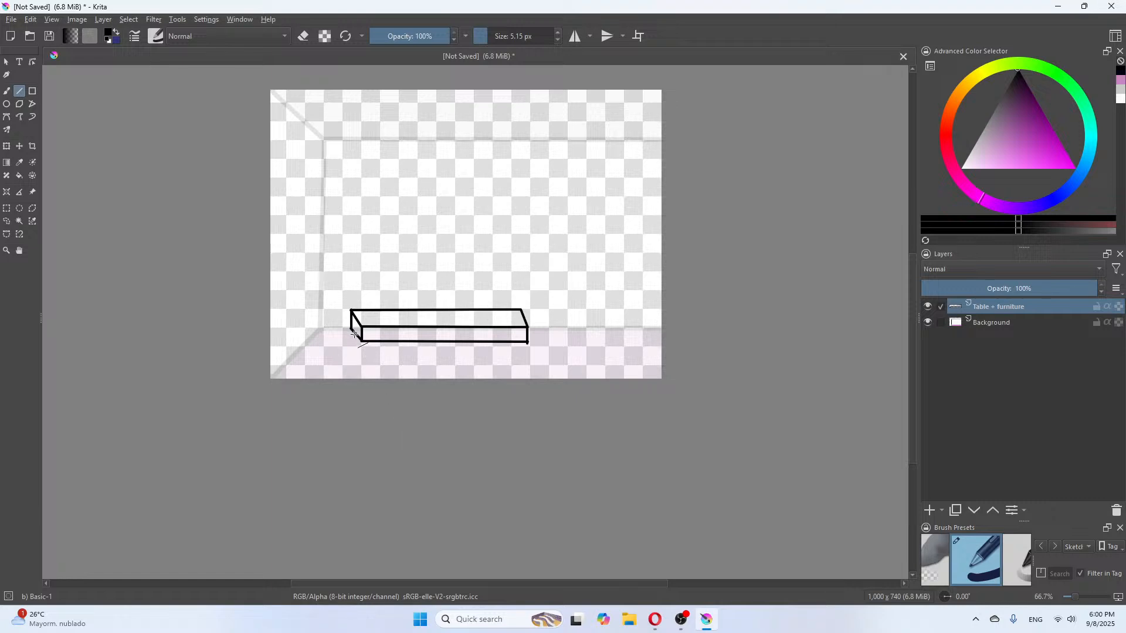
{"action": "mouse_move", "coordinate": [350, 329]}
{"action": "left_mouse_down"}
{"action": "mouse_move", "coordinate": [360, 350]}
{"action": "mouse_move", "coordinate": [356, 340]}
{"action": "left_mouse_up"}
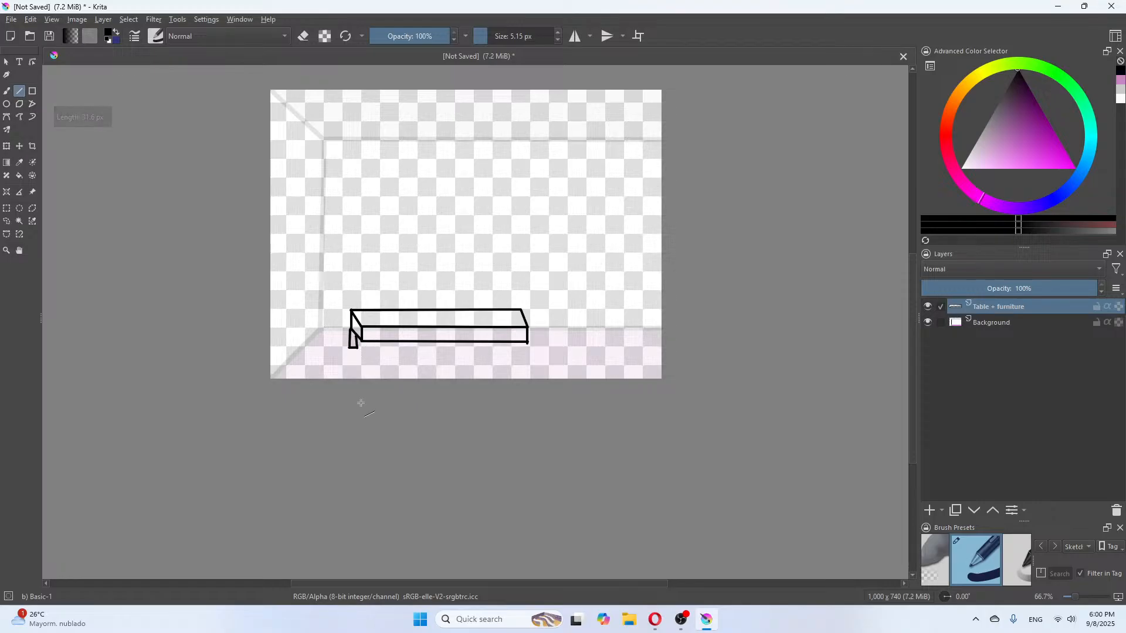
{"action": "key", "text": "ctrl+z"}
{"action": "key", "text": "ctrl+z"}
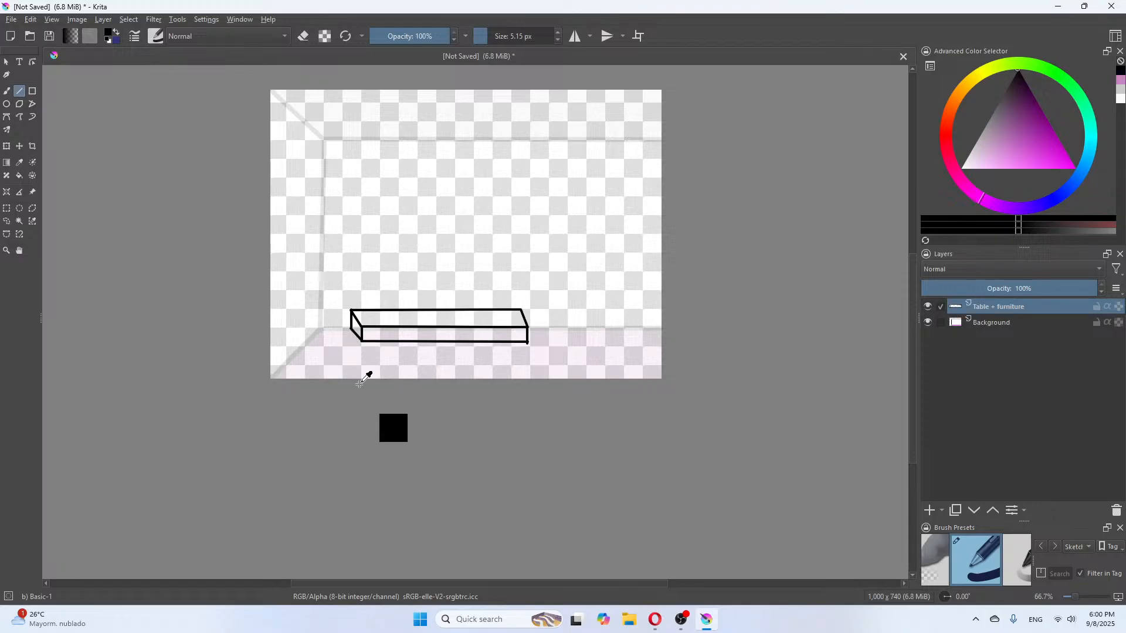
Draw three straight vertical legs at the table's back-left, front-left and front-right corners
{"action": "left_click_drag", "start_coordinate": [351, 328], "coordinate": [361, 365]}
{"action": "left_click_drag", "start_coordinate": [528, 341], "coordinate": [527, 362]}
Choose a dark orange-brown and fill the table's front face with it
{"action": "mouse_move", "coordinate": [954, 109]}
{"action": "left_mouse_down"}
{"action": "mouse_move", "coordinate": [966, 89]}
{"action": "mouse_move", "coordinate": [957, 97]}
{"action": "left_mouse_up"}
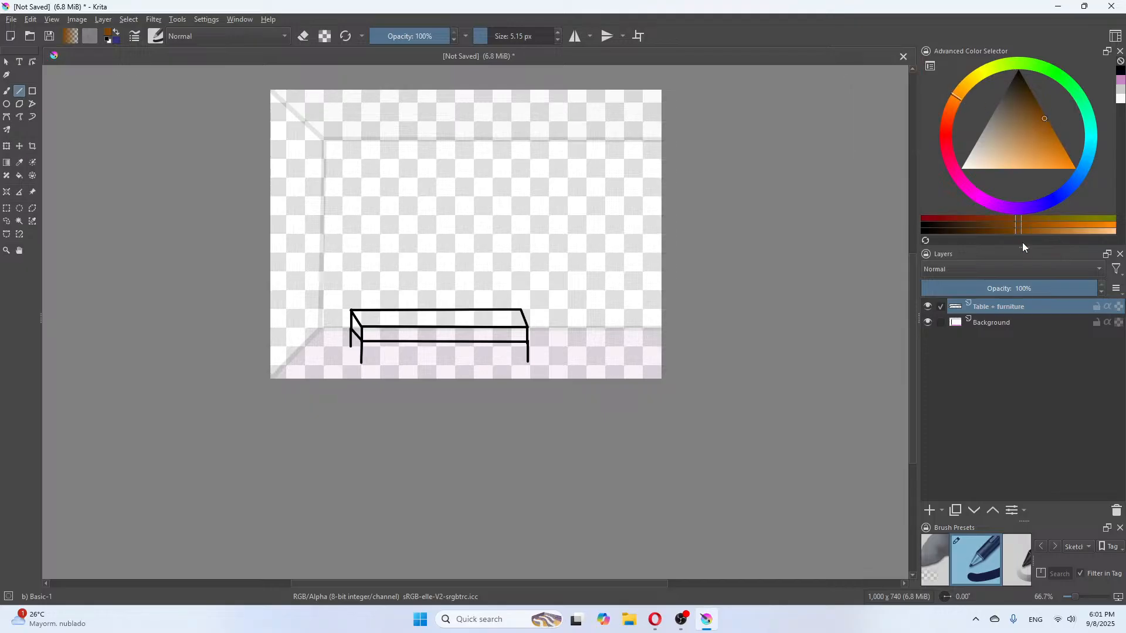
{"action": "left_click", "coordinate": [1010, 232]}
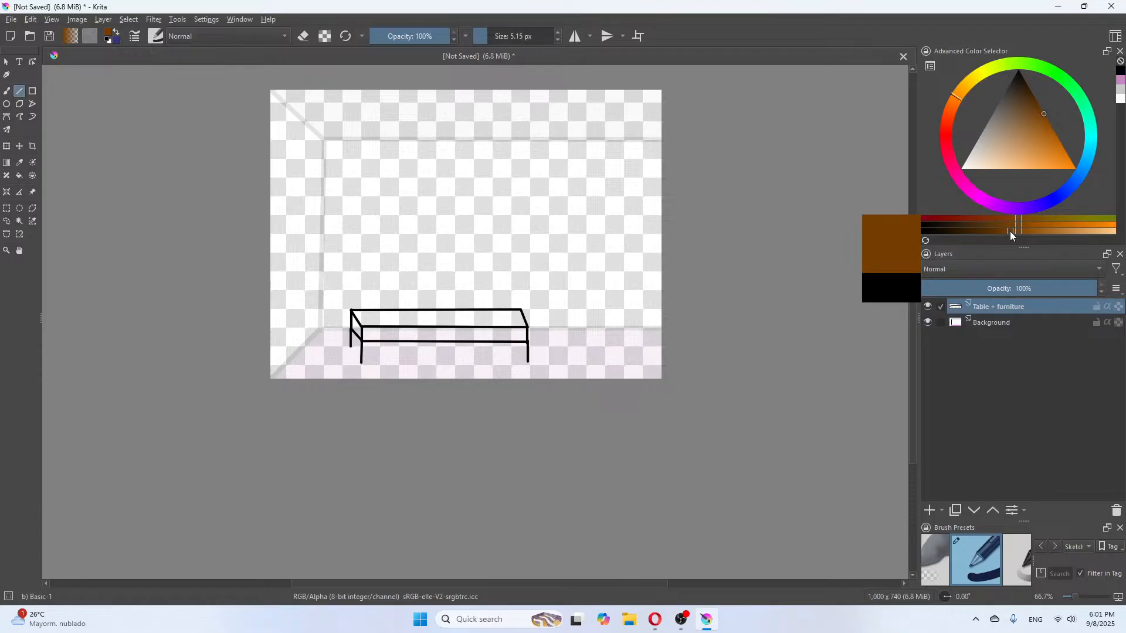
{"action": "left_click", "coordinate": [20, 175]}
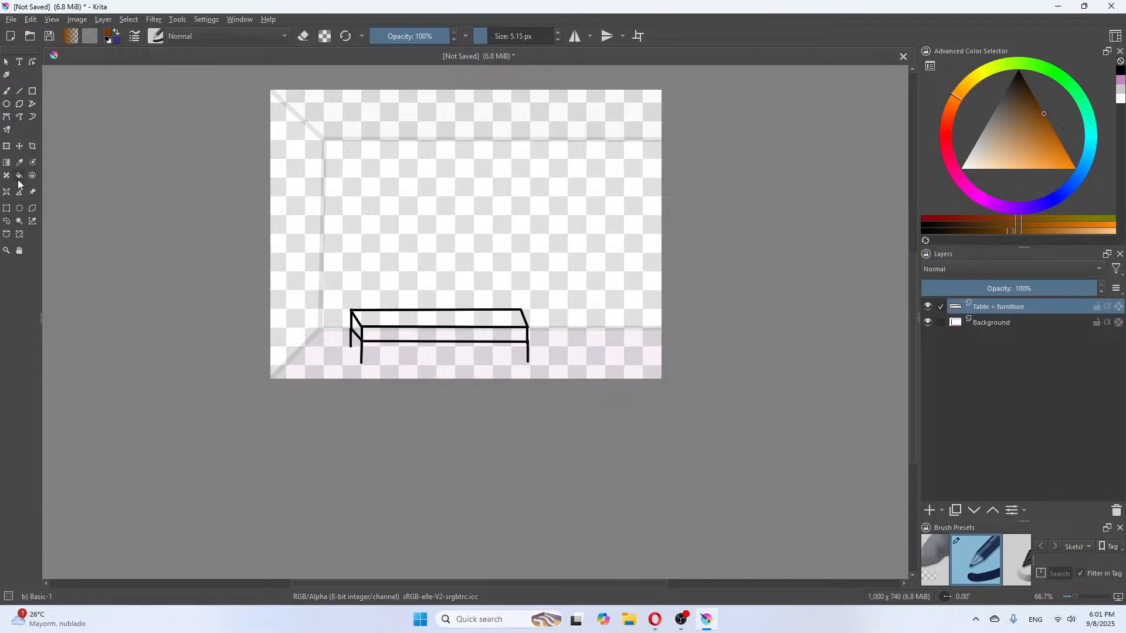
{"action": "left_click", "coordinate": [425, 337]}
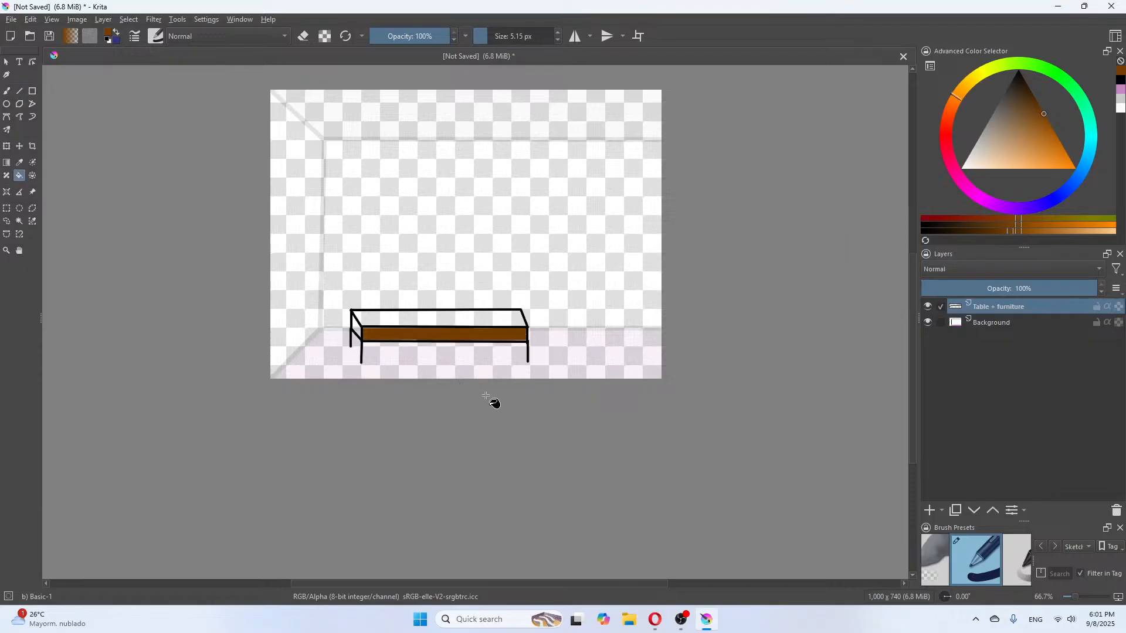
Fill the table's left face with a darker brown and the tabletop with a lighter brown
{"action": "left_click", "coordinate": [1004, 232]}
{"action": "left_click", "coordinate": [991, 232]}
{"action": "left_click", "coordinate": [358, 332]}
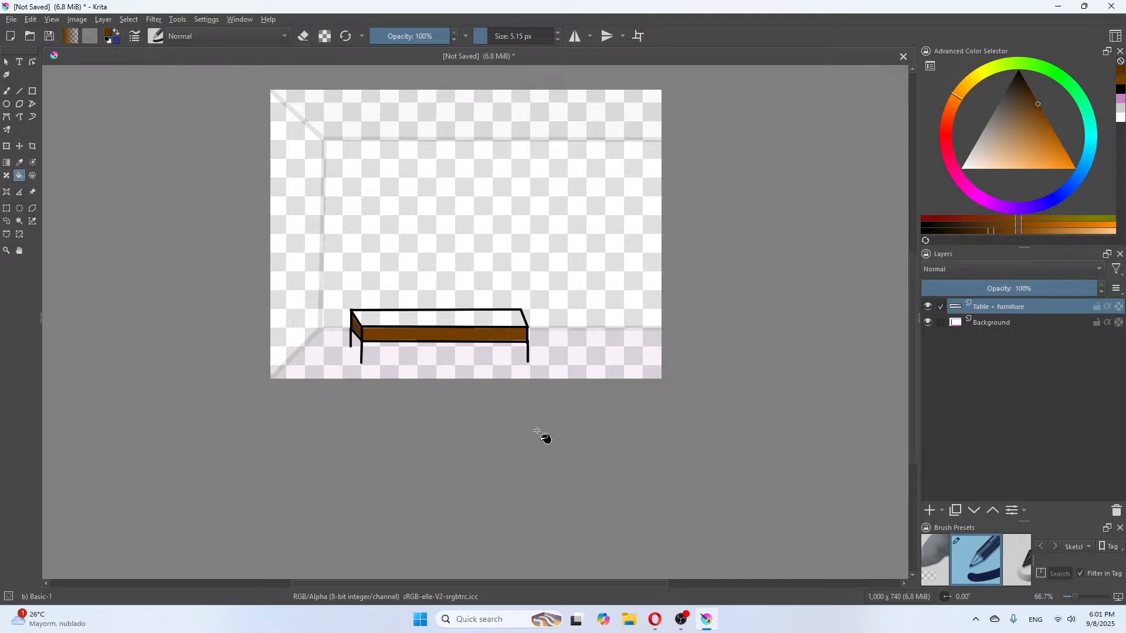
{"action": "left_click", "coordinate": [1031, 232]}
{"action": "left_click", "coordinate": [440, 322]}
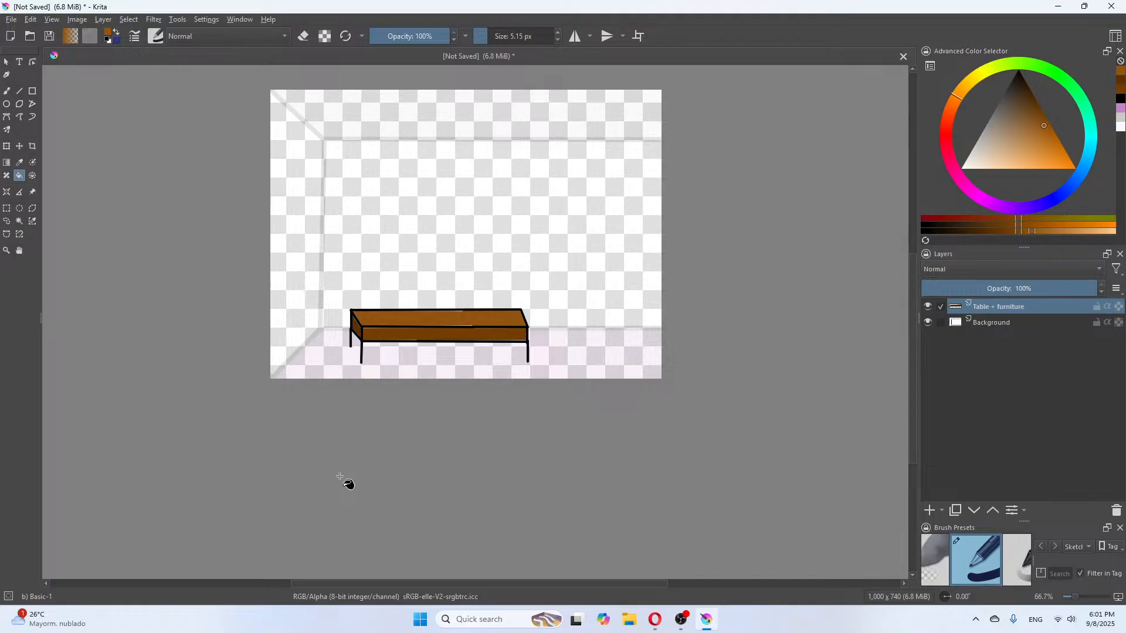
Restore the Background layer's opacity to 100%
{"action": "left_click", "coordinate": [991, 322]}
{"action": "left_click_drag", "start_coordinate": [942, 293], "coordinate": [1097, 291]}
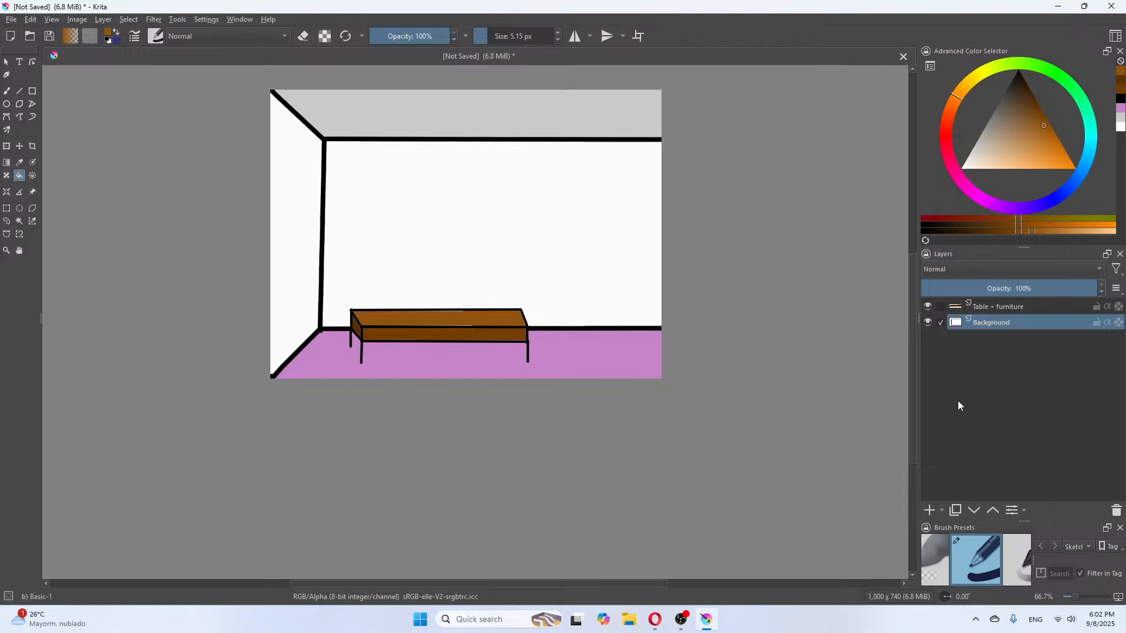
Switch to Opera, examine the Resource Furniture dark grey coffee table and sofa image, and return to Krita
{"action": "left_click", "coordinate": [656, 619]}
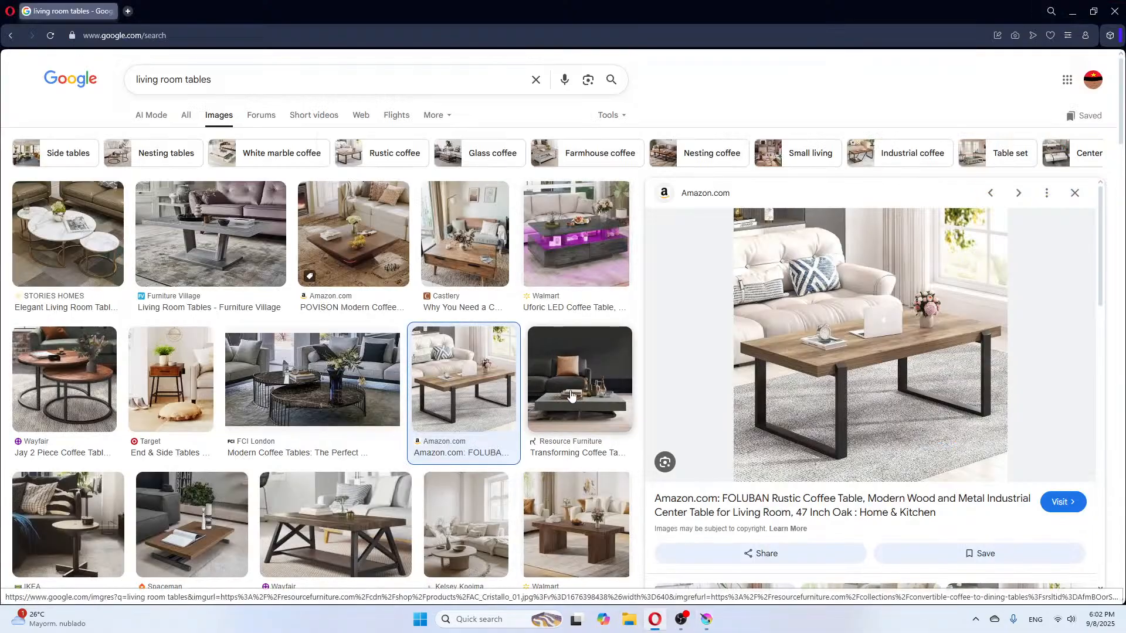
{"action": "left_click", "coordinate": [575, 371]}
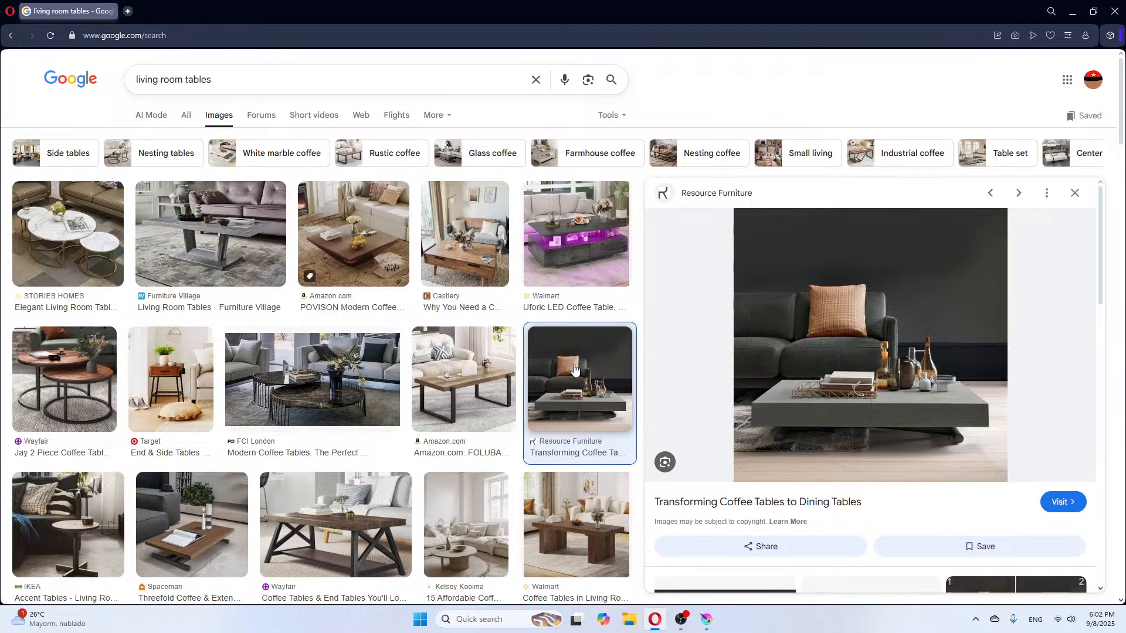
{"action": "left_click", "coordinate": [704, 623]}
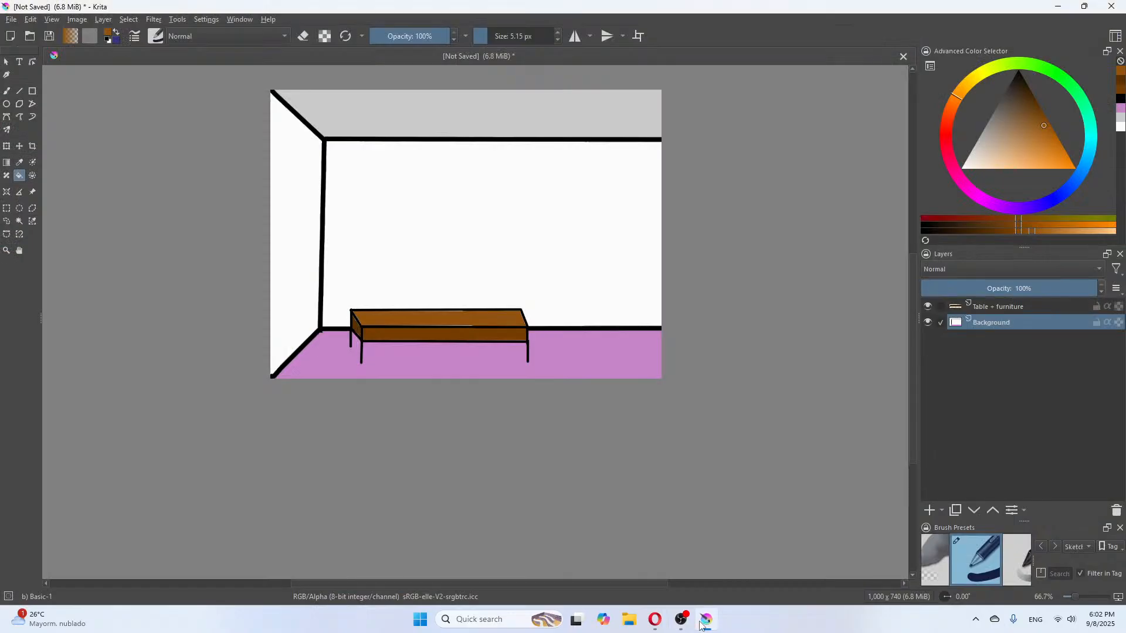
{"action": "mouse_move", "coordinate": [691, 617]}
Set the Background layer's opacity to 22% and make the Table + furniture layer active
{"action": "left_click", "coordinate": [1024, 311]}
{"action": "left_click", "coordinate": [1014, 326]}
{"action": "left_click_drag", "start_coordinate": [1023, 289], "coordinate": [961, 291]}
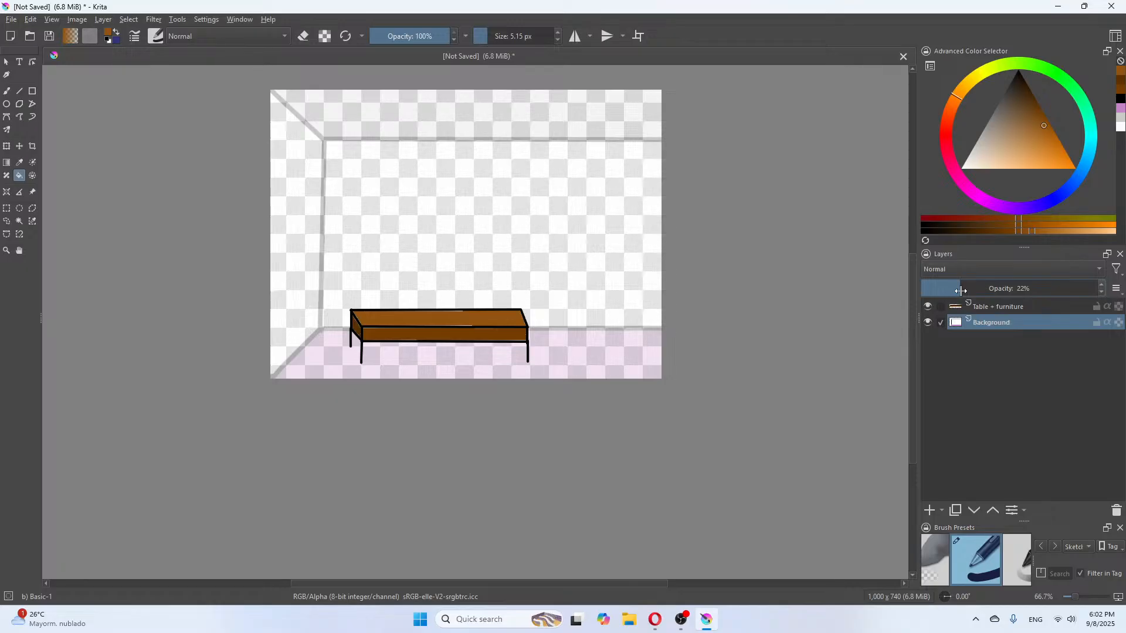
{"action": "left_click", "coordinate": [1003, 309]}
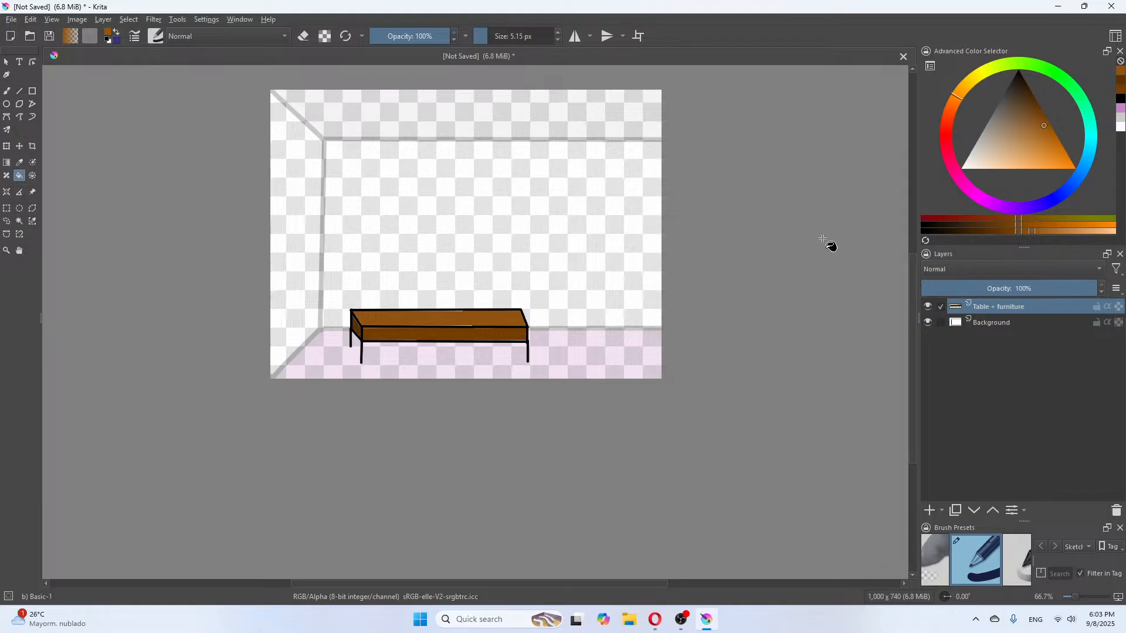
Try to outline a sofa in black at the room's right edge, using rectangles for the seat, backrest and armrest
{"action": "left_click", "coordinate": [32, 91]}
{"action": "left_click", "coordinate": [1121, 99]}
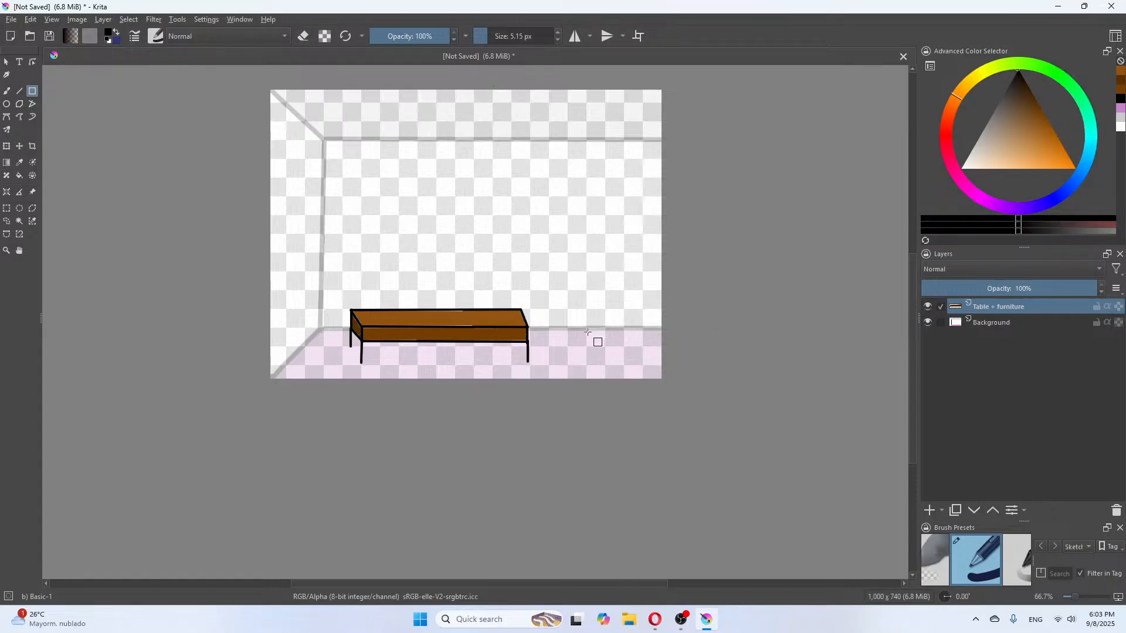
{"action": "left_click_drag", "start_coordinate": [586, 332], "coordinate": [665, 309]}
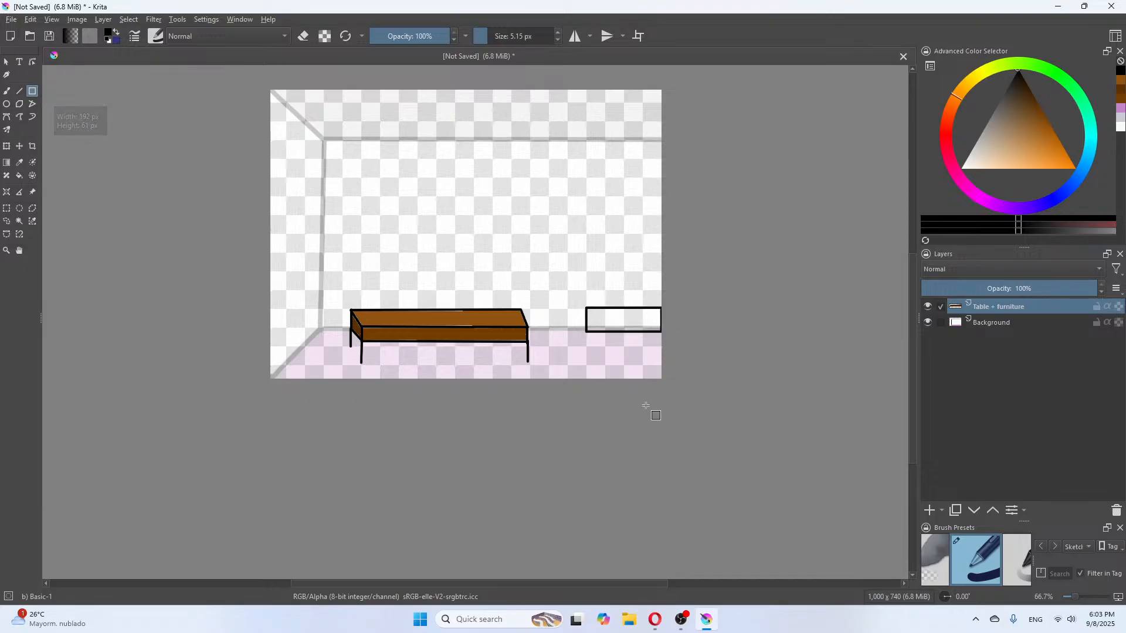
{"action": "mouse_move", "coordinate": [658, 621]}
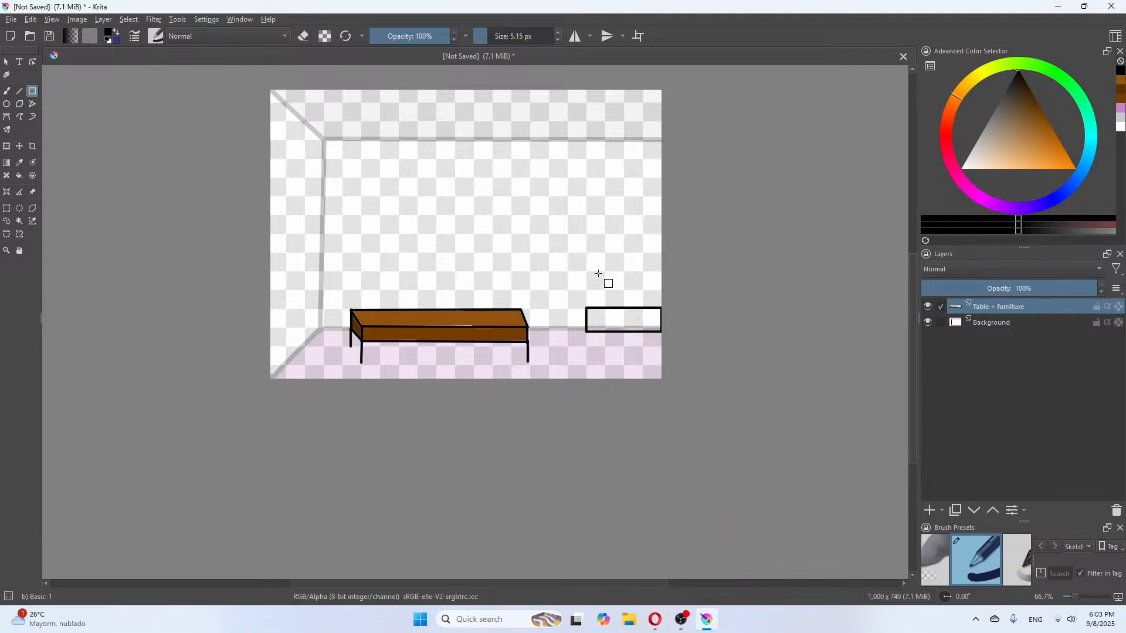
{"action": "left_click_drag", "start_coordinate": [599, 271], "coordinate": [660, 307]}
{"action": "left_click_drag", "start_coordinate": [586, 307], "coordinate": [596, 281]}
Try to add straight lines for the upper faces of the sofa's backrest and armrest, undoing the extra lines across the backrest
{"action": "left_click", "coordinate": [19, 91]}
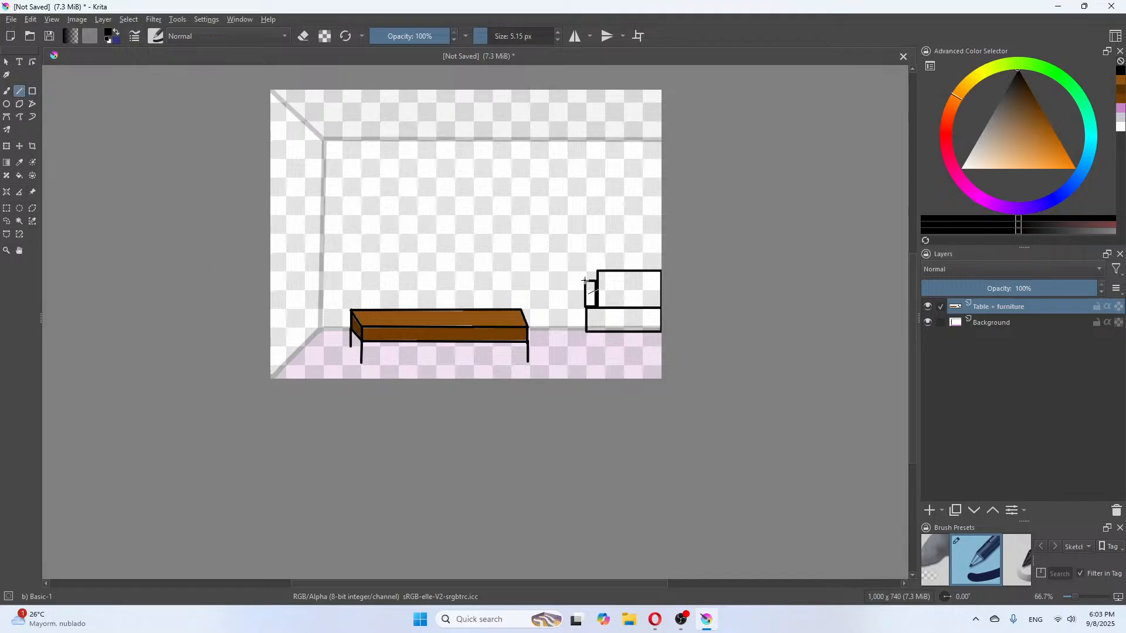
{"action": "mouse_move", "coordinate": [586, 281]}
{"action": "left_mouse_down"}
{"action": "mouse_move", "coordinate": [599, 262]}
{"action": "mouse_move", "coordinate": [662, 261]}
{"action": "mouse_move", "coordinate": [599, 266]}
{"action": "left_mouse_up"}
{"action": "left_click_drag", "start_coordinate": [600, 307], "coordinate": [627, 296]}
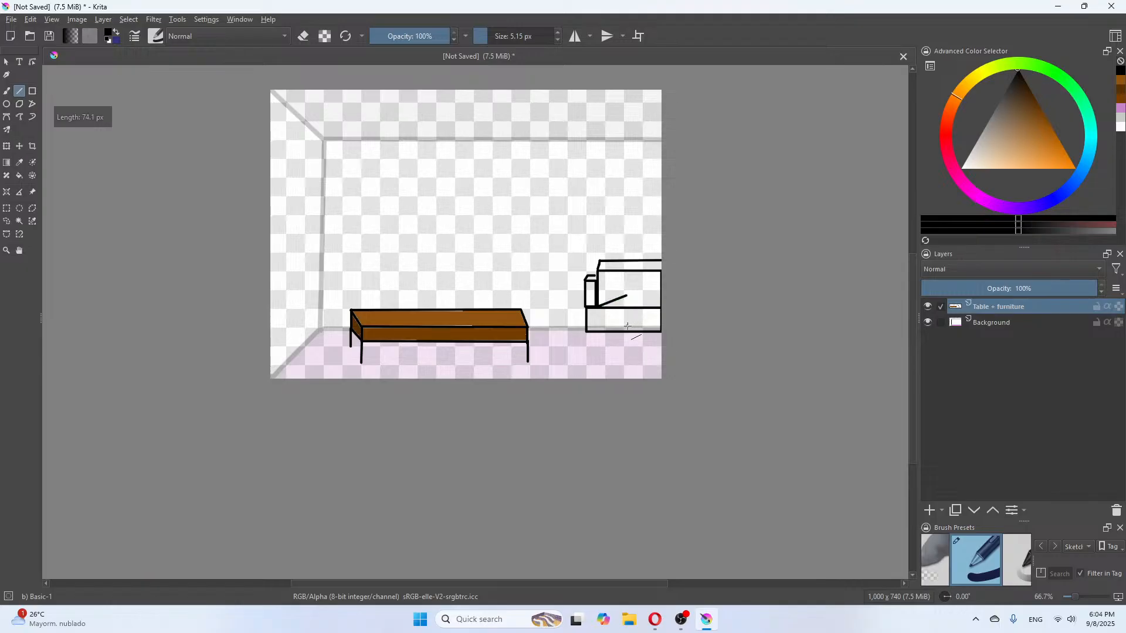
{"action": "key", "text": "ctrl+z"}
{"action": "left_click_drag", "start_coordinate": [598, 289], "coordinate": [661, 289]}
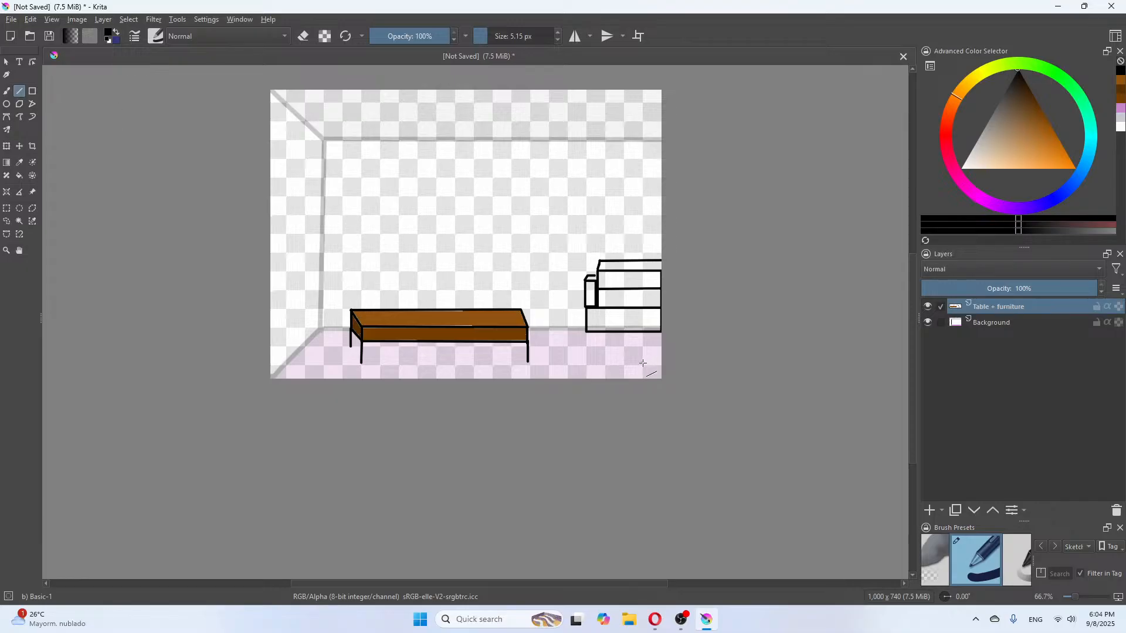
{"action": "key", "text": "ctrl+z"}
Try to draw the sofa cushion's upper curve freehand, checking the reference image in Opera and redrawing the curve taller
{"action": "left_click", "coordinate": [7, 92]}
{"action": "left_click_drag", "start_coordinate": [613, 302], "coordinate": [659, 305]}
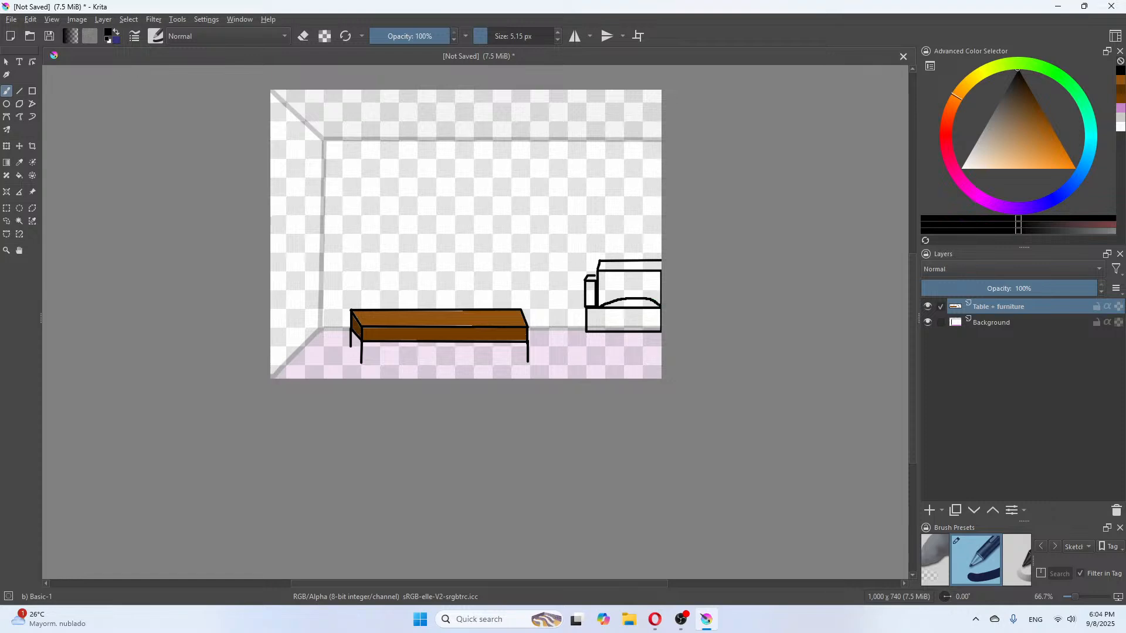
{"action": "left_click", "coordinate": [655, 620]}
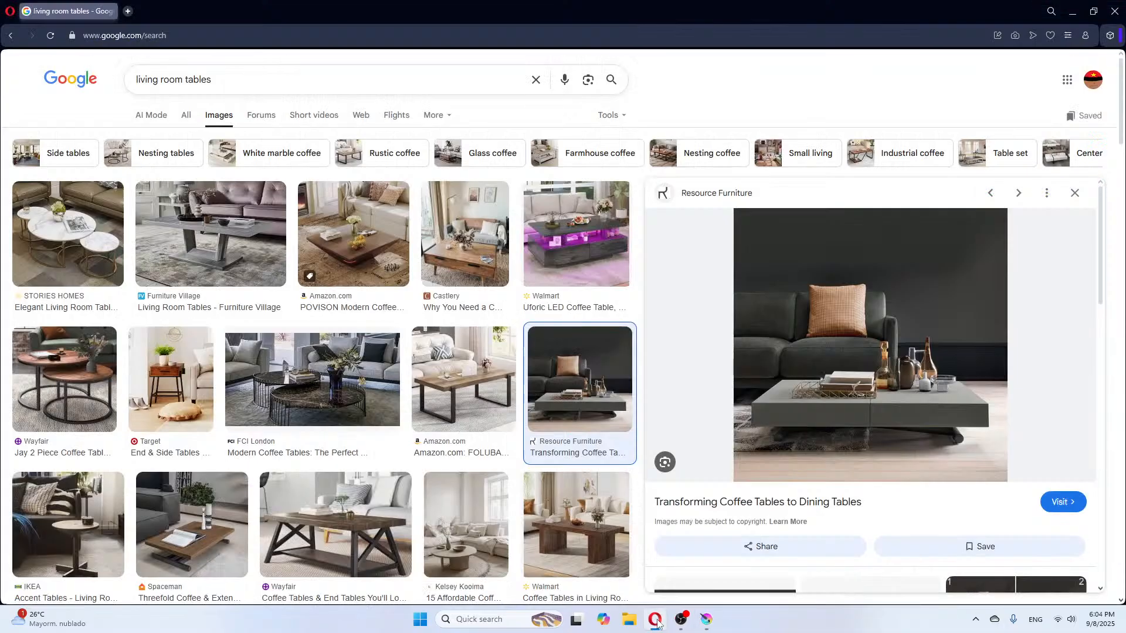
{"action": "left_click", "coordinate": [708, 620]}
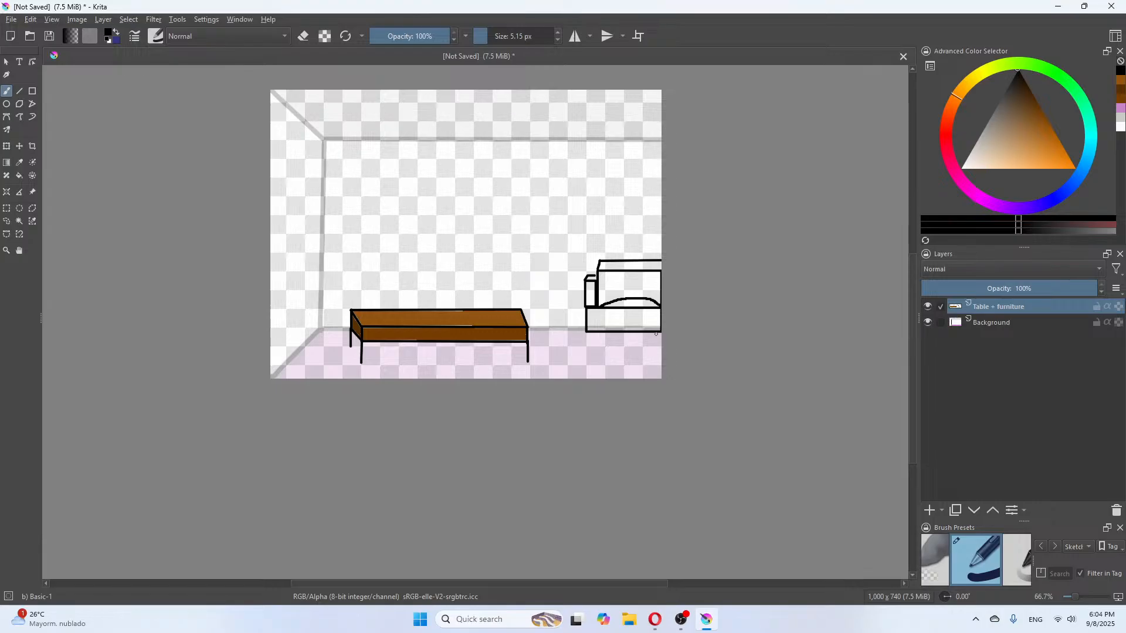
{"action": "key", "text": "ctrl+z"}
{"action": "mouse_move", "coordinate": [598, 301]}
{"action": "left_mouse_down"}
{"action": "mouse_move", "coordinate": [631, 287]}
{"action": "mouse_move", "coordinate": [659, 291]}
{"action": "mouse_move", "coordinate": [660, 304]}
{"action": "left_mouse_up"}
Recheck the sofa reference in Opera, try to complete the cushion's lower curve and erase the seat line crossing it
{"action": "left_click", "coordinate": [656, 620]}
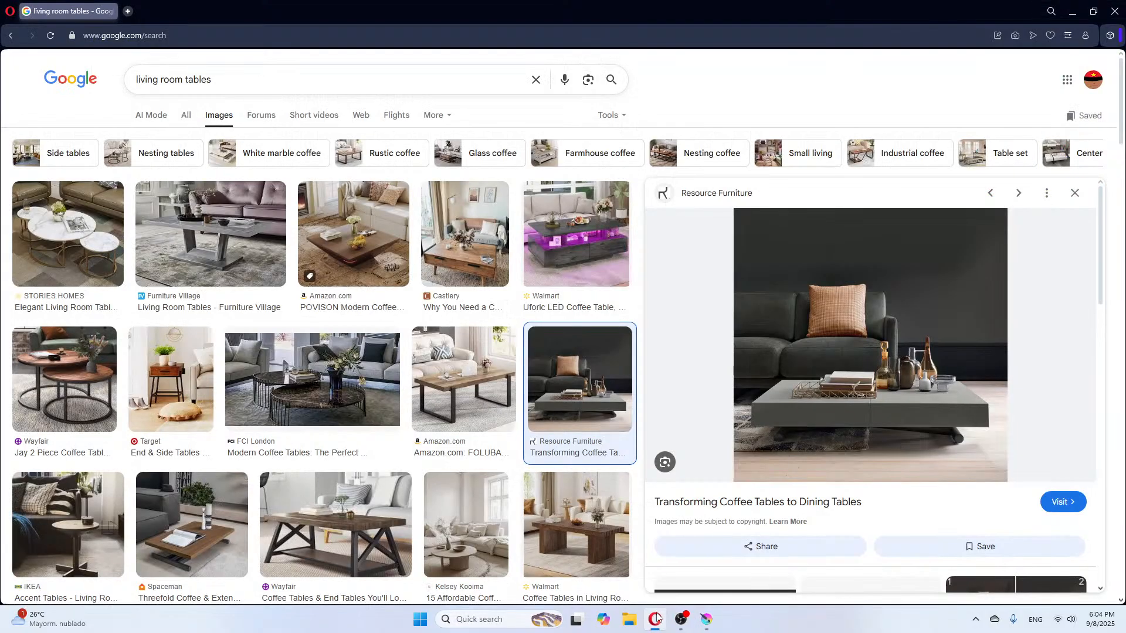
{"action": "left_click", "coordinate": [706, 619]}
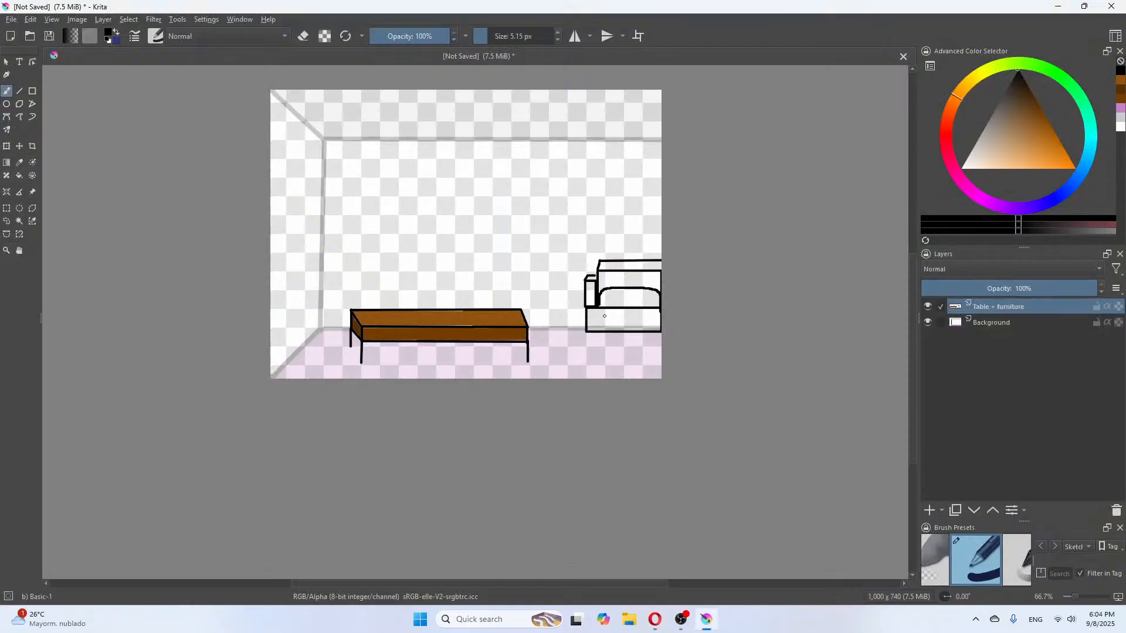
{"action": "left_click_drag", "start_coordinate": [601, 311], "coordinate": [656, 315]}
{"action": "left_click_drag", "start_coordinate": [602, 307], "coordinate": [655, 308]}
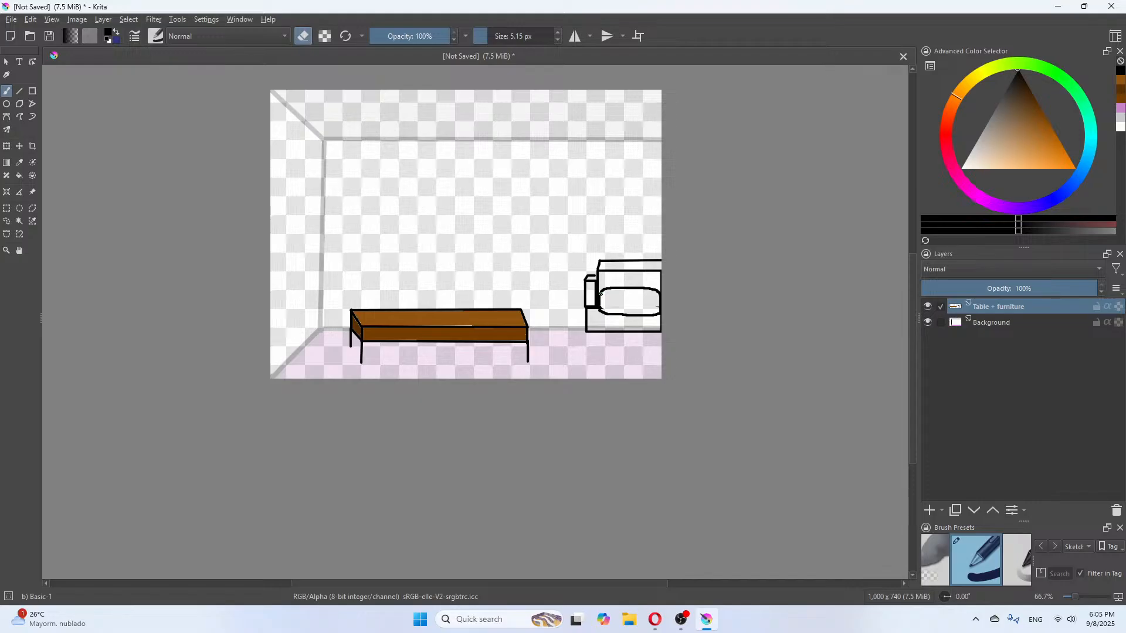
Check the reference image in Opera, erase the whole sofa sketch with a 177.55 px eraser and return to a 4.15 px brush
{"action": "left_click", "coordinate": [655, 619]}
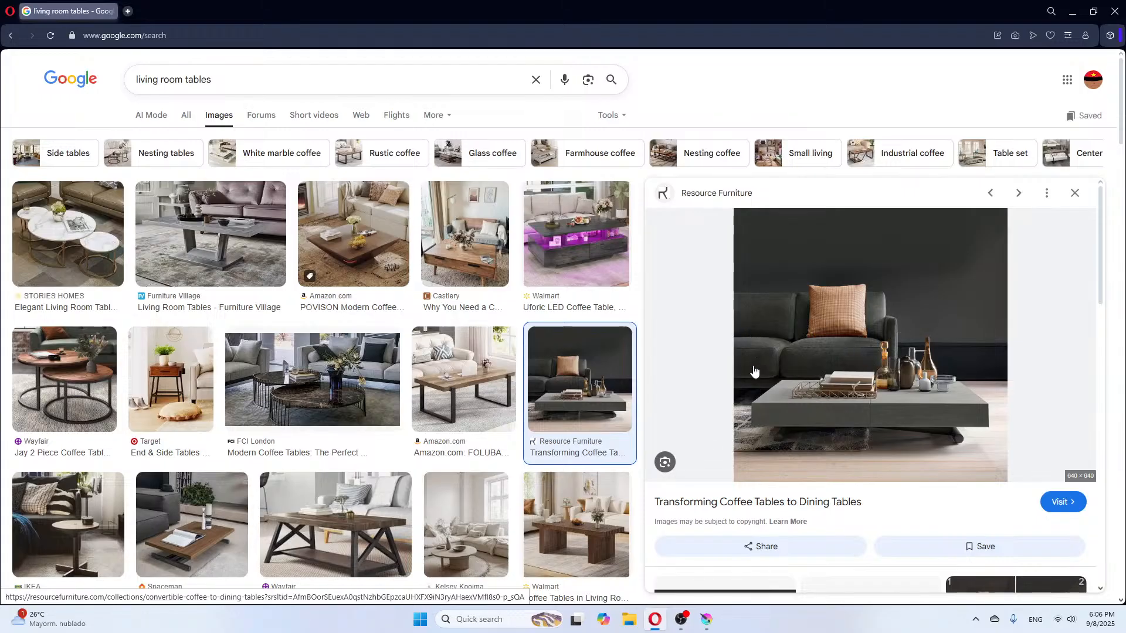
{"action": "left_click", "coordinate": [705, 623]}
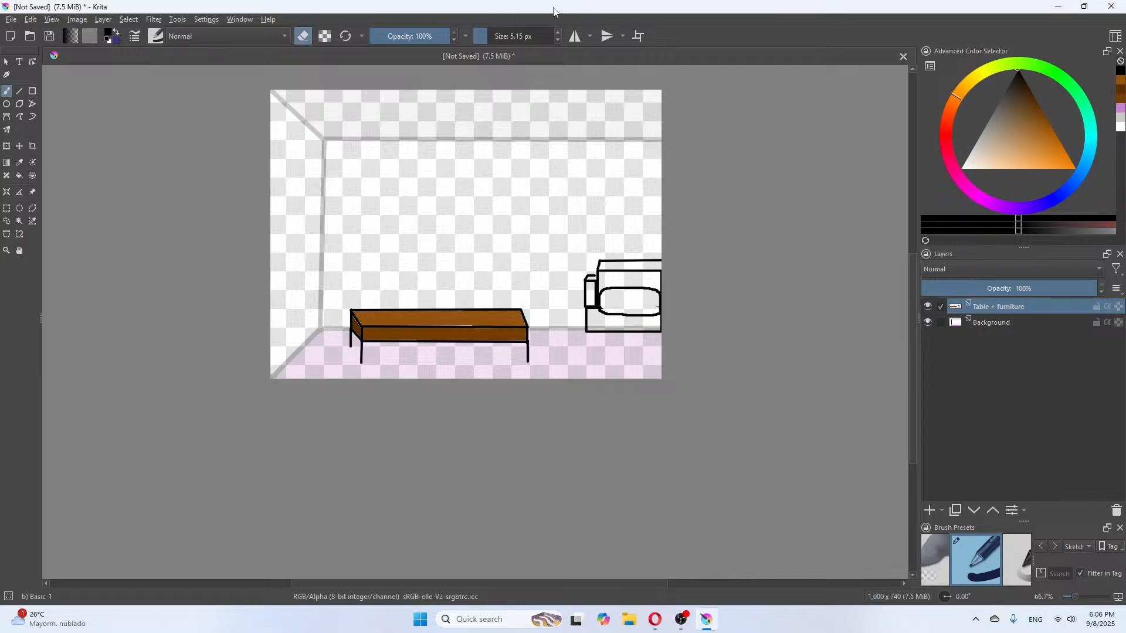
{"action": "left_click_drag", "start_coordinate": [494, 33], "coordinate": [519, 33]}
{"action": "mouse_move", "coordinate": [623, 279]}
{"action": "left_mouse_down"}
{"action": "mouse_move", "coordinate": [618, 320]}
{"action": "mouse_move", "coordinate": [627, 267]}
{"action": "mouse_move", "coordinate": [643, 306]}
{"action": "mouse_move", "coordinate": [632, 254]}
{"action": "left_mouse_up"}
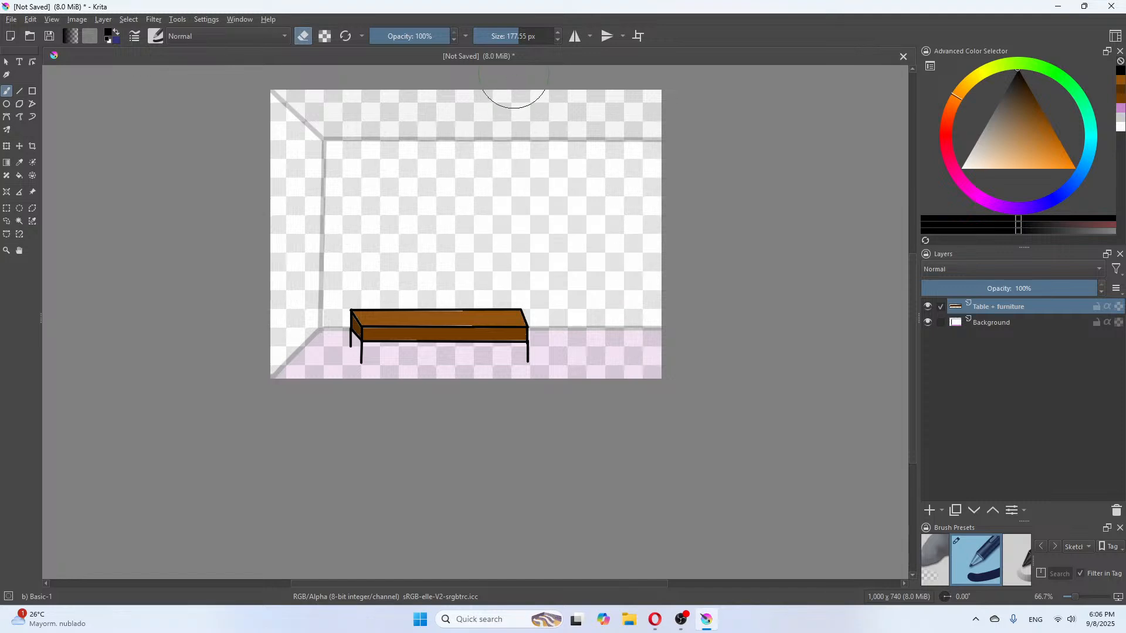
{"action": "left_click_drag", "start_coordinate": [516, 37], "coordinate": [486, 36]}
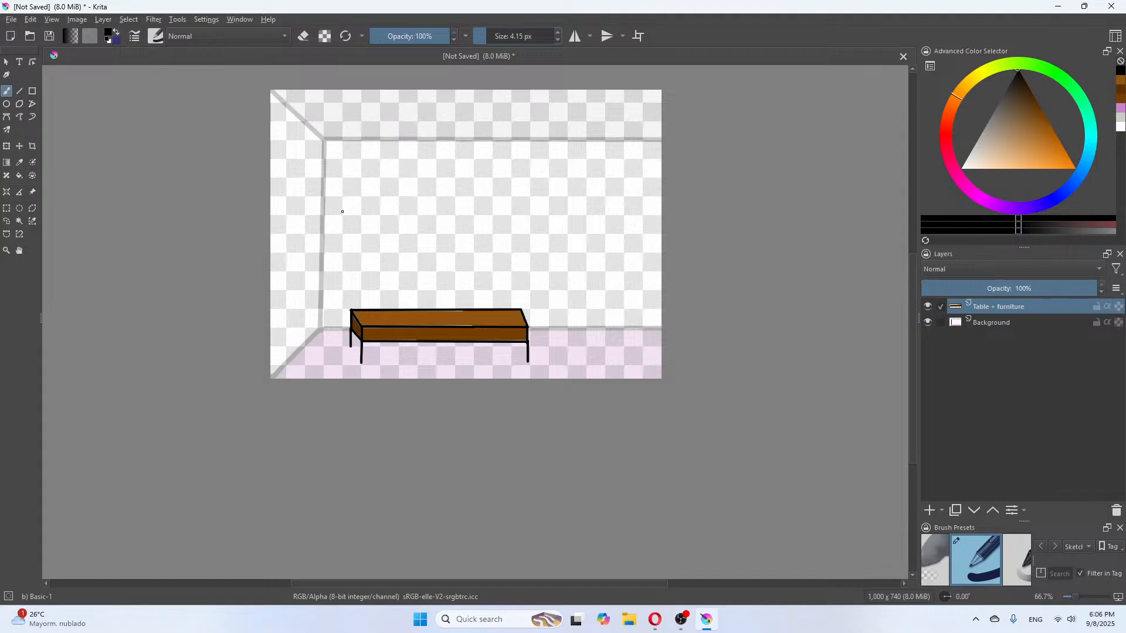
Try a second sofa outline from seat, backrest and armrest rectangles, undoing the backrest and armrest
{"action": "left_click", "coordinate": [33, 90]}
{"action": "mouse_move", "coordinate": [588, 329]}
{"action": "left_mouse_down"}
{"action": "mouse_move", "coordinate": [661, 328]}
{"action": "mouse_move", "coordinate": [660, 311]}
{"action": "left_mouse_up"}
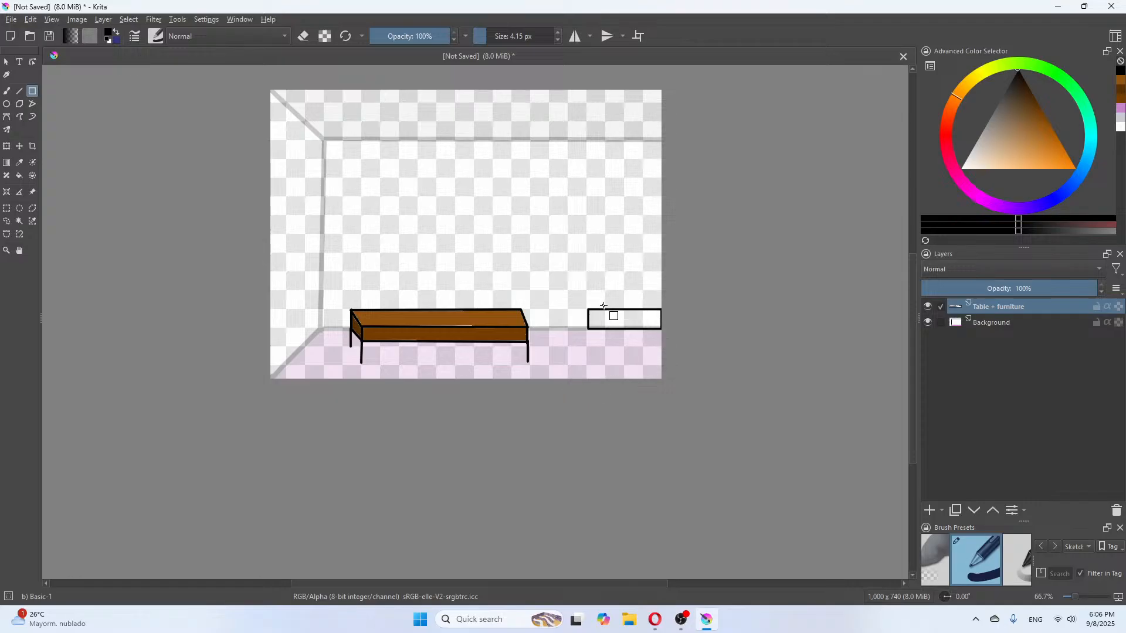
{"action": "left_click_drag", "start_coordinate": [607, 306], "coordinate": [660, 282]}
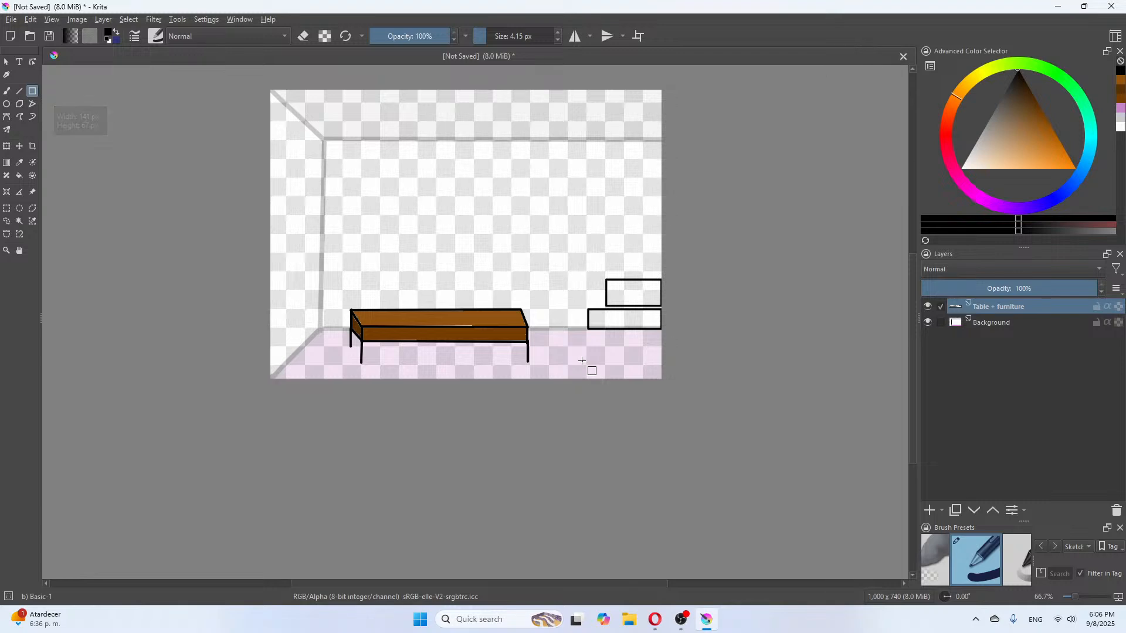
{"action": "left_click_drag", "start_coordinate": [590, 308], "coordinate": [605, 289]}
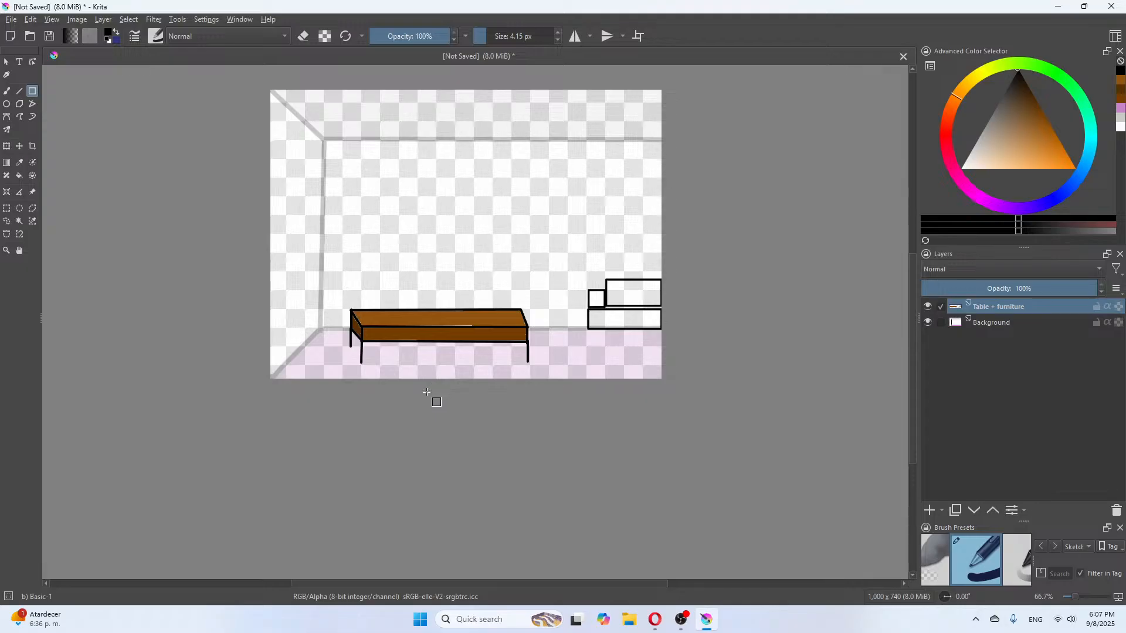
{"action": "key", "text": "ctrl+z"}
{"action": "key", "text": "ctrl+z"}
Try to rebuild the sofa above the seat with new armrest and backrest rectangles and straight lines for their upper faces
{"action": "left_click_drag", "start_coordinate": [590, 310], "coordinate": [659, 274]}
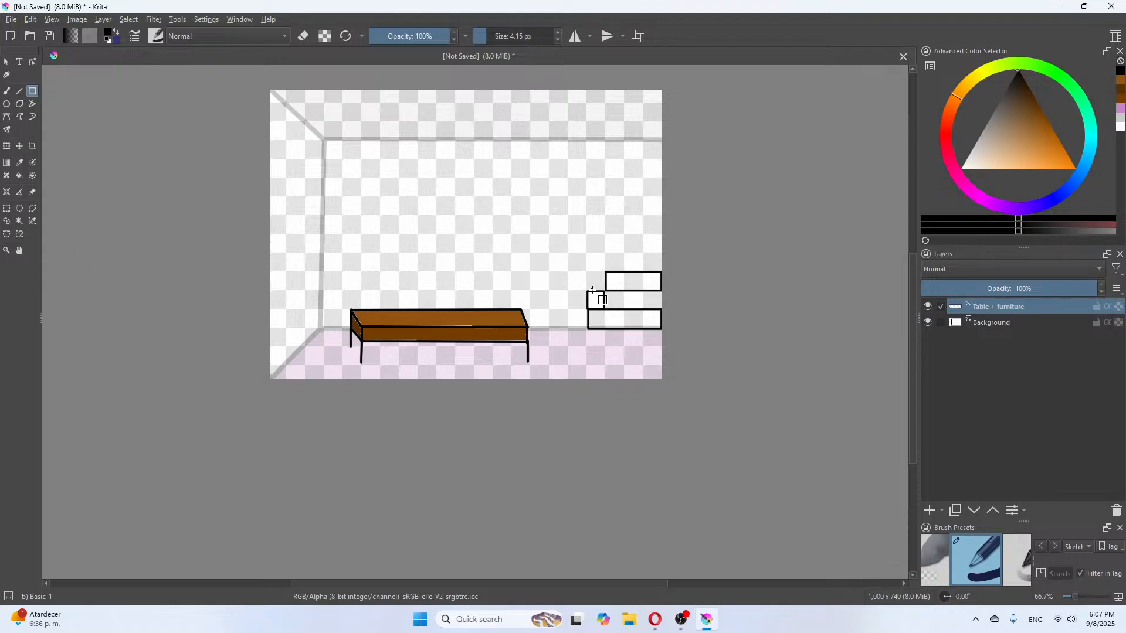
{"action": "left_click", "coordinate": [20, 91]}
{"action": "left_click_drag", "start_coordinate": [588, 291], "coordinate": [605, 291]}
{"action": "left_click_drag", "start_coordinate": [607, 271], "coordinate": [662, 263]}
{"action": "left_click_drag", "start_coordinate": [606, 309], "coordinate": [607, 292]}
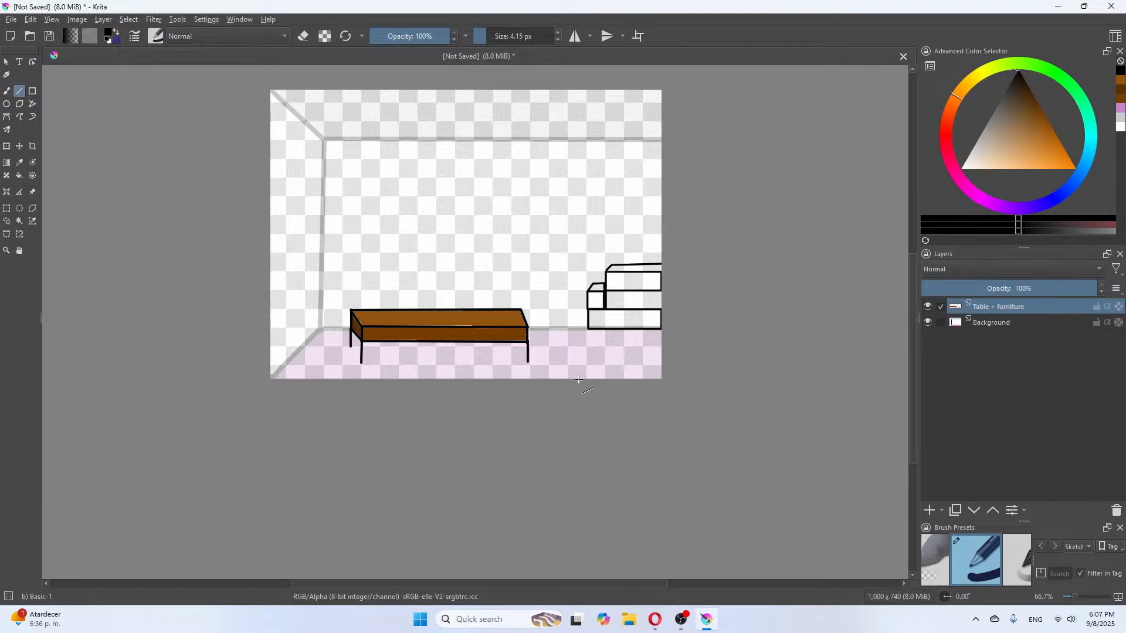
Undo the sofa's armrest and backrest drawing back to the single seat rectangle
{"action": "key", "text": "ctrl+z"}
{"action": "key", "text": "ctrl+z"}
{"action": "key", "text": "ctrl+z"}
{"action": "key", "text": "ctrl+z"}
{"action": "key", "text": "ctrl+z"}
{"action": "key", "text": "ctrl+z"}
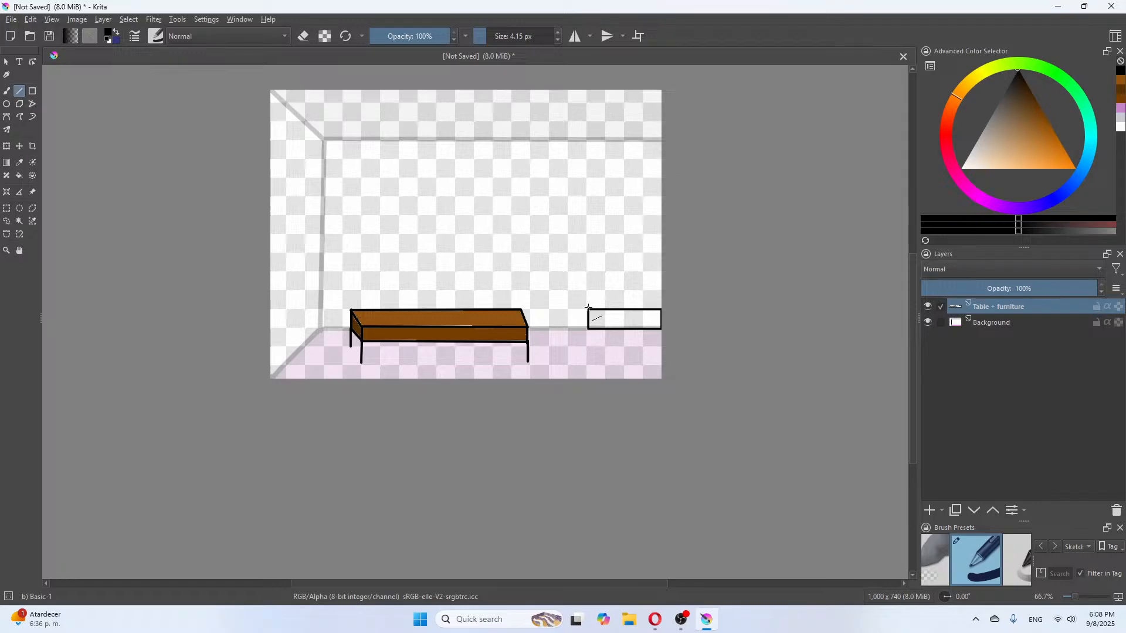
Try to draw a small armrest above the seat's left end with a rectangle and straight lines, and undo it
{"action": "left_click_drag", "start_coordinate": [589, 307], "coordinate": [588, 296]}
{"action": "key", "text": "ctrl+z"}
{"action": "left_click", "coordinate": [32, 91]}
{"action": "mouse_move", "coordinate": [589, 309]}
{"action": "left_mouse_down"}
{"action": "mouse_move", "coordinate": [602, 303]}
{"action": "mouse_move", "coordinate": [595, 292]}
{"action": "left_mouse_up"}
{"action": "left_click", "coordinate": [21, 92]}
{"action": "left_click_drag", "start_coordinate": [592, 293], "coordinate": [589, 282]}
{"action": "left_click_drag", "start_coordinate": [541, 359], "coordinate": [531, 370]}
{"action": "key", "text": "ctrl+z"}
{"action": "key", "text": "ctrl+z"}
{"action": "key", "text": "ctrl+z"}
{"action": "key", "text": "ctrl+z"}
Check the sofa reference image in Opera again, return to Krita and undo the remaining seat rectangle
{"action": "left_click", "coordinate": [655, 620]}
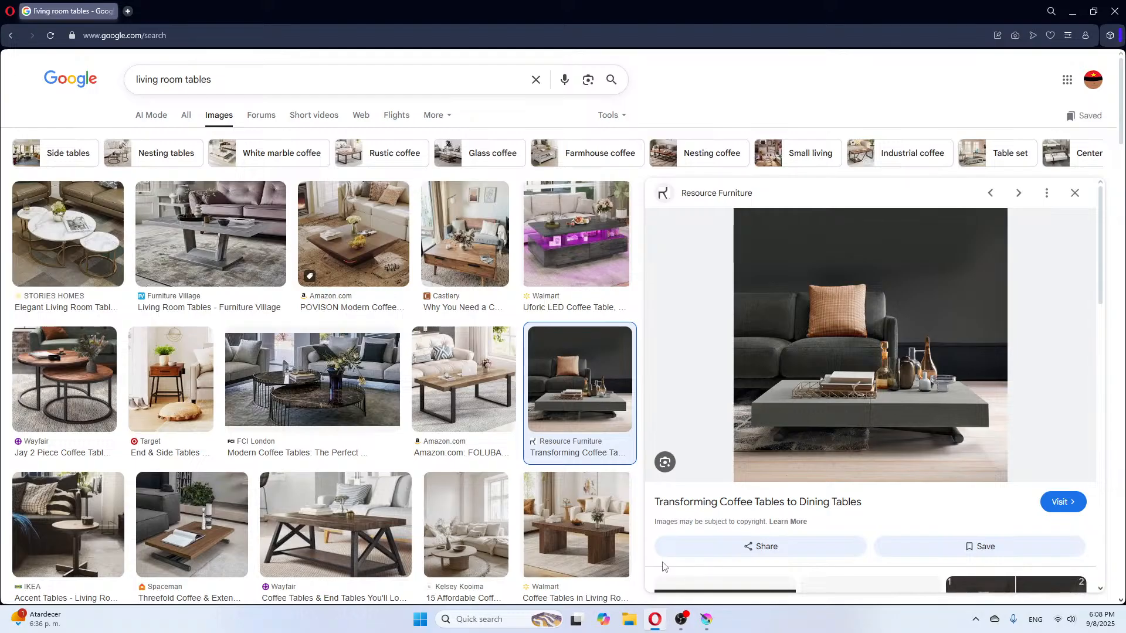
{"action": "left_click", "coordinate": [715, 624]}
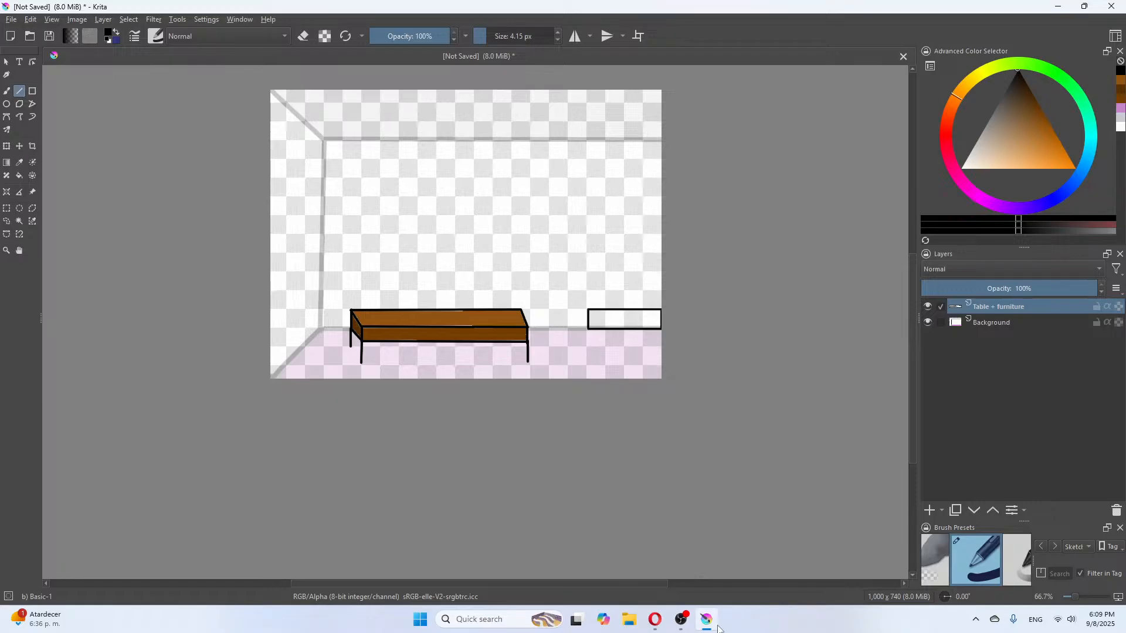
{"action": "key", "text": "ctrl+z"}
Add a new paint layer above the Table + furniture layer and name it Presents
{"action": "left_click", "coordinate": [927, 511]}
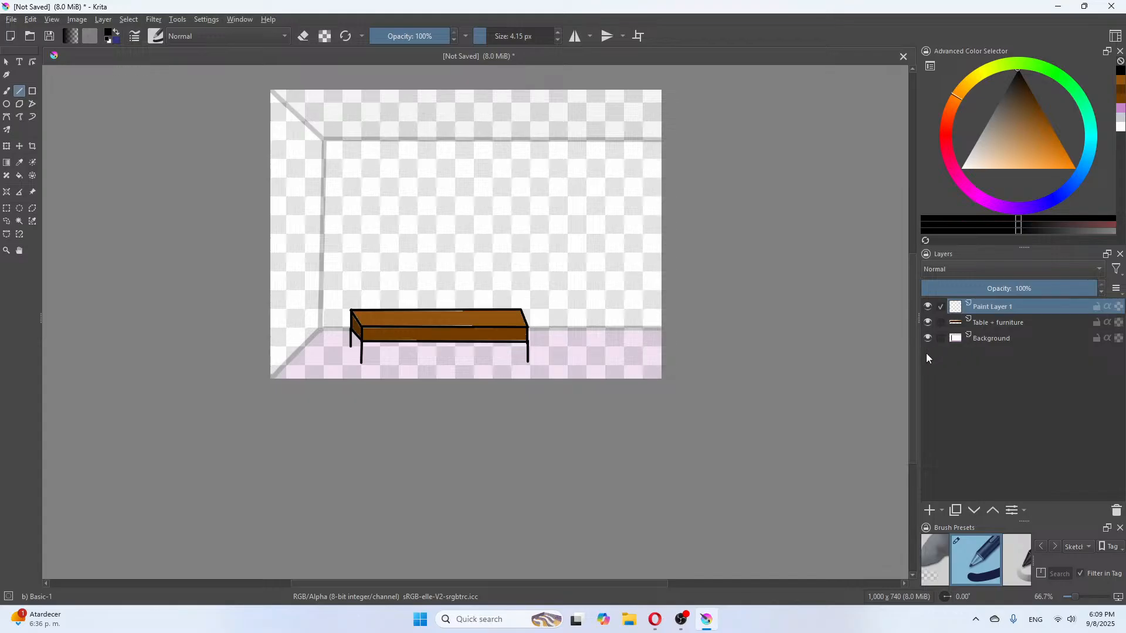
{"action": "right_click", "coordinate": [984, 308]}
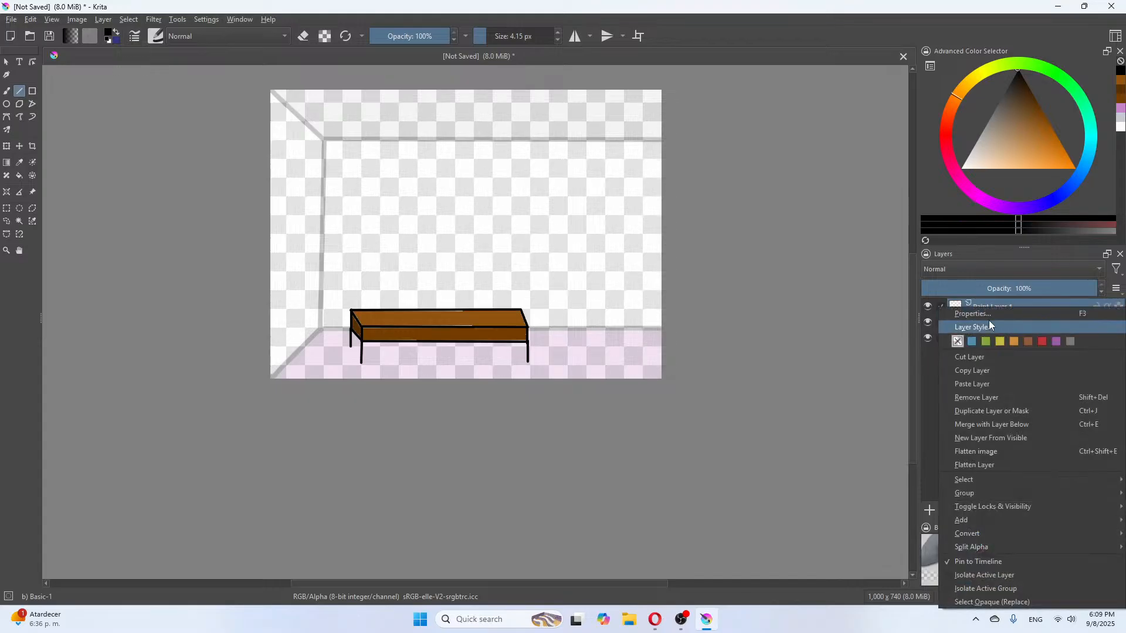
{"action": "left_click", "coordinate": [985, 315]}
{"action": "left_click_drag", "start_coordinate": [487, 247], "coordinate": [375, 241]}
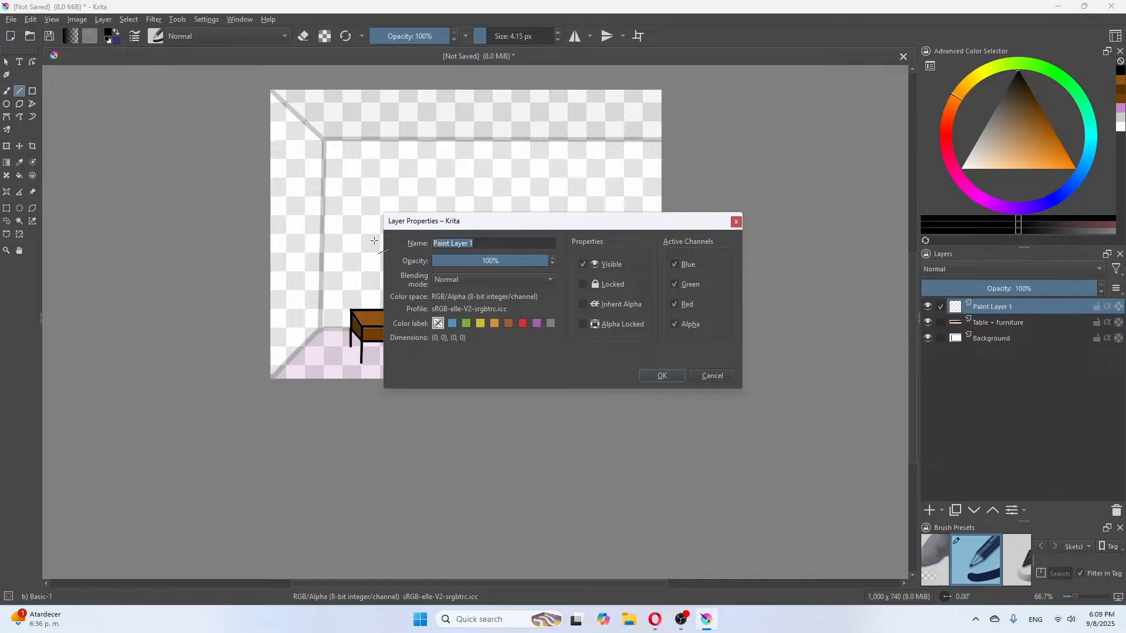
{"action": "key", "text": "BackSpace"}
{"action": "type", "text": "Presenty"}
{"action": "left_click", "coordinate": [657, 375]}
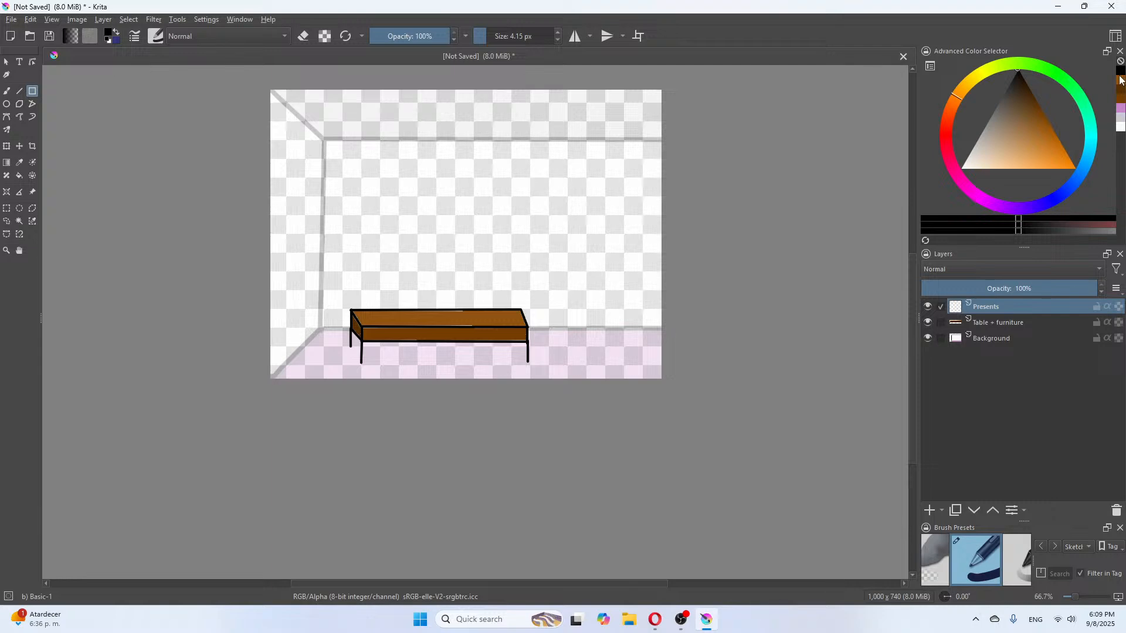
Outline a small box on the table's left end with a front rectangle and straight lines for its upper and right faces
{"action": "left_click_drag", "start_coordinate": [369, 312], "coordinate": [393, 291]}
{"action": "left_click", "coordinate": [19, 91]}
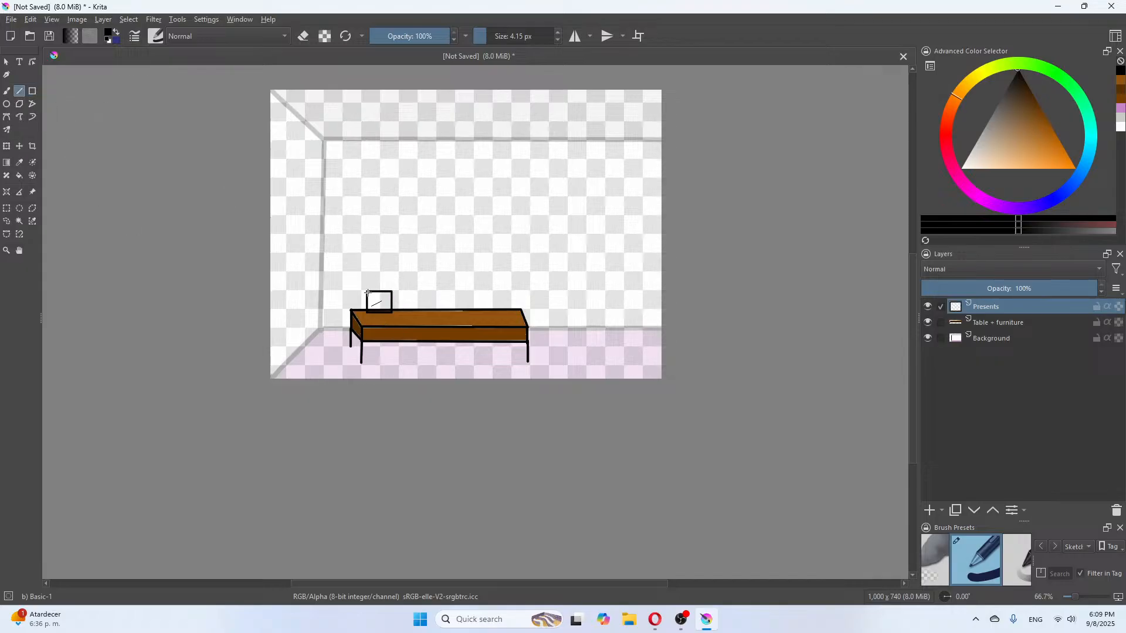
{"action": "mouse_move", "coordinate": [368, 291]}
{"action": "left_mouse_down"}
{"action": "mouse_move", "coordinate": [397, 286]}
{"action": "mouse_move", "coordinate": [396, 311]}
{"action": "mouse_move", "coordinate": [399, 285]}
{"action": "mouse_move", "coordinate": [375, 282]}
{"action": "mouse_move", "coordinate": [396, 284]}
{"action": "left_mouse_up"}
{"action": "left_click", "coordinate": [398, 285]}
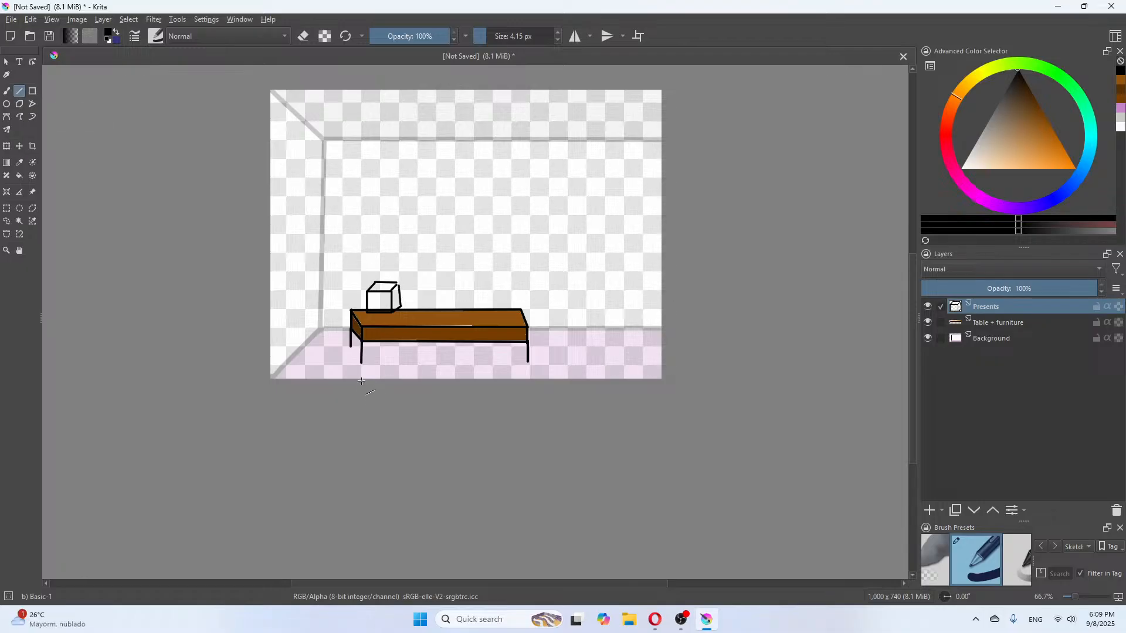
{"action": "key", "text": "ctrl"}
{"action": "key", "text": "ctrl+z"}
{"action": "key", "text": "ctrl+z"}
{"action": "mouse_move", "coordinate": [398, 285]}
{"action": "left_mouse_down"}
{"action": "mouse_move", "coordinate": [400, 310]}
{"action": "mouse_move", "coordinate": [385, 285]}
{"action": "mouse_move", "coordinate": [397, 282]}
{"action": "left_mouse_up"}
Try to outline a wide flat box beside the small box with a rectangle and straight perspective lines, and undo it
{"action": "left_click", "coordinate": [33, 92]}
{"action": "mouse_move", "coordinate": [416, 313]}
{"action": "left_mouse_down"}
{"action": "mouse_move", "coordinate": [471, 315]}
{"action": "mouse_move", "coordinate": [478, 301]}
{"action": "left_mouse_up"}
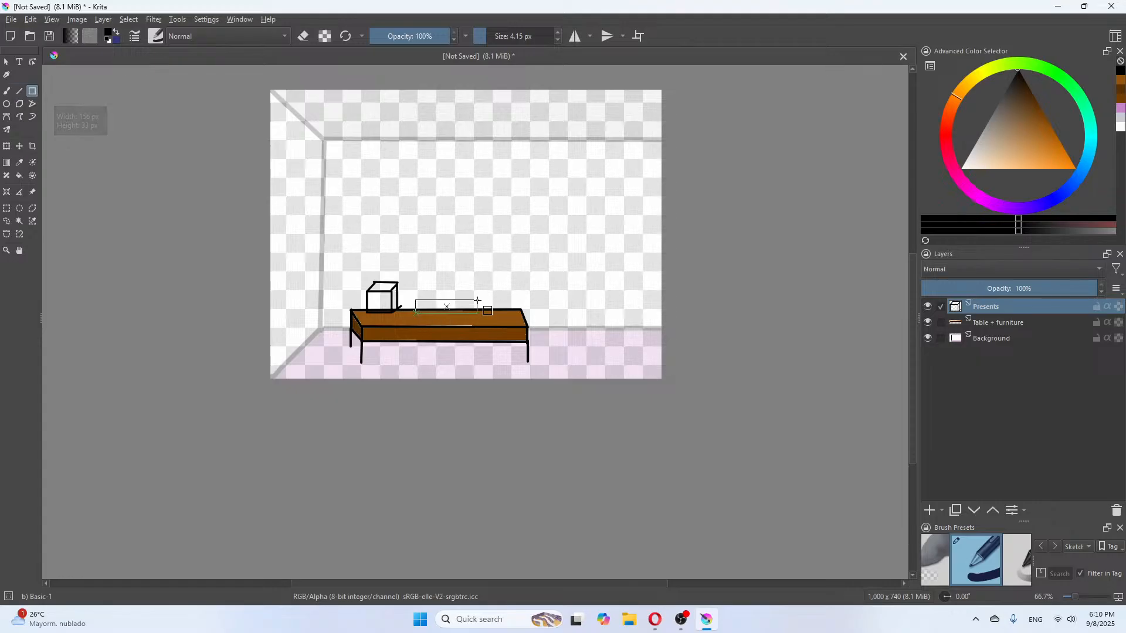
{"action": "left_click", "coordinate": [19, 91]}
{"action": "left_click_drag", "start_coordinate": [433, 321], "coordinate": [414, 299]}
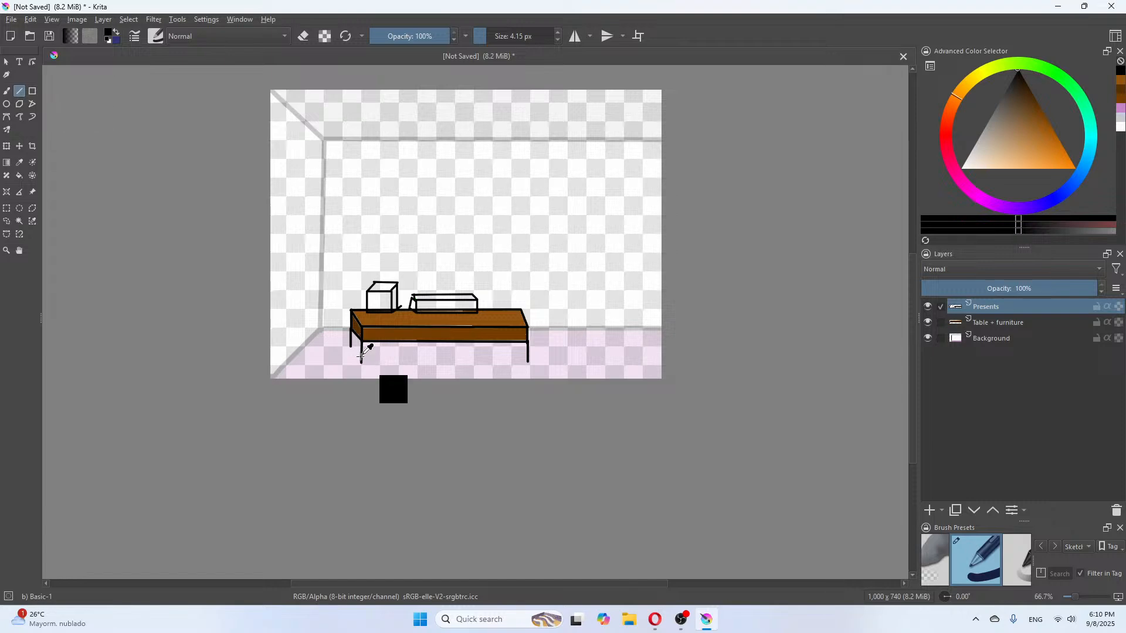
{"action": "key", "text": "ctrl+z"}
{"action": "key", "text": "ctrl+z"}
{"action": "key", "text": "ctrl+z"}
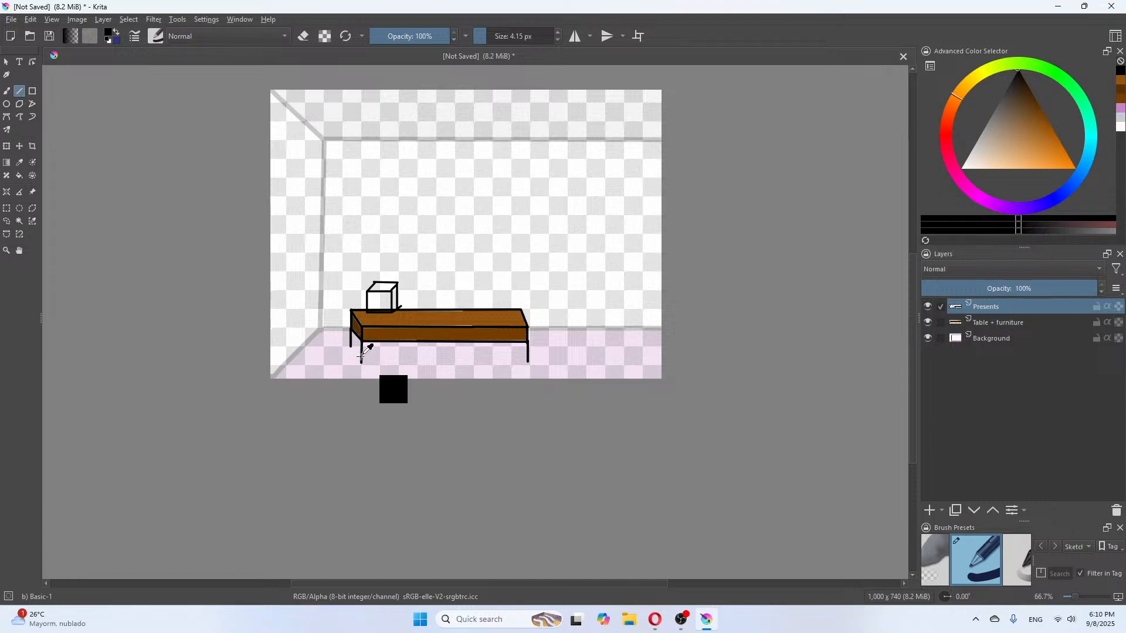
Draw a wide flat rectangle on the table beside the small box, and set the Table + furniture layer's opacity to 45%
{"action": "left_click", "coordinate": [32, 91]}
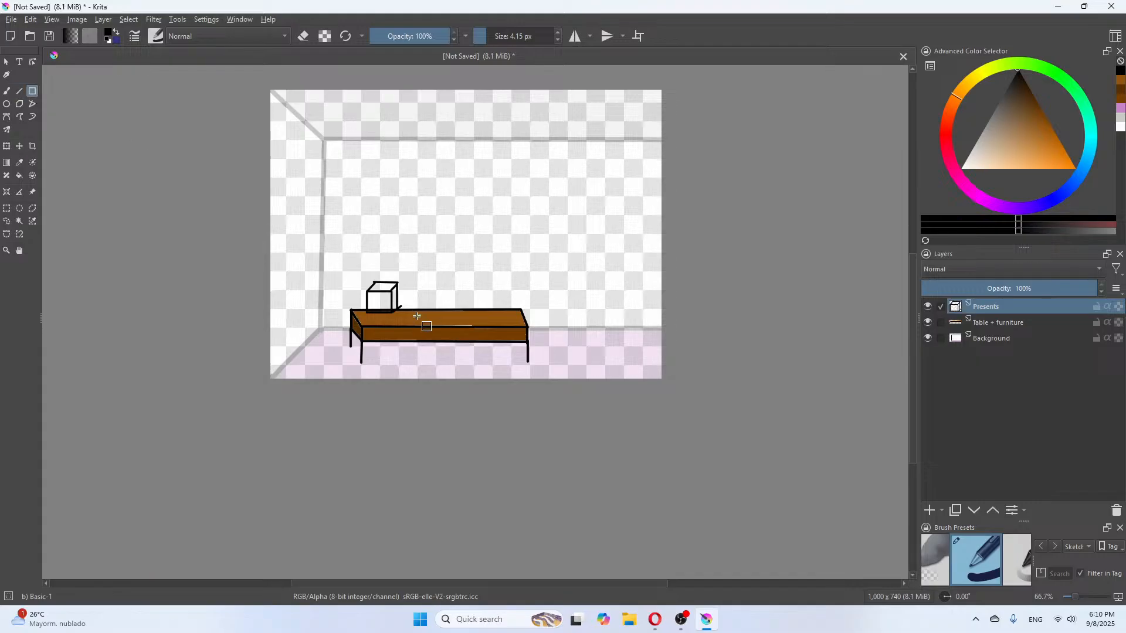
{"action": "left_click_drag", "start_coordinate": [409, 311], "coordinate": [464, 296]}
{"action": "left_click", "coordinate": [998, 322]}
{"action": "left_click_drag", "start_coordinate": [1090, 293], "coordinate": [1001, 296]}
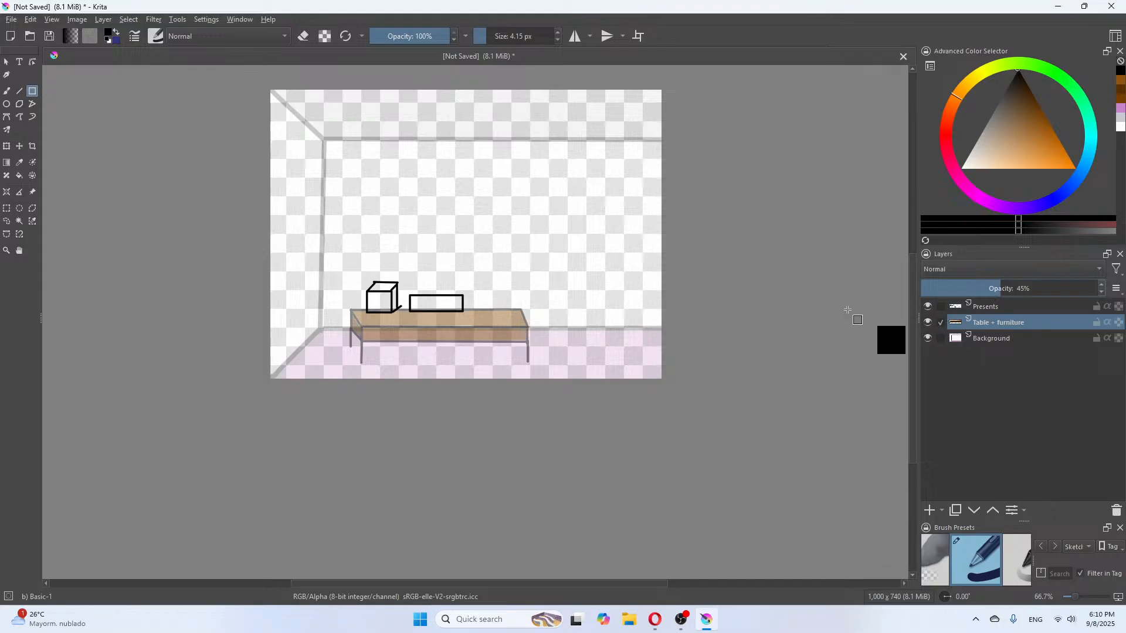
Set the Table + furniture layer's opacity to 39%
{"action": "left_click", "coordinate": [989, 308]}
{"action": "left_click", "coordinate": [988, 327]}
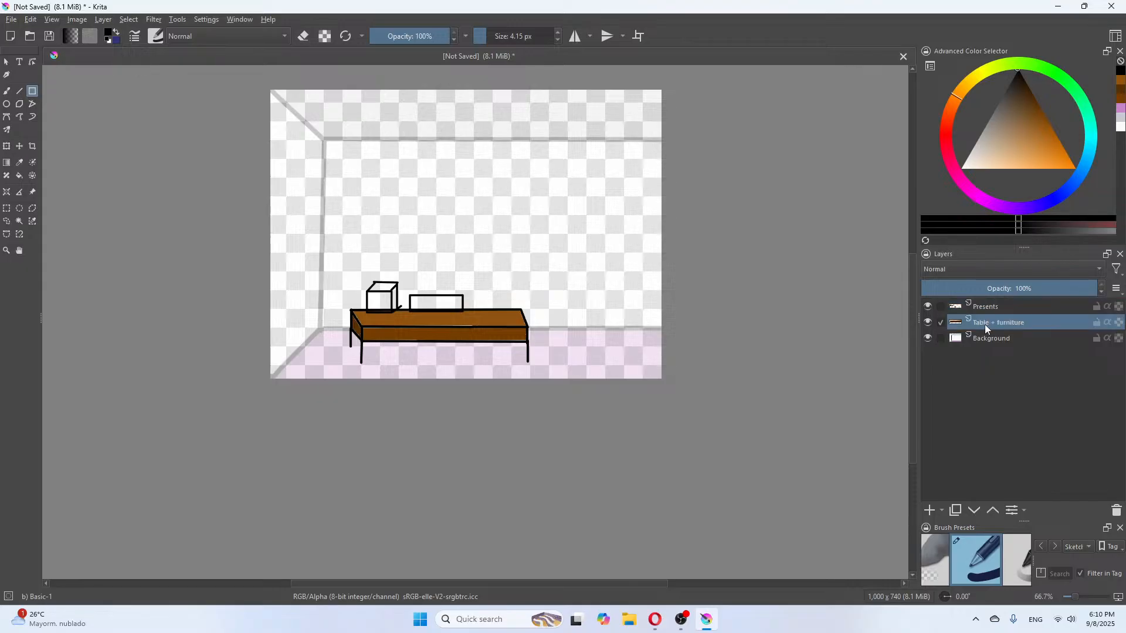
{"action": "left_click_drag", "start_coordinate": [1040, 293], "coordinate": [979, 328]}
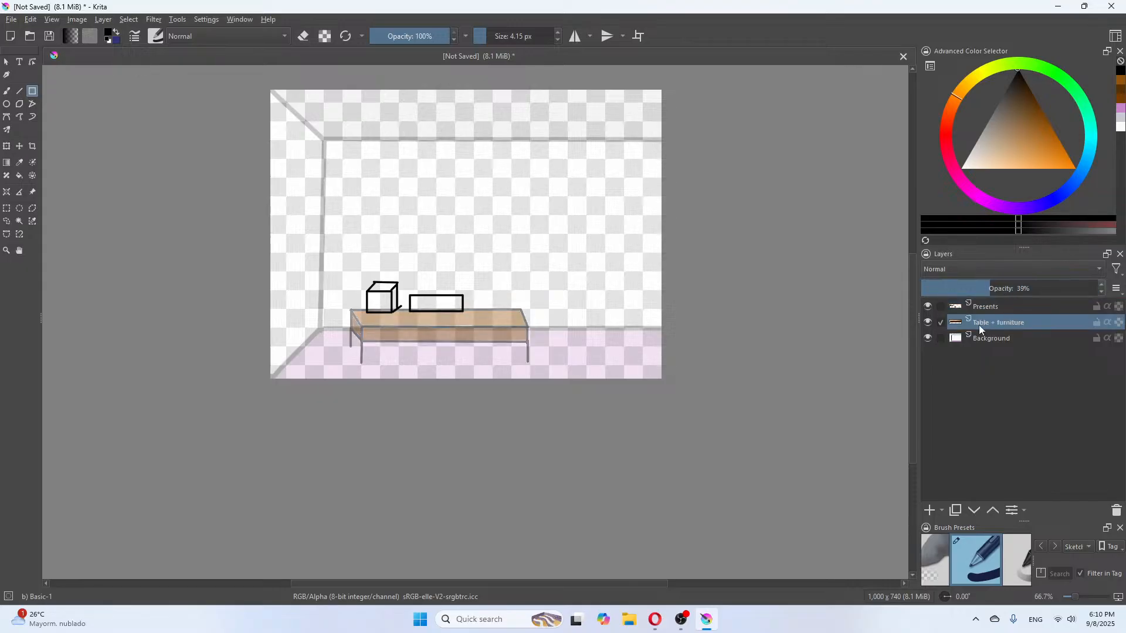
Erase both box outlines from the Presents layer with a freehand brush in eraser mode, sized about 323 px
{"action": "left_click", "coordinate": [989, 307]}
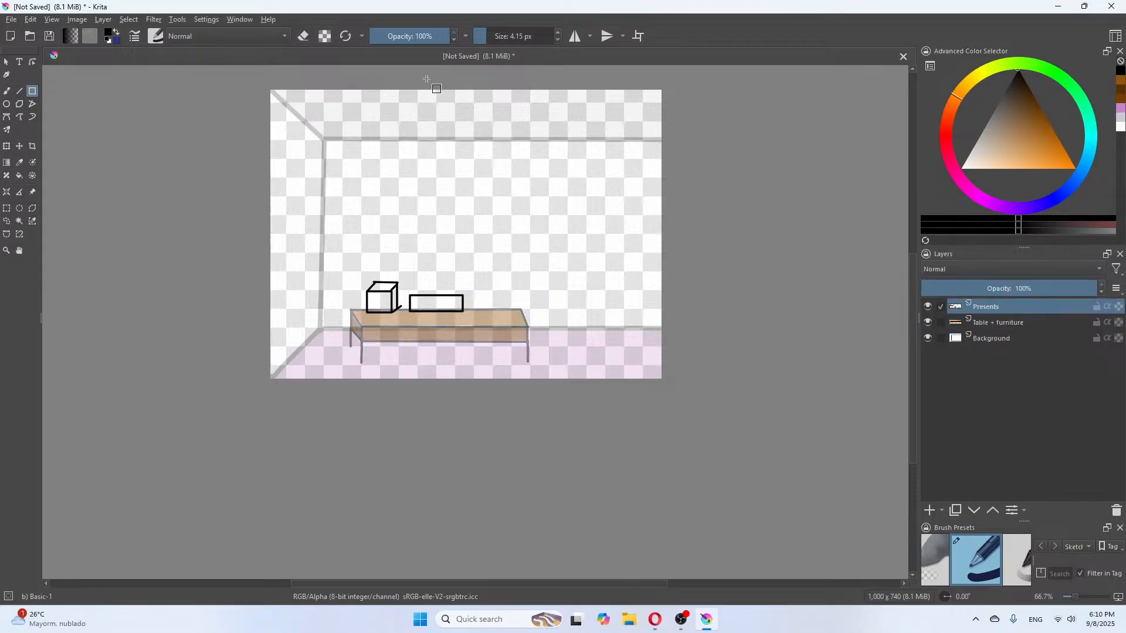
{"action": "left_click", "coordinate": [304, 37]}
{"action": "left_click", "coordinate": [6, 91]}
{"action": "left_click", "coordinate": [527, 37]}
{"action": "left_click_drag", "start_coordinate": [484, 302], "coordinate": [342, 276]}
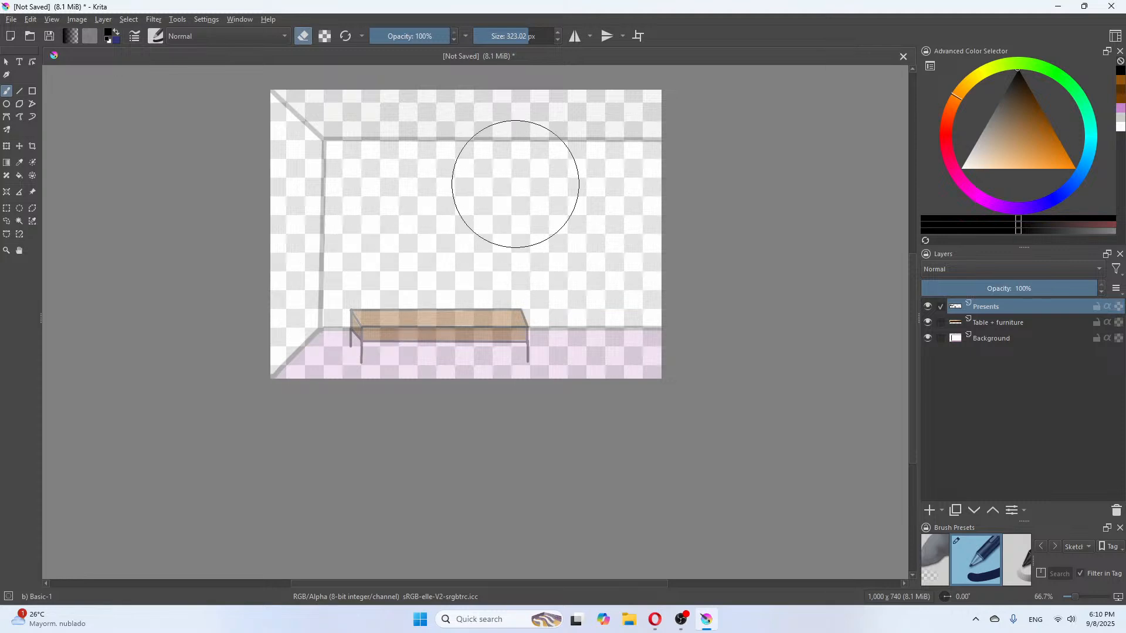
Draw a small front rectangle on the table's left end with erasing off and the brush size at 3.61 px
{"action": "left_click_drag", "start_coordinate": [509, 36], "coordinate": [486, 40]}
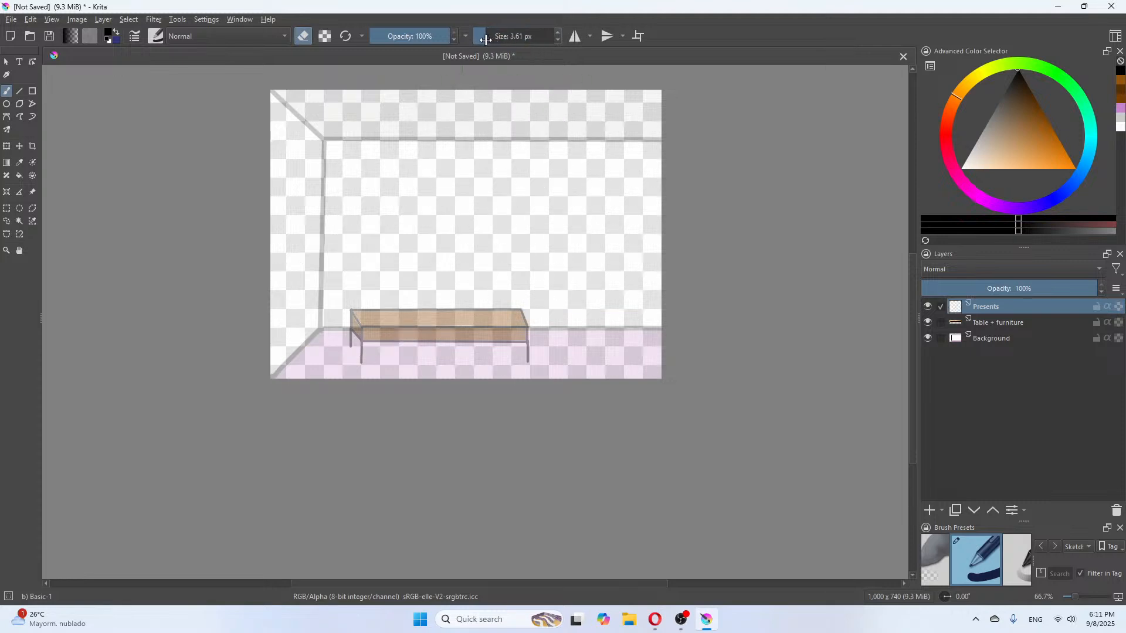
{"action": "left_click", "coordinate": [33, 91]}
{"action": "key", "text": "e"}
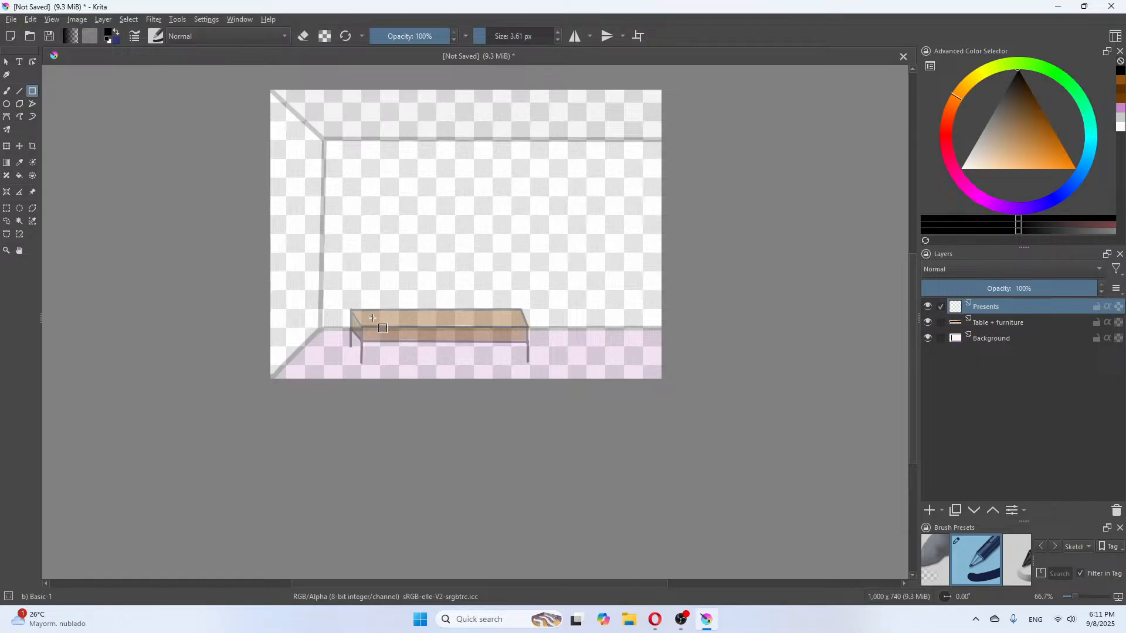
{"action": "left_click_drag", "start_coordinate": [359, 316], "coordinate": [391, 296]}
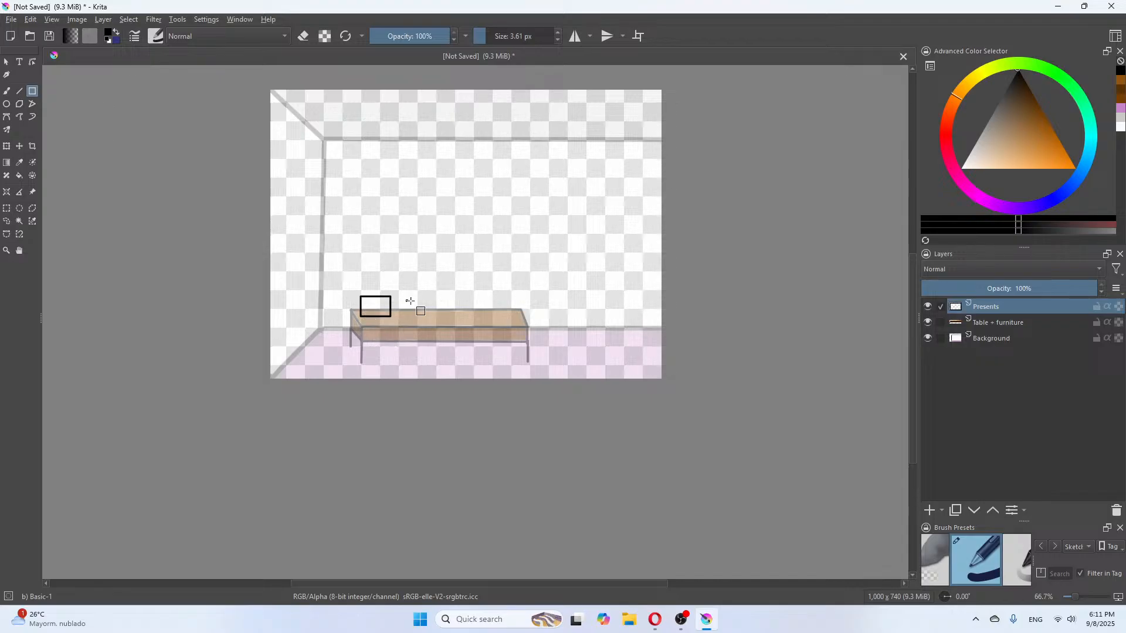
Try to outline the small box's upper and right faces with straight perspective lines, and undo them
{"action": "left_click", "coordinate": [19, 91]}
{"action": "left_click_drag", "start_coordinate": [362, 298], "coordinate": [400, 302]}
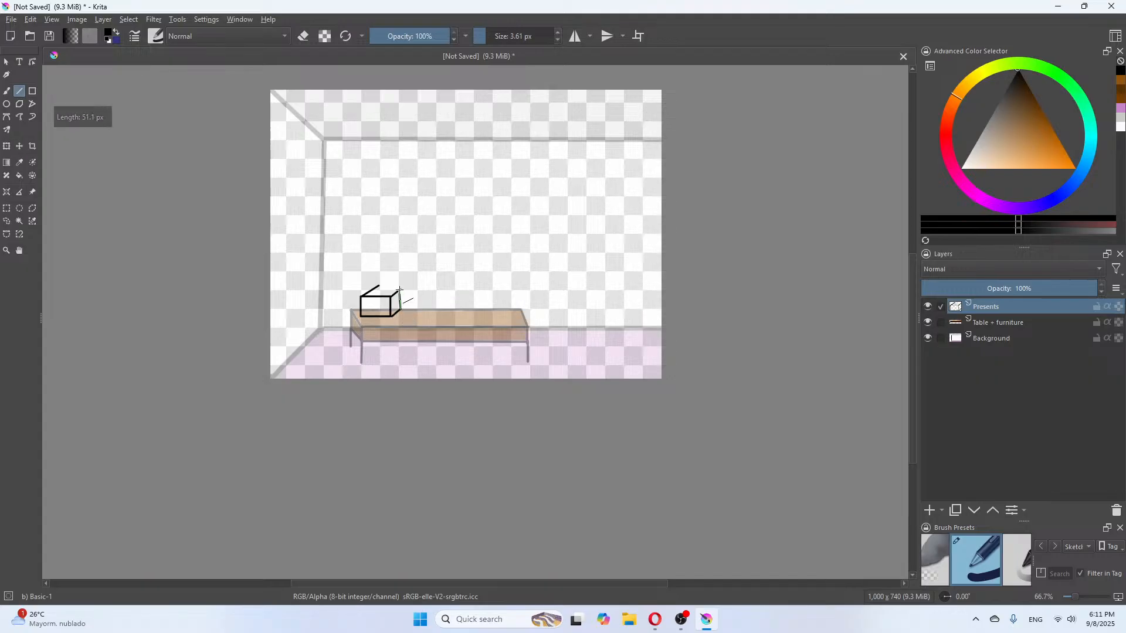
{"action": "left_click_drag", "start_coordinate": [377, 286], "coordinate": [392, 317]}
{"action": "key", "text": "ctrl+z"}
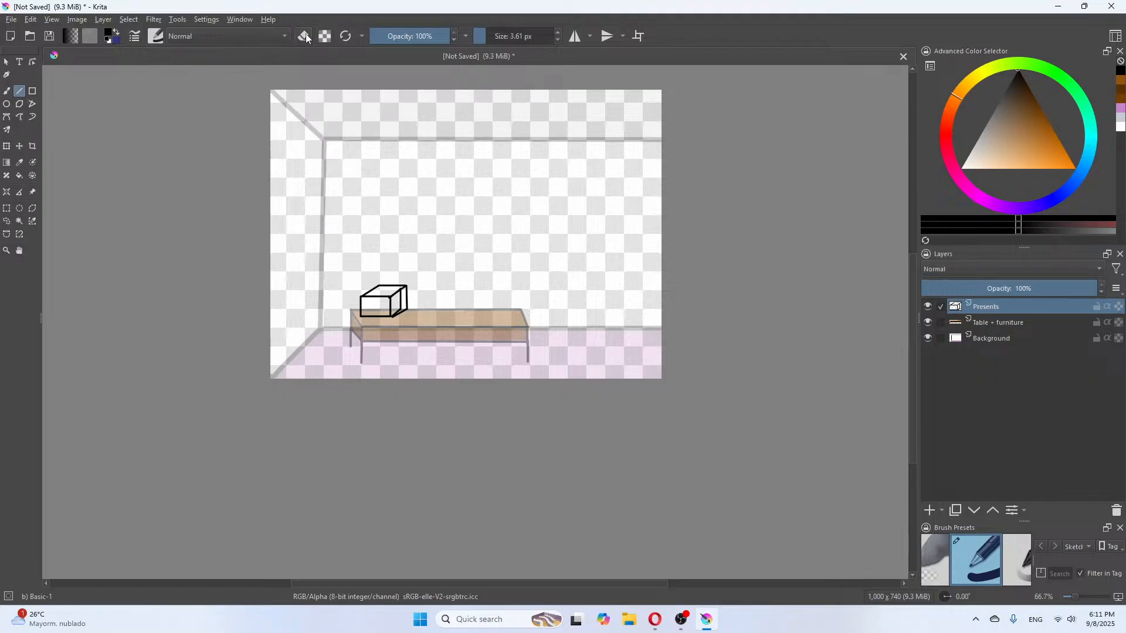
{"action": "key", "text": "ctrl+z"}
{"action": "key", "text": "ctrl+z"}
{"action": "key", "text": "ctrl+z"}
{"action": "key", "text": "ctrl+z"}
{"action": "key", "text": "ctrl+z"}
{"action": "key", "text": "ctrl+z"}
Try a second, shallower set of depth lines on the small box, and undo it
{"action": "mouse_move", "coordinate": [393, 297]}
{"action": "left_mouse_down"}
{"action": "mouse_move", "coordinate": [399, 291]}
{"action": "mouse_move", "coordinate": [368, 292]}
{"action": "mouse_move", "coordinate": [396, 310]}
{"action": "mouse_move", "coordinate": [398, 290]}
{"action": "mouse_move", "coordinate": [385, 287]}
{"action": "mouse_move", "coordinate": [397, 291]}
{"action": "left_mouse_up"}
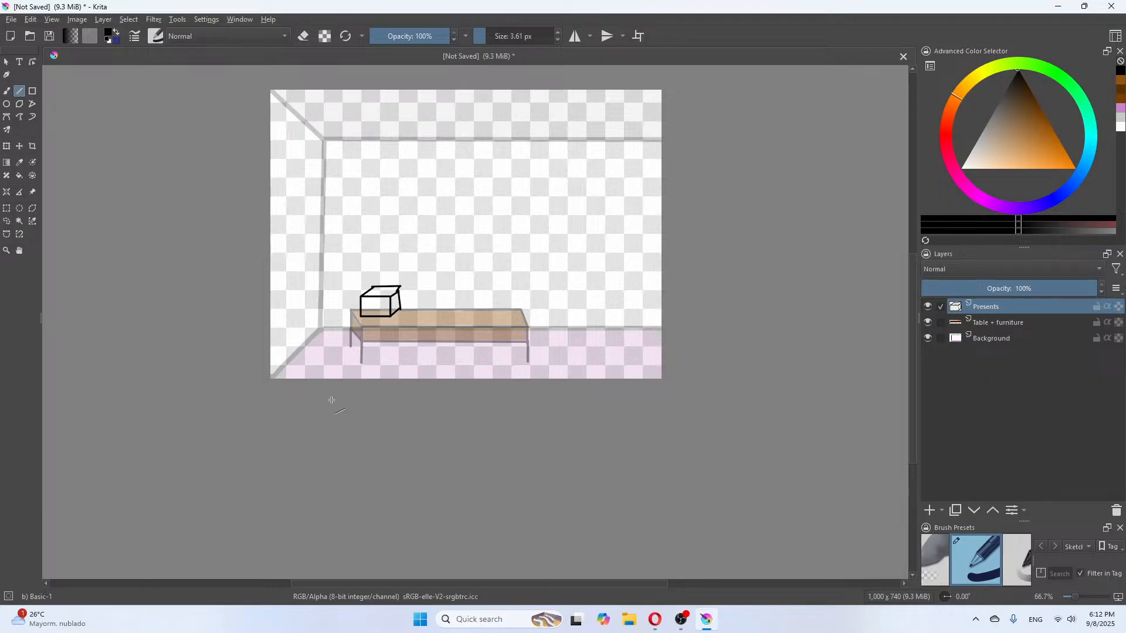
{"action": "key", "text": "ctrl+z"}
{"action": "key", "text": "ctrl+z"}
{"action": "key", "text": "ctrl+z"}
{"action": "key", "text": "ctrl+z"}
{"action": "key", "text": "ctrl+z"}
Complete the small box with short straight lines for its upper and right faces
{"action": "left_click_drag", "start_coordinate": [391, 296], "coordinate": [398, 291]}
{"action": "mouse_move", "coordinate": [361, 296]}
{"action": "left_mouse_down"}
{"action": "mouse_move", "coordinate": [397, 288]}
{"action": "mouse_move", "coordinate": [398, 309]}
{"action": "left_mouse_up"}
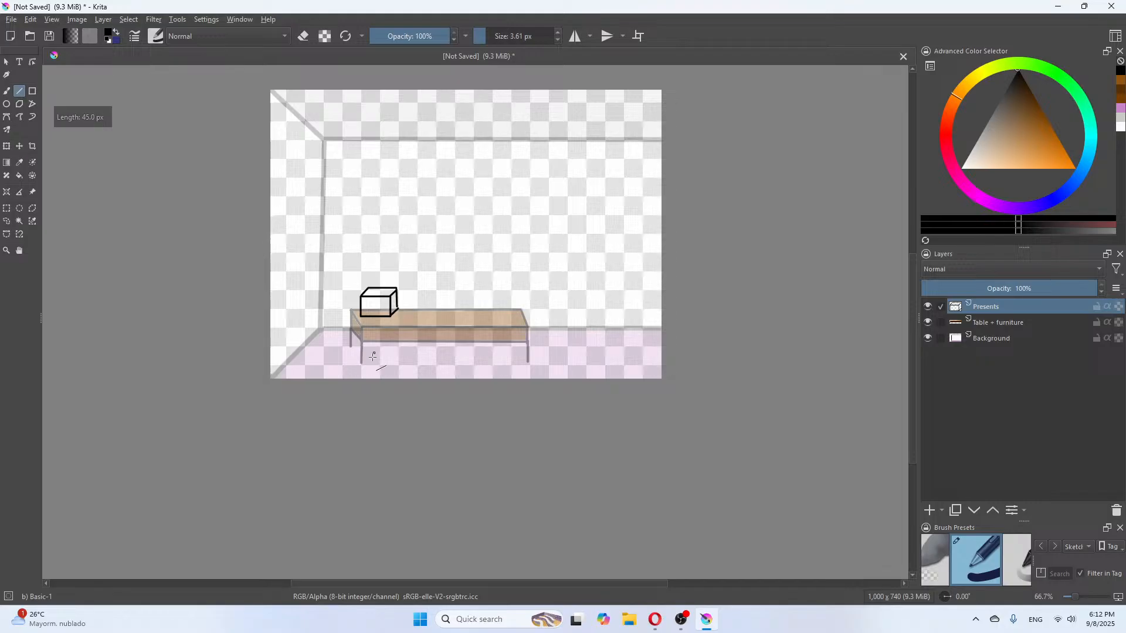
{"action": "left_click", "coordinate": [397, 307]}
{"action": "left_click_drag", "start_coordinate": [397, 306], "coordinate": [397, 309]}
Outline a wide flat box beside the small box with a front rectangle and straight lines for its upper and left faces
{"action": "left_click", "coordinate": [33, 90]}
{"action": "left_click_drag", "start_coordinate": [423, 316], "coordinate": [487, 303]}
{"action": "left_click", "coordinate": [20, 92]}
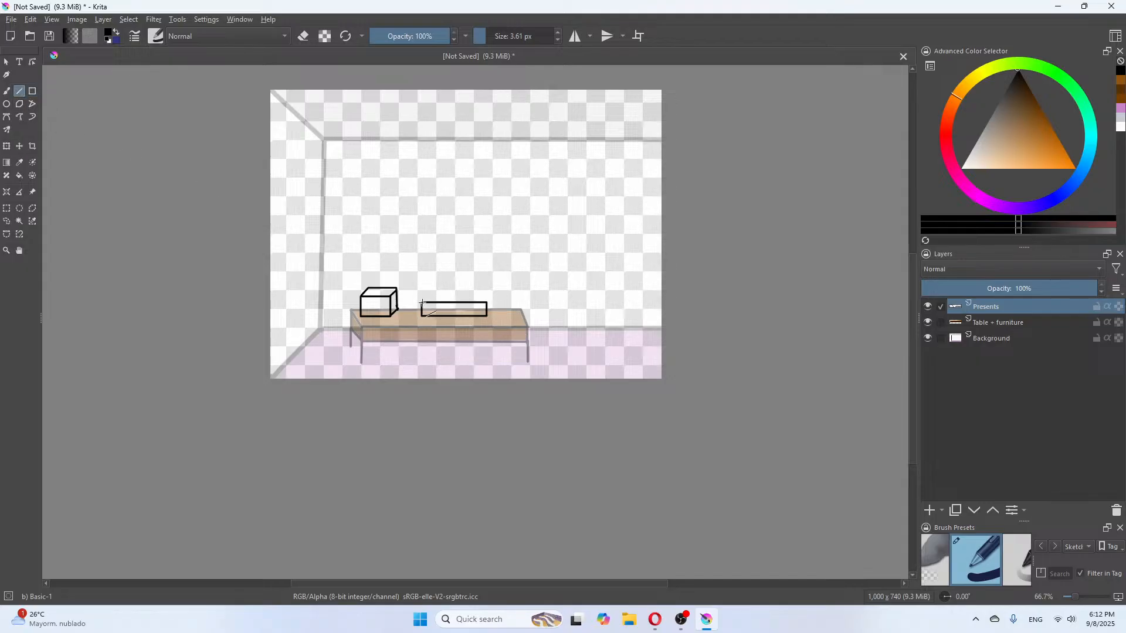
{"action": "left_click_drag", "start_coordinate": [423, 303], "coordinate": [417, 298]}
{"action": "left_click_drag", "start_coordinate": [486, 303], "coordinate": [478, 298]}
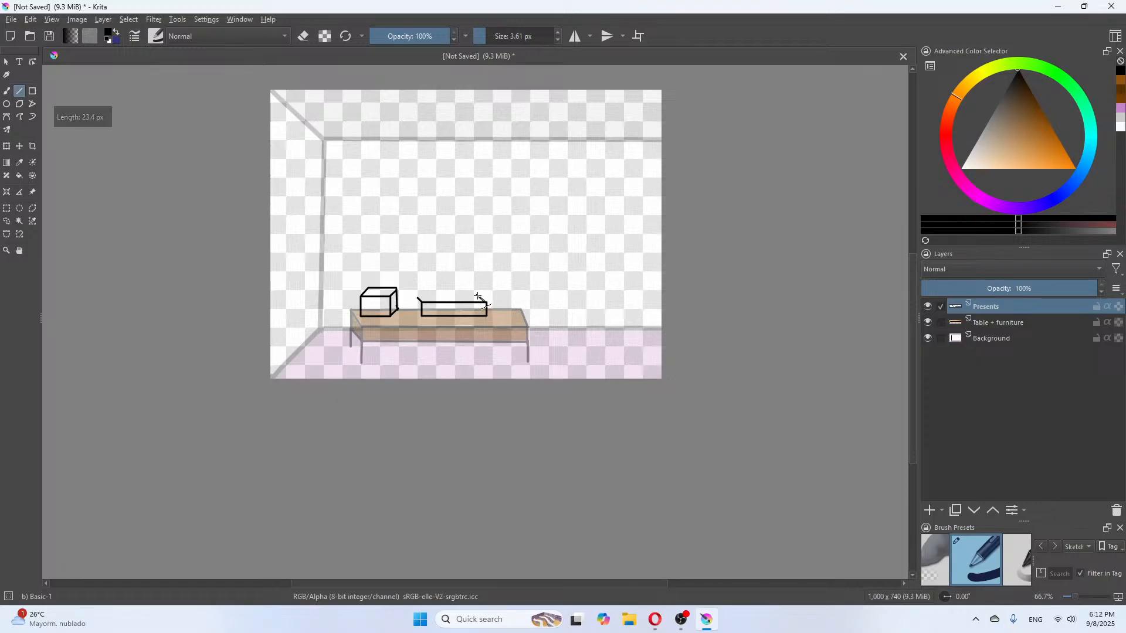
{"action": "mouse_move", "coordinate": [418, 296]}
{"action": "left_mouse_down"}
{"action": "mouse_move", "coordinate": [480, 297]}
{"action": "mouse_move", "coordinate": [417, 313]}
{"action": "left_mouse_up"}
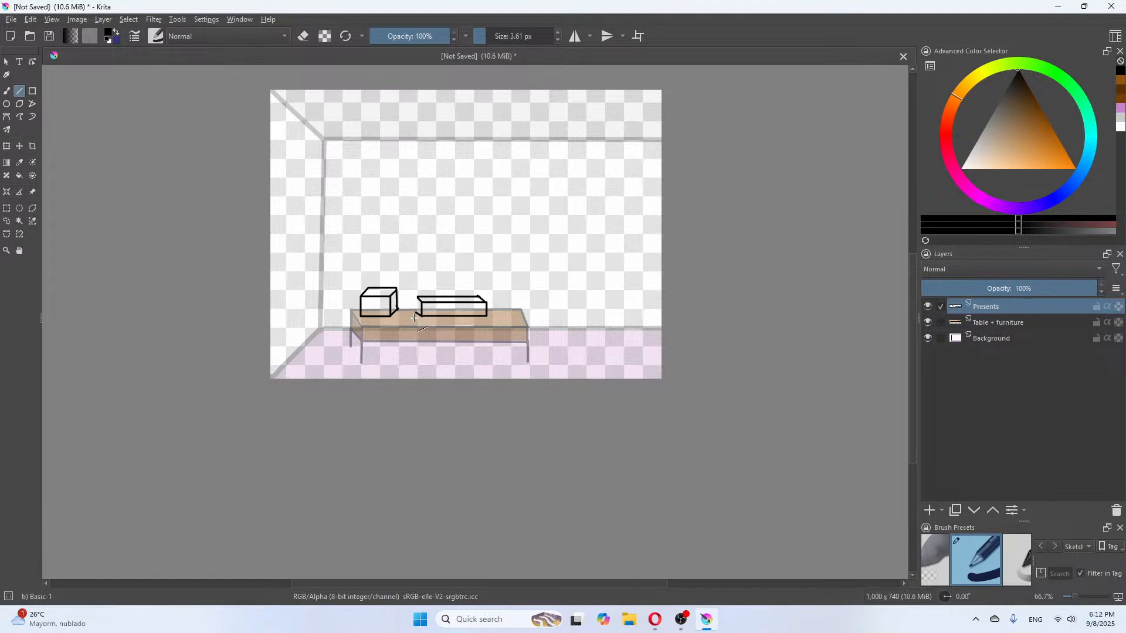
{"action": "left_click_drag", "start_coordinate": [416, 312], "coordinate": [417, 299]}
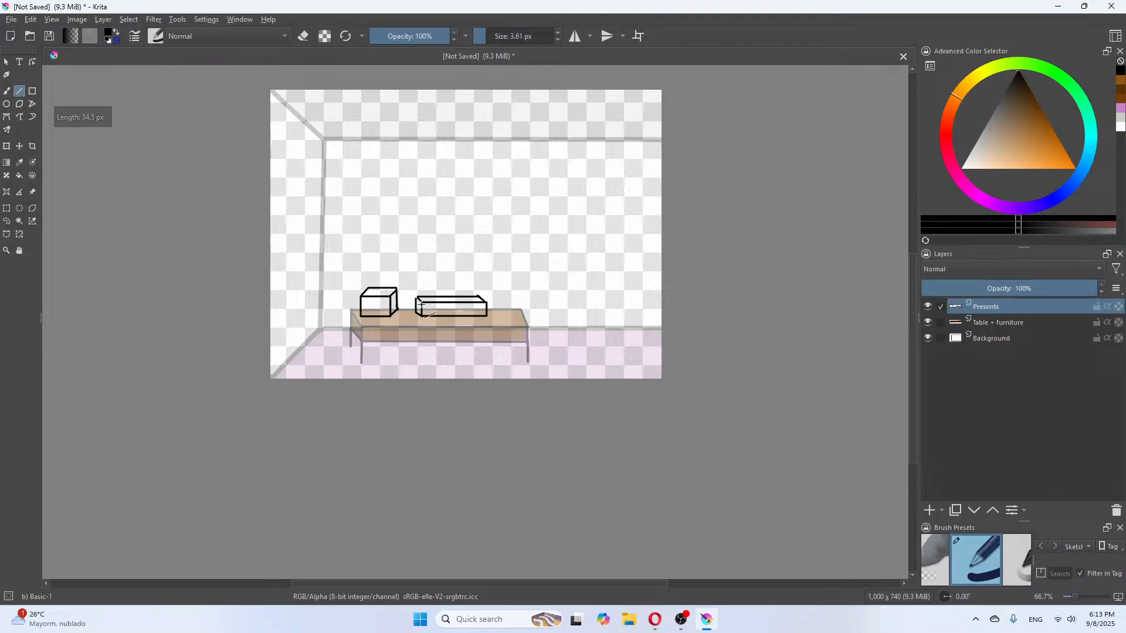
{"action": "left_click_drag", "start_coordinate": [450, 418], "coordinate": [451, 418]}
Try to draw a rectangle over the table's front edge and the floor below it, and undo it
{"action": "key", "text": "b"}
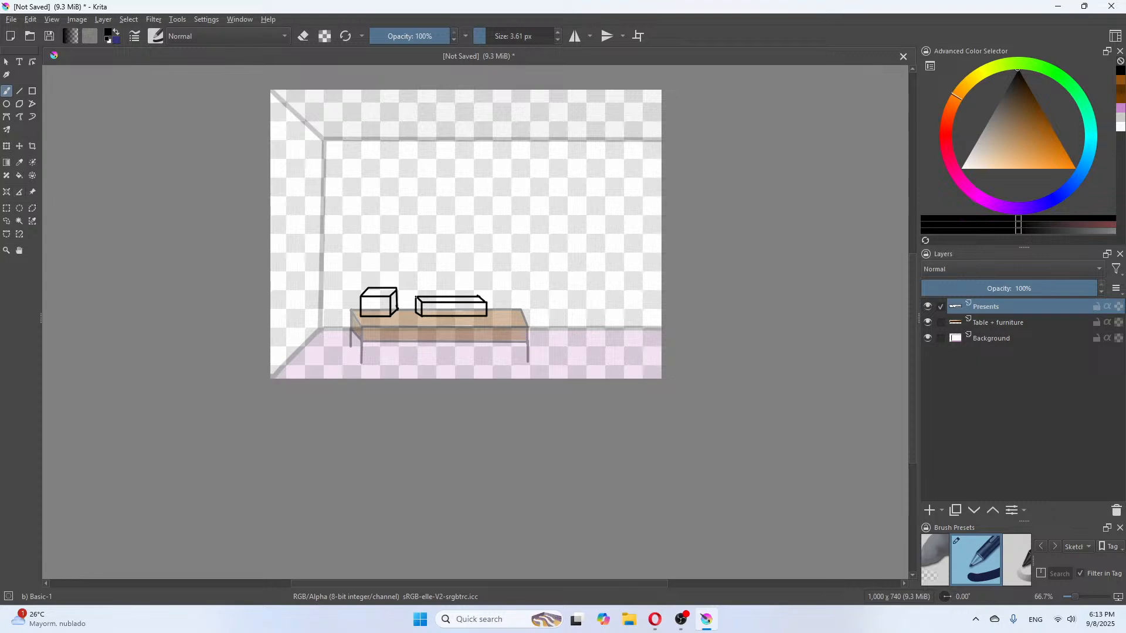
{"action": "left_click", "coordinate": [7, 105]}
{"action": "left_click", "coordinate": [32, 91]}
{"action": "left_click_drag", "start_coordinate": [409, 361], "coordinate": [461, 336]}
{"action": "key", "text": "ctrl+z"}
Try to outline a larger box on the floor at the table's left end with a rectangle and perspective lines, and undo it
{"action": "left_click_drag", "start_coordinate": [308, 351], "coordinate": [352, 319]}
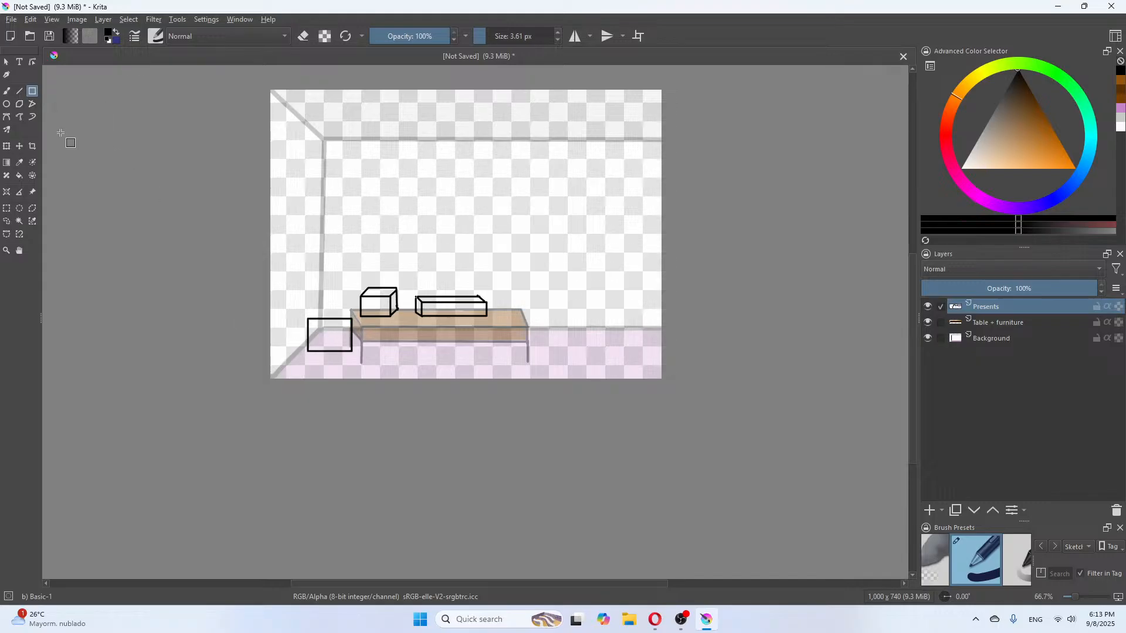
{"action": "left_click", "coordinate": [19, 93]}
{"action": "mouse_move", "coordinate": [308, 319]}
{"action": "left_mouse_down"}
{"action": "mouse_move", "coordinate": [320, 303]}
{"action": "mouse_move", "coordinate": [360, 304]}
{"action": "mouse_move", "coordinate": [358, 346]}
{"action": "left_mouse_up"}
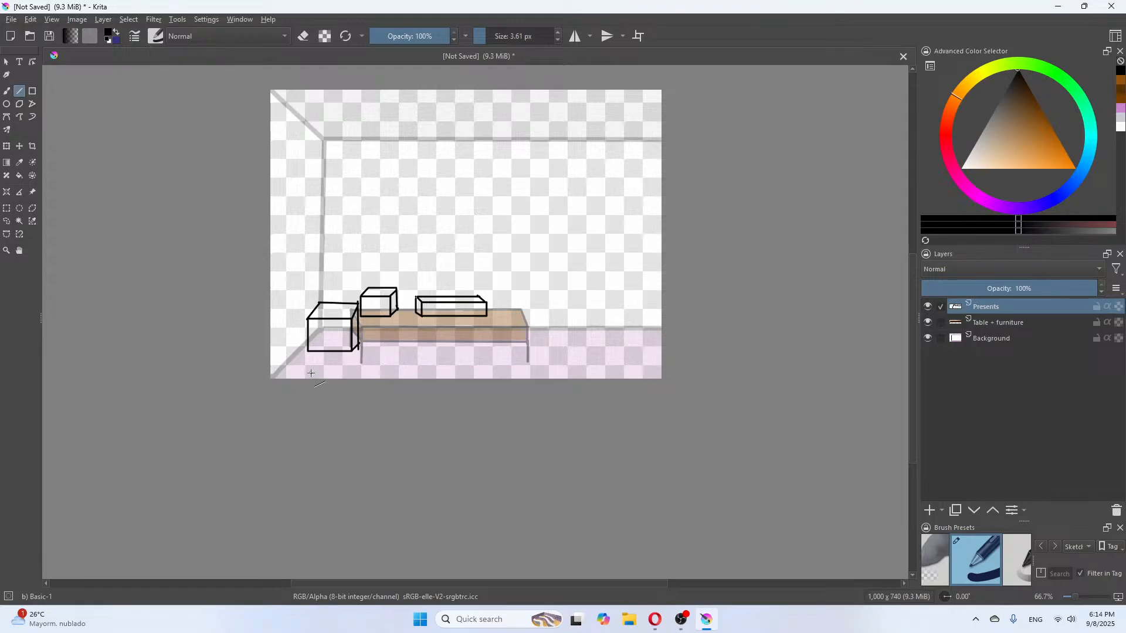
{"action": "key", "text": "ctrl+z"}
{"action": "key", "text": "ctrl+z"}
{"action": "key", "text": "ctrl+z"}
{"action": "key", "text": "ctrl+z"}
{"action": "key", "text": "ctrl+z"}
{"action": "key", "text": "ctrl+z"}
{"action": "key", "text": "ctrl+z"}
{"action": "key", "text": "ctrl+z"}
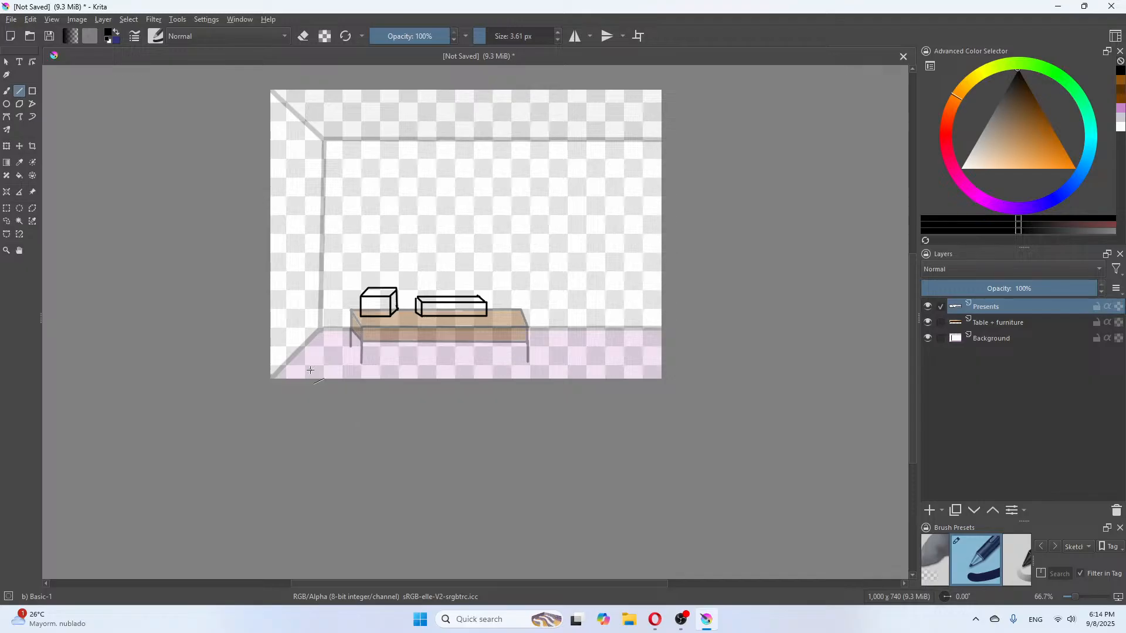
Set the Table + furniture layer's opacity to 33%
{"action": "left_click", "coordinate": [6, 92]}
{"action": "scroll", "coordinate": [367, 378], "scroll_direction": "up", "scroll_amount": 1, "text": "ctrl"}
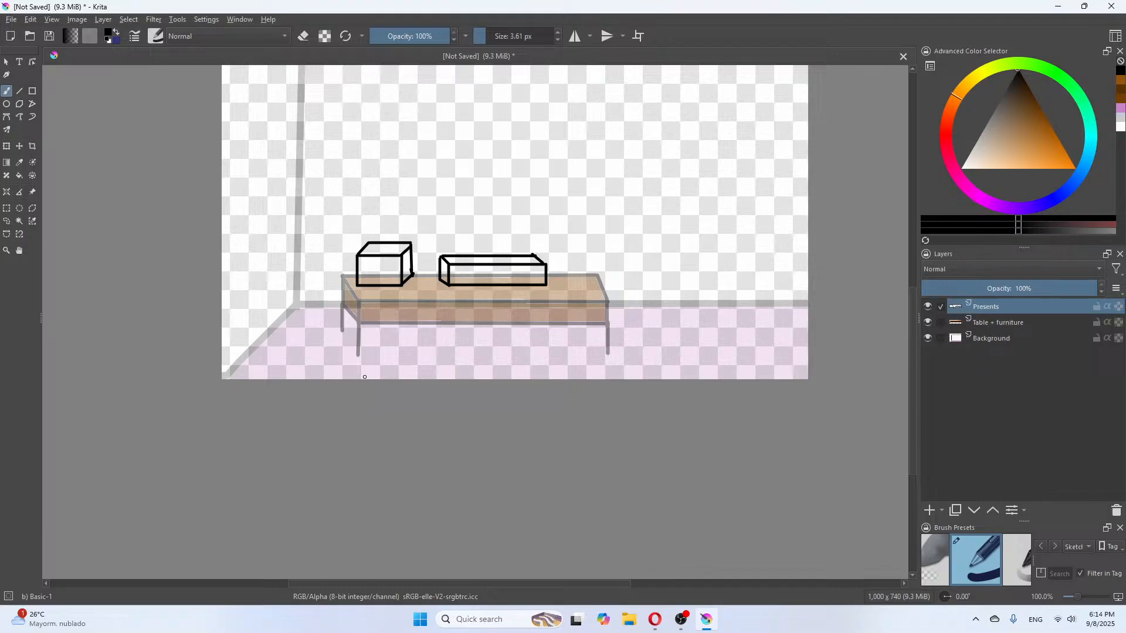
{"action": "scroll", "coordinate": [365, 378], "scroll_direction": "down", "scroll_amount": 1, "text": "ctrl"}
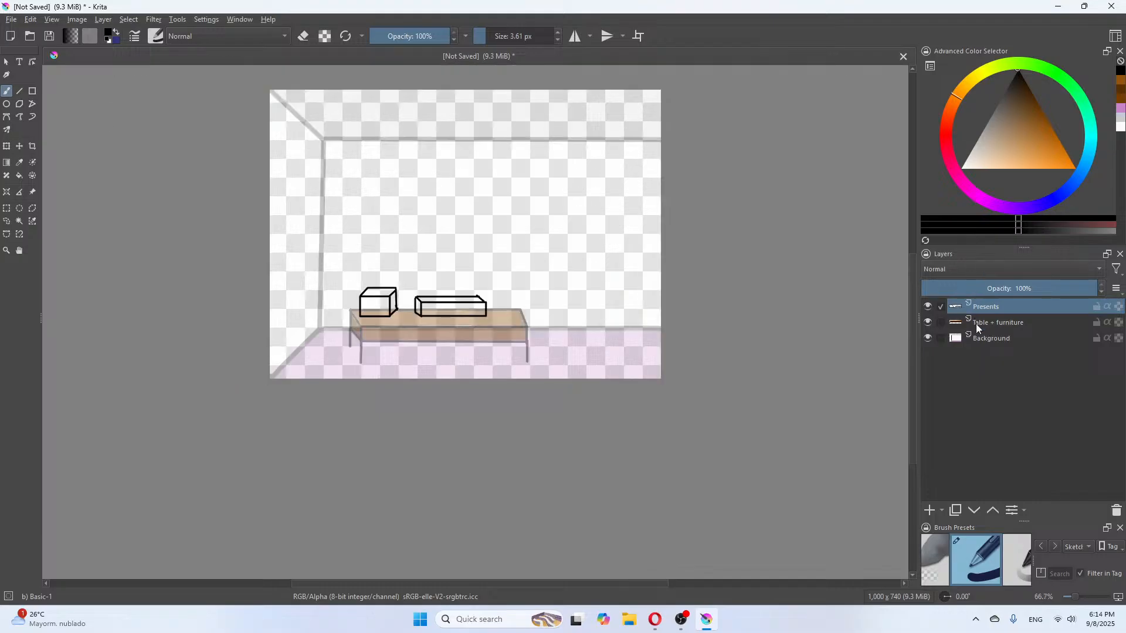
{"action": "left_click", "coordinate": [977, 324]}
{"action": "mouse_move", "coordinate": [989, 288]}
{"action": "left_mouse_down"}
{"action": "mouse_move", "coordinate": [1105, 288]}
{"action": "mouse_move", "coordinate": [979, 300]}
{"action": "left_mouse_up"}
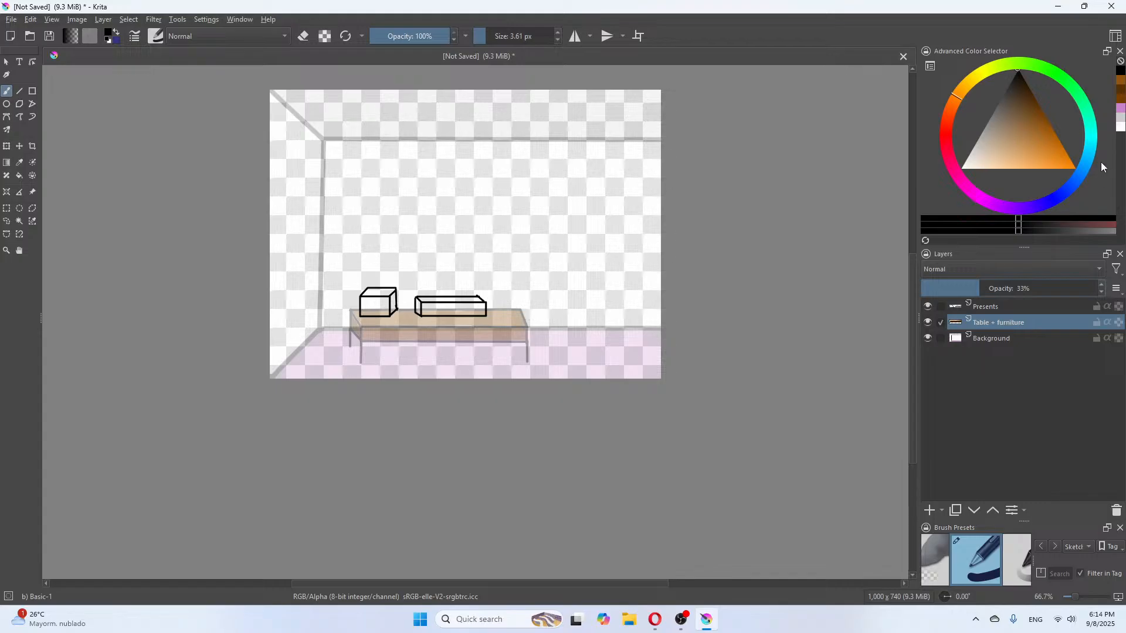
Change the colour hue to cyan and try a fill at the wide box's front on the Table + furniture layer
{"action": "left_click_drag", "start_coordinate": [1088, 155], "coordinate": [1091, 134]}
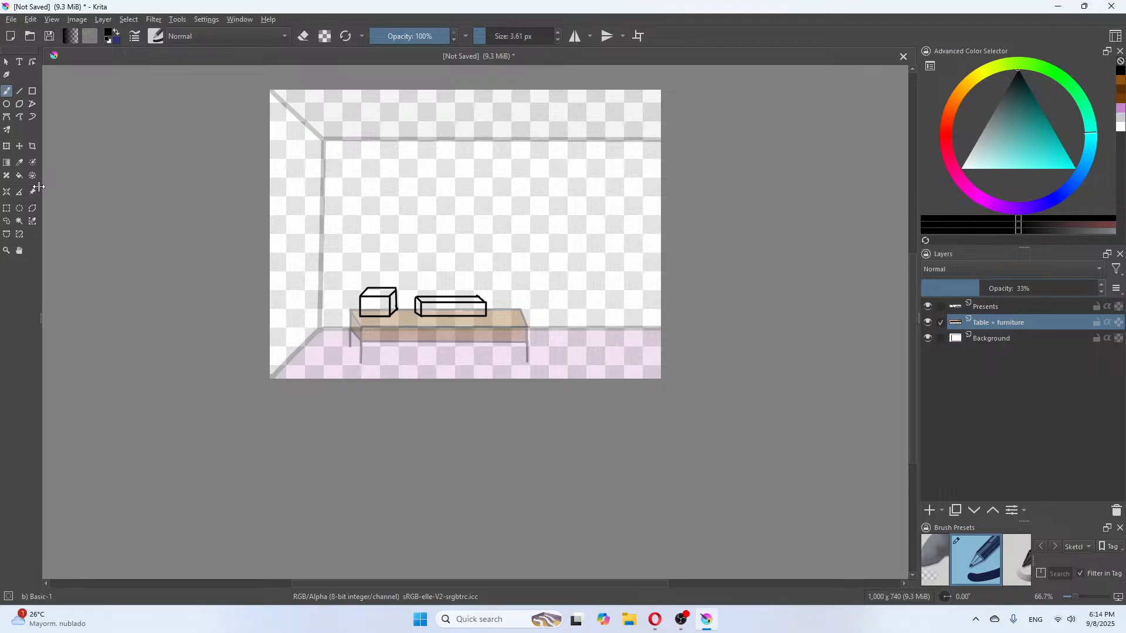
{"action": "left_click", "coordinate": [19, 176]}
{"action": "left_click", "coordinate": [435, 311]}
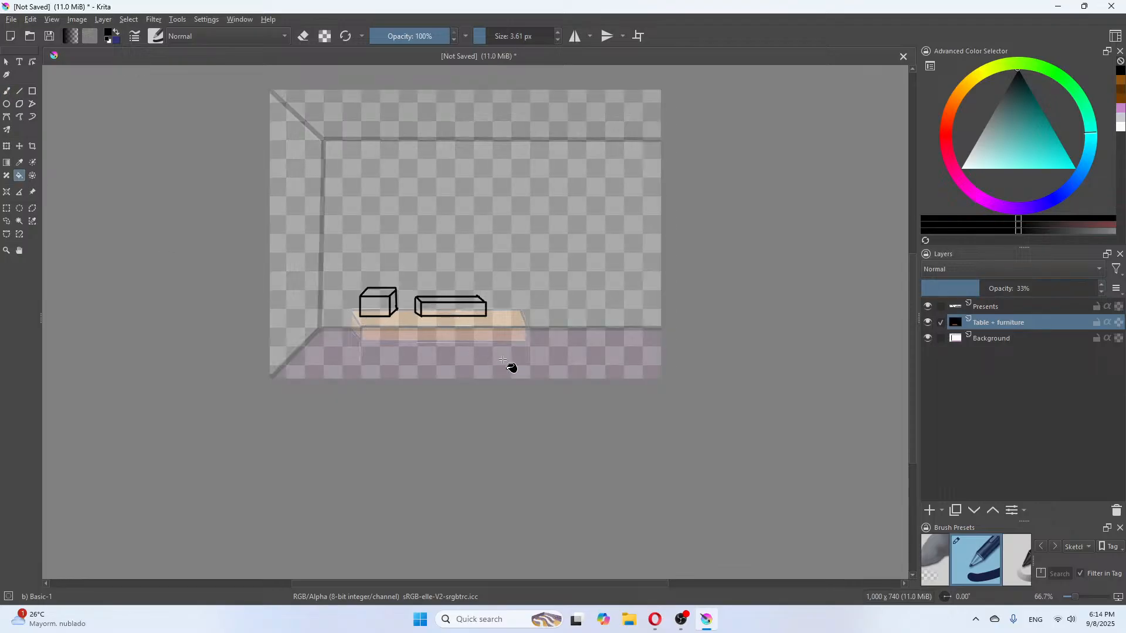
Fill the wide flat box's faces with teal on the Presents layer
{"action": "left_click", "coordinate": [995, 307]}
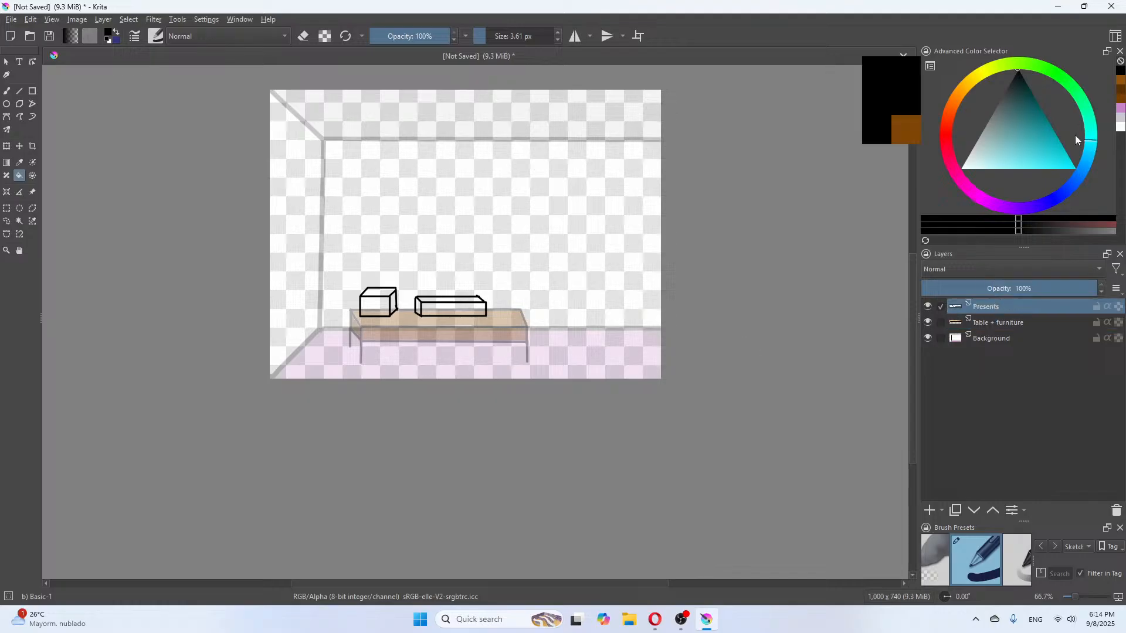
{"action": "left_click", "coordinate": [1048, 141]}
{"action": "left_click", "coordinate": [1056, 136]}
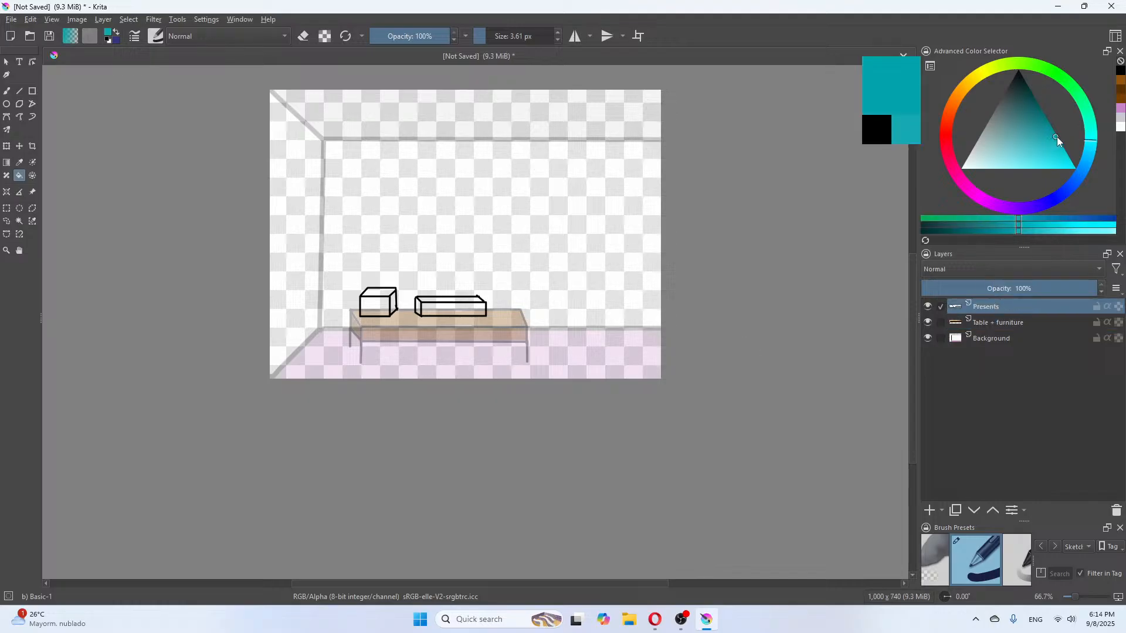
{"action": "left_click", "coordinate": [457, 311]}
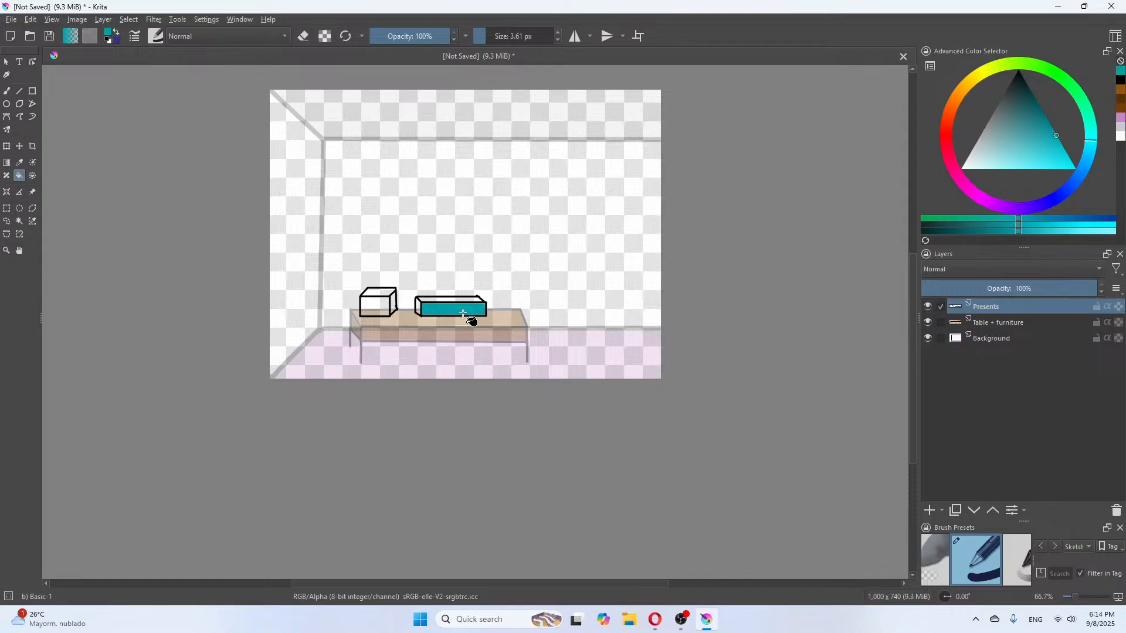
{"action": "left_click", "coordinate": [418, 308]}
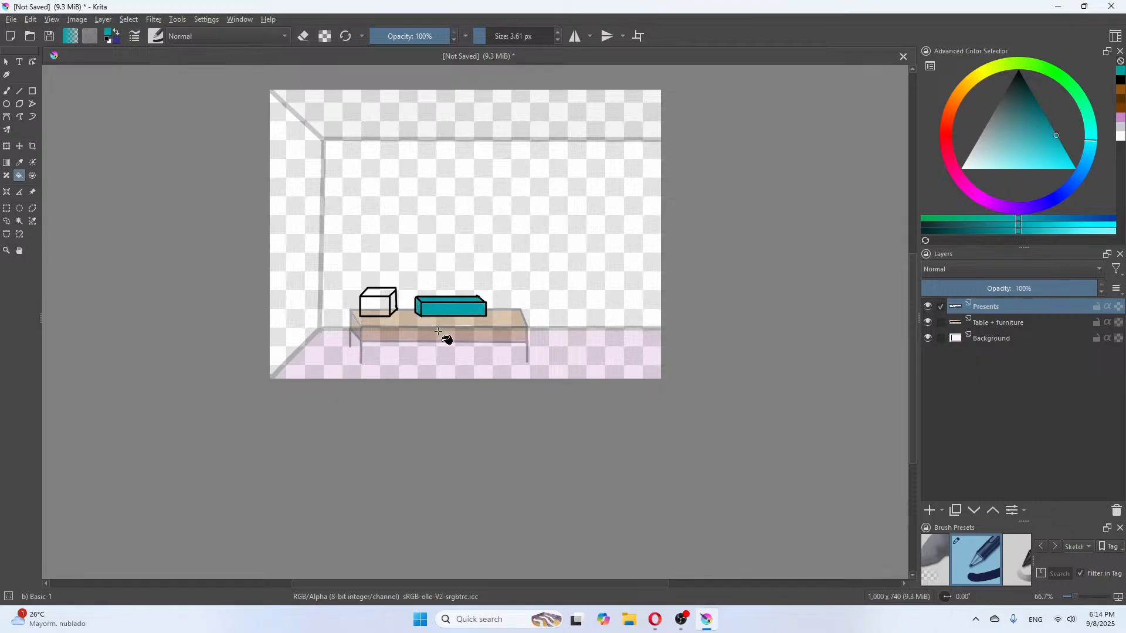
Fill the small box's front, right and upper faces with the recently used pinkish purple
{"action": "left_click", "coordinate": [1121, 118]}
{"action": "left_click", "coordinate": [368, 305]}
{"action": "left_click", "coordinate": [394, 303]}
{"action": "left_click", "coordinate": [380, 292]}
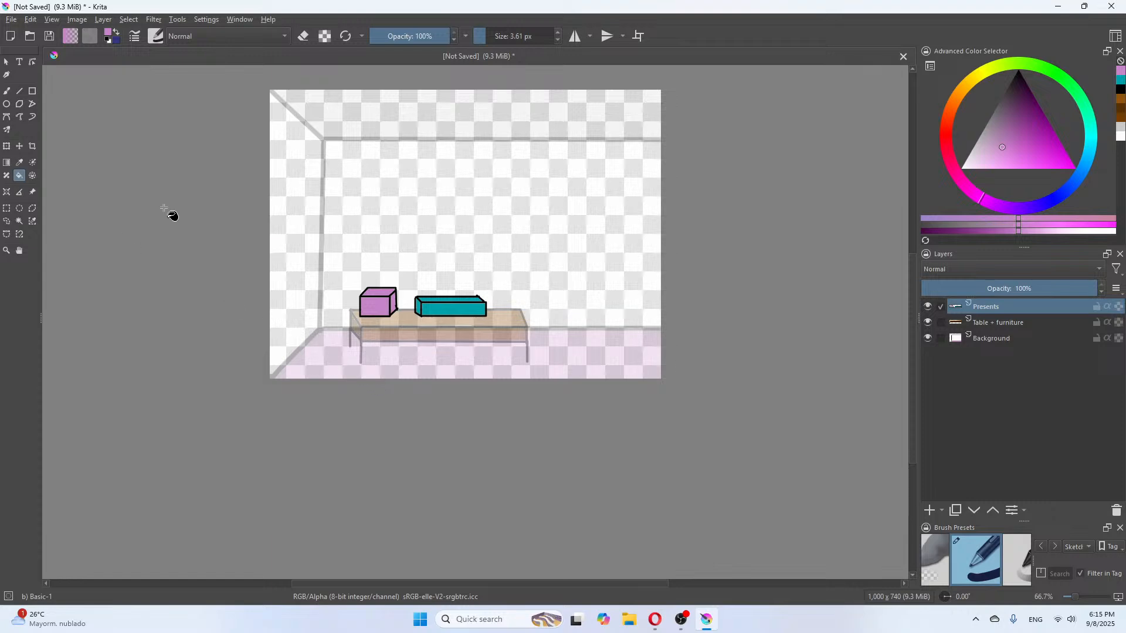
Paint a red ribbon and a two-loop bow on the small purple box with the freehand brush
{"action": "left_click", "coordinate": [7, 91]}
{"action": "left_click_drag", "start_coordinate": [938, 153], "coordinate": [946, 140]}
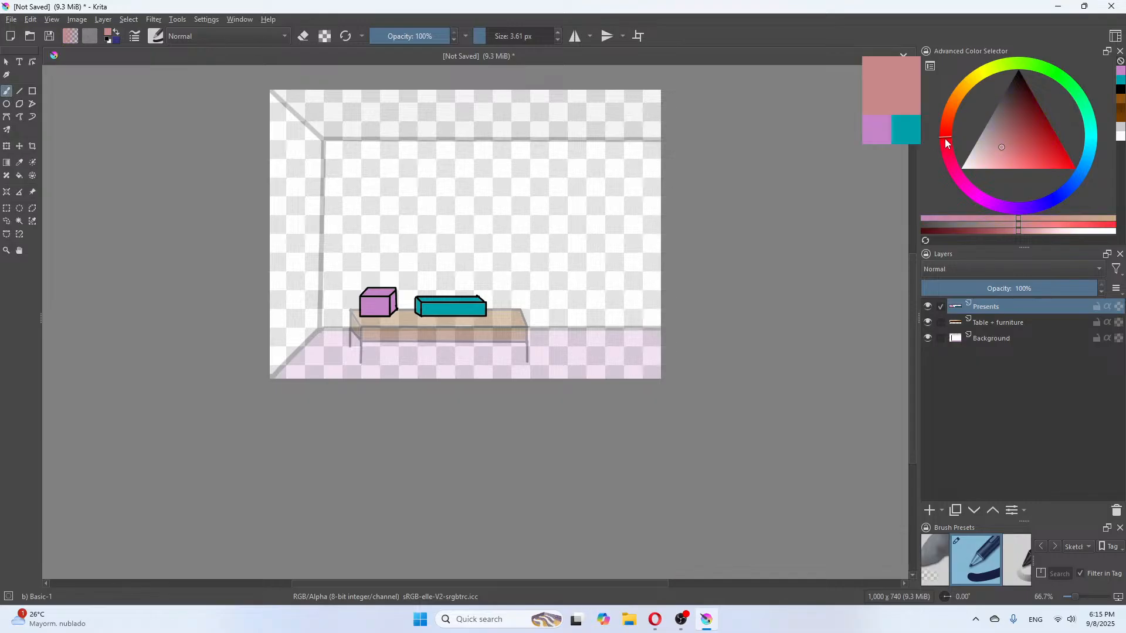
{"action": "left_click", "coordinate": [1068, 161]}
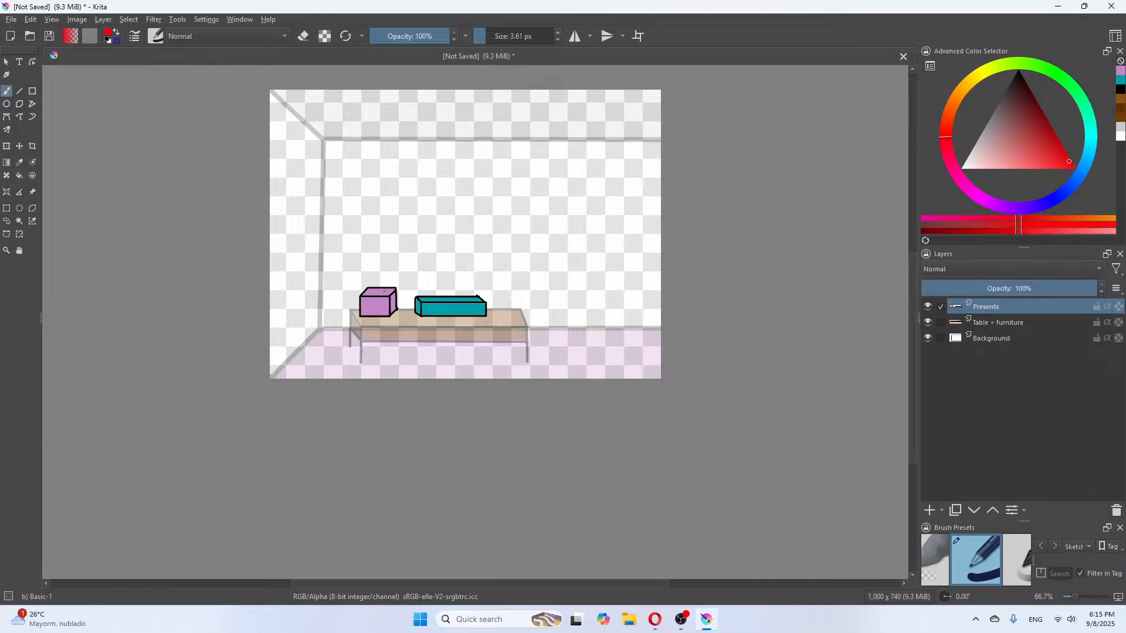
{"action": "mouse_move", "coordinate": [371, 283]}
{"action": "left_mouse_down"}
{"action": "mouse_move", "coordinate": [388, 279]}
{"action": "mouse_move", "coordinate": [380, 289]}
{"action": "left_mouse_up"}
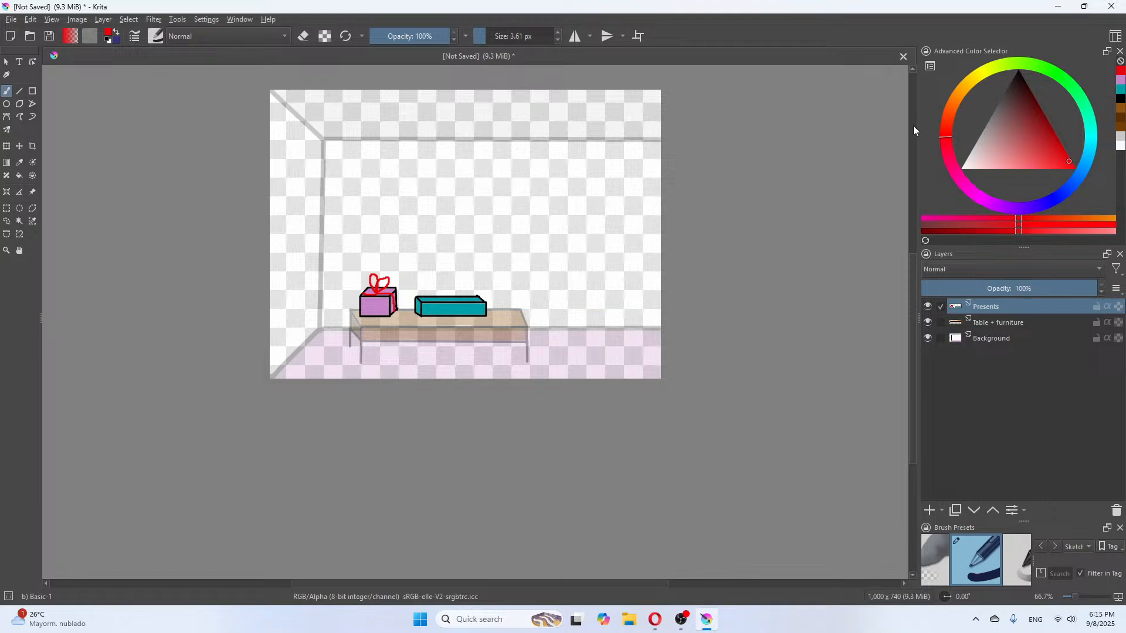
Choose a brighter red and fill both loops of the bow on the purple box
{"action": "mouse_move", "coordinate": [1030, 224]}
{"action": "left_mouse_down"}
{"action": "mouse_move", "coordinate": [1018, 231]}
{"action": "mouse_move", "coordinate": [1115, 224]}
{"action": "left_mouse_up"}
{"action": "left_click", "coordinate": [20, 175]}
{"action": "left_click", "coordinate": [384, 283]}
{"action": "left_click", "coordinate": [376, 281]}
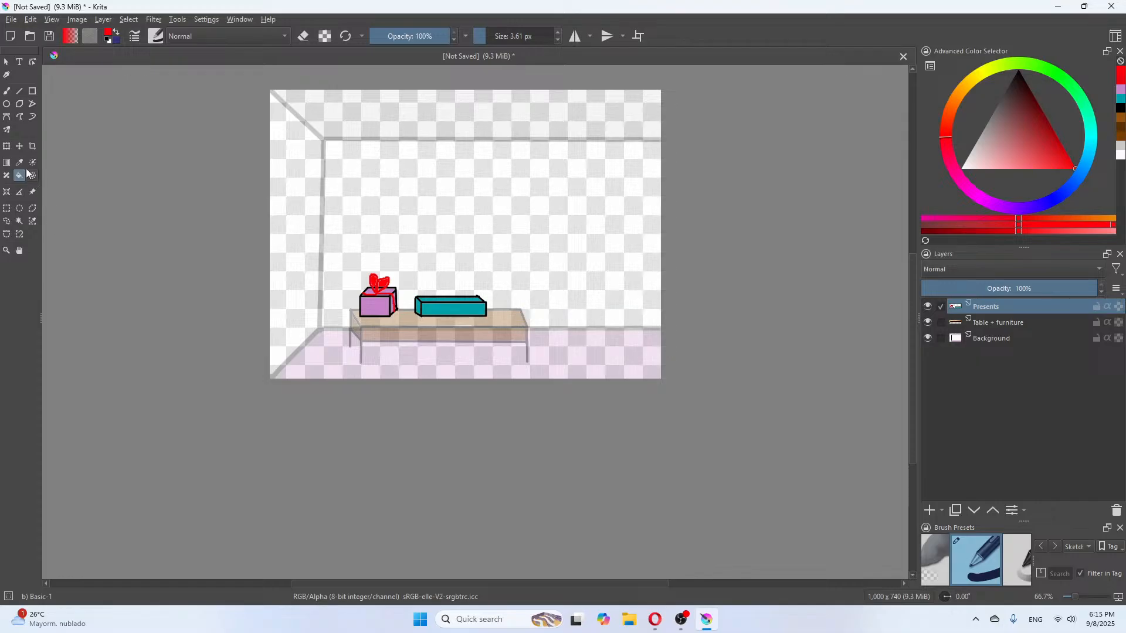
Try a freehand brush stroke on the bow's left loop, and undo it
{"action": "left_click", "coordinate": [6, 91]}
{"action": "left_click_drag", "start_coordinate": [374, 282], "coordinate": [375, 285]}
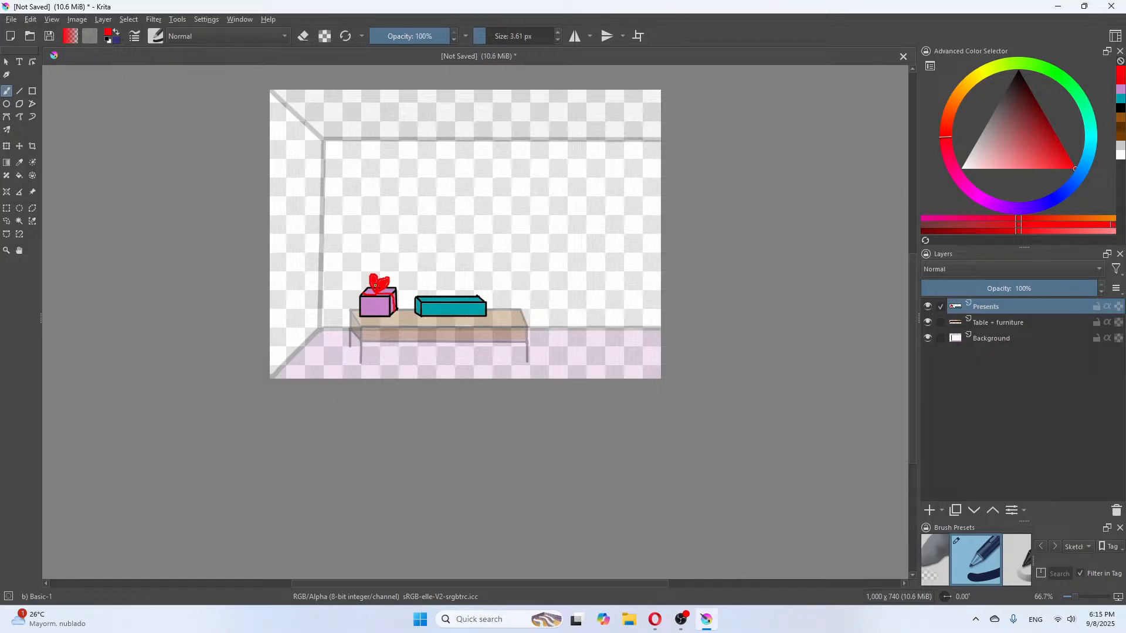
{"action": "key", "text": "ctrl+z"}
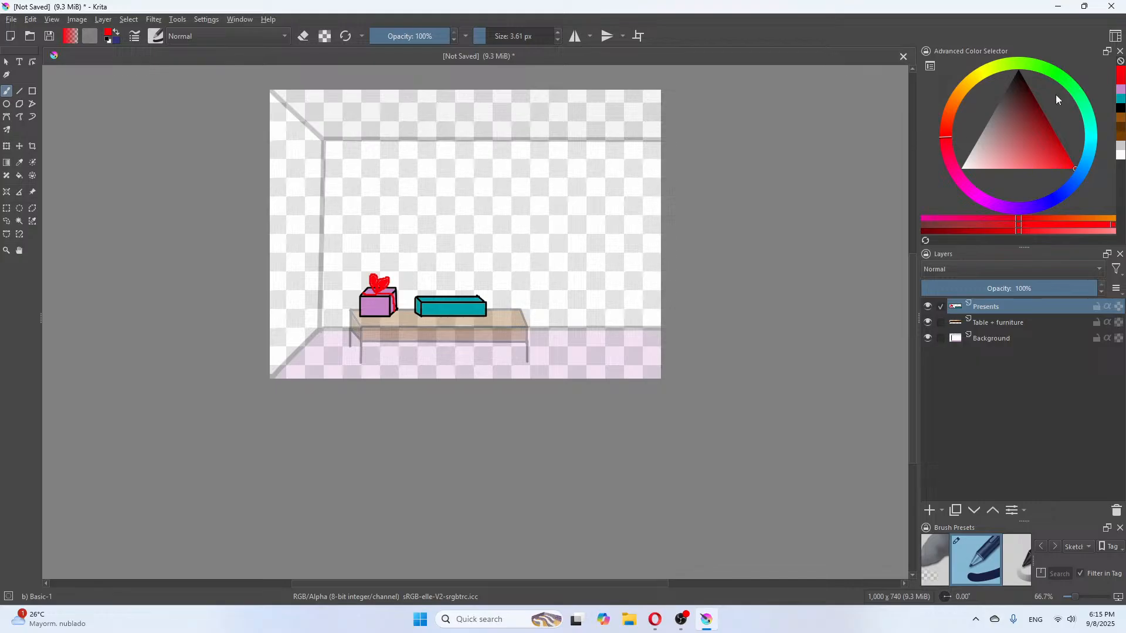
Choose a dark purple and paint two ribbons with bows on the teal box with the freehand brush
{"action": "left_click", "coordinate": [1121, 89]}
{"action": "left_click_drag", "start_coordinate": [1032, 97], "coordinate": [1033, 104]}
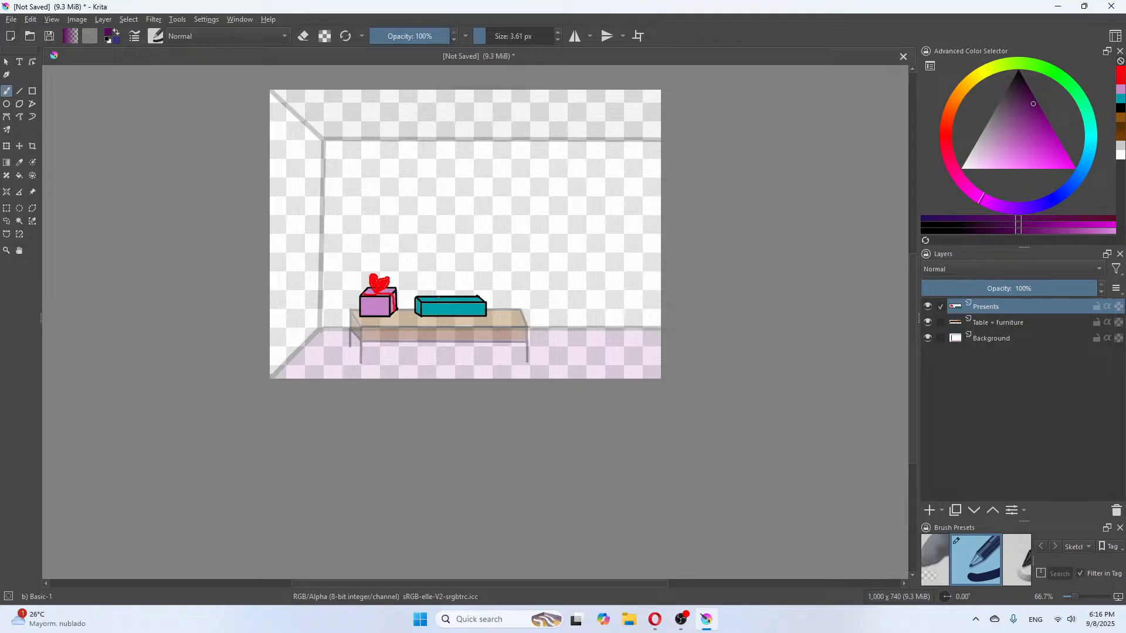
{"action": "left_click", "coordinate": [428, 297]}
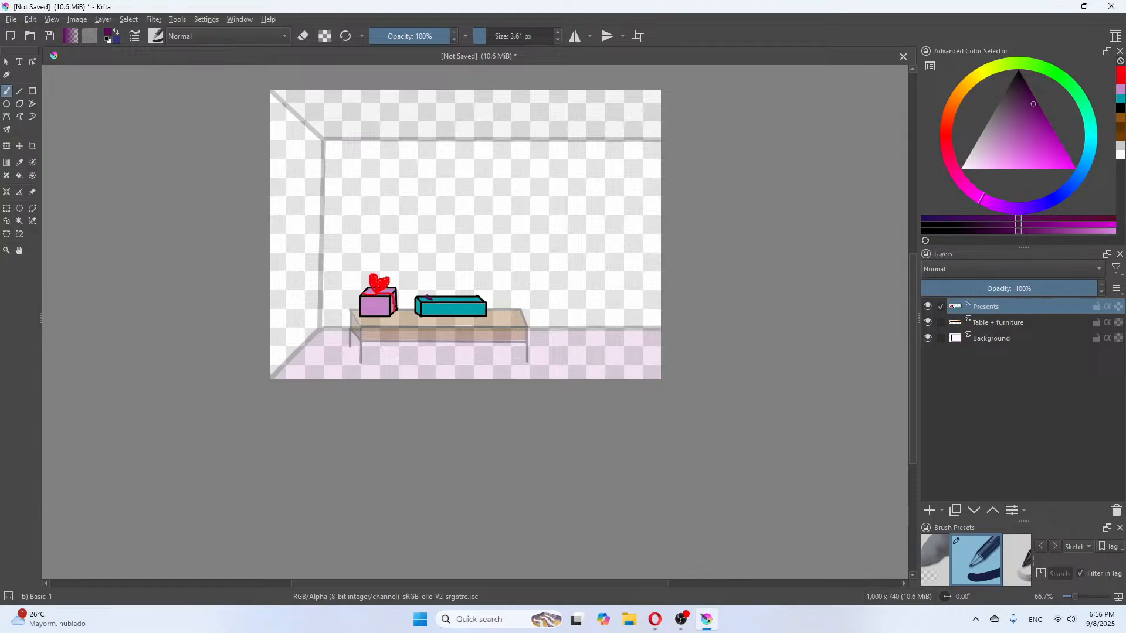
{"action": "left_click_drag", "start_coordinate": [431, 296], "coordinate": [426, 295]}
{"action": "left_click", "coordinate": [429, 297]}
{"action": "left_click", "coordinate": [431, 297]}
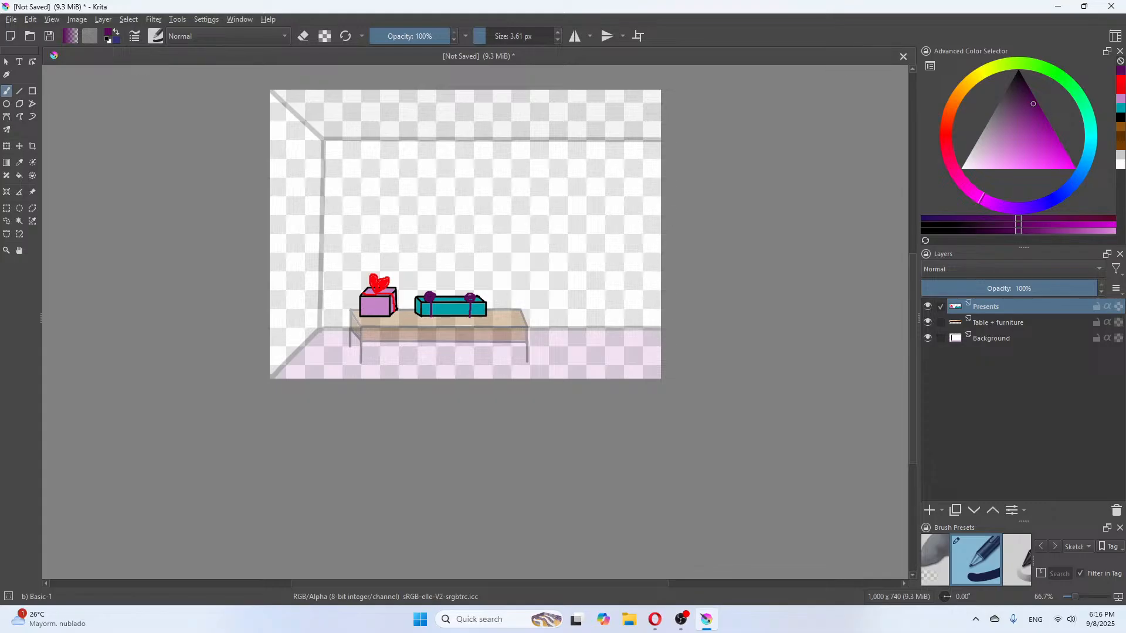
Set the opacity of the Table + furniture and Background layers to 100%
{"action": "left_click", "coordinate": [999, 323]}
{"action": "left_click_drag", "start_coordinate": [986, 289], "coordinate": [1112, 297]}
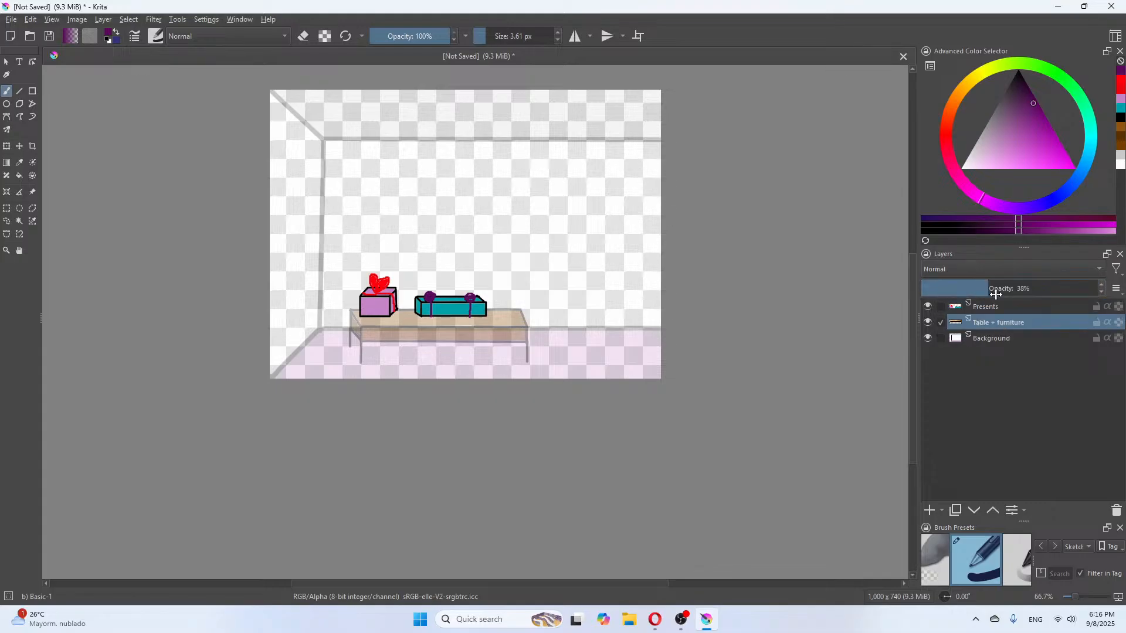
{"action": "left_click", "coordinate": [1001, 339]}
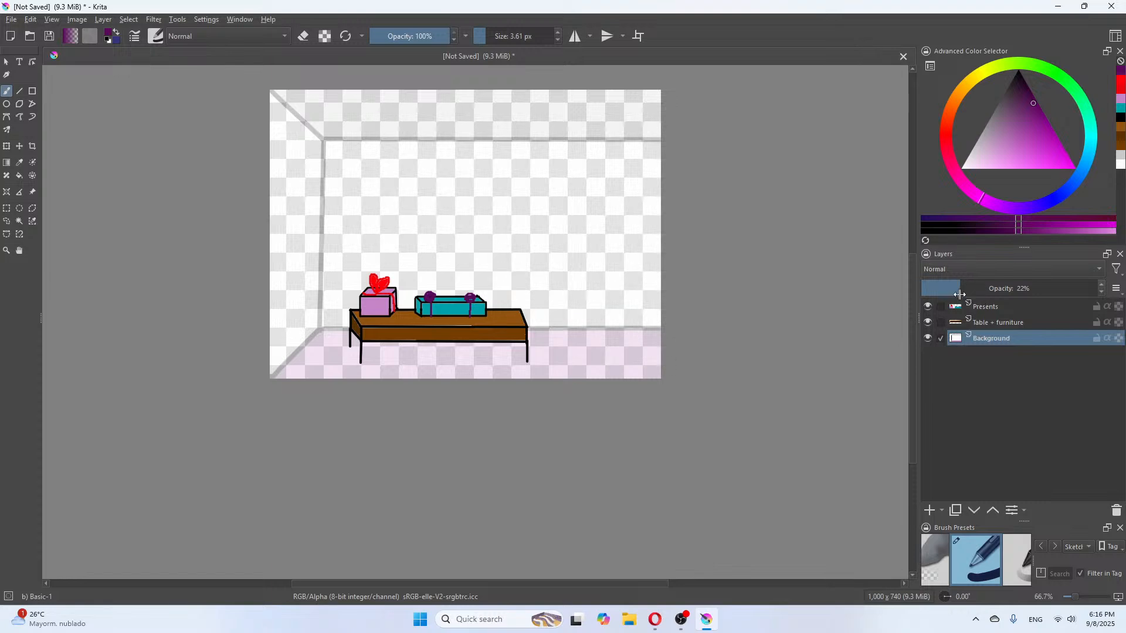
{"action": "left_click_drag", "start_coordinate": [960, 294], "coordinate": [1102, 293]}
{"action": "mouse_move", "coordinate": [987, 332]}
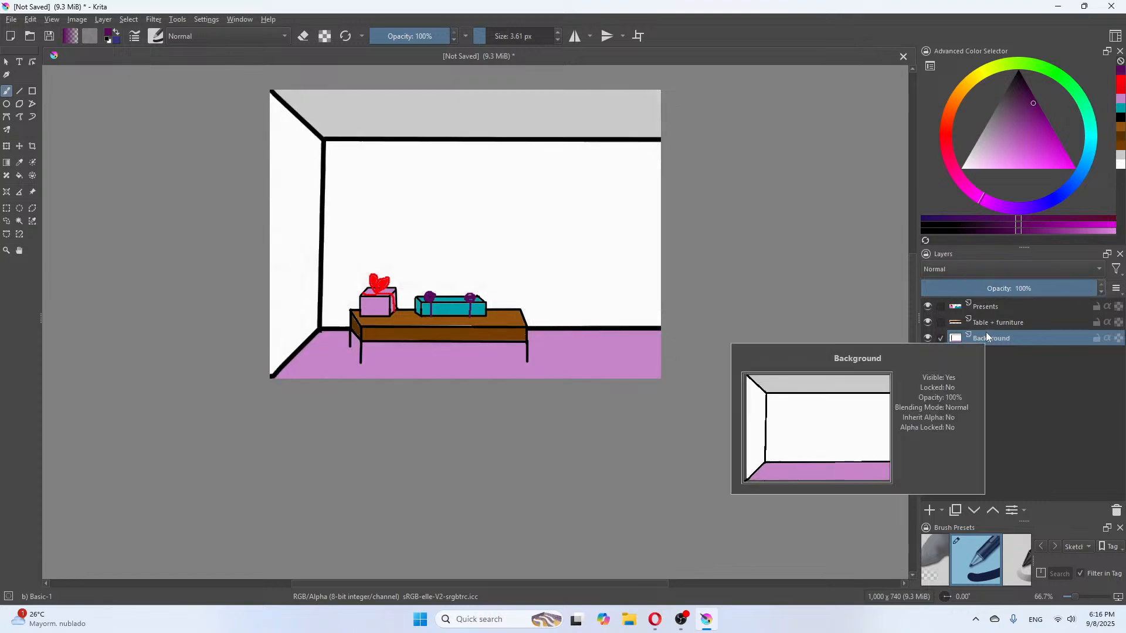
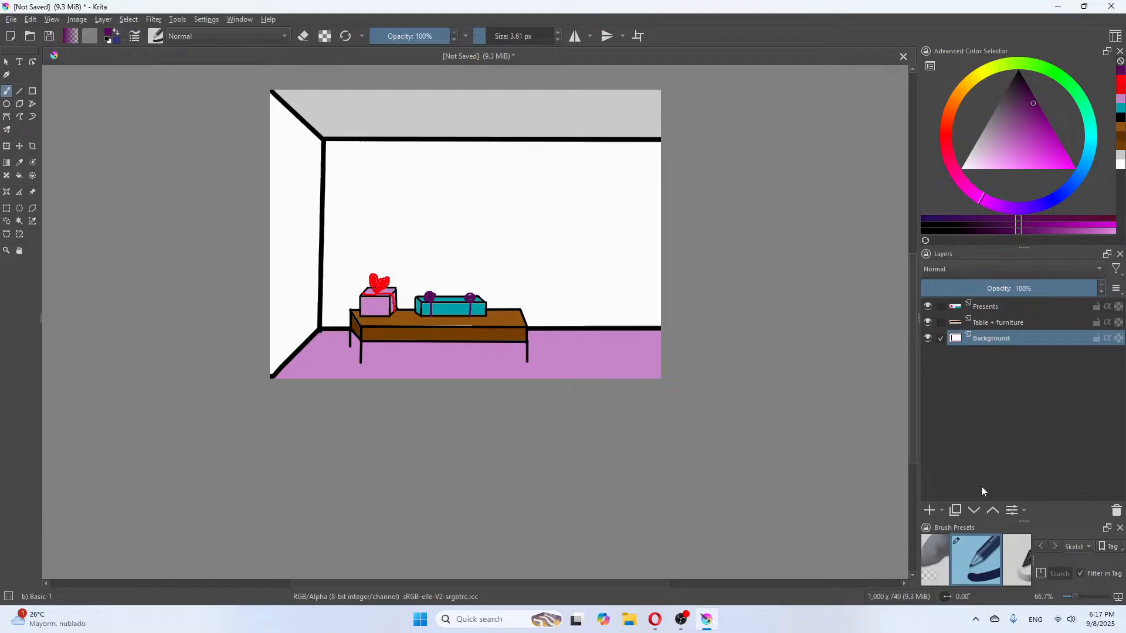
Add a paint layer directly above Background and rename it Party Decor
{"action": "left_click", "coordinate": [929, 511]}
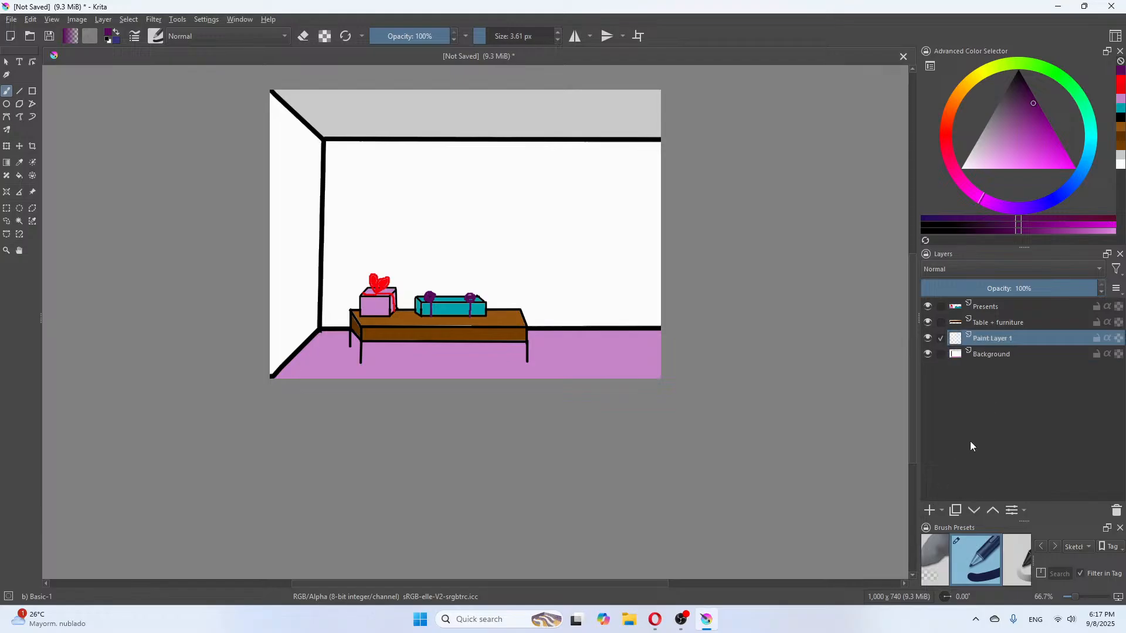
{"action": "right_click", "coordinate": [997, 339]}
{"action": "left_click", "coordinate": [986, 45]}
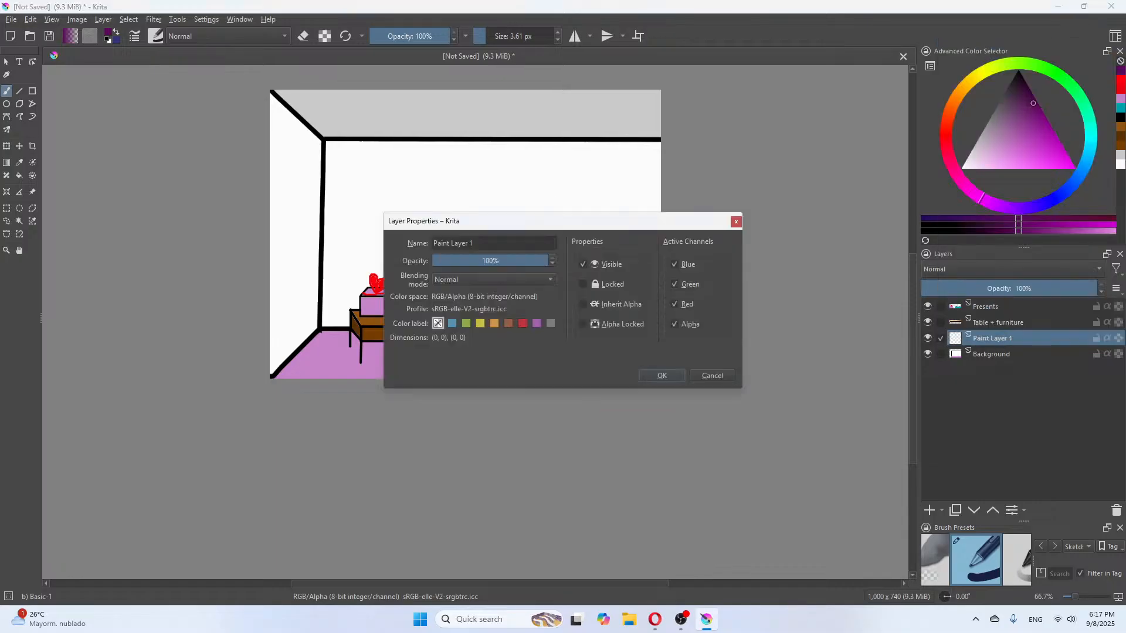
{"action": "type", "text": "PartyyDecor"}
{"action": "left_click", "coordinate": [677, 377]}
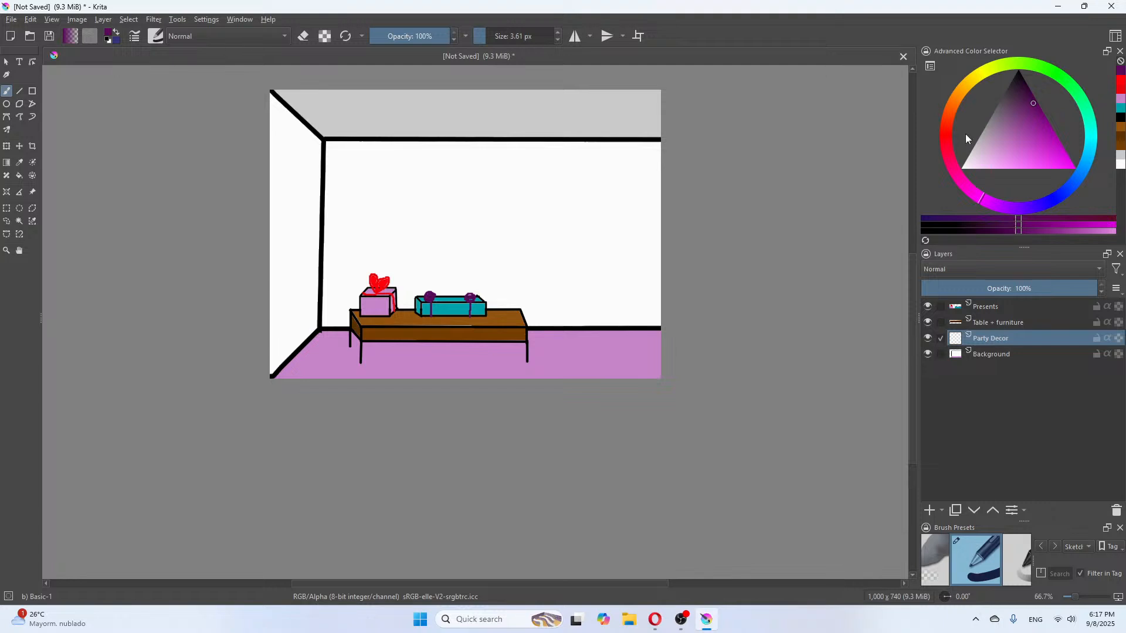
Choose a bright yellow as the painting colour
{"action": "left_click", "coordinate": [983, 73]}
{"action": "left_click_drag", "start_coordinate": [1019, 106], "coordinate": [1073, 165]}
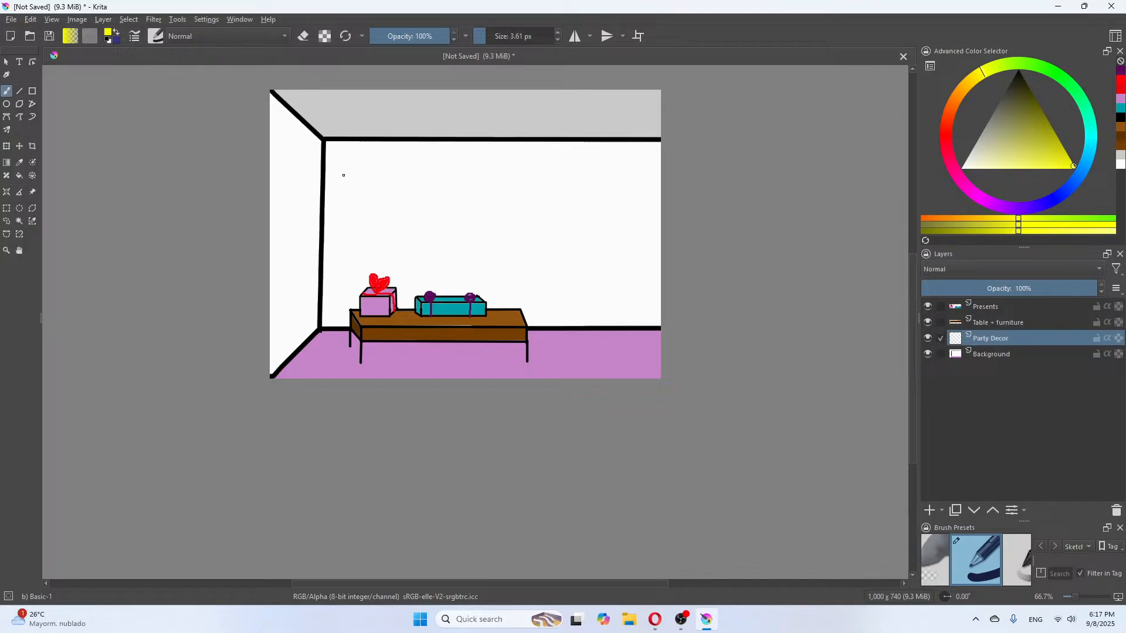
{"action": "mouse_move", "coordinate": [330, 150]}
{"action": "left_mouse_down"}
{"action": "mouse_move", "coordinate": [364, 191]}
{"action": "mouse_move", "coordinate": [415, 188]}
{"action": "mouse_move", "coordinate": [456, 143]}
{"action": "mouse_move", "coordinate": [458, 177]}
{"action": "left_mouse_up"}
{"action": "mouse_move", "coordinate": [512, 213]}
{"action": "left_mouse_down"}
{"action": "mouse_move", "coordinate": [569, 184]}
{"action": "mouse_move", "coordinate": [598, 143]}
{"action": "mouse_move", "coordinate": [613, 190]}
{"action": "mouse_move", "coordinate": [661, 194]}
{"action": "left_mouse_up"}
{"action": "key", "text": "ctrl+z"}
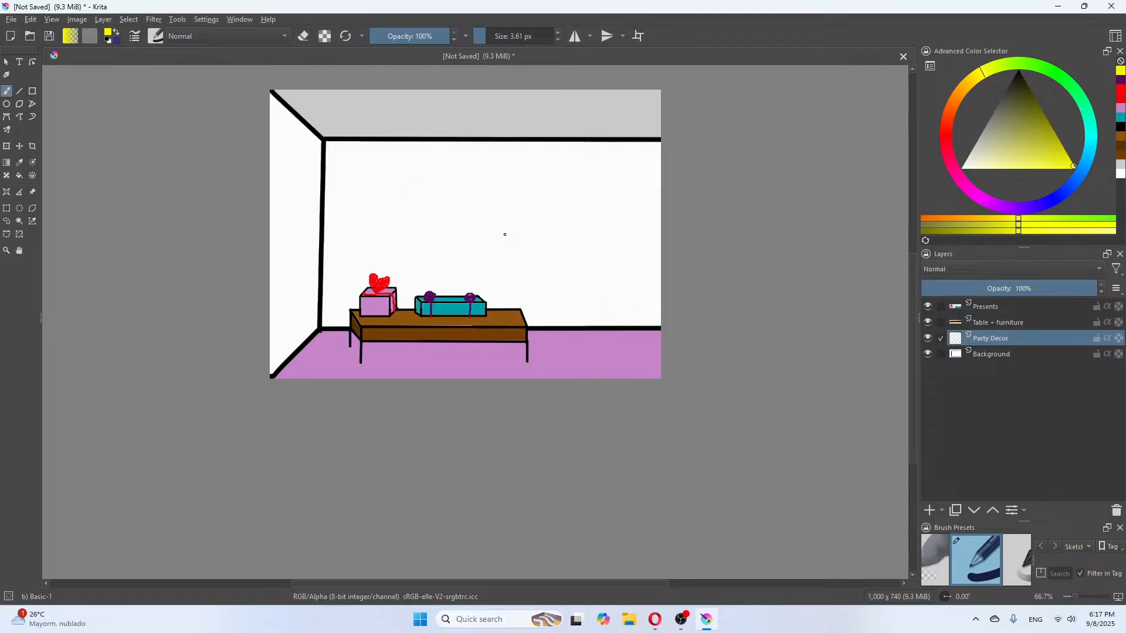
Activate the Ellipse tool and show its Tool Options docker, with the fill set to Foreground Color
{"action": "left_click", "coordinate": [7, 104]}
{"action": "left_click", "coordinate": [206, 20]}
{"action": "left_click", "coordinate": [206, 21]}
{"action": "left_click", "coordinate": [206, 22]}
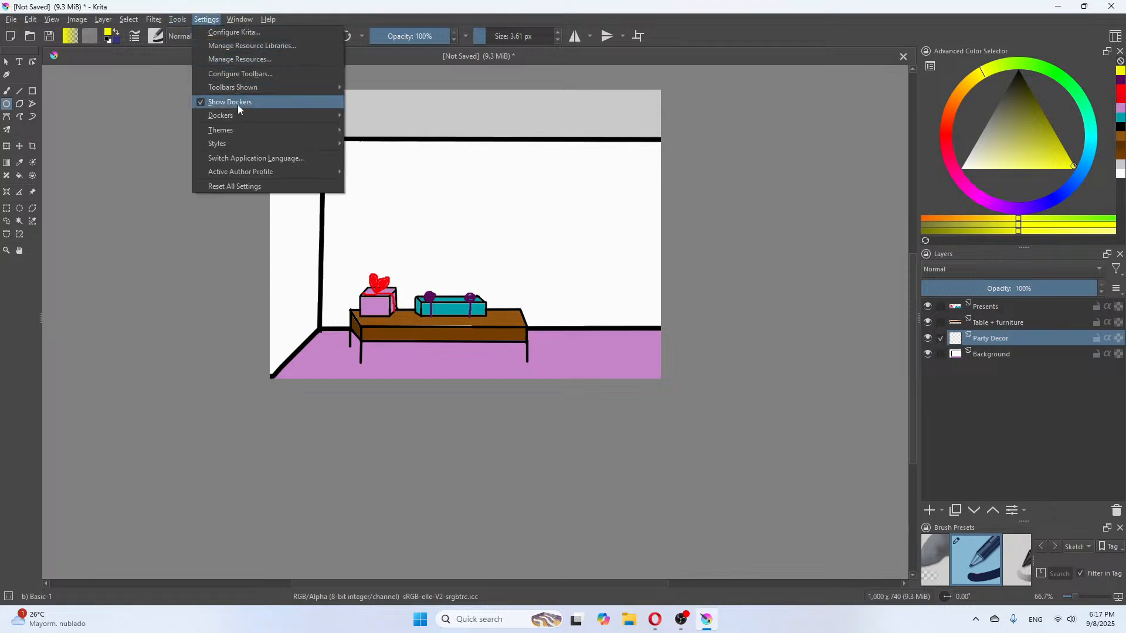
{"action": "mouse_move", "coordinate": [238, 118]}
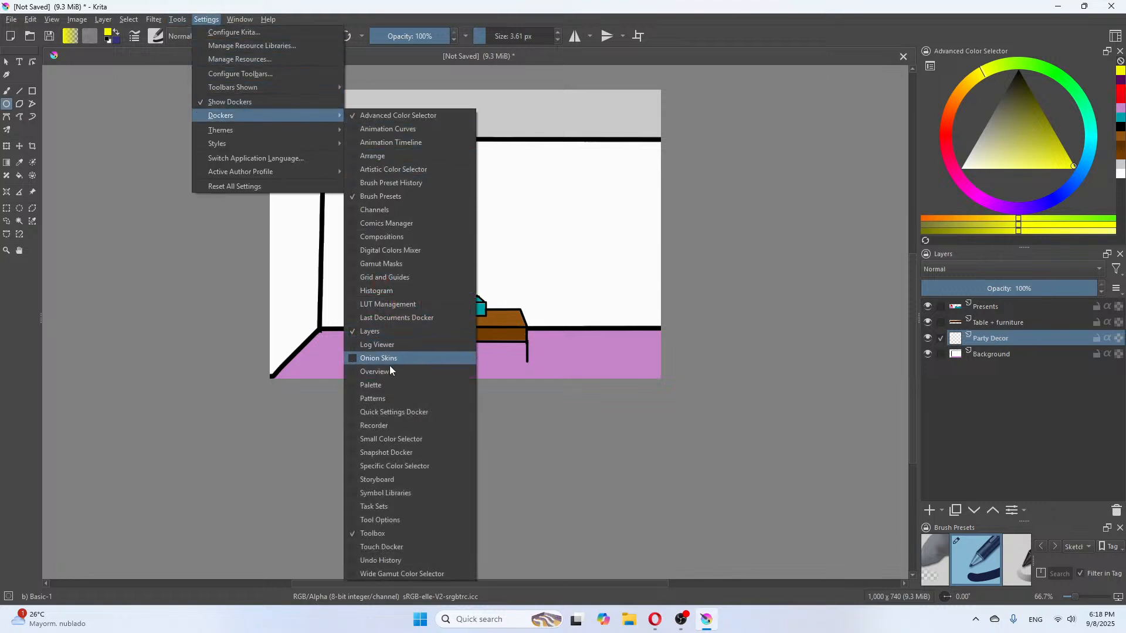
{"action": "left_click", "coordinate": [397, 520]}
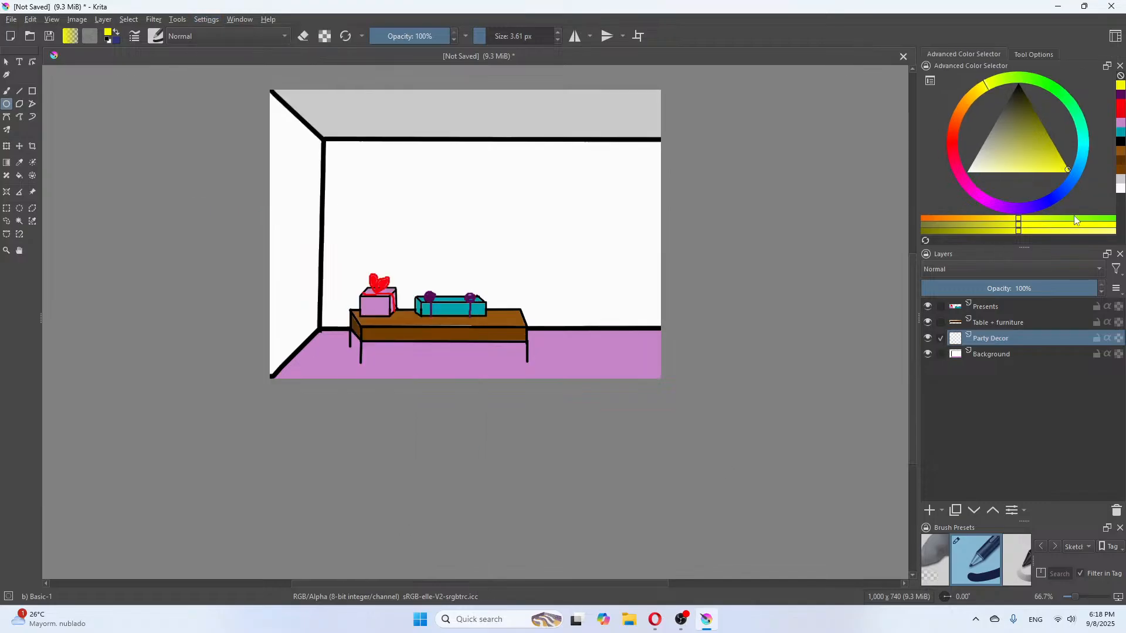
{"action": "left_click", "coordinate": [1032, 55]}
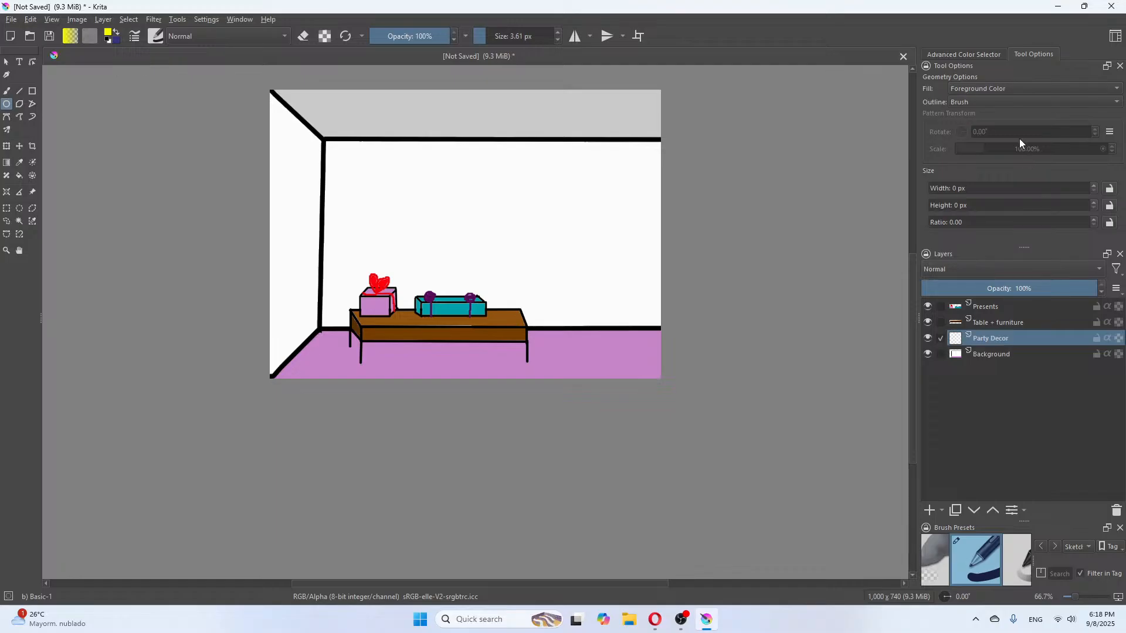
{"action": "left_click", "coordinate": [997, 89]}
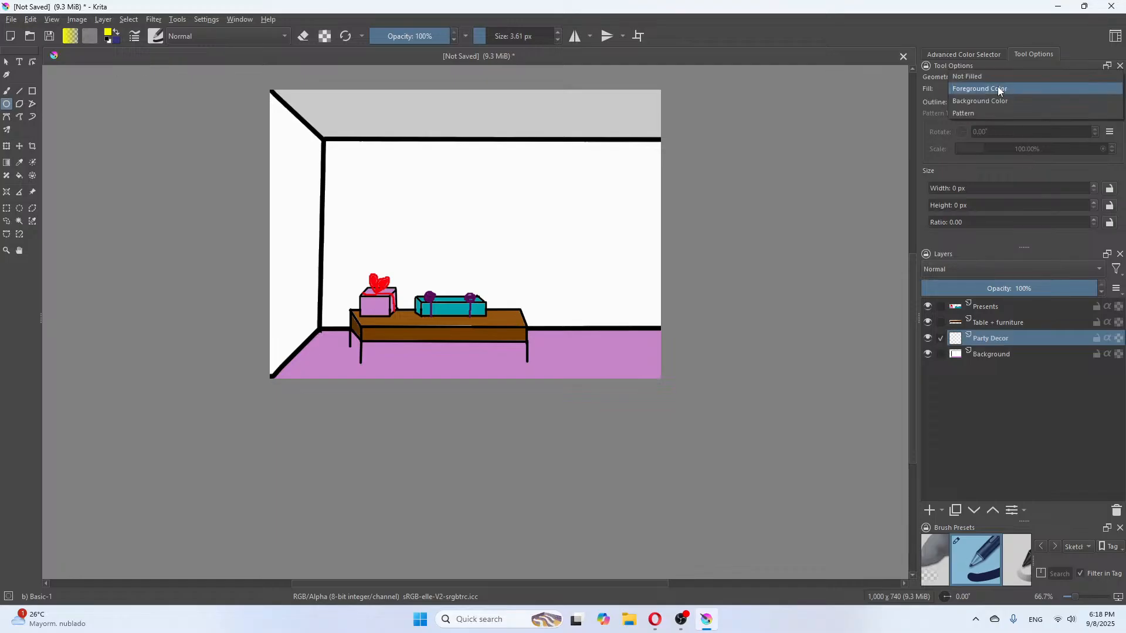
{"action": "left_click", "coordinate": [997, 89]}
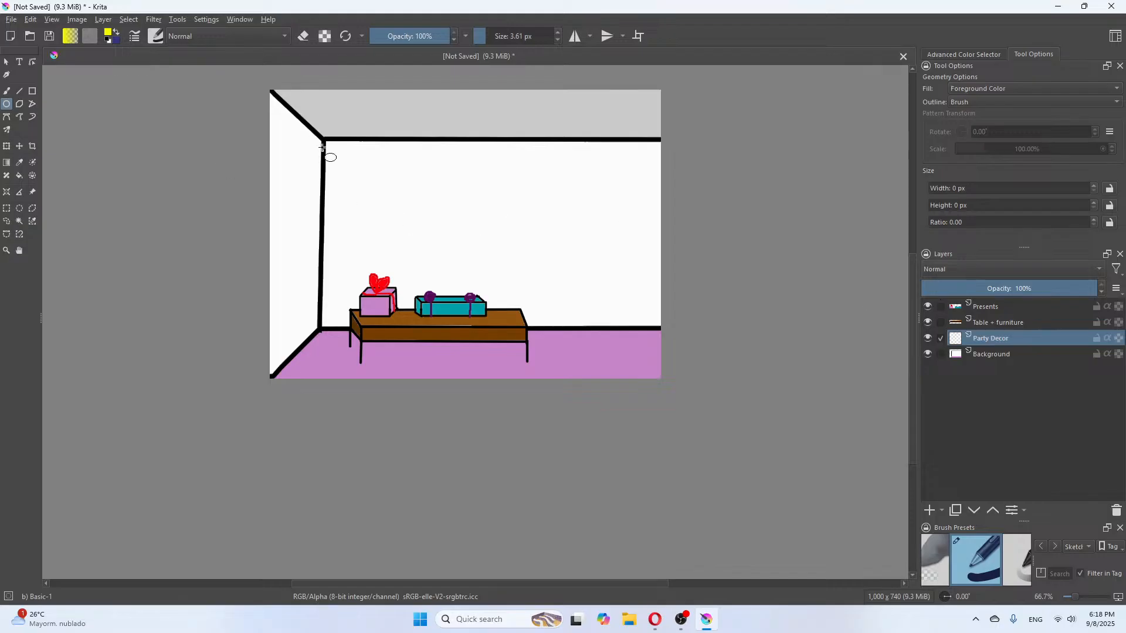
Draw a filled yellow balloon ellipse about 85 by 93 px in the back wall's upper left corner, undoing the first attempt
{"action": "left_click_drag", "start_coordinate": [339, 141], "coordinate": [382, 188]}
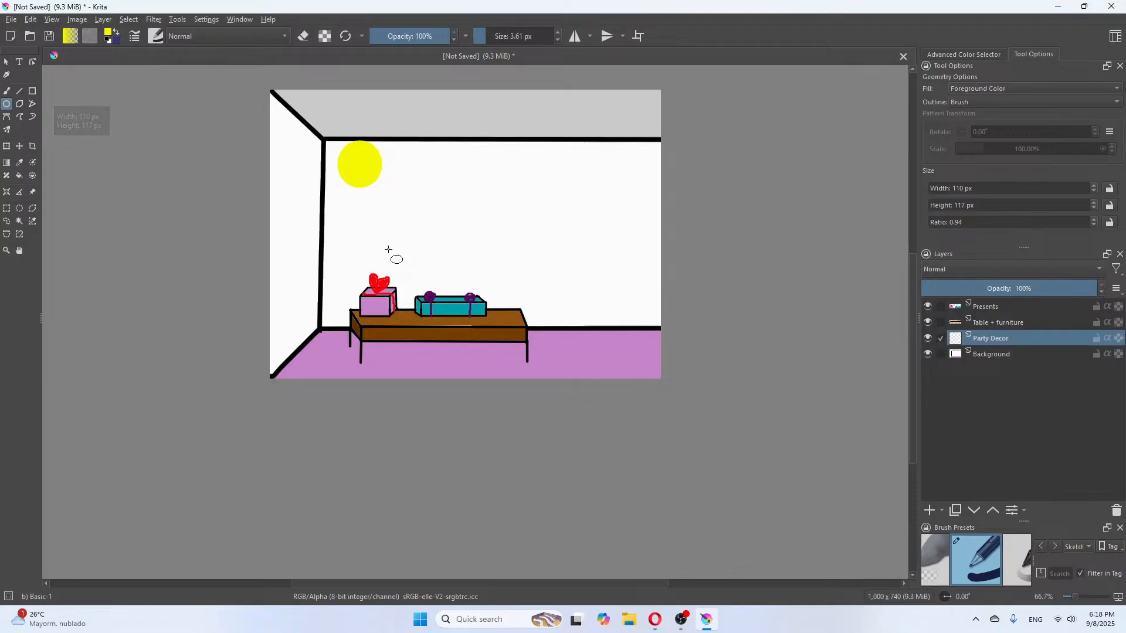
{"action": "key", "text": "ctrl+z"}
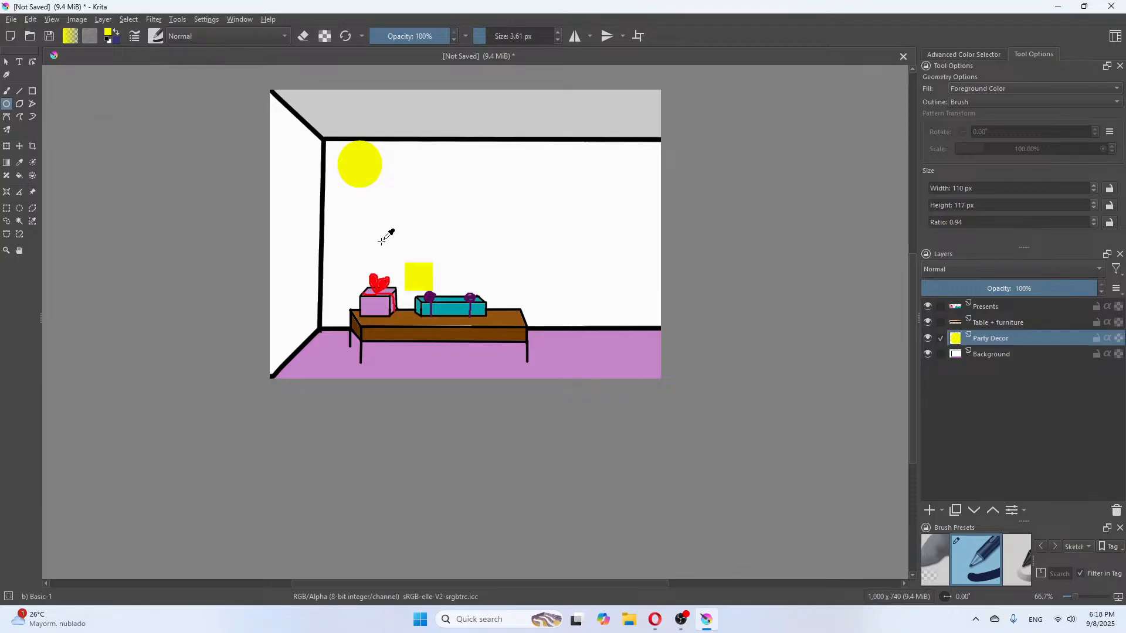
{"action": "left_click_drag", "start_coordinate": [330, 146], "coordinate": [363, 182]}
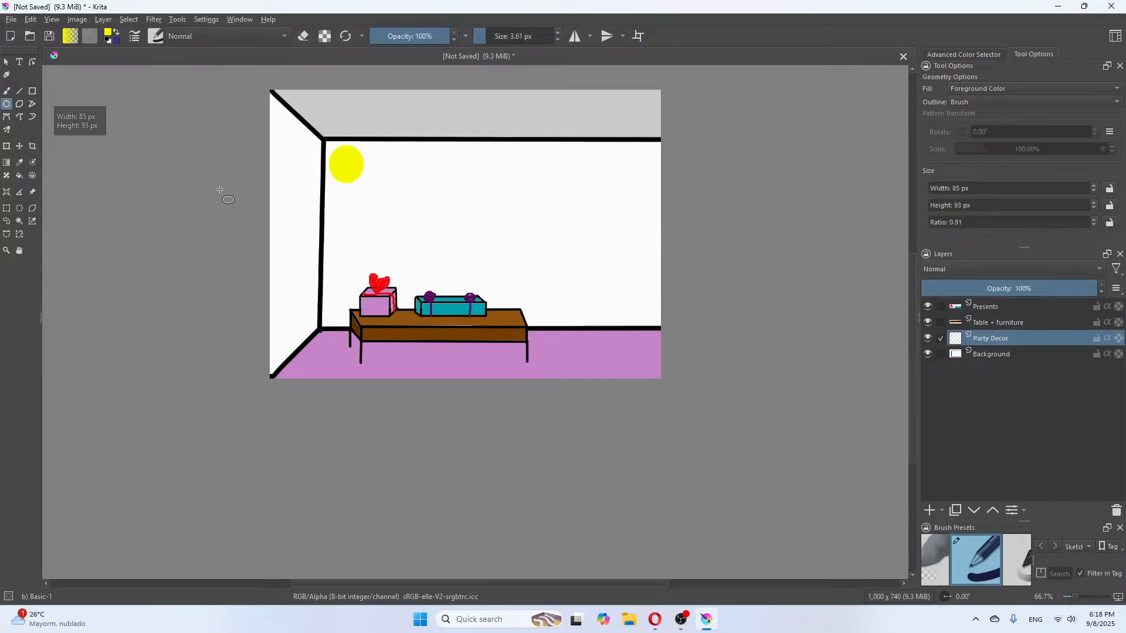
Reduce the freehand brush size to 0.68 px and paint a wavy black string below the yellow balloon
{"action": "left_click", "coordinate": [6, 91]}
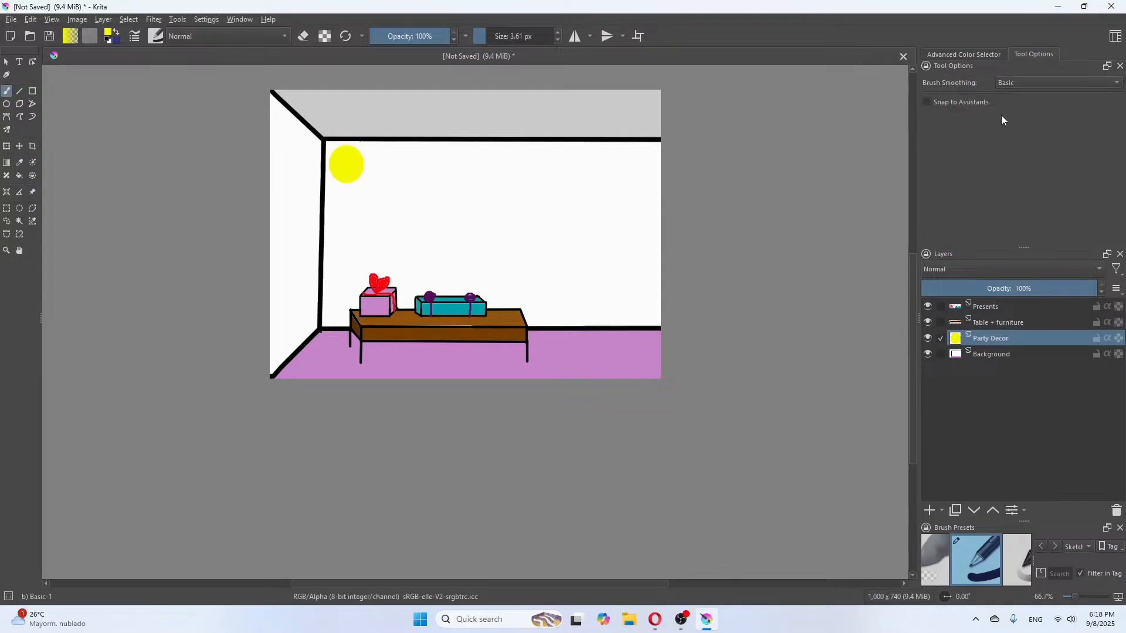
{"action": "left_click_drag", "start_coordinate": [491, 39], "coordinate": [480, 38]}
{"action": "left_click", "coordinate": [962, 54]}
{"action": "left_click", "coordinate": [1120, 141]}
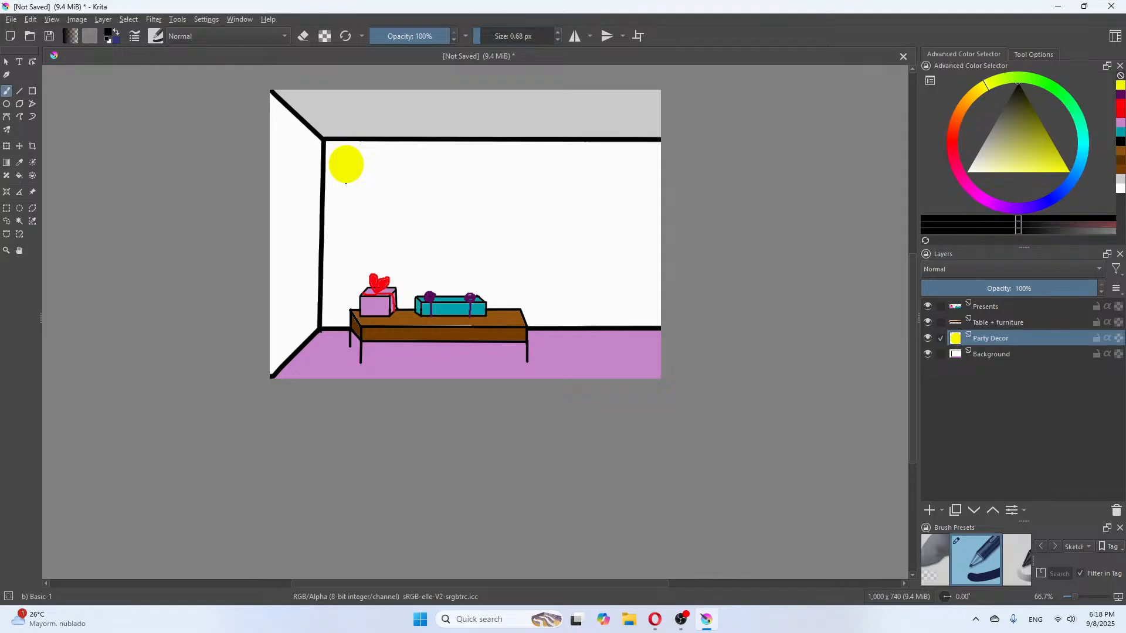
{"action": "left_click_drag", "start_coordinate": [345, 183], "coordinate": [348, 229]}
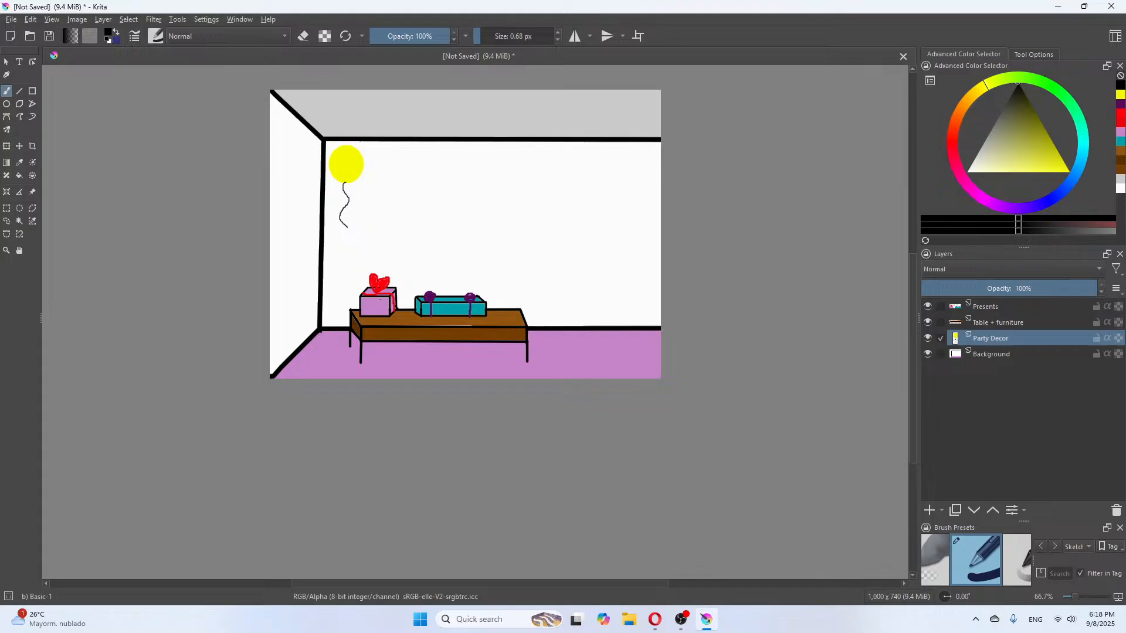
Choose a green and draw a narrow, upright filled ellipse as a second balloon near the middle of the back wall
{"action": "left_click", "coordinate": [1076, 101]}
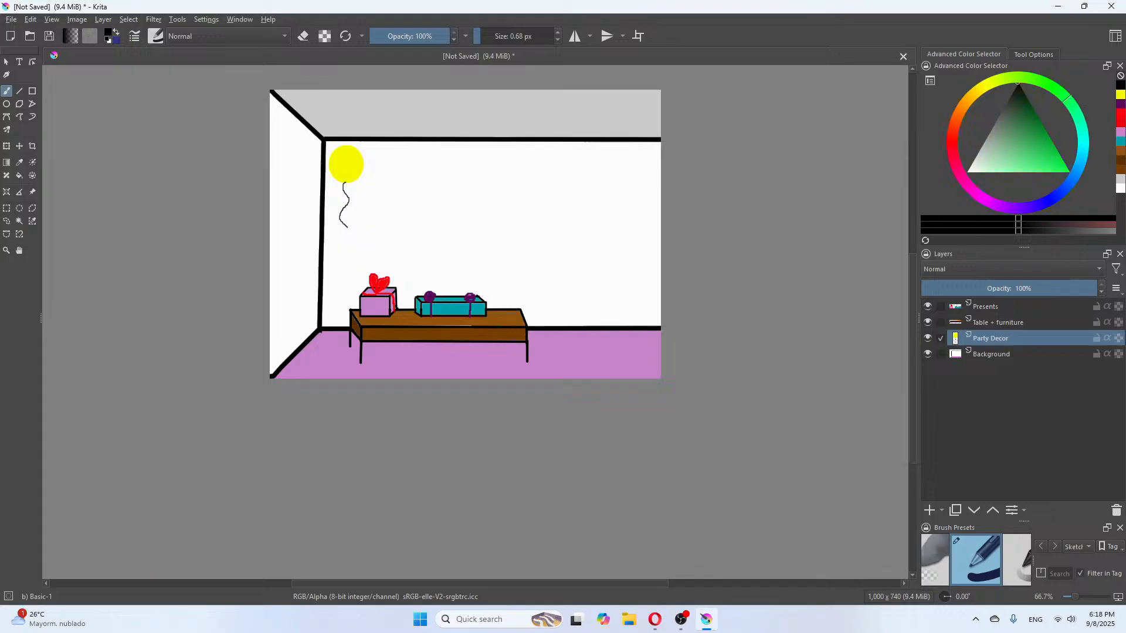
{"action": "left_click", "coordinate": [1053, 156]}
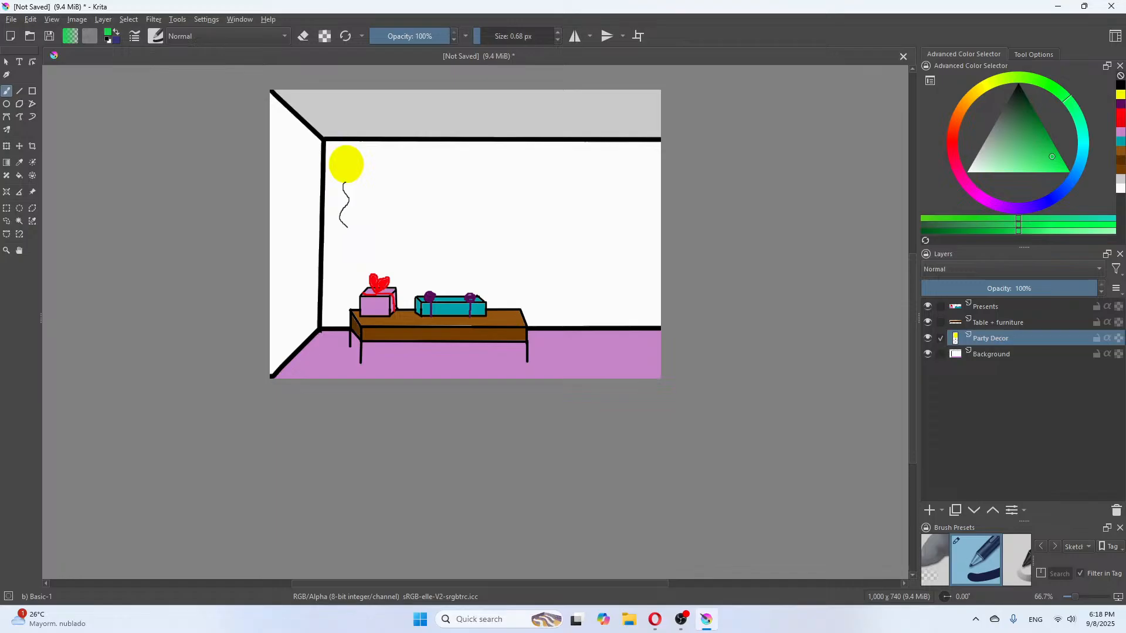
{"action": "left_click", "coordinate": [6, 104]}
{"action": "left_click_drag", "start_coordinate": [442, 149], "coordinate": [458, 190]}
Paint a wavy black string below the green balloon with the freehand brush
{"action": "left_click", "coordinate": [7, 91]}
{"action": "left_click", "coordinate": [1121, 94]}
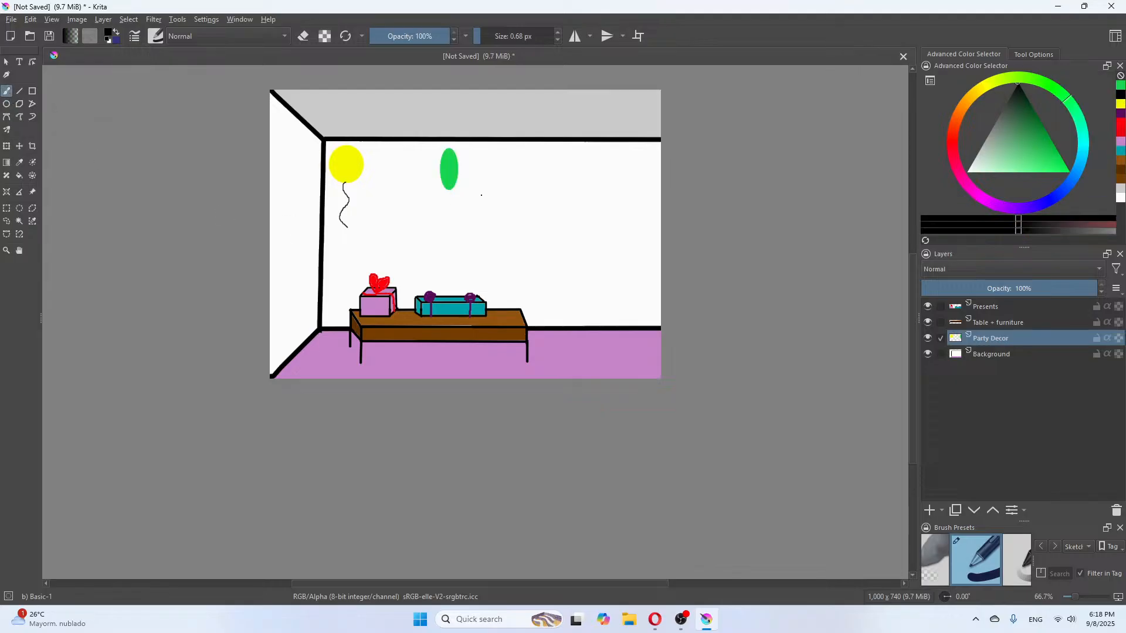
{"action": "left_click_drag", "start_coordinate": [444, 194], "coordinate": [446, 233]}
Choose a light salmon pink and draw a large filled circle on the back wall to the right of the green balloon
{"action": "left_click", "coordinate": [1121, 200]}
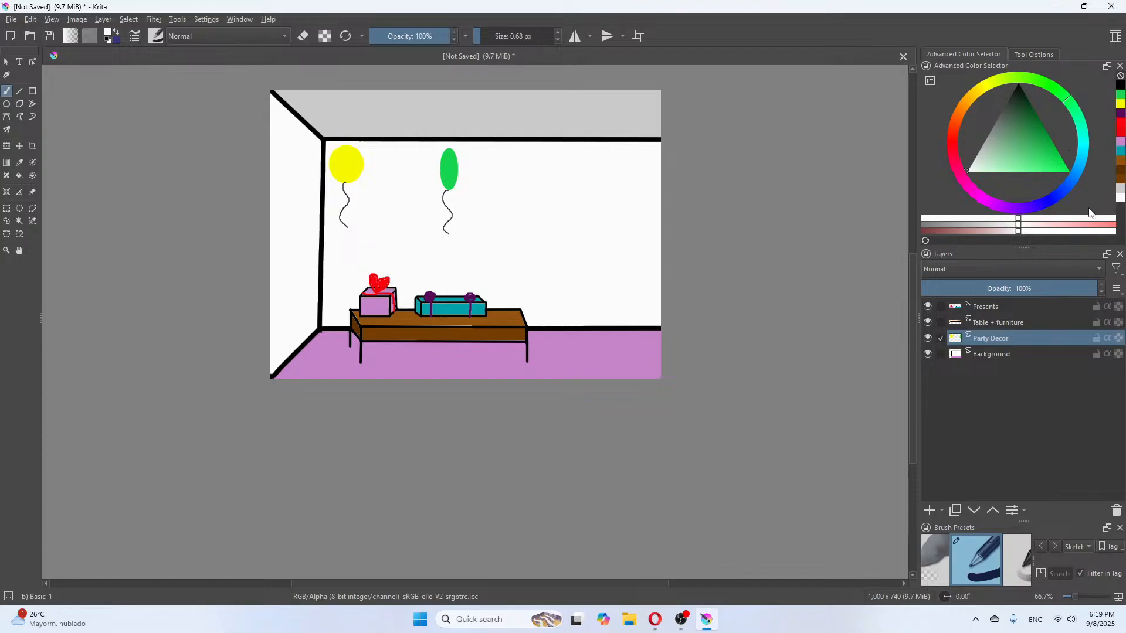
{"action": "left_click", "coordinate": [1105, 227]}
{"action": "mouse_move", "coordinate": [504, 150]}
{"action": "left_mouse_down"}
{"action": "mouse_move", "coordinate": [542, 183]}
{"action": "mouse_move", "coordinate": [508, 187]}
{"action": "left_mouse_up"}
{"action": "key", "text": "ctrl+z"}
{"action": "left_click", "coordinate": [7, 105]}
{"action": "left_click_drag", "start_coordinate": [507, 155], "coordinate": [557, 207]}
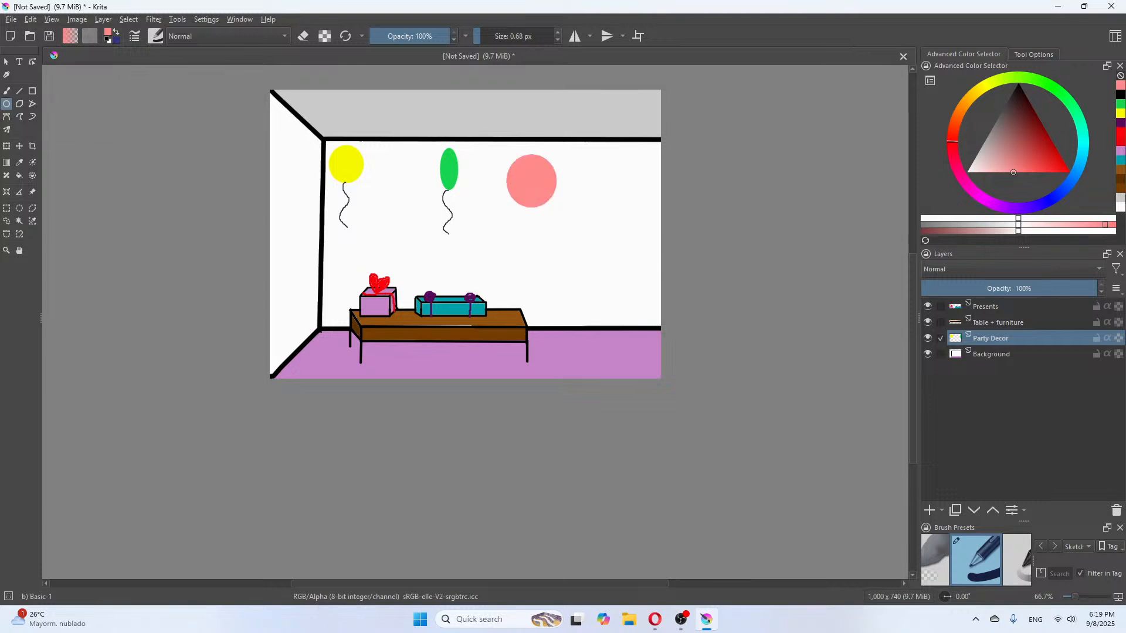
Draw a small red nose, a flat red mouth about 77 by 22 px and two white eyes on the pink circle
{"action": "left_click", "coordinate": [1121, 136]}
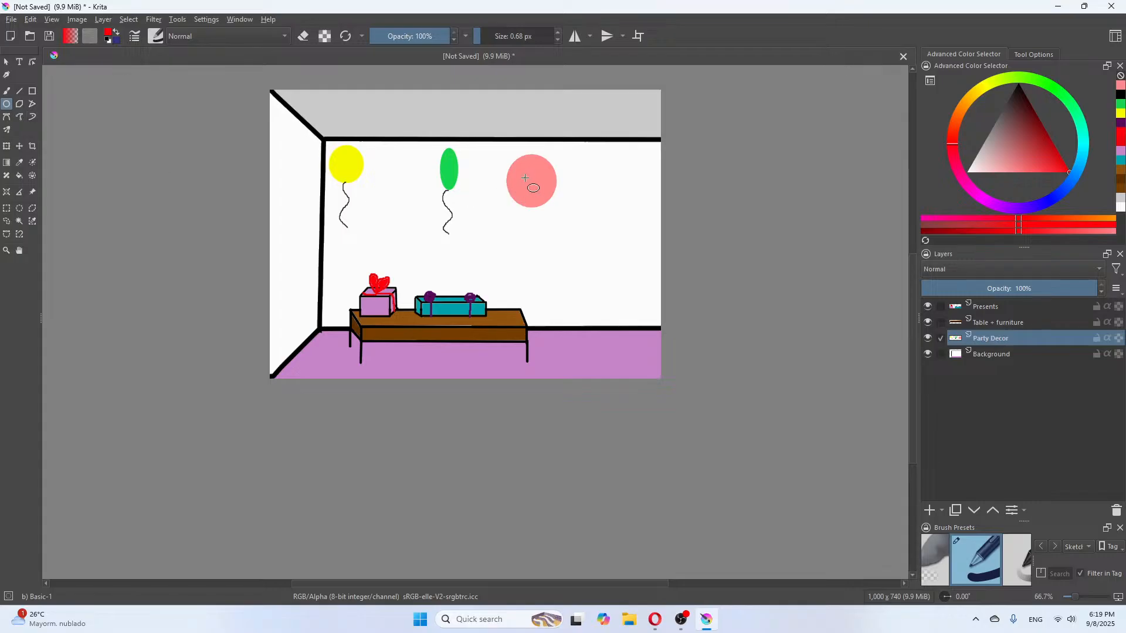
{"action": "left_click_drag", "start_coordinate": [525, 177], "coordinate": [535, 187]}
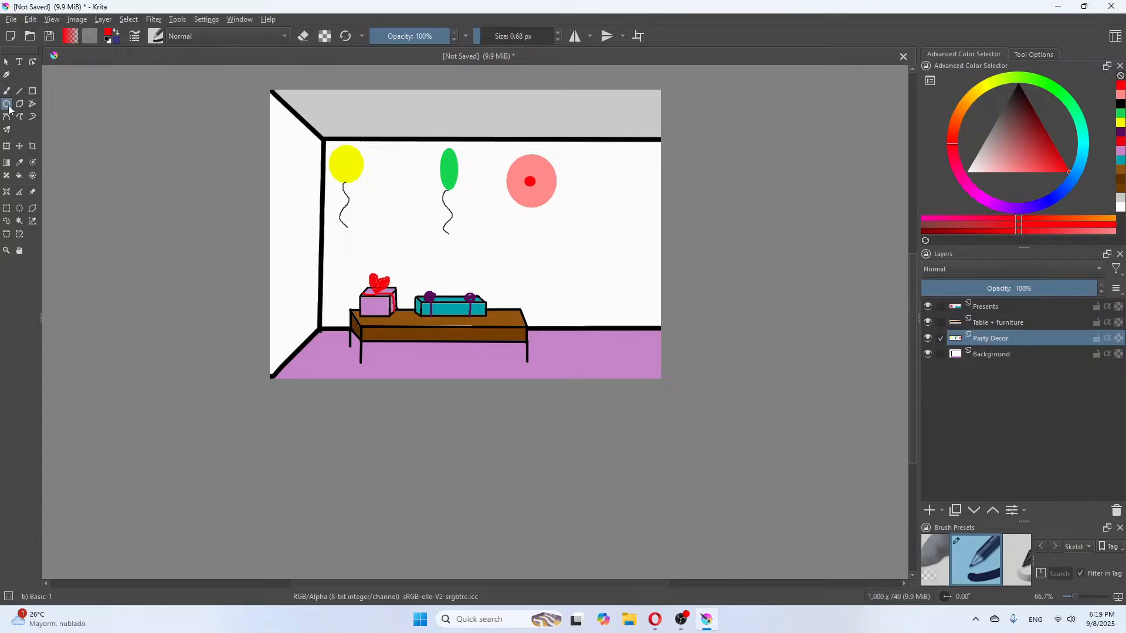
{"action": "left_click_drag", "start_coordinate": [516, 192], "coordinate": [546, 201]}
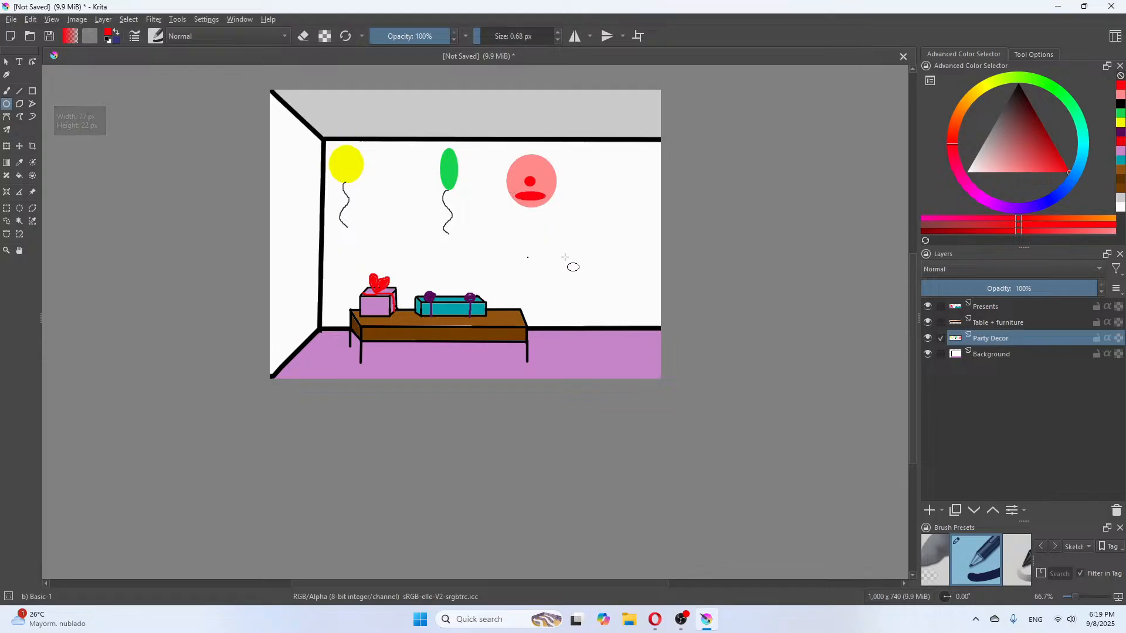
{"action": "left_click", "coordinate": [1121, 206]}
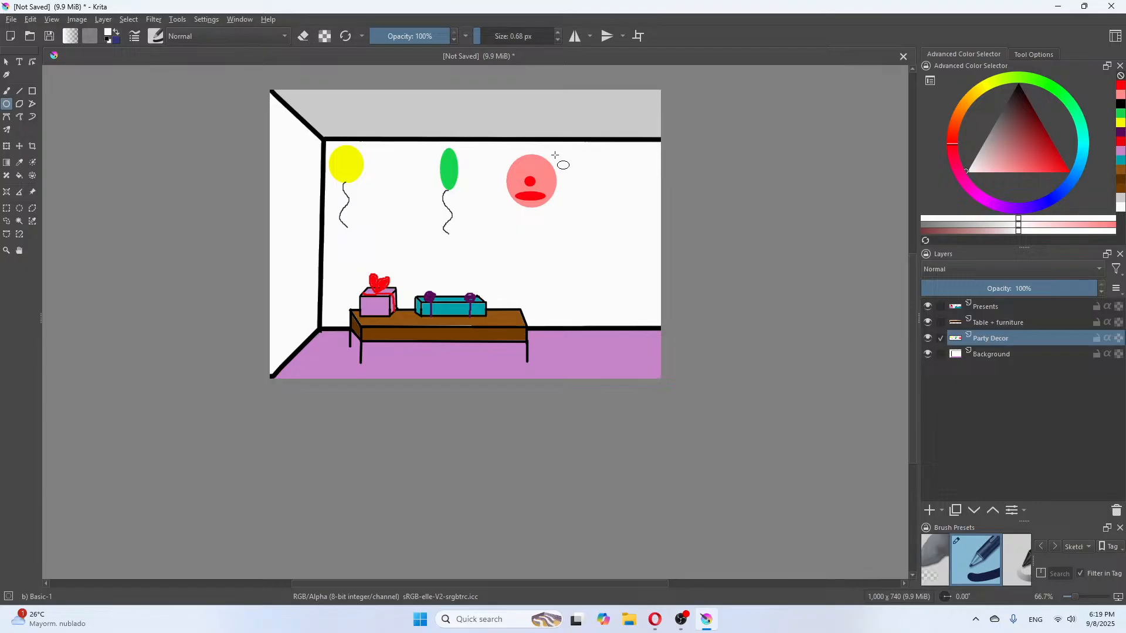
{"action": "mouse_move", "coordinate": [540, 181]}
{"action": "left_mouse_down"}
{"action": "mouse_move", "coordinate": [527, 167]}
{"action": "mouse_move", "coordinate": [544, 169]}
{"action": "left_mouse_up"}
Paint a wavy black string below the clown-face balloon and a thin line across its red mouth with the freehand brush
{"action": "left_click", "coordinate": [6, 91]}
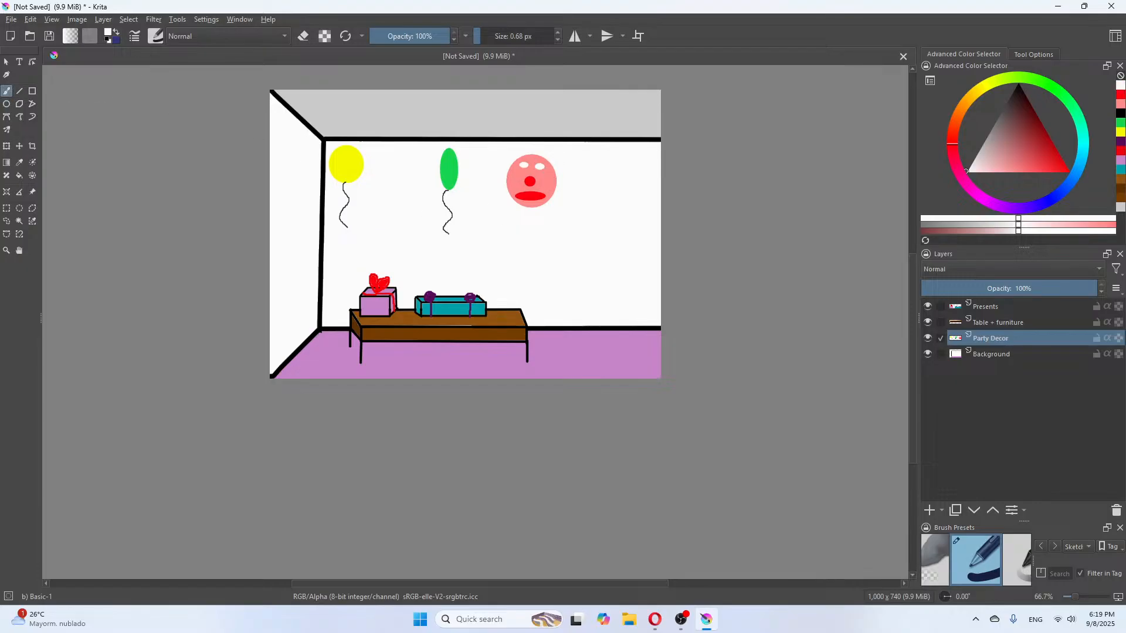
{"action": "left_click", "coordinate": [1121, 113]}
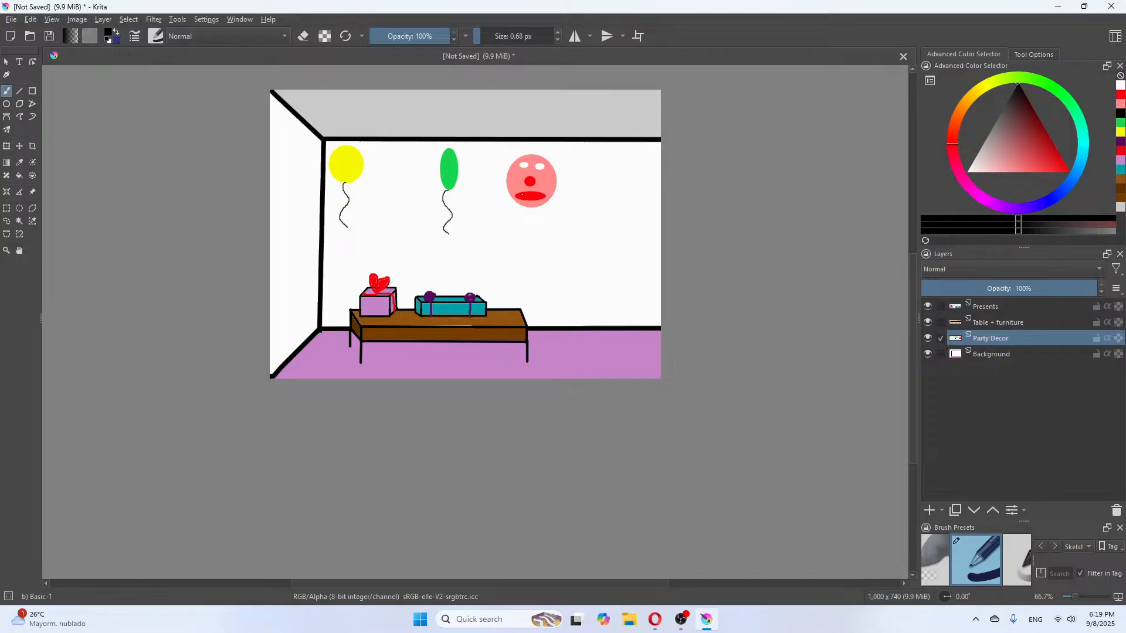
{"action": "left_click_drag", "start_coordinate": [540, 196], "coordinate": [544, 256]}
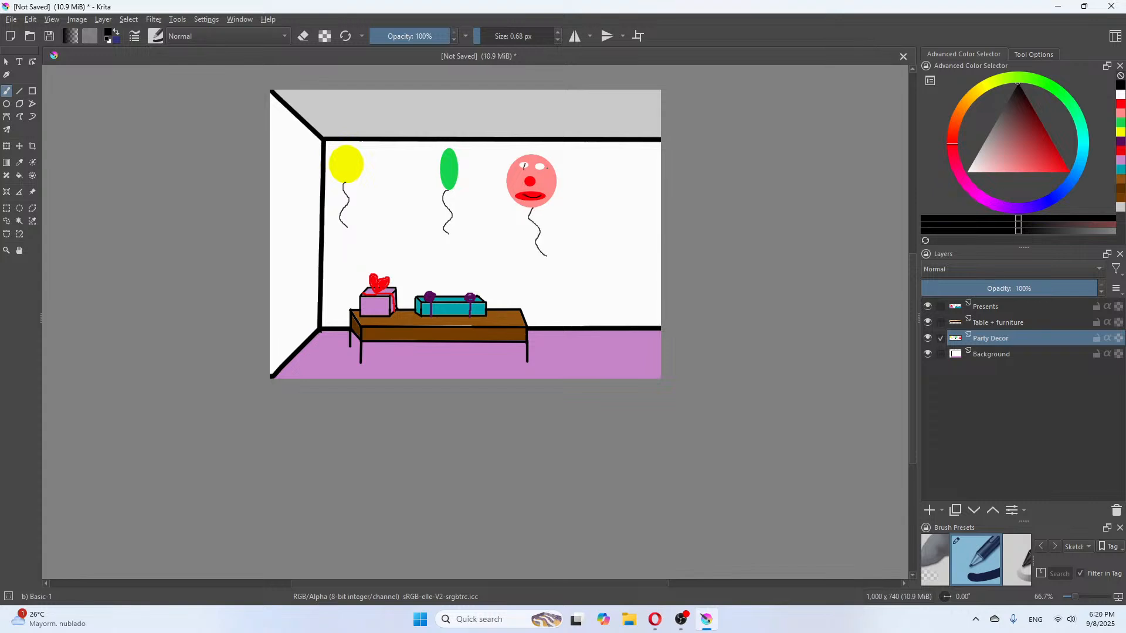
{"action": "key", "text": "ctrl+z"}
Reduce the Party Decor layer's opacity to about half and add a new paint layer directly below it
{"action": "left_click_drag", "start_coordinate": [1050, 288], "coordinate": [1016, 289]}
{"action": "left_click", "coordinate": [929, 510]}
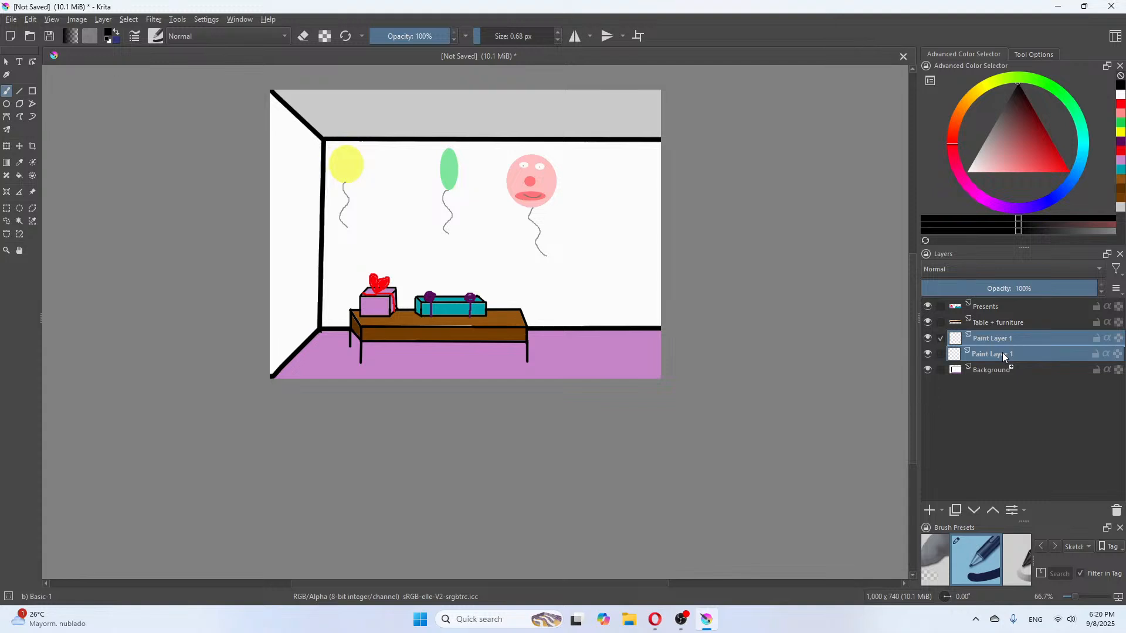
{"action": "left_click_drag", "start_coordinate": [950, 342], "coordinate": [955, 366]}
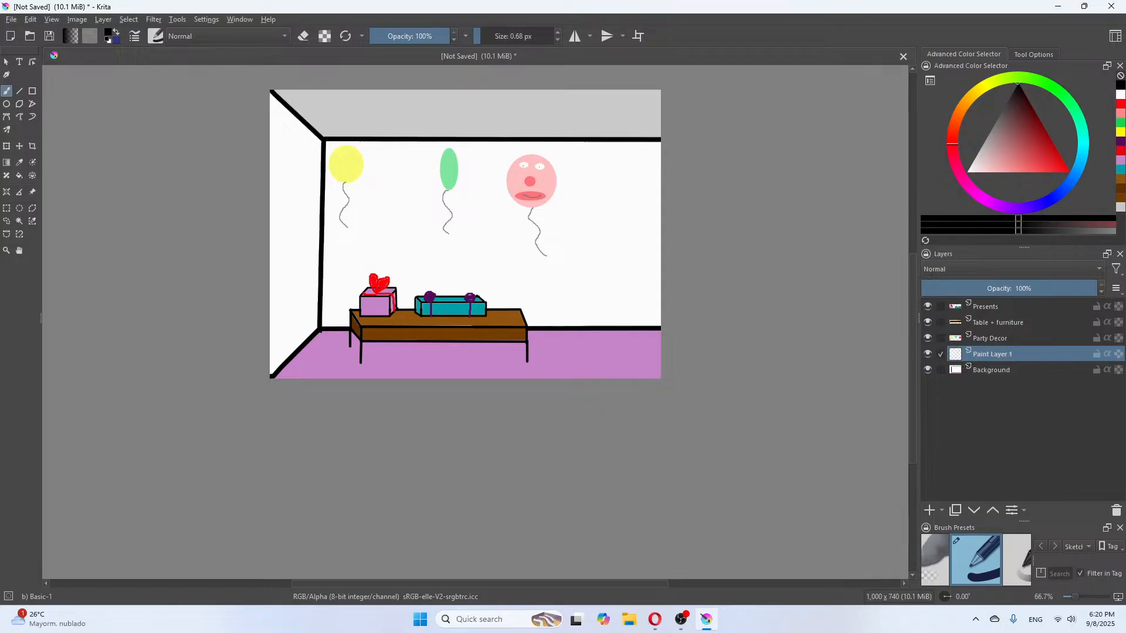
Name the new paint layer Windows
{"action": "left_click", "coordinate": [19, 92]}
{"action": "right_click", "coordinate": [993, 353]}
{"action": "left_click", "coordinate": [991, 59]}
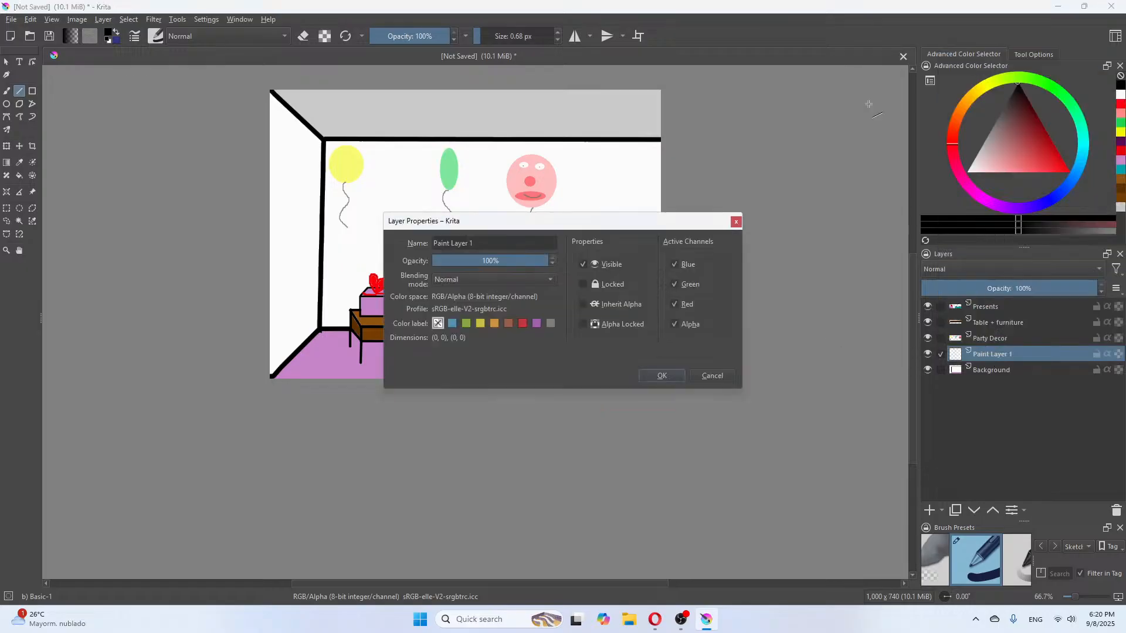
{"action": "type", "text": "Windows"}
{"action": "left_click", "coordinate": [657, 373]}
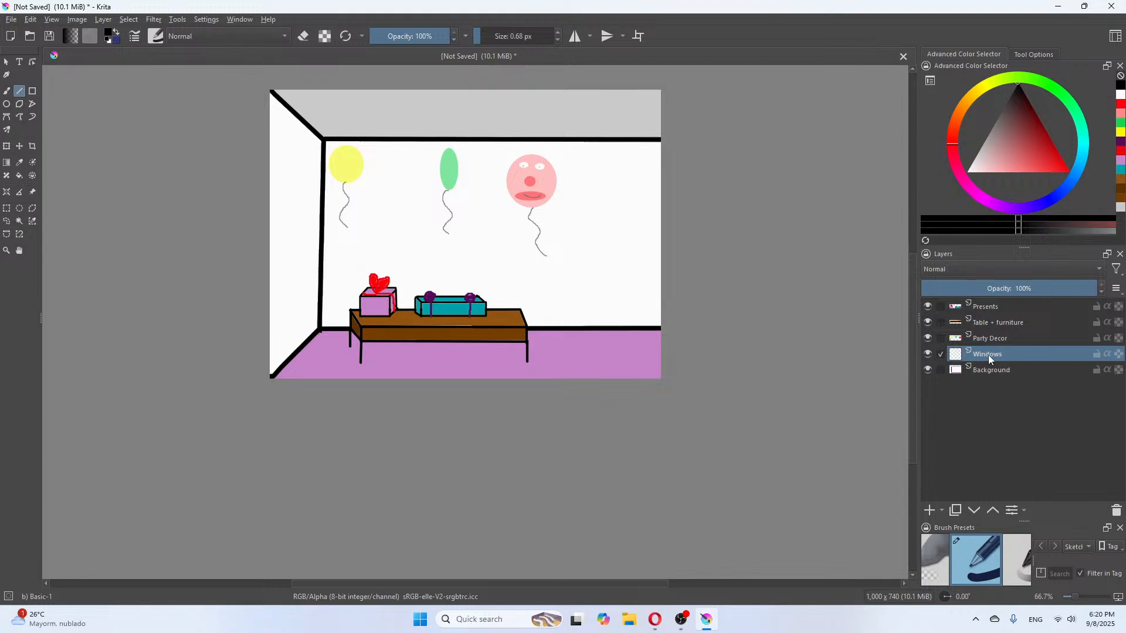
{"action": "mouse_move", "coordinate": [989, 357]}
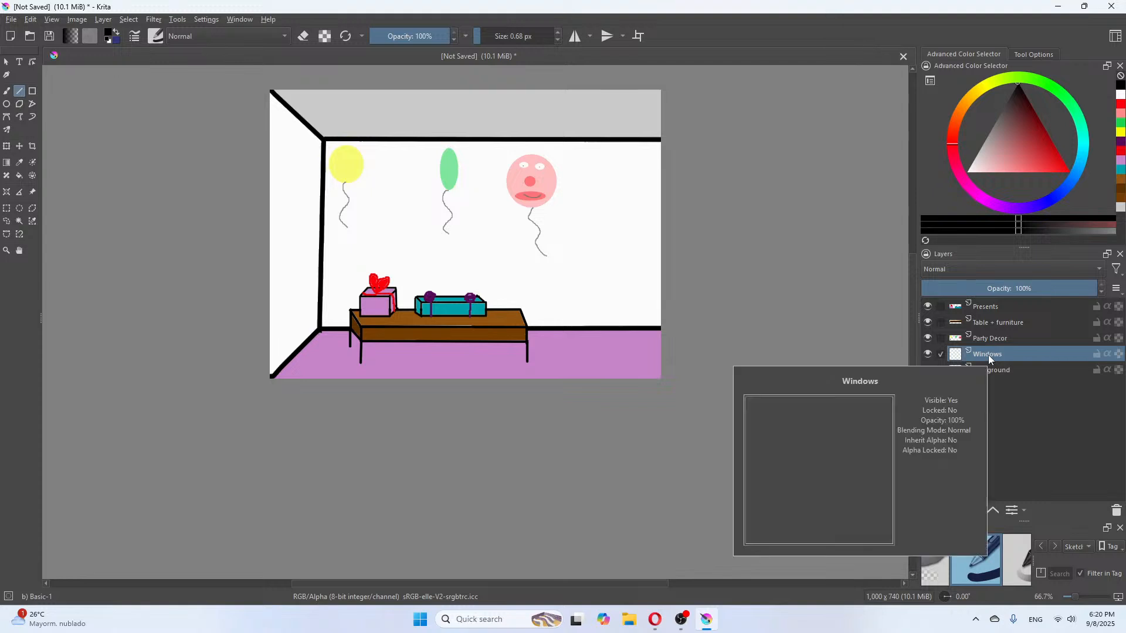
{"action": "right_click", "coordinate": [987, 354]}
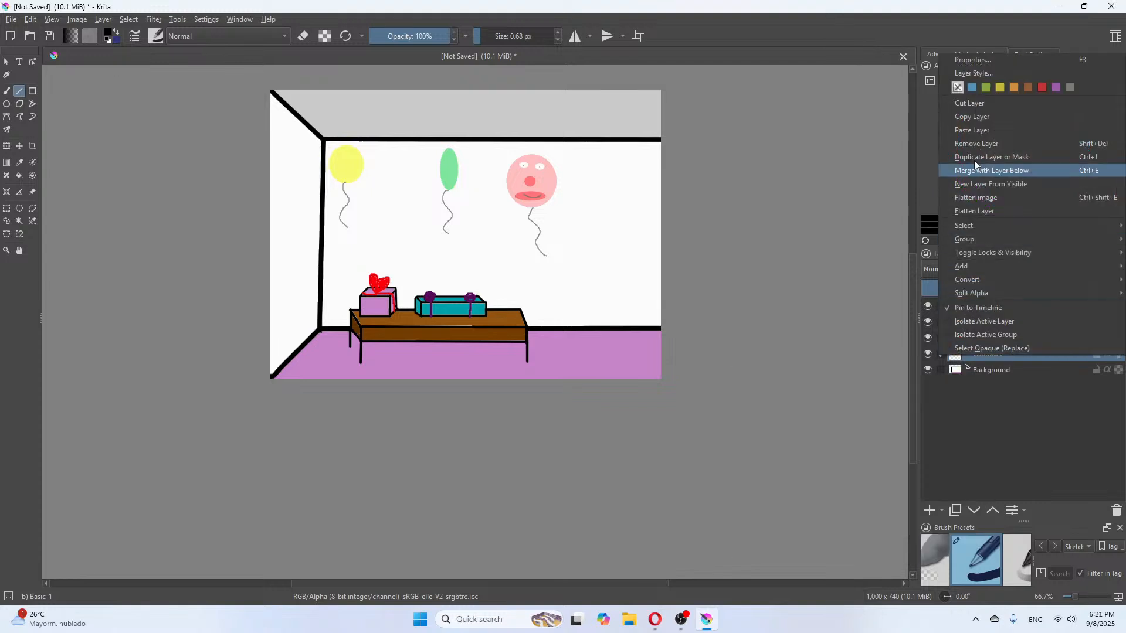
{"action": "left_click", "coordinate": [952, 419]}
Add another paint layer and place it directly between the Windows and Background layers
{"action": "left_click", "coordinate": [929, 510]}
{"action": "left_click", "coordinate": [989, 373]}
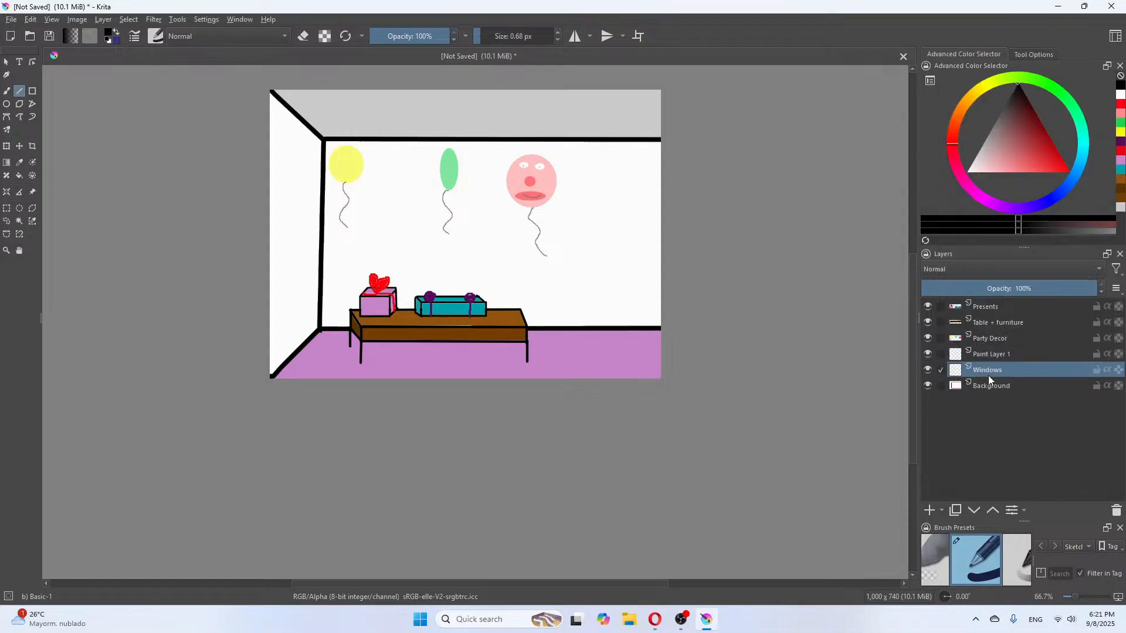
{"action": "right_click", "coordinate": [990, 374]}
{"action": "left_click_drag", "start_coordinate": [983, 361], "coordinate": [983, 375]}
Rename the layer above Background as Window Lines
{"action": "right_click", "coordinate": [984, 368]}
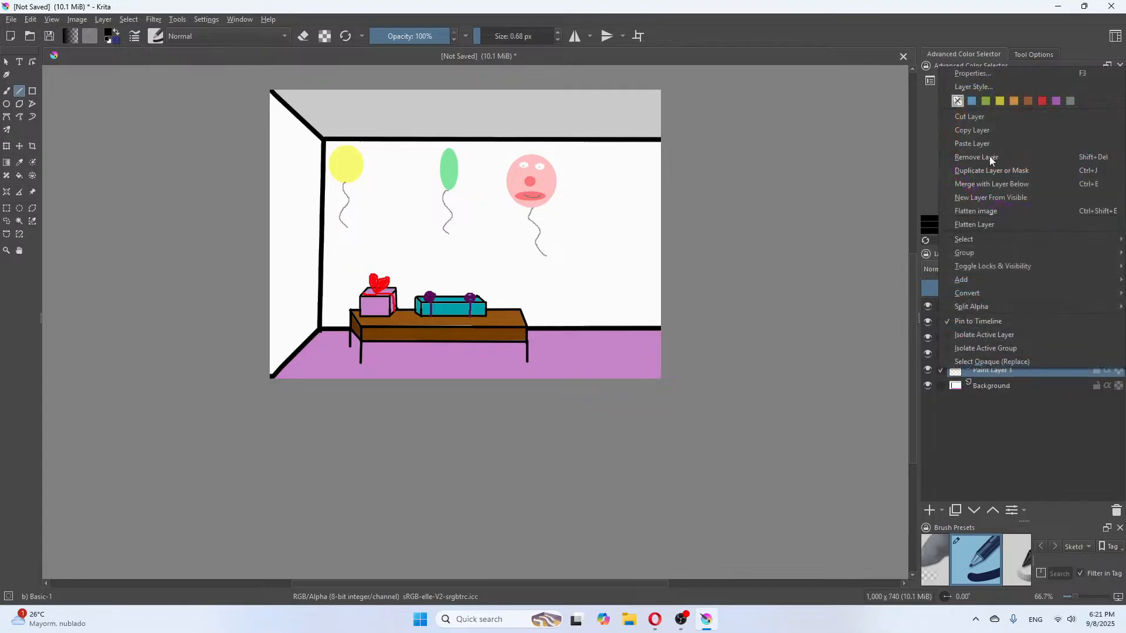
{"action": "left_click", "coordinate": [991, 73]}
{"action": "key", "text": "BackSpace"}
{"action": "type", "text": "Window"}
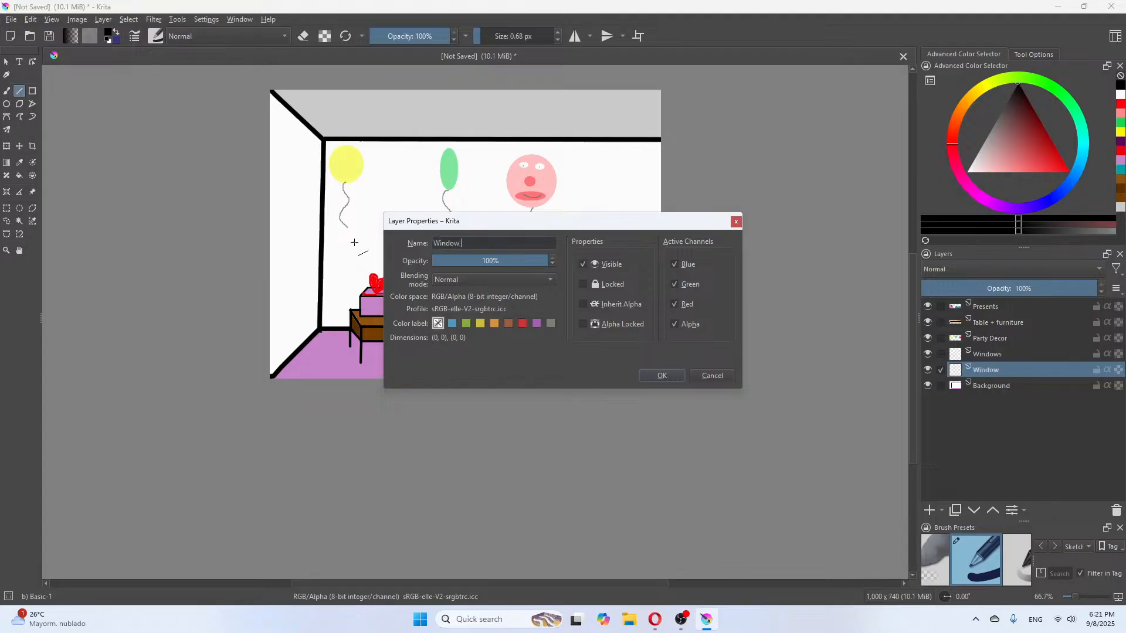
{"action": "type", "text": " Lines"}
{"action": "left_click", "coordinate": [661, 376]}
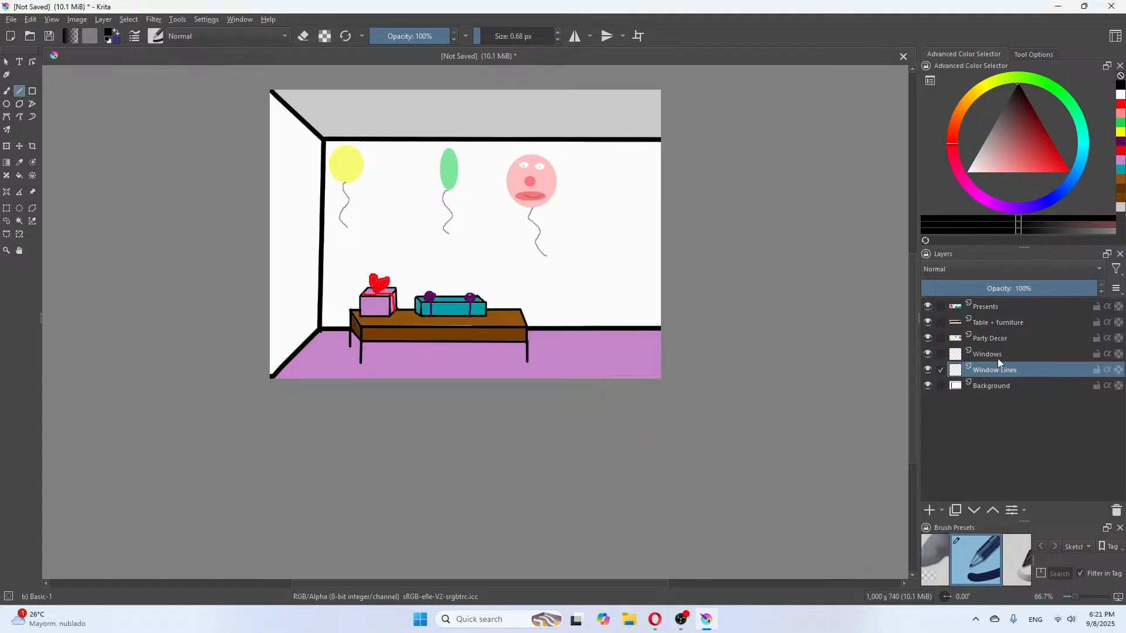
Fade the Background layer to 13% opacity
{"action": "left_click", "coordinate": [1001, 389]}
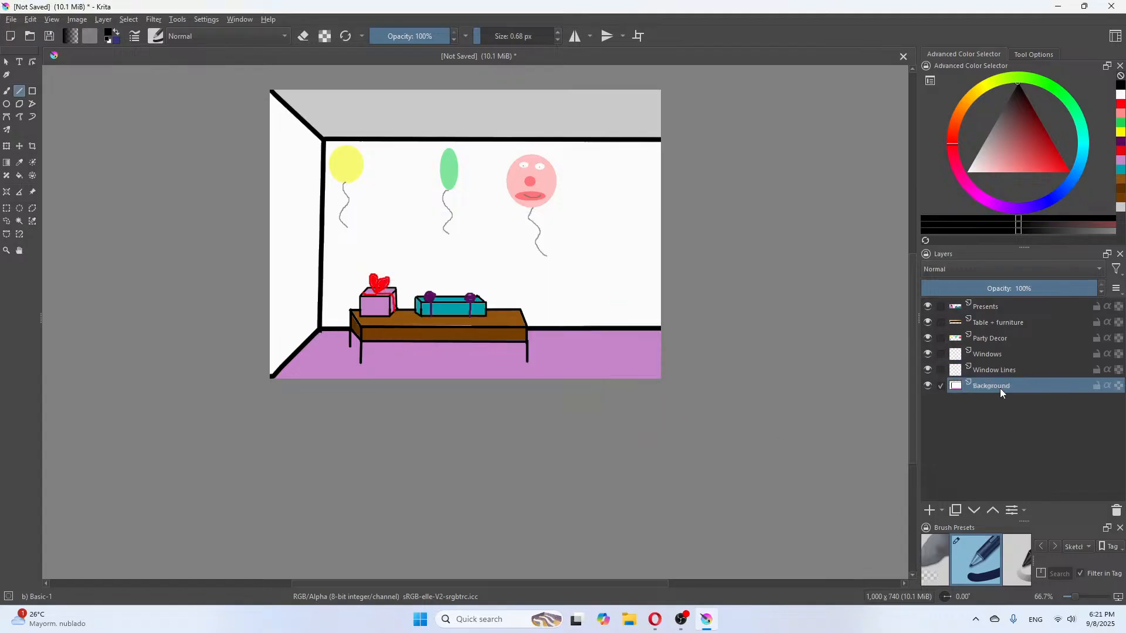
{"action": "left_click_drag", "start_coordinate": [1023, 290], "coordinate": [932, 304]}
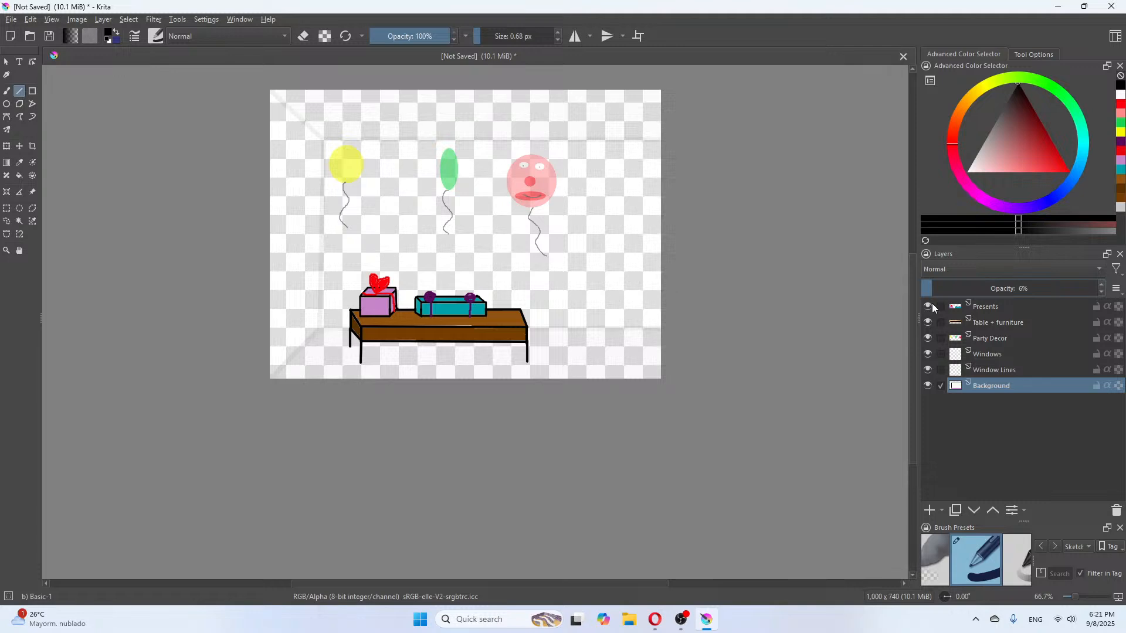
{"action": "left_click", "coordinate": [938, 290]}
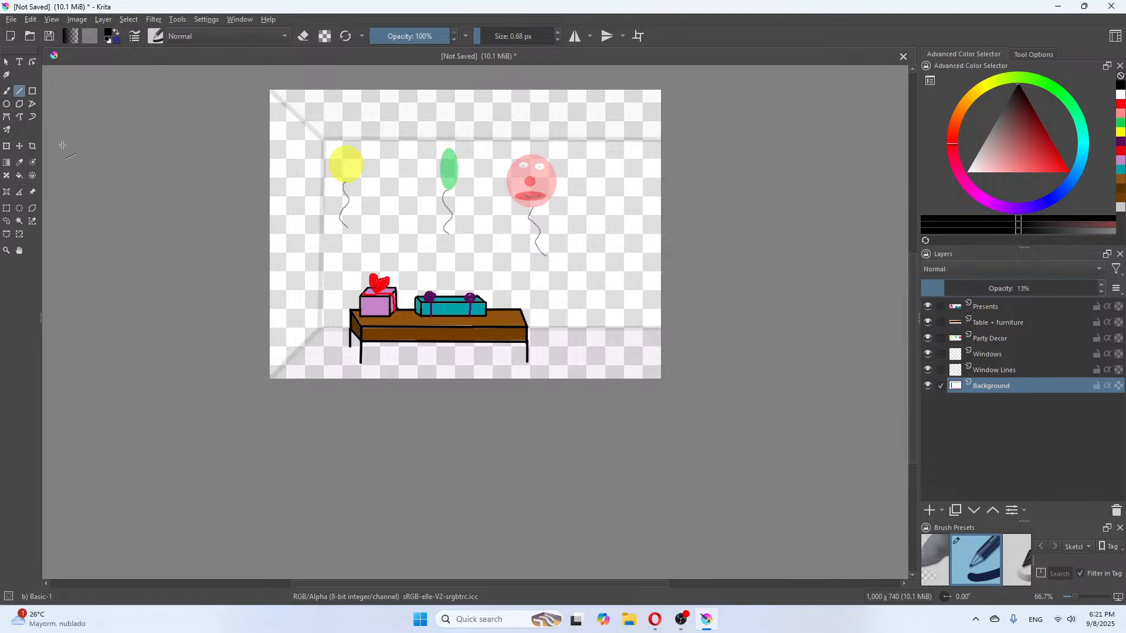
On the Window Lines layer, draw two thin straight black horizontal guide lines across the full back wall, above and below its middle
{"action": "left_click", "coordinate": [991, 370]}
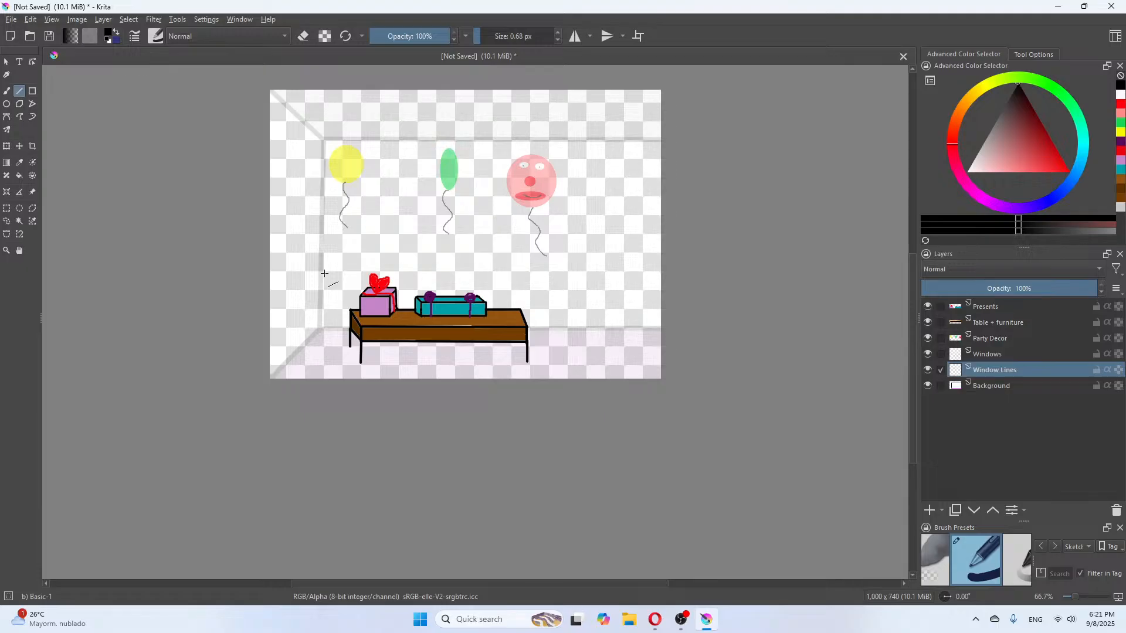
{"action": "left_click_drag", "start_coordinate": [325, 273], "coordinate": [660, 271]}
{"action": "left_click_drag", "start_coordinate": [325, 178], "coordinate": [664, 177]}
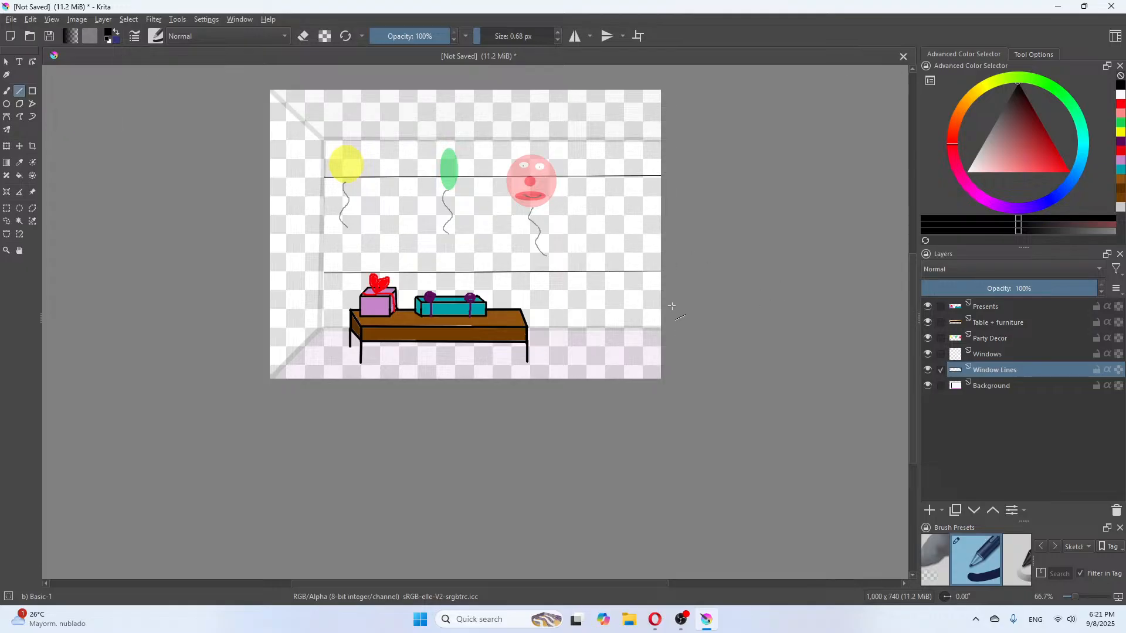
Make the Windows layer active and set the brush to 8.55 px in brown
{"action": "left_click", "coordinate": [993, 354]}
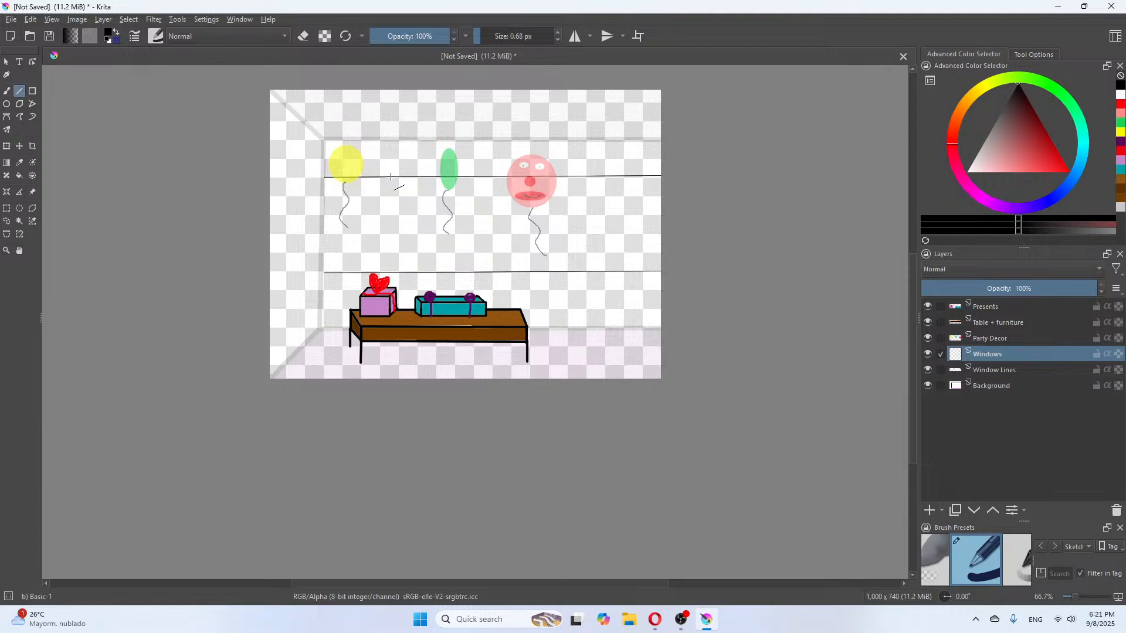
{"action": "left_click_drag", "start_coordinate": [477, 38], "coordinate": [490, 39]}
{"action": "left_click", "coordinate": [1123, 183]}
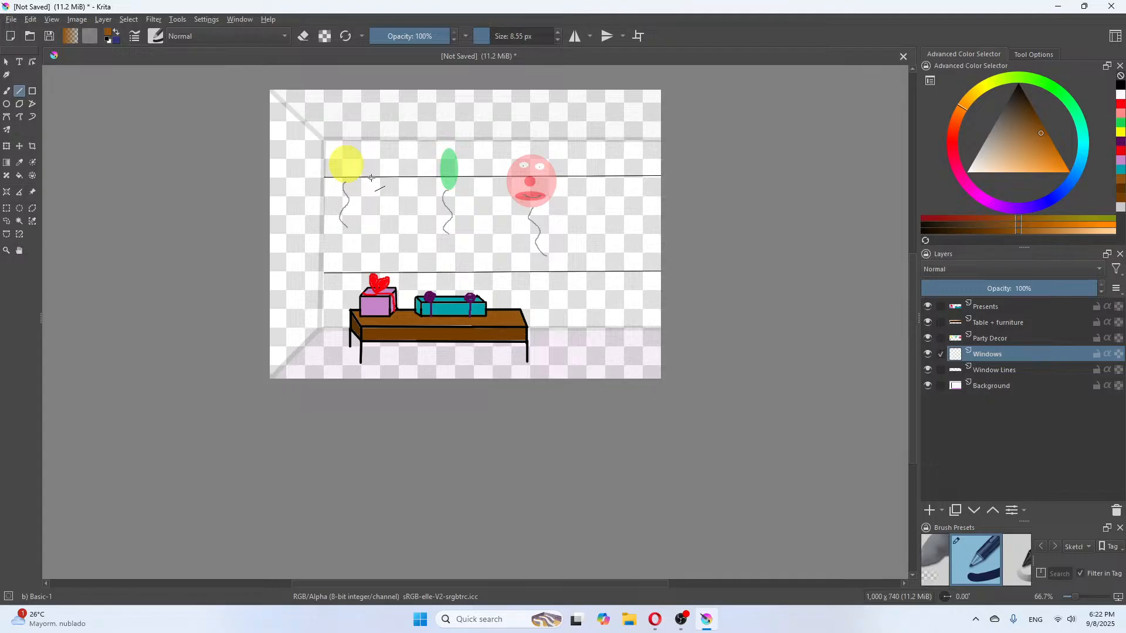
{"action": "left_click_drag", "start_coordinate": [371, 178], "coordinate": [370, 272]}
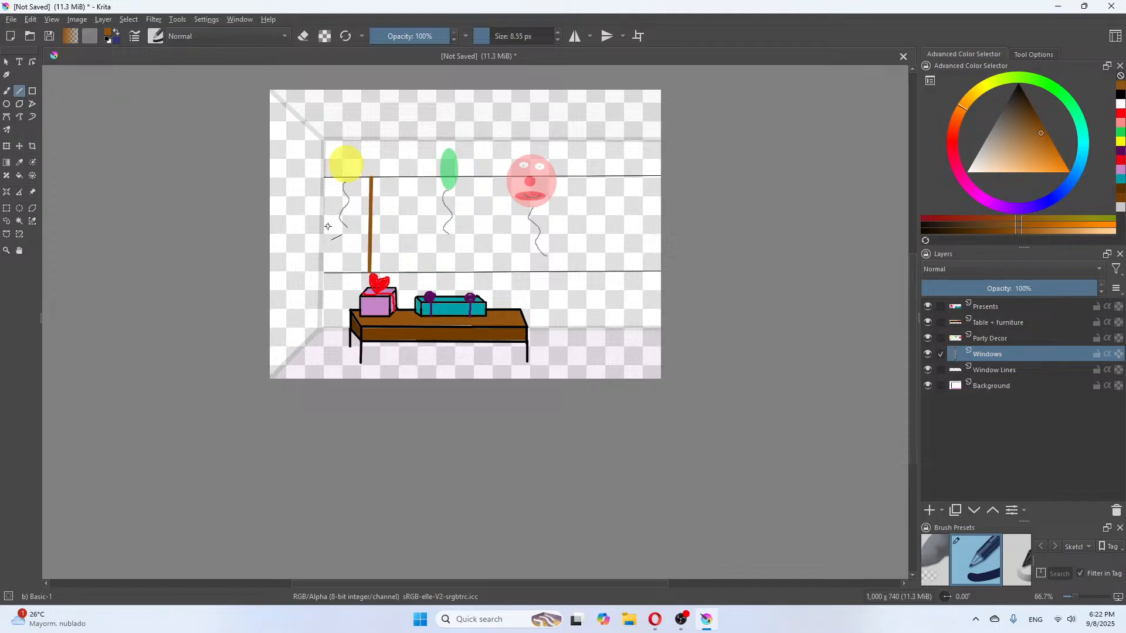
{"action": "left_click_drag", "start_coordinate": [324, 224], "coordinate": [419, 225]}
{"action": "key", "text": "ctrl+z"}
{"action": "key", "text": "ctrl+z"}
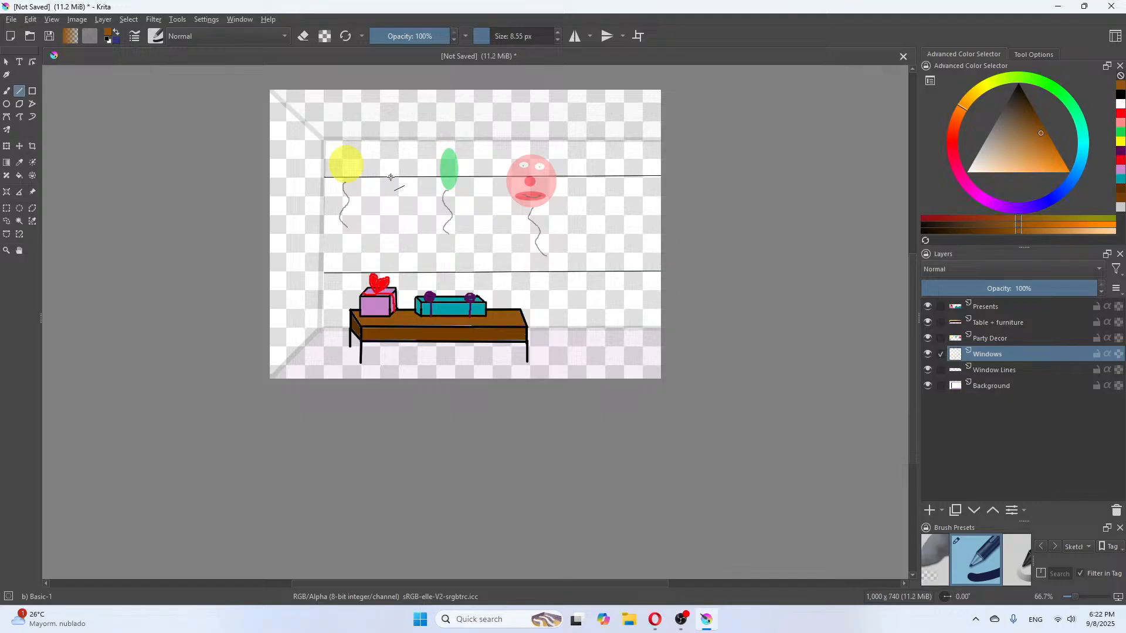
Draw a brown window cross between the guide lines, with its upright centred between the yellow and green balloons
{"action": "left_click_drag", "start_coordinate": [390, 178], "coordinate": [390, 271]}
{"action": "left_click_drag", "start_coordinate": [344, 225], "coordinate": [437, 227]}
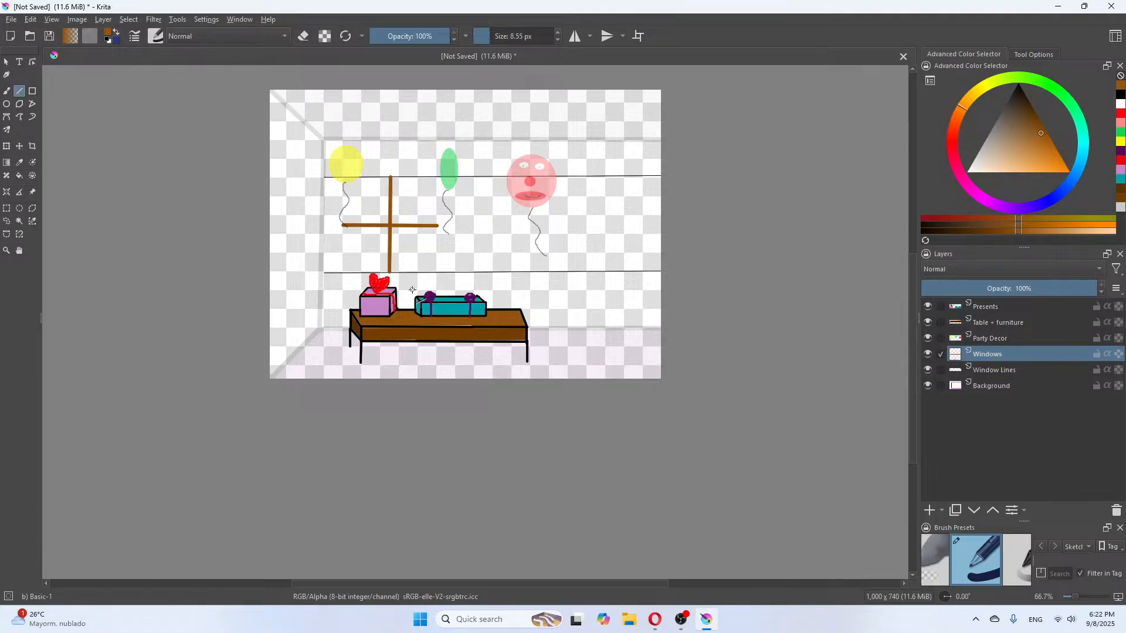
Copy the brown window cross, paste it into the active layer and move the copy to the right of the clown-face balloon
{"action": "left_click", "coordinate": [10, 208]}
{"action": "left_click_drag", "start_coordinate": [459, 268], "coordinate": [330, 177]}
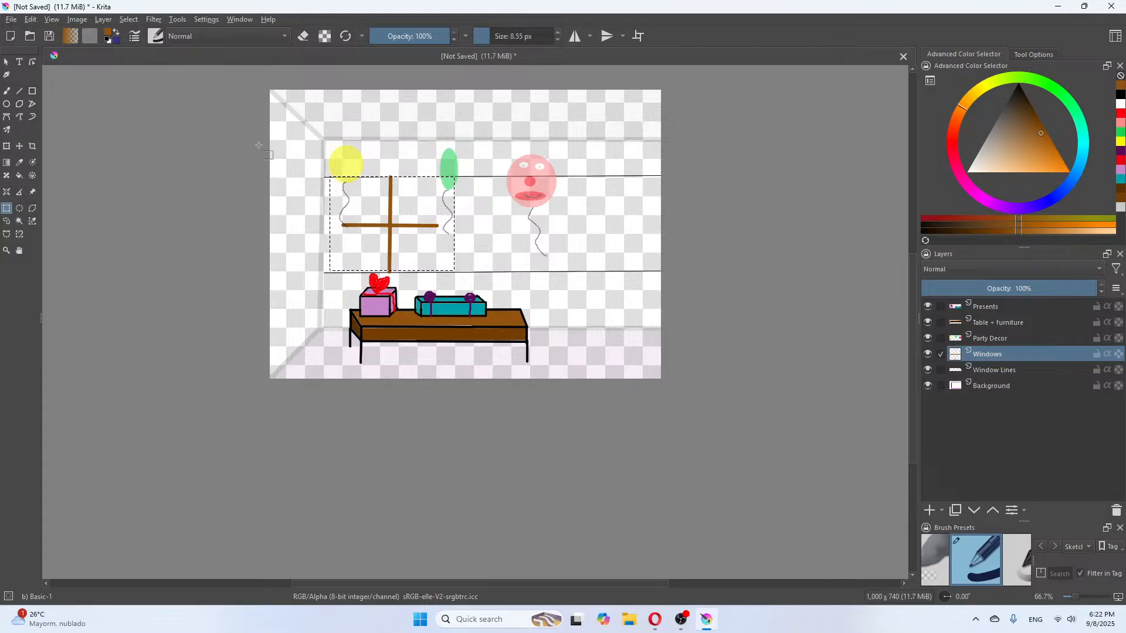
{"action": "left_click", "coordinate": [32, 20]}
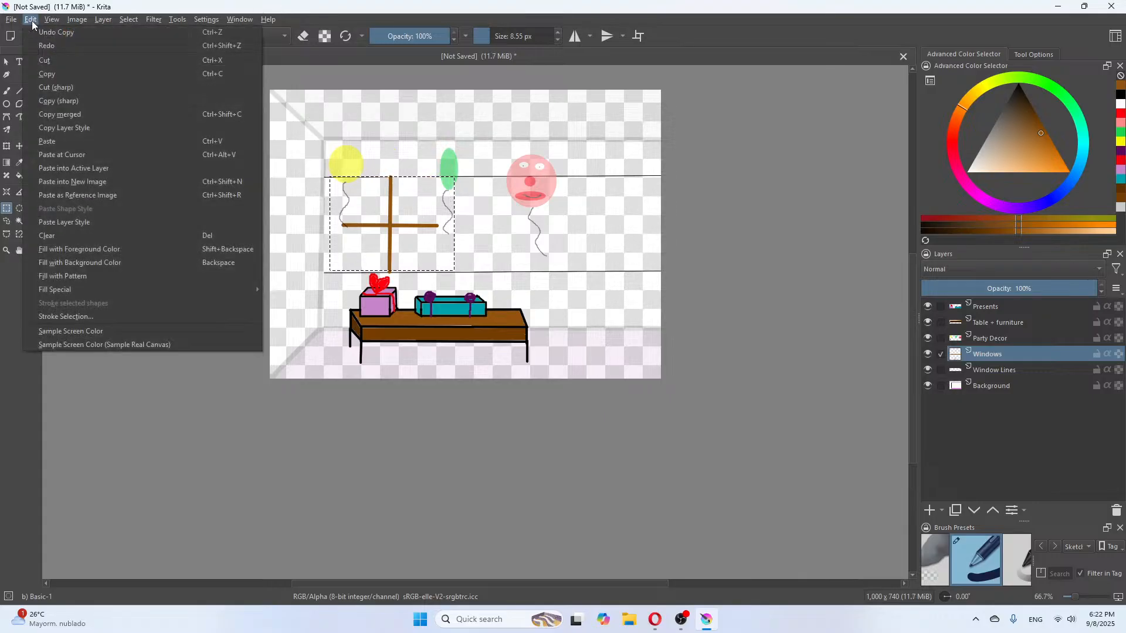
{"action": "left_click", "coordinate": [109, 169]}
{"action": "left_click_drag", "start_coordinate": [372, 217], "coordinate": [577, 217]}
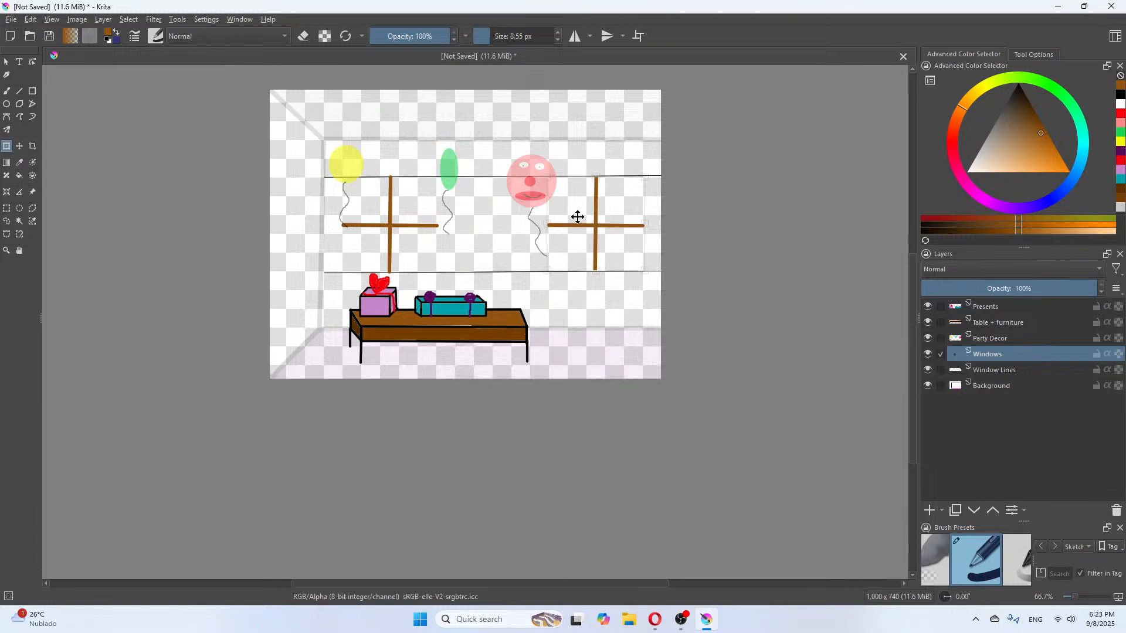
{"action": "left_click_drag", "start_coordinate": [578, 217], "coordinate": [578, 217]}
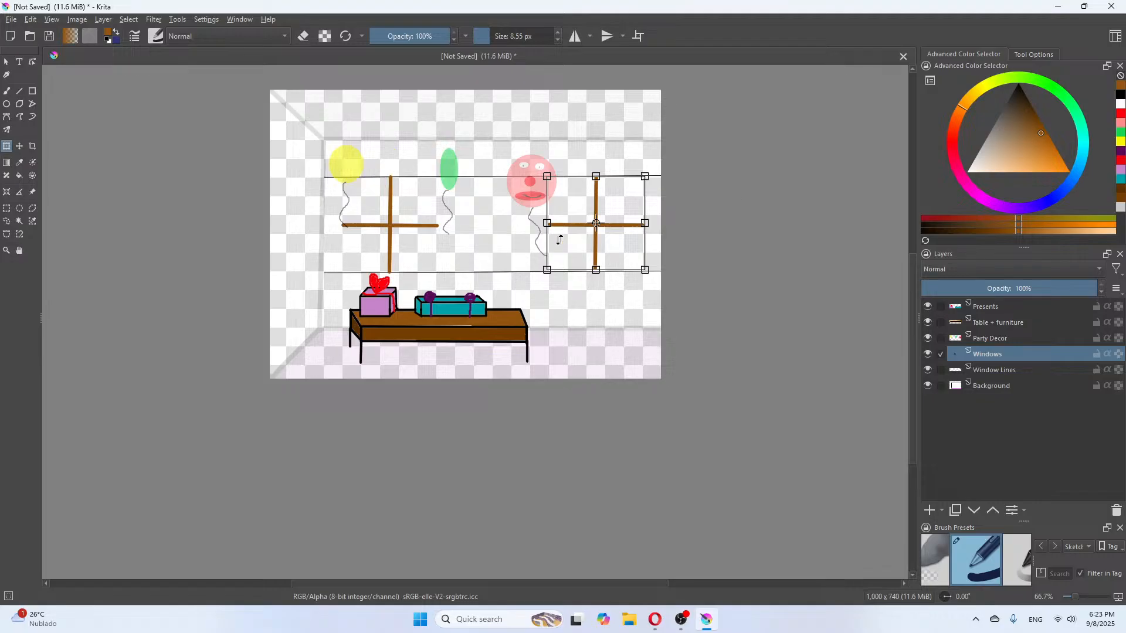
Choose bright cyan and try a rectangle about 118 by 113 px in the upper-left pane of the left window
{"action": "left_click", "coordinate": [1082, 145]}
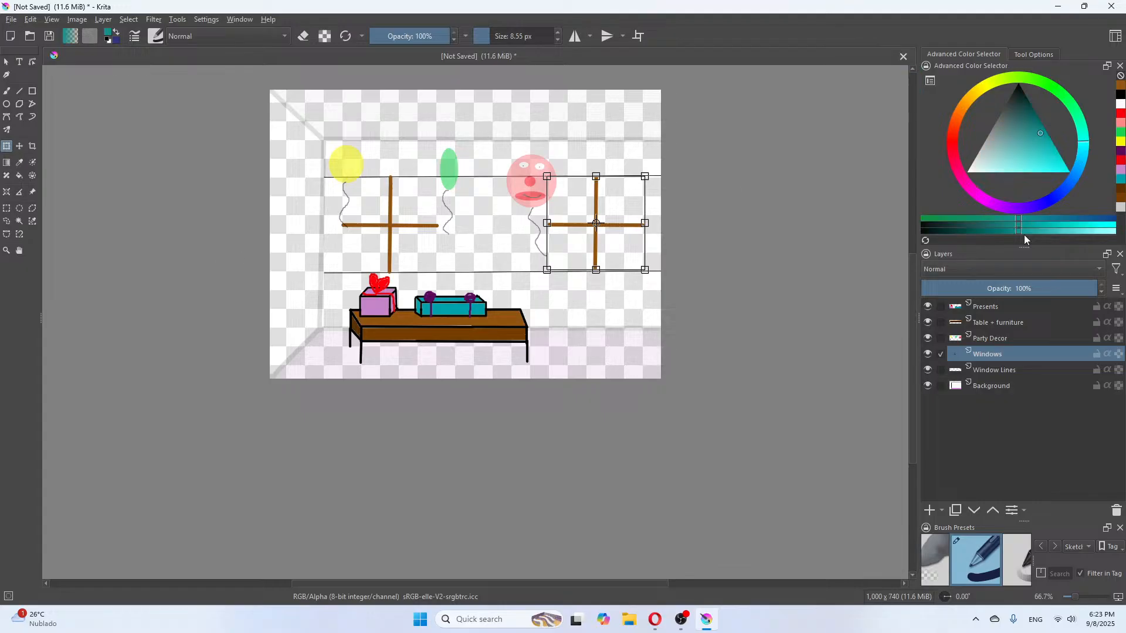
{"action": "left_click", "coordinate": [1112, 225]}
{"action": "left_click", "coordinate": [32, 91]}
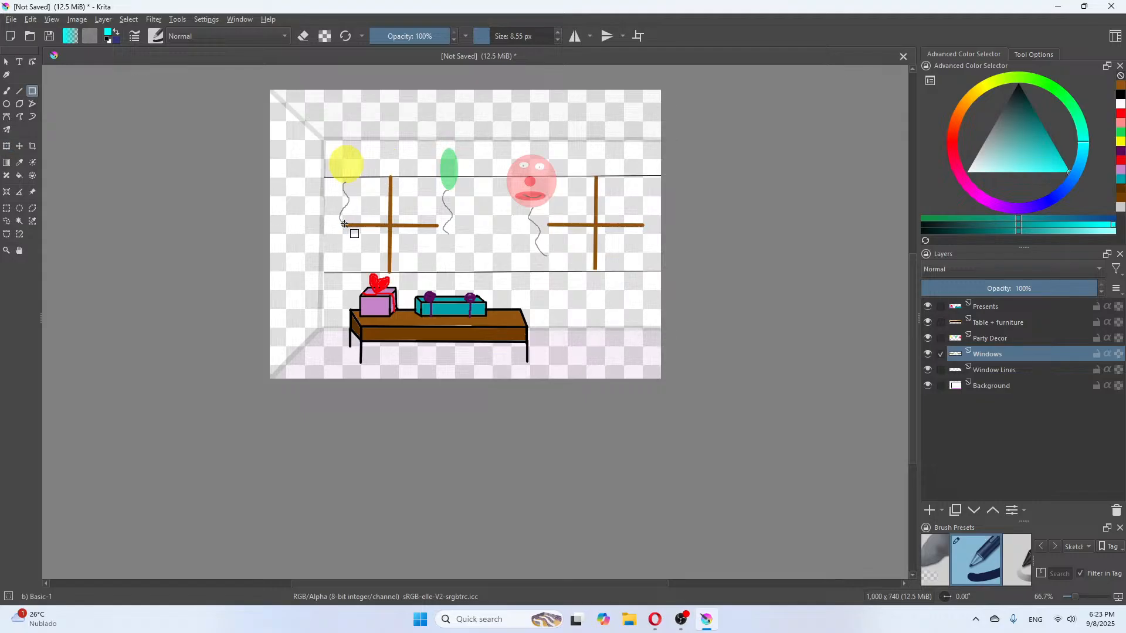
{"action": "left_click_drag", "start_coordinate": [343, 224], "coordinate": [390, 178]}
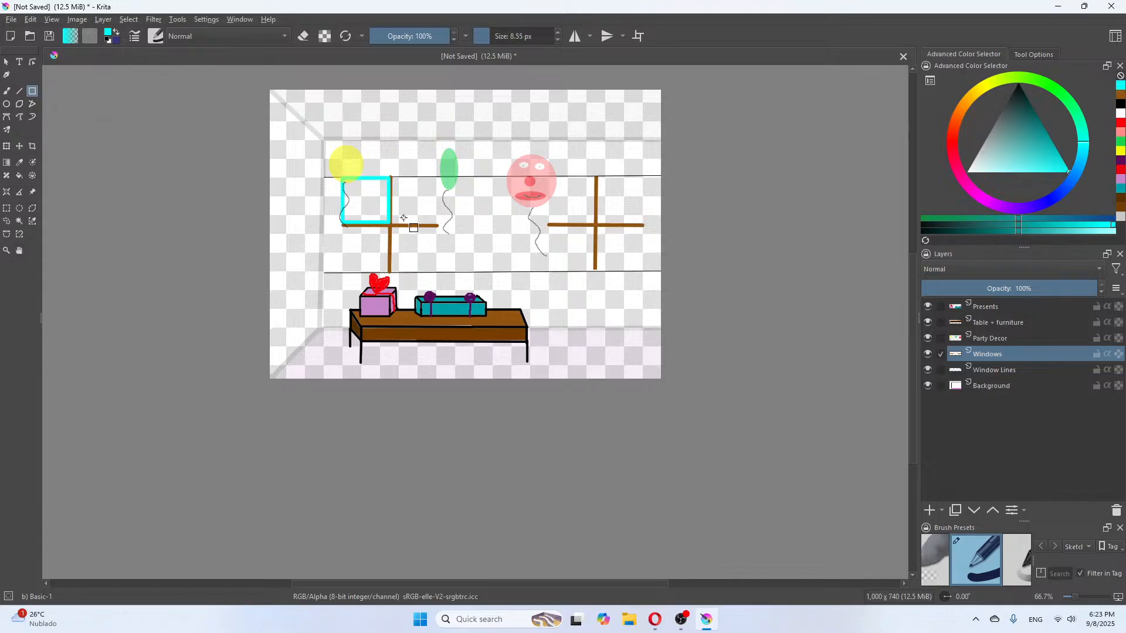
{"action": "key", "text": "ctrl+z"}
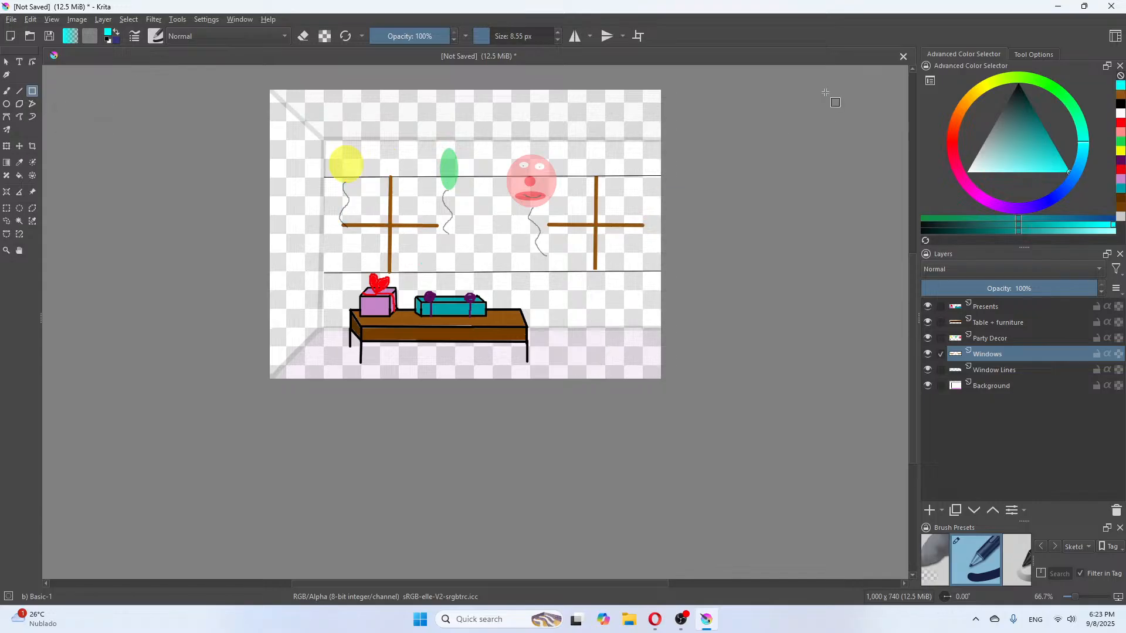
Set the rectangle tool's fill to Foreground Color
{"action": "left_click", "coordinate": [1032, 54]}
{"action": "left_click", "coordinate": [1014, 90]}
{"action": "left_click", "coordinate": [1010, 100]}
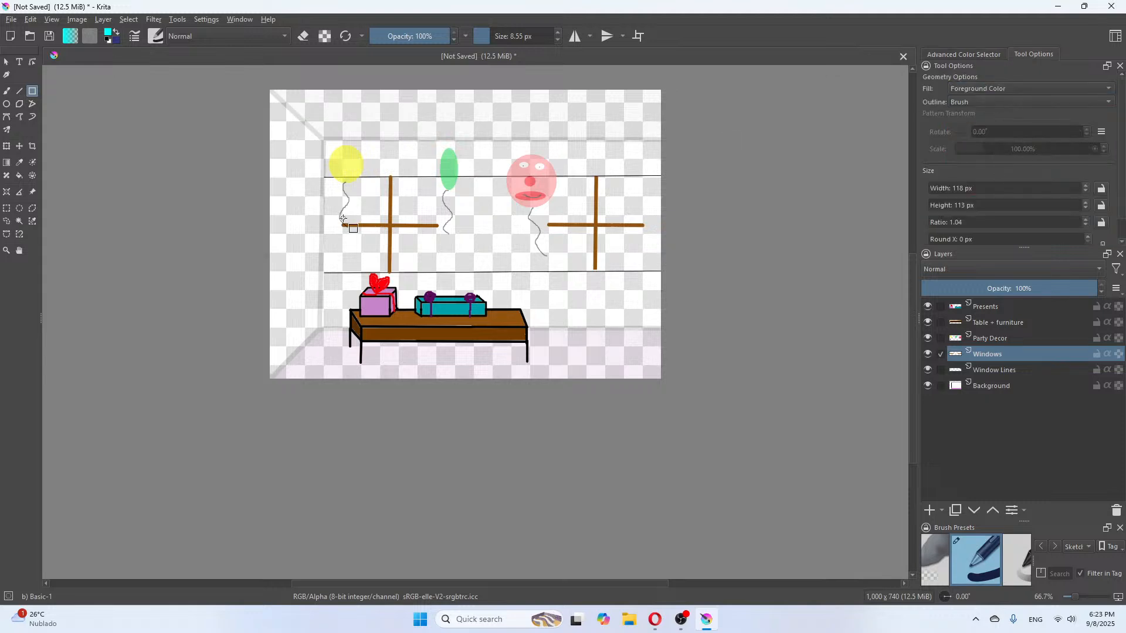
{"action": "left_click_drag", "start_coordinate": [344, 223], "coordinate": [393, 174]}
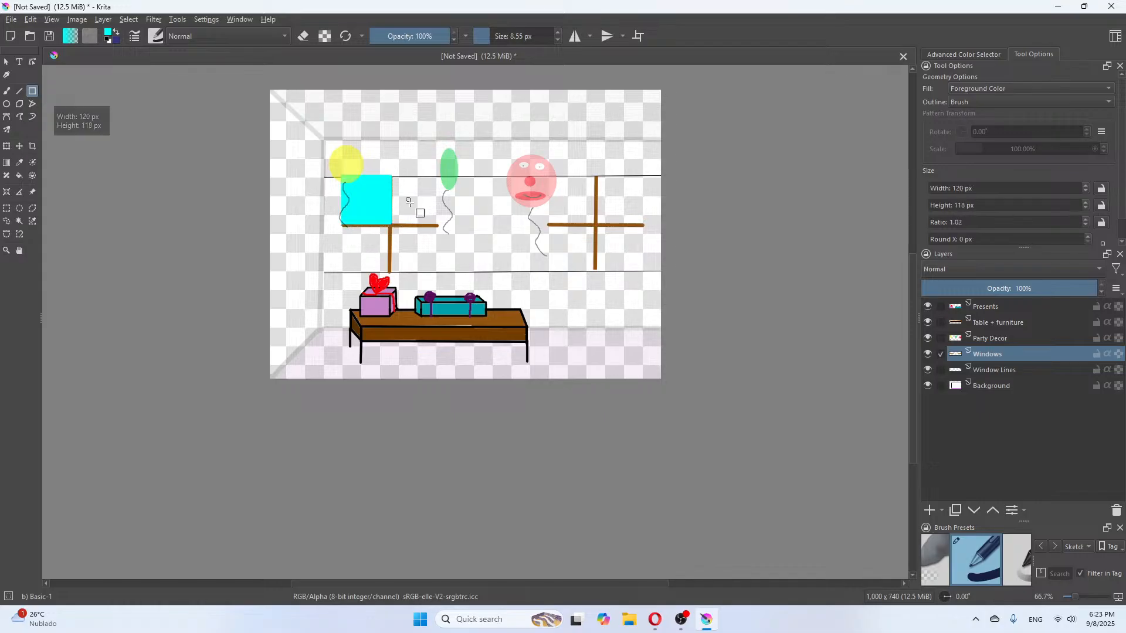
{"action": "key", "text": "ctrl+z"}
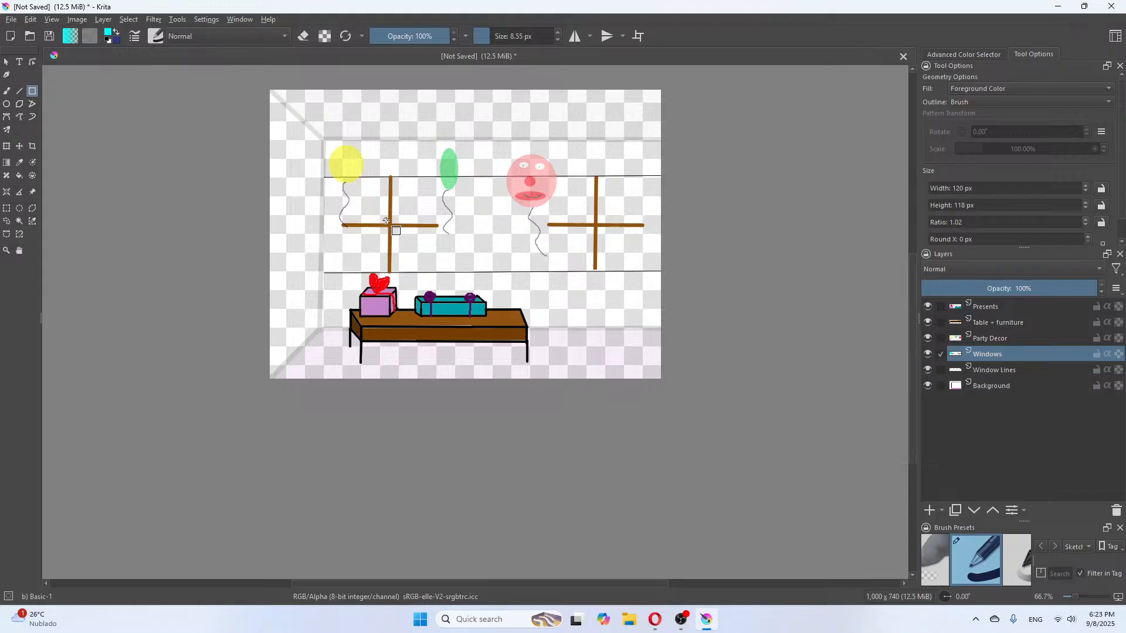
{"action": "left_click_drag", "start_coordinate": [387, 223], "coordinate": [346, 176]}
{"action": "key", "text": "ctrl+z"}
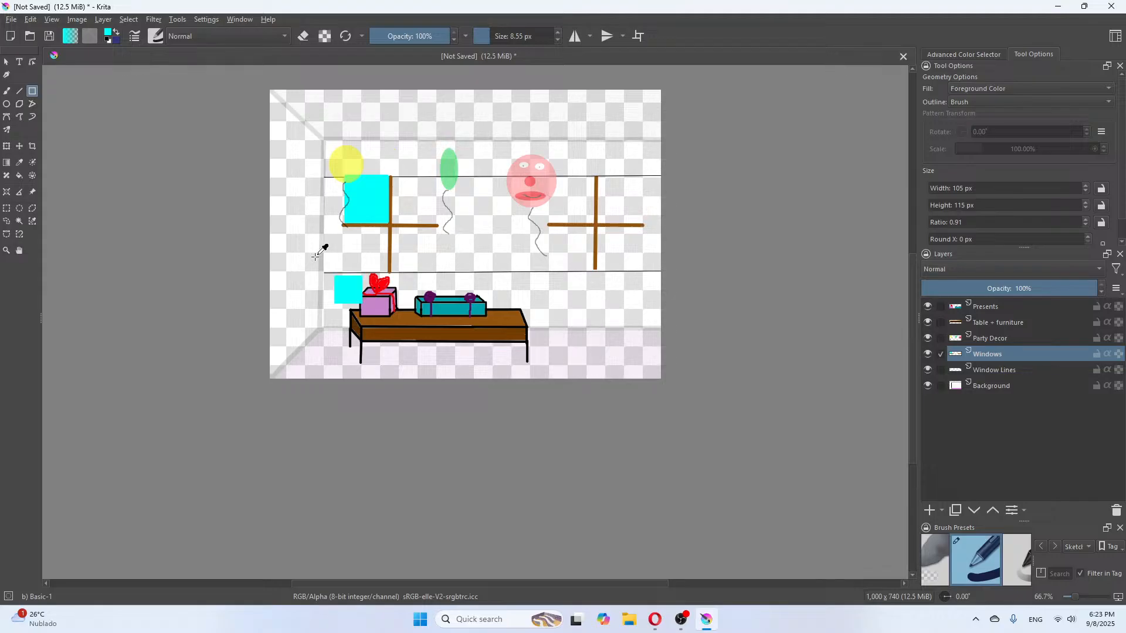
{"action": "key", "text": "ctrl+z"}
{"action": "left_click_drag", "start_coordinate": [346, 179], "coordinate": [390, 224]}
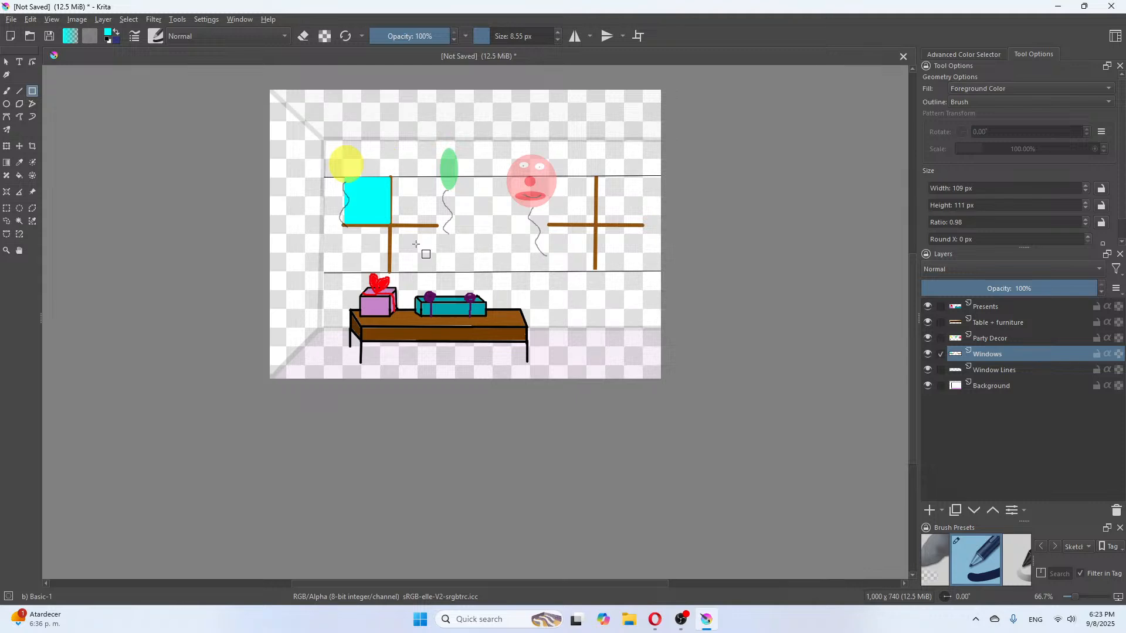
{"action": "key", "text": "ctrl+z"}
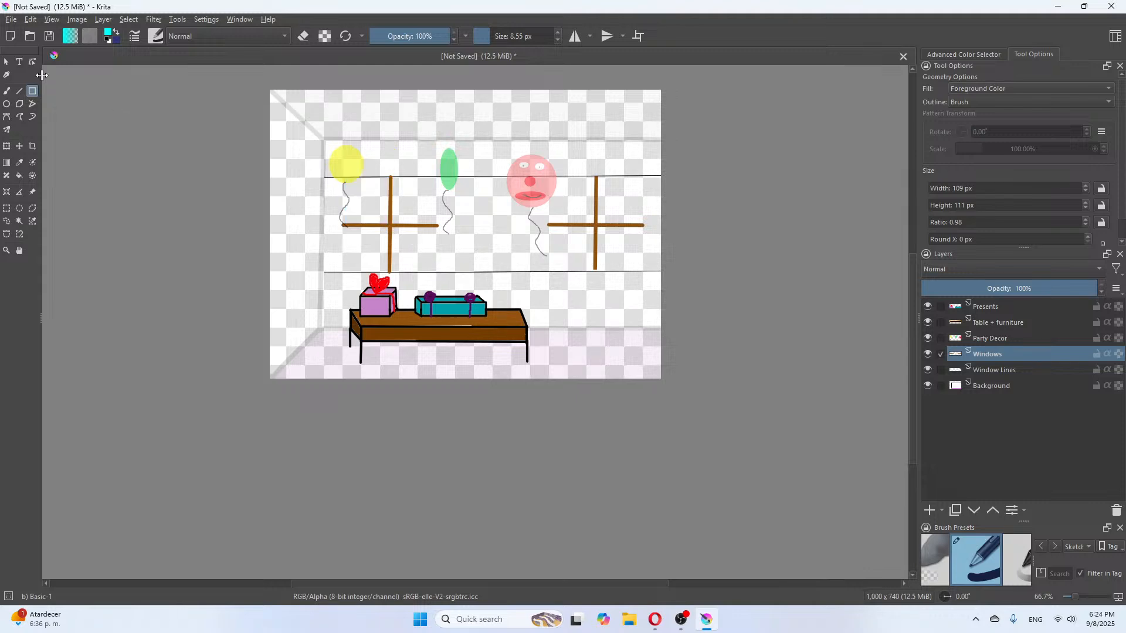
Draw a cyan rectangular outline around the left window's brown cross with straight lines between the two guide lines
{"action": "left_click", "coordinate": [19, 91]}
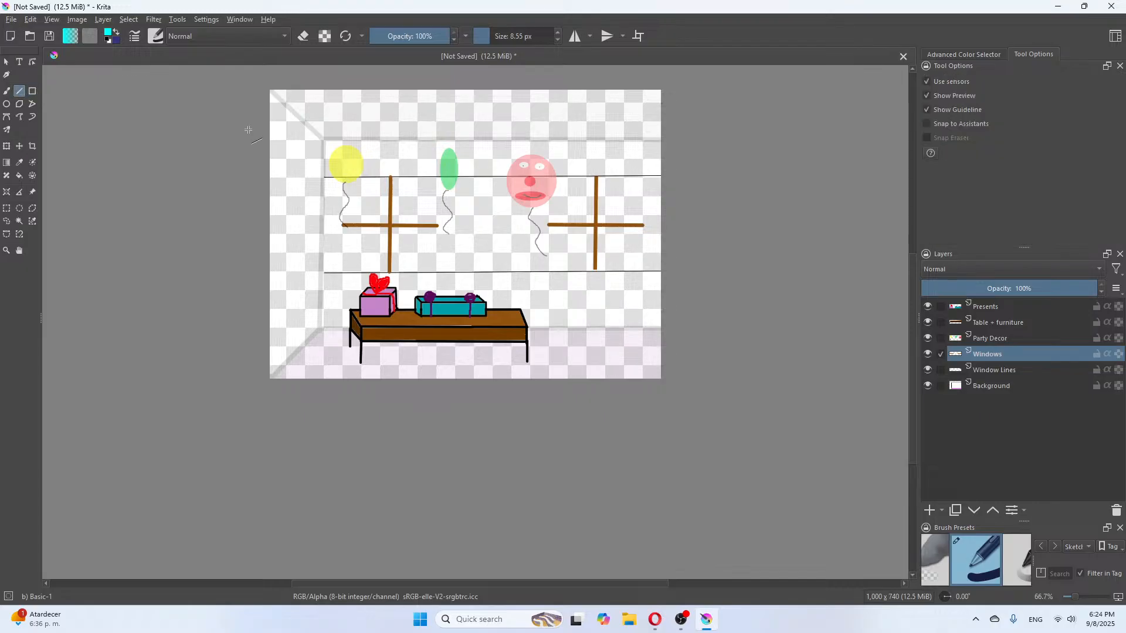
{"action": "left_click", "coordinate": [980, 54]}
{"action": "mouse_move", "coordinate": [344, 178]}
{"action": "left_mouse_down"}
{"action": "mouse_move", "coordinate": [391, 178]}
{"action": "mouse_move", "coordinate": [342, 217]}
{"action": "mouse_move", "coordinate": [345, 275]}
{"action": "mouse_move", "coordinate": [438, 272]}
{"action": "mouse_move", "coordinate": [437, 179]}
{"action": "left_mouse_up"}
{"action": "left_click_drag", "start_coordinate": [392, 178], "coordinate": [392, 179]}
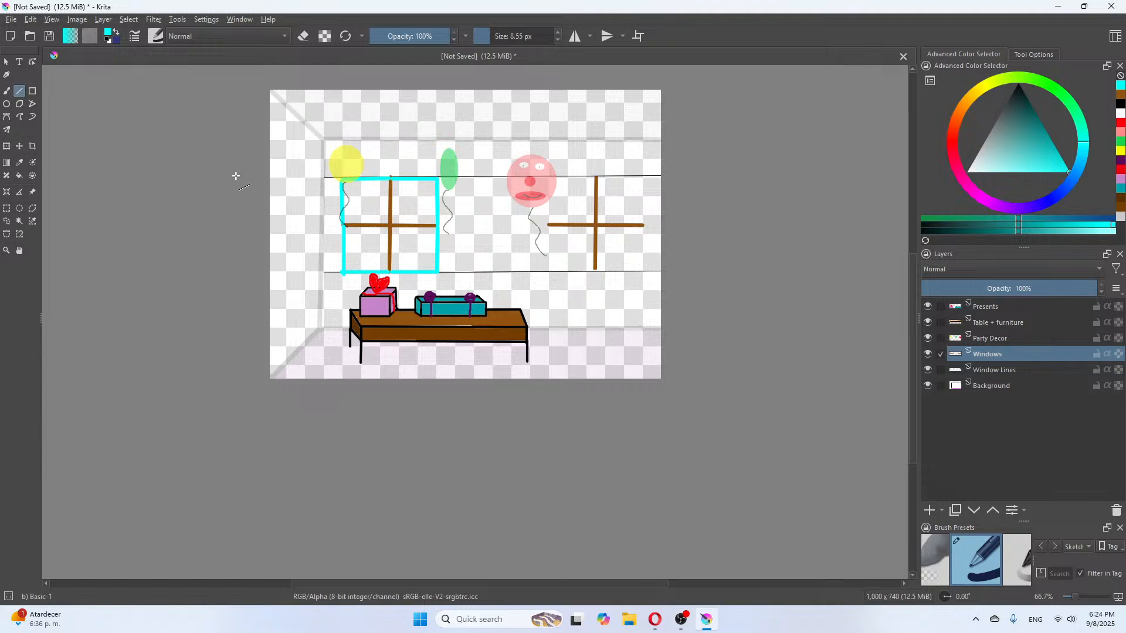
Repaint the ends of the left window's cross in brown over the cyan outline with the freehand brush
{"action": "left_click", "coordinate": [6, 91]}
{"action": "left_click", "coordinate": [1120, 94]}
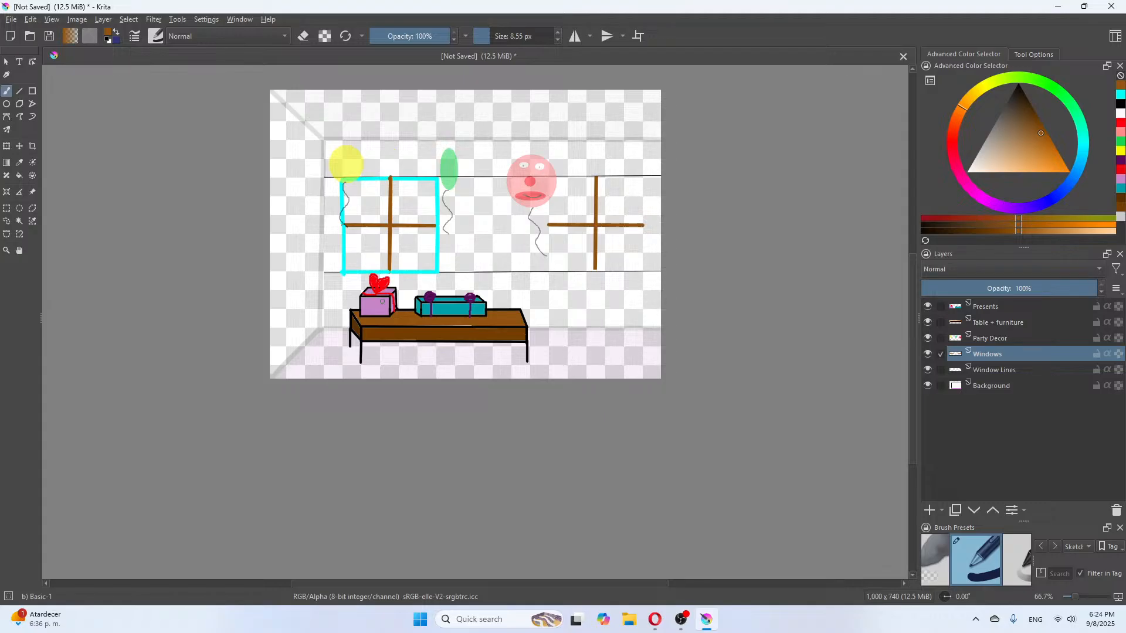
{"action": "left_click_drag", "start_coordinate": [389, 275], "coordinate": [388, 270]}
Fill all four panes of the left window with bright cyan
{"action": "left_click", "coordinate": [1121, 95]}
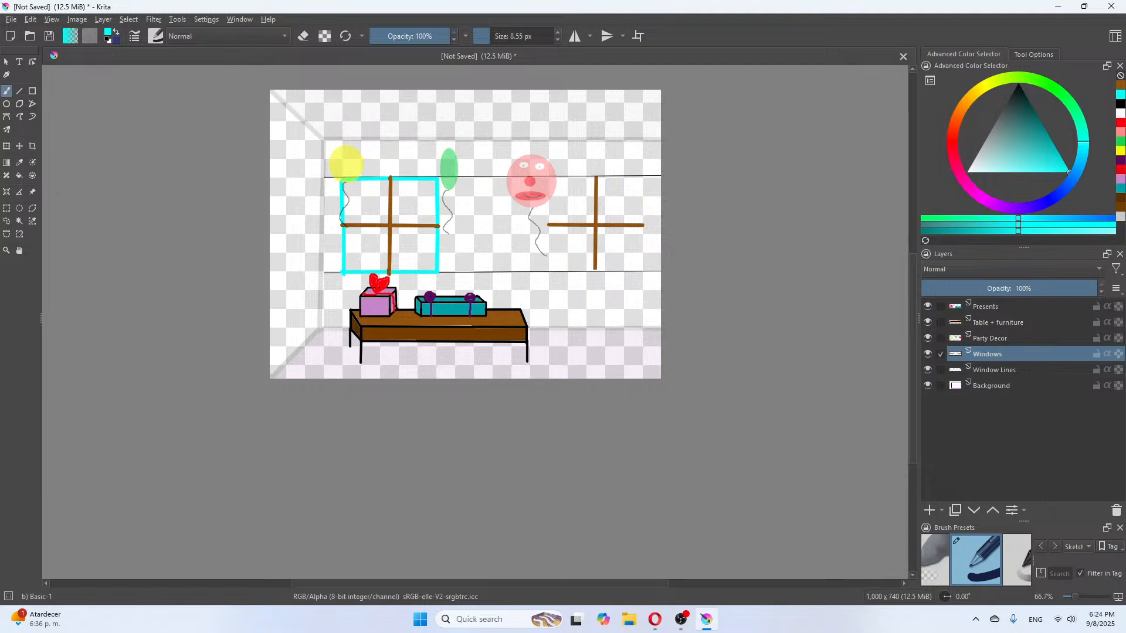
{"action": "left_click", "coordinate": [19, 175]}
{"action": "left_click", "coordinate": [373, 213]}
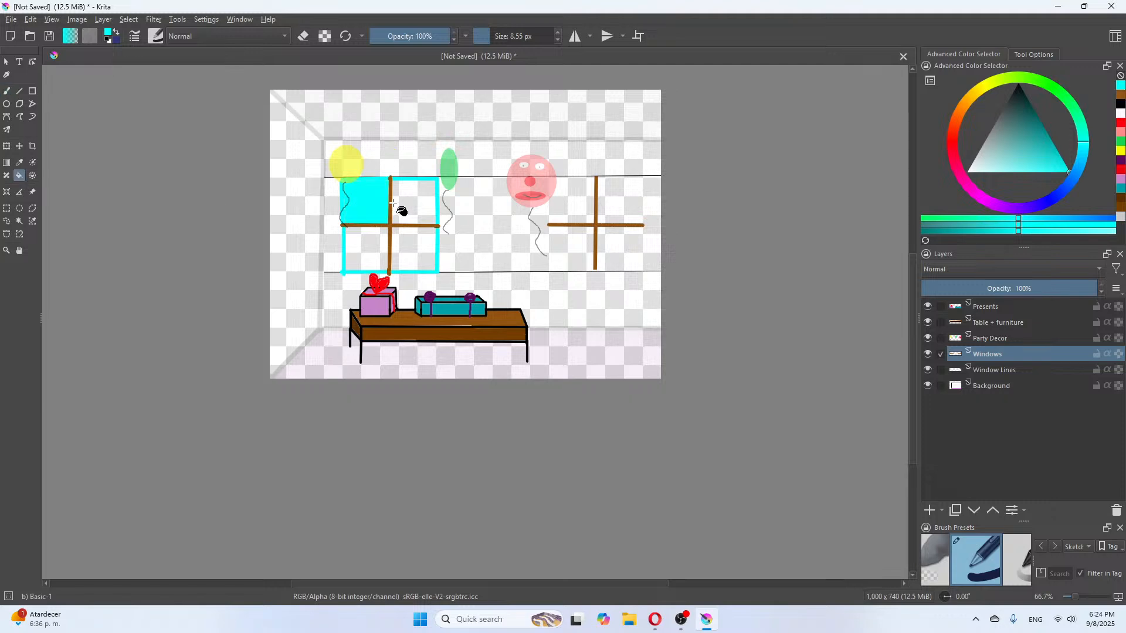
{"action": "left_click", "coordinate": [419, 206]}
{"action": "left_click", "coordinate": [412, 250]}
{"action": "left_click", "coordinate": [372, 249]}
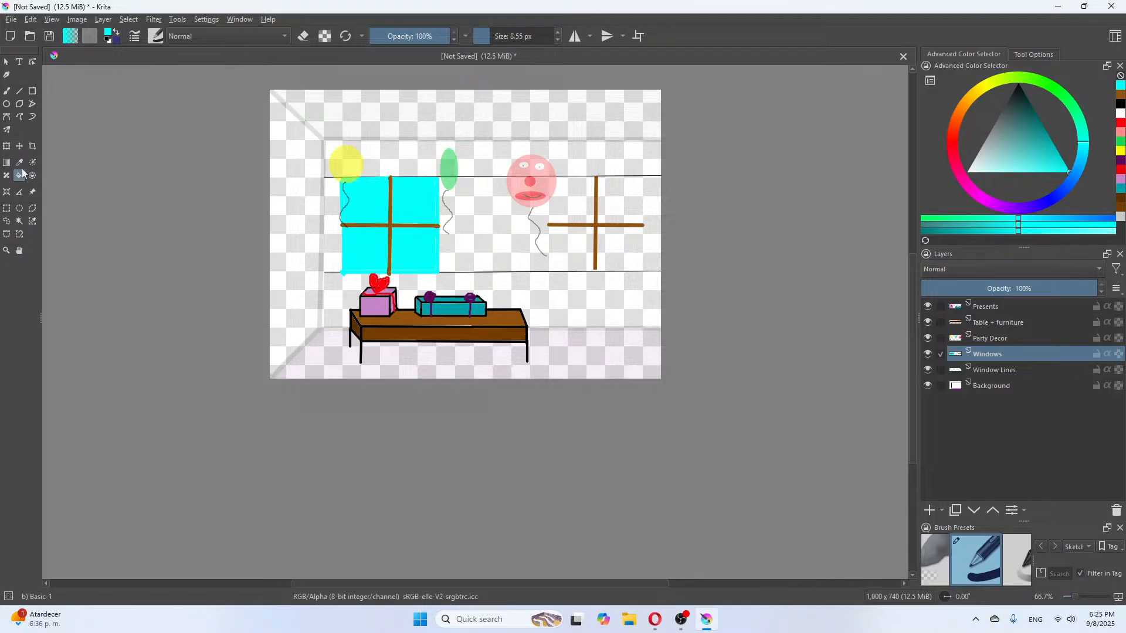
Copy the cyan-paned left window, paste it into the active layer and move the copy over the right brown cross
{"action": "left_click", "coordinate": [7, 209]}
{"action": "left_click_drag", "start_coordinate": [492, 280], "coordinate": [316, 174]}
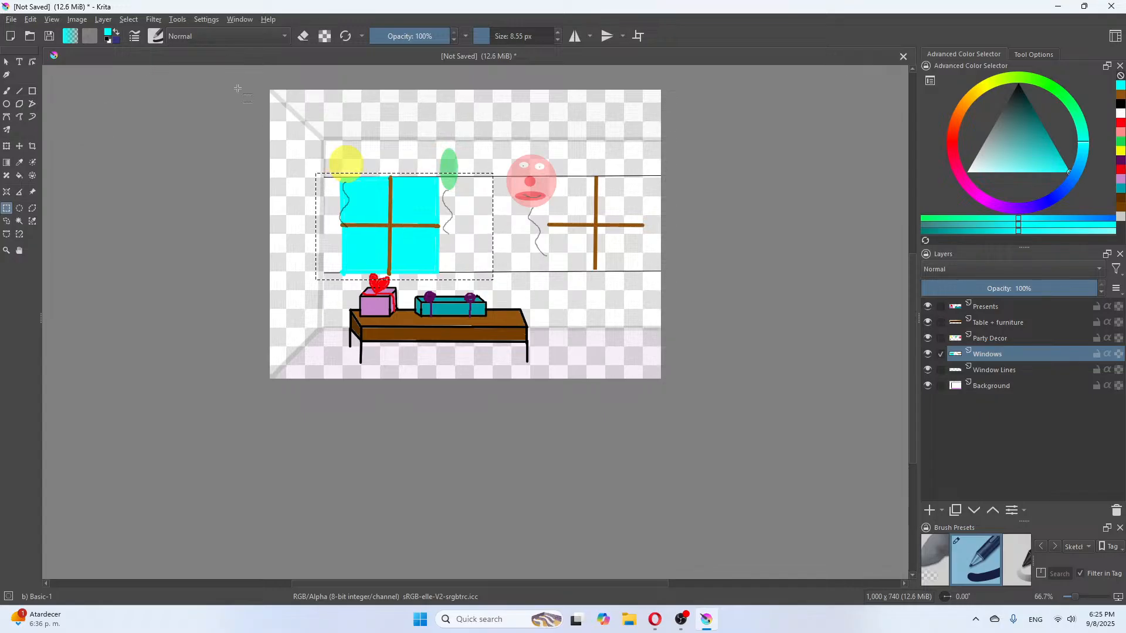
{"action": "left_click", "coordinate": [33, 19]}
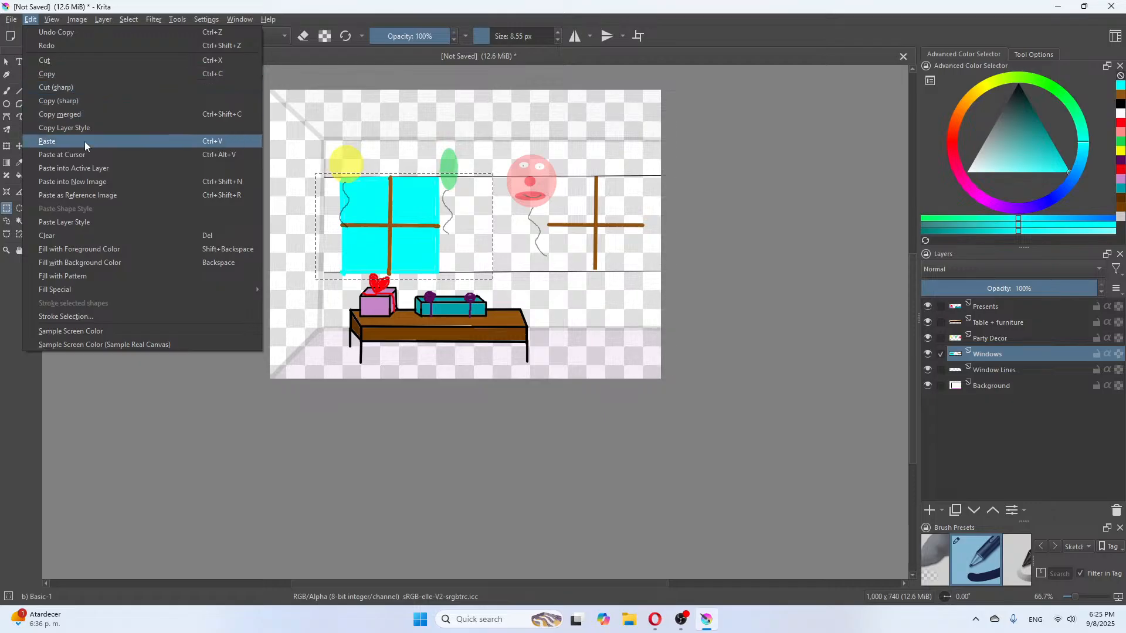
{"action": "left_click", "coordinate": [86, 168]}
{"action": "left_click_drag", "start_coordinate": [407, 241], "coordinate": [602, 217]}
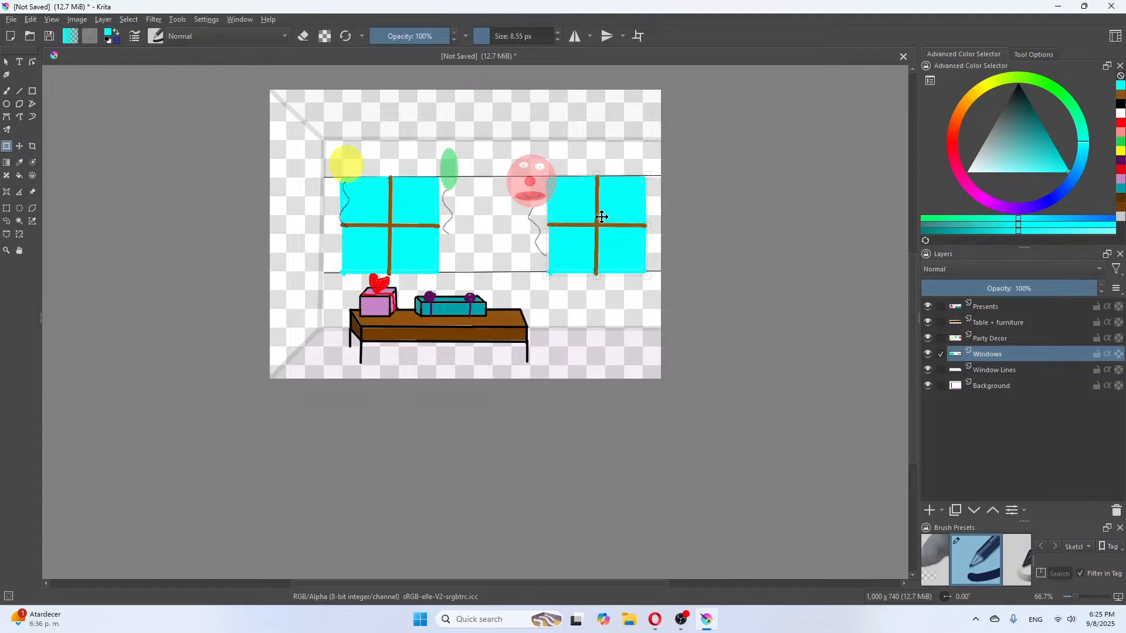
{"action": "left_click_drag", "start_coordinate": [601, 217], "coordinate": [602, 216]}
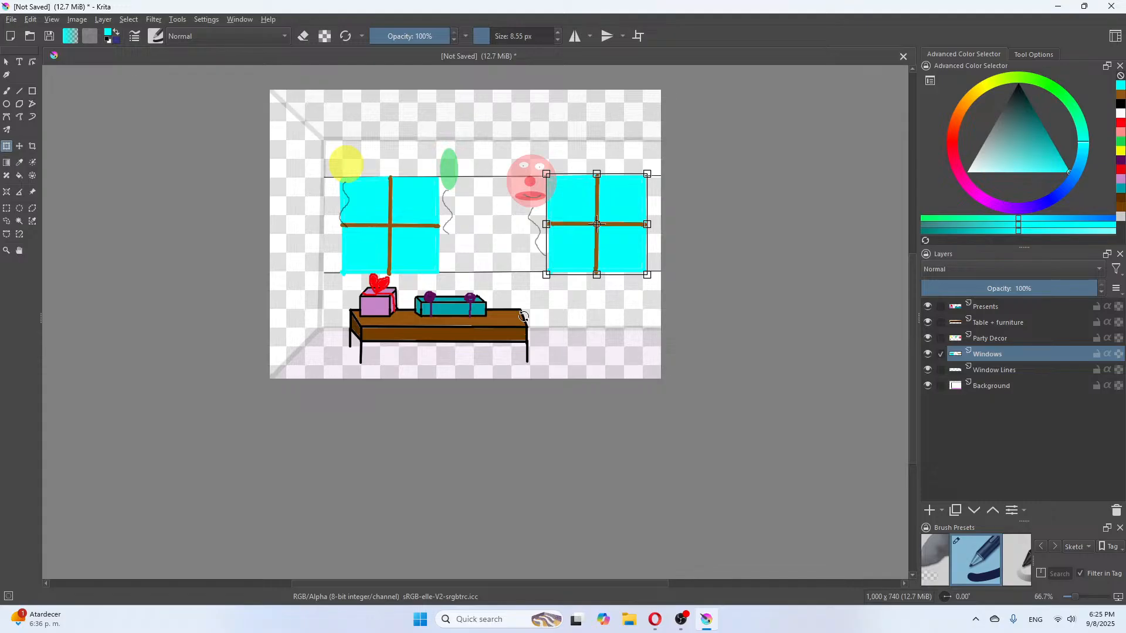
Paint short white diagonal glare strokes in every pane of both windows
{"action": "left_click", "coordinate": [1121, 115]}
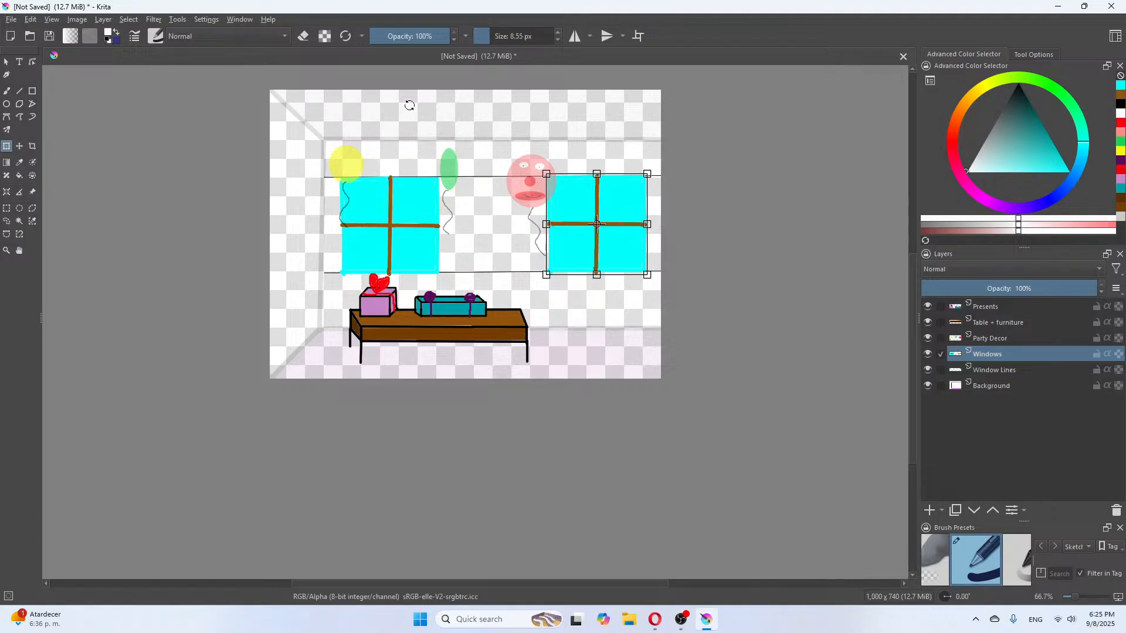
{"action": "left_click_drag", "start_coordinate": [491, 37], "coordinate": [479, 38]}
{"action": "left_click", "coordinate": [9, 92]}
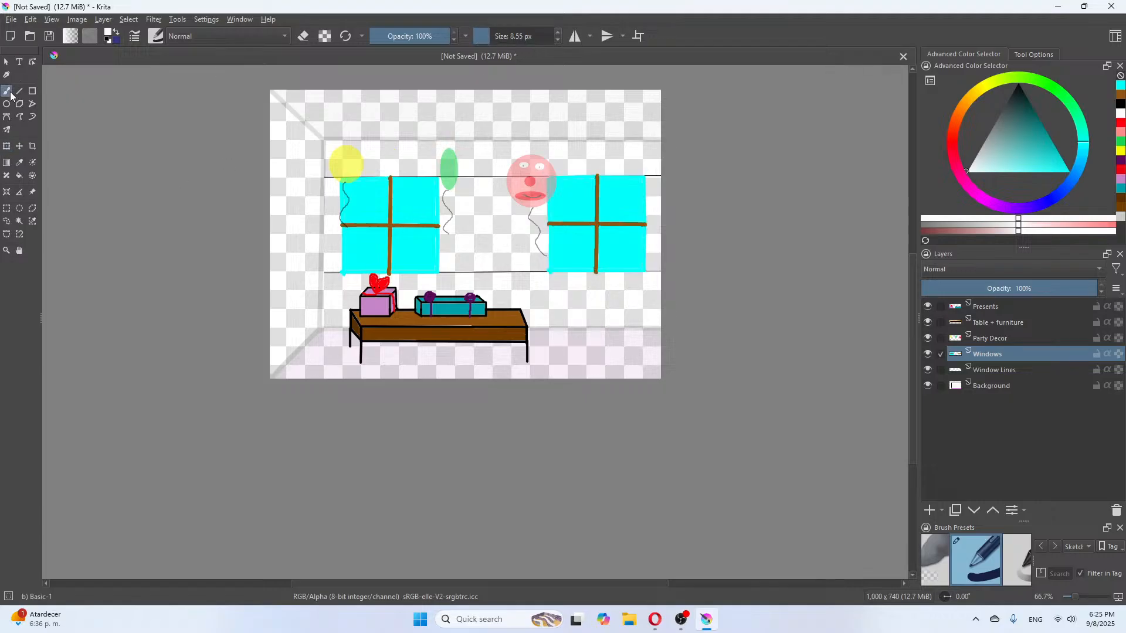
{"action": "mouse_move", "coordinate": [354, 194]}
{"action": "left_mouse_down"}
{"action": "mouse_move", "coordinate": [411, 215]}
{"action": "mouse_move", "coordinate": [428, 206]}
{"action": "left_mouse_up"}
{"action": "left_click_drag", "start_coordinate": [351, 257], "coordinate": [369, 266]}
{"action": "mouse_move", "coordinate": [373, 241]}
{"action": "left_mouse_down"}
{"action": "mouse_move", "coordinate": [421, 264]}
{"action": "mouse_move", "coordinate": [431, 246]}
{"action": "left_mouse_up"}
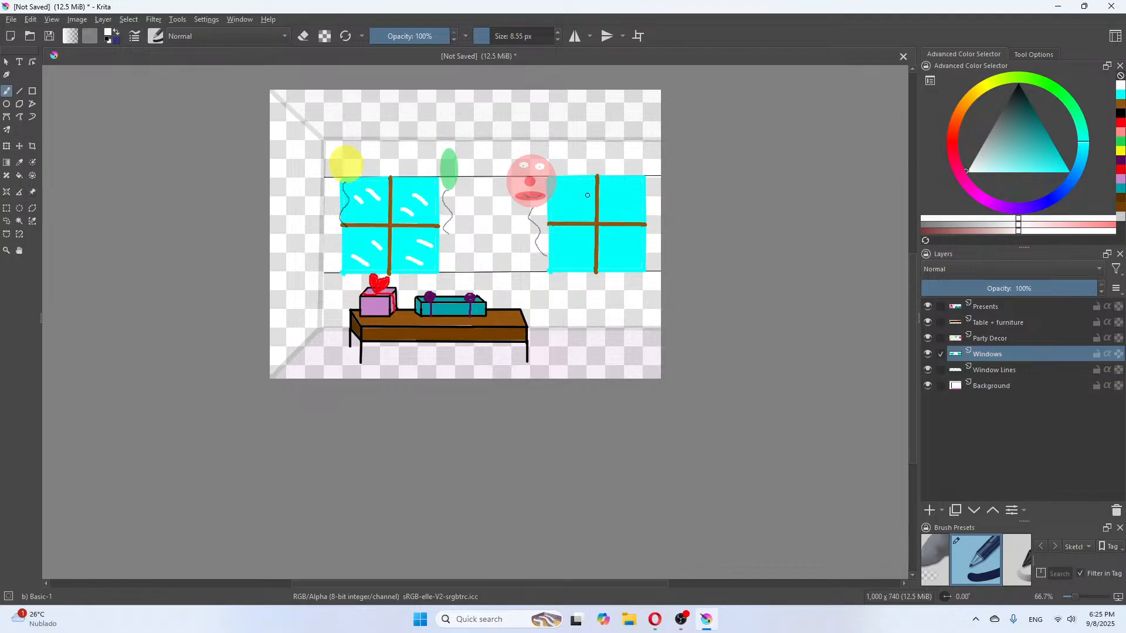
{"action": "mouse_move", "coordinate": [571, 197]}
{"action": "left_mouse_down"}
{"action": "mouse_move", "coordinate": [579, 189]}
{"action": "mouse_move", "coordinate": [617, 212]}
{"action": "left_mouse_up"}
{"action": "mouse_move", "coordinate": [565, 255]}
{"action": "left_mouse_down"}
{"action": "mouse_move", "coordinate": [574, 237]}
{"action": "mouse_move", "coordinate": [619, 262]}
{"action": "mouse_move", "coordinate": [609, 243]}
{"action": "left_mouse_up"}
Make the Window Lines layer fully transparent and set the Background layer's opacity to 100%
{"action": "left_click", "coordinate": [1002, 372]}
{"action": "left_click_drag", "start_coordinate": [1084, 288], "coordinate": [882, 299]}
{"action": "left_click", "coordinate": [1007, 389]}
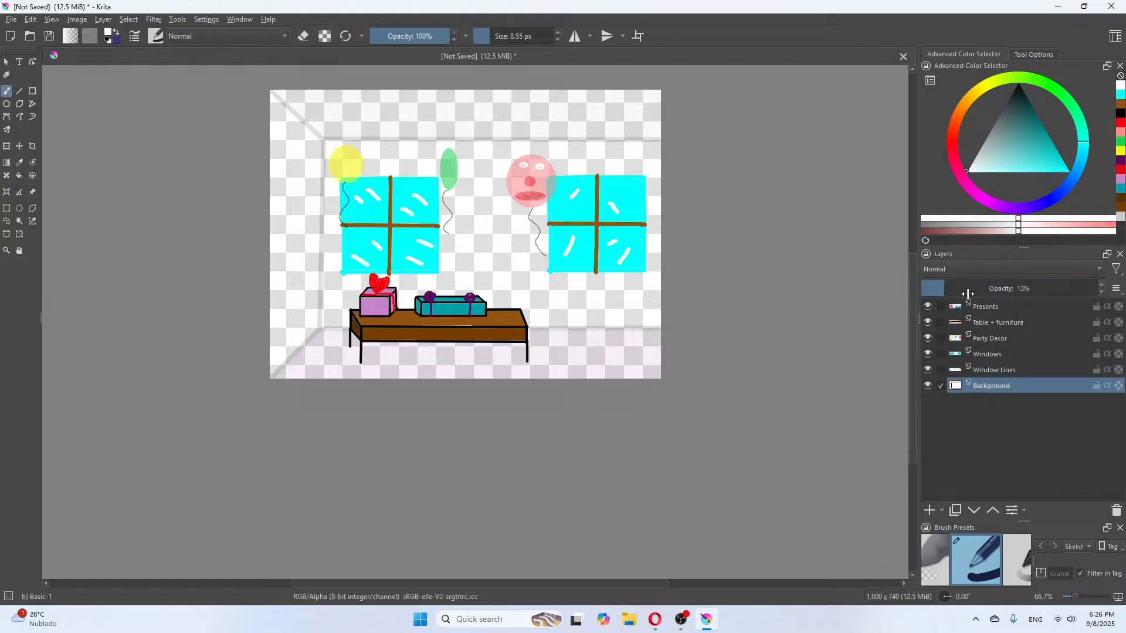
{"action": "left_click_drag", "start_coordinate": [953, 292], "coordinate": [1120, 296]}
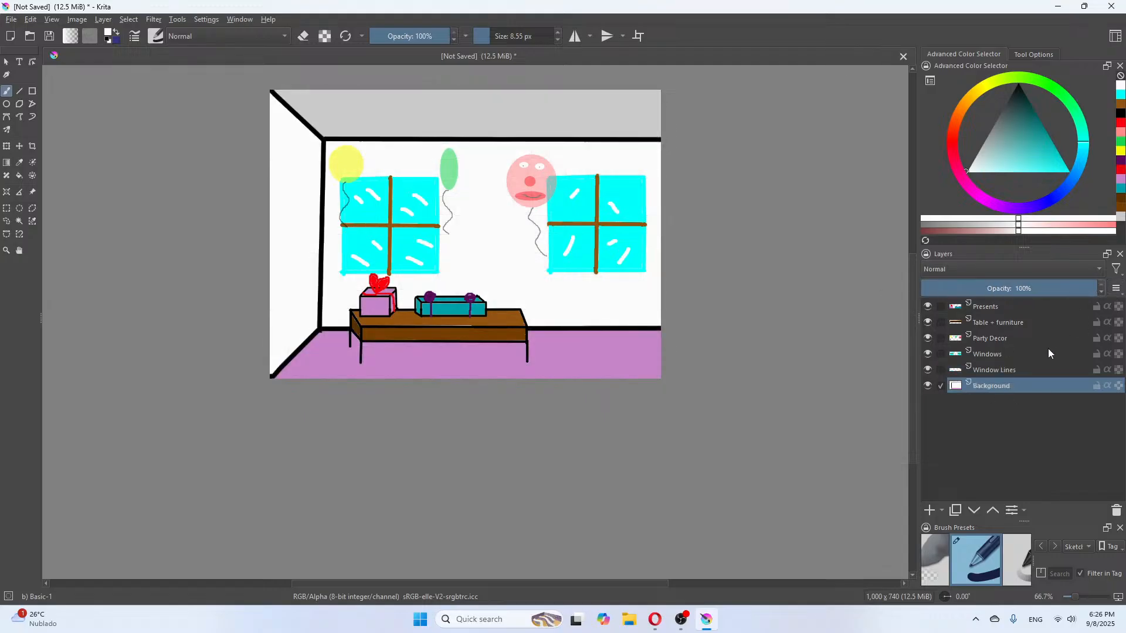
Set the Party Decor layer's opacity to 100%
{"action": "left_click", "coordinate": [1009, 314]}
{"action": "left_click", "coordinate": [1012, 323]}
{"action": "left_click", "coordinate": [1011, 340]}
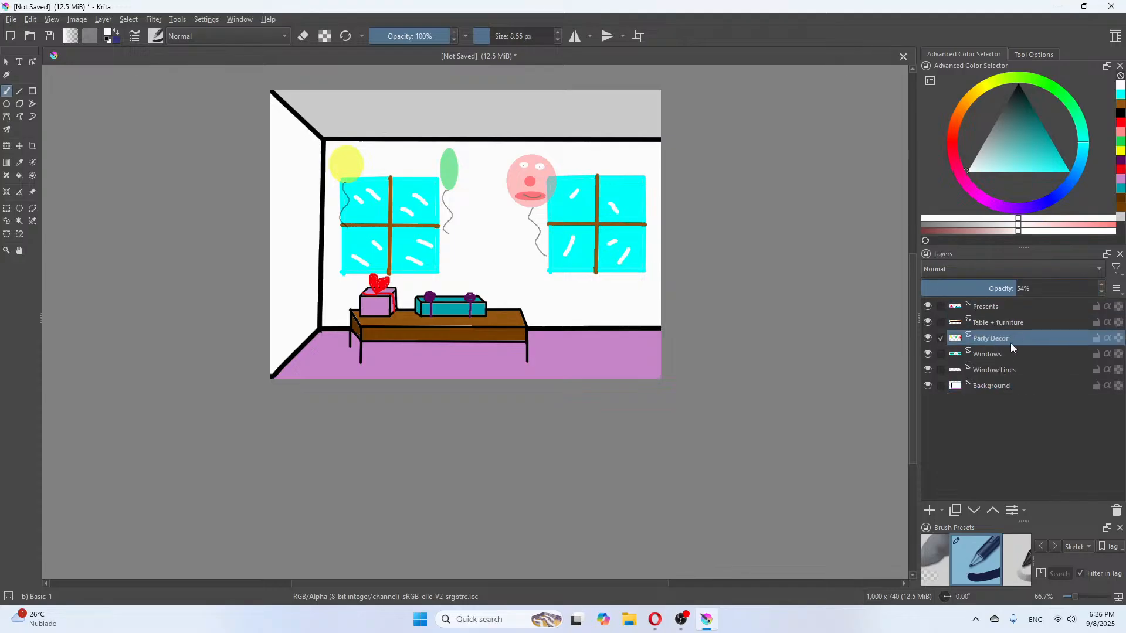
{"action": "left_click", "coordinate": [1051, 291]}
{"action": "left_click_drag", "start_coordinate": [1051, 290], "coordinate": [1096, 299]}
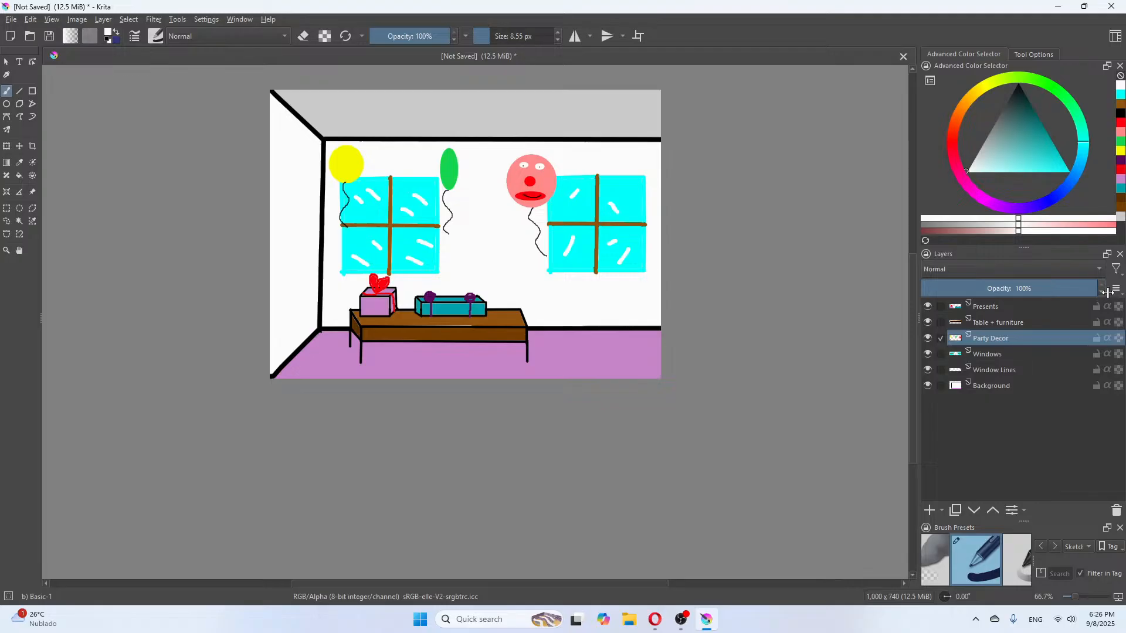
Choose a pale pink and fill the side wall and the back wall with it on the Background layer
{"action": "mouse_move", "coordinate": [998, 354]}
{"action": "left_click", "coordinate": [1121, 152]}
{"action": "left_click", "coordinate": [1121, 86]}
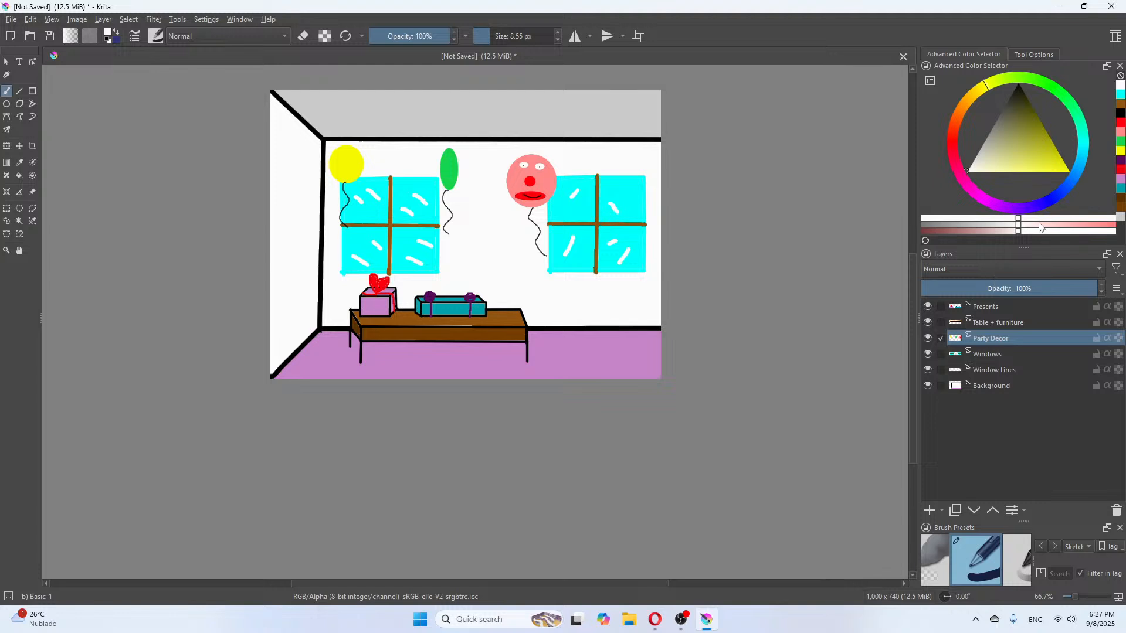
{"action": "left_click_drag", "start_coordinate": [1024, 228], "coordinate": [1050, 225]}
{"action": "left_click", "coordinate": [19, 176]}
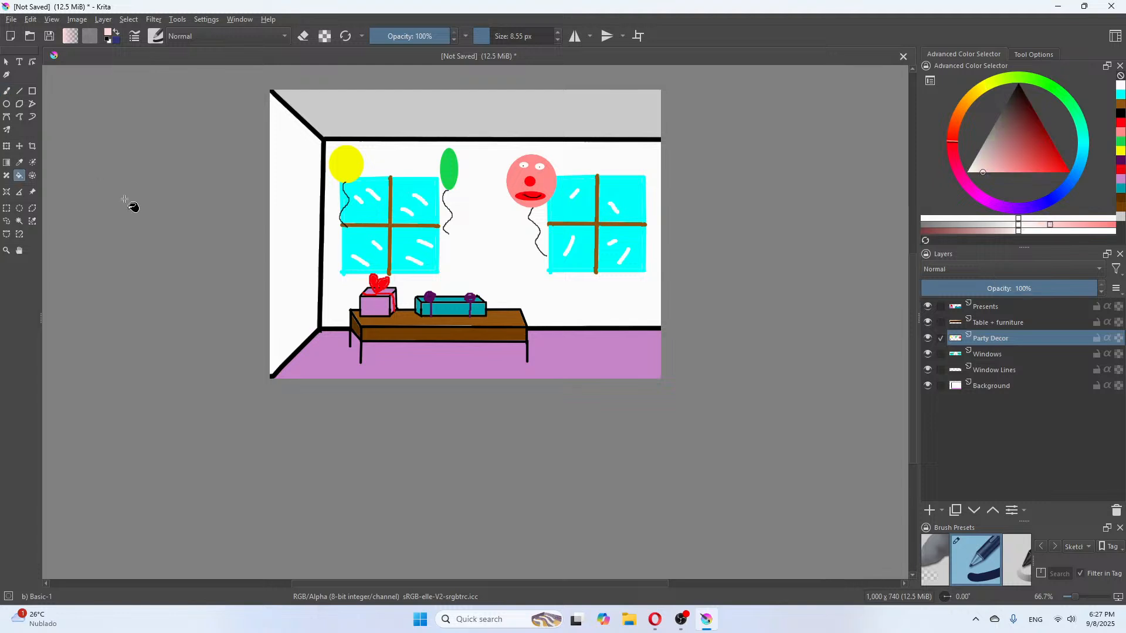
{"action": "left_click", "coordinate": [287, 206]}
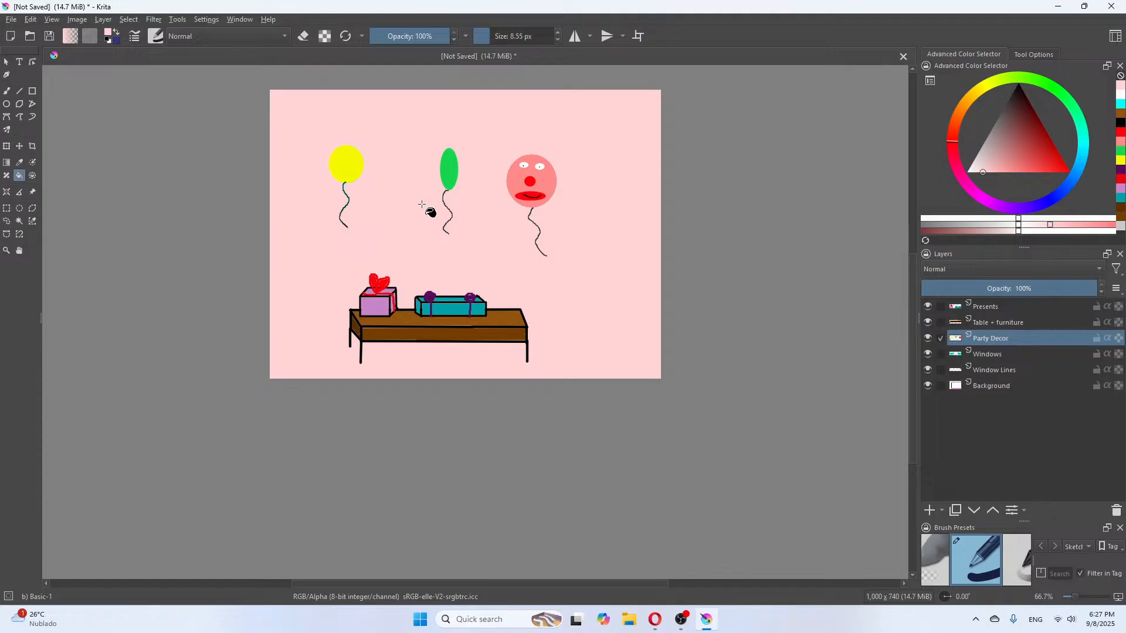
{"action": "key", "text": "ctrl+z"}
{"action": "left_click", "coordinate": [962, 388]}
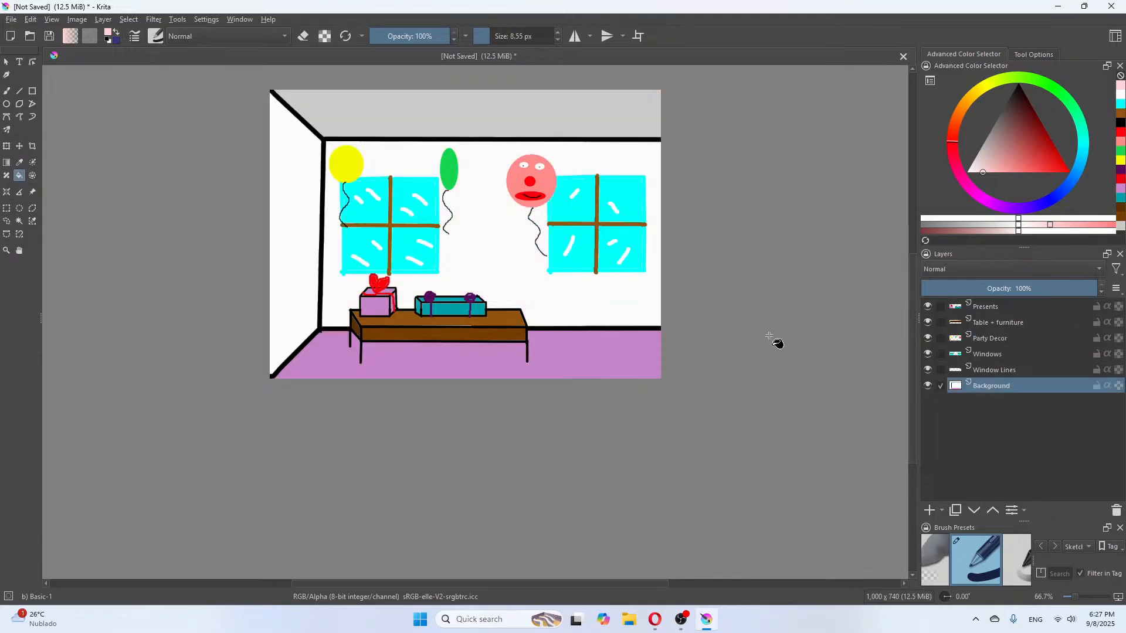
{"action": "left_click", "coordinate": [297, 242]}
{"action": "left_click", "coordinate": [482, 251]}
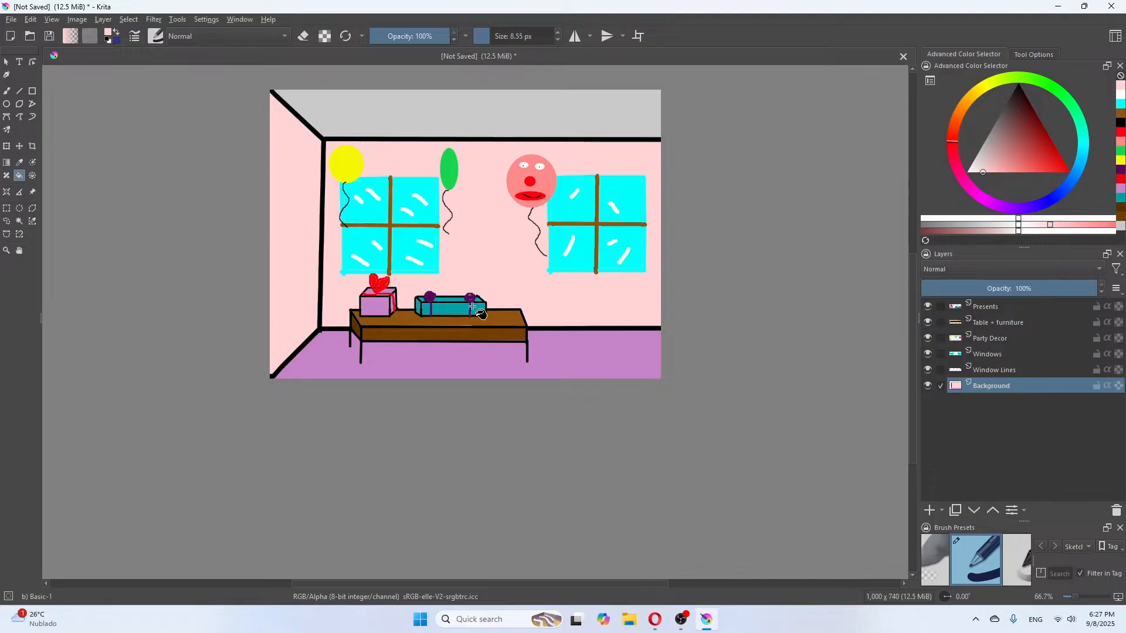
Switch to the Opera browser, search Google Images for "fluorescent light" and open Wikipedia's fluorescent lamp picture as a reference
{"action": "left_click", "coordinate": [656, 620]}
{"action": "key", "text": "ctrl+a"}
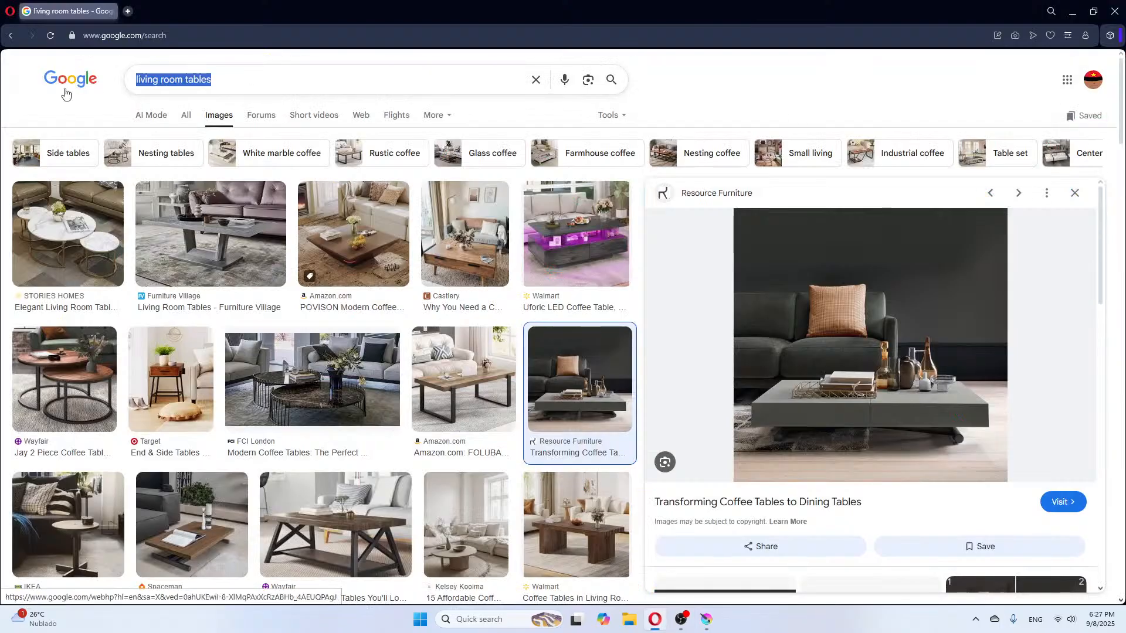
{"action": "type", "text": "fluore"}
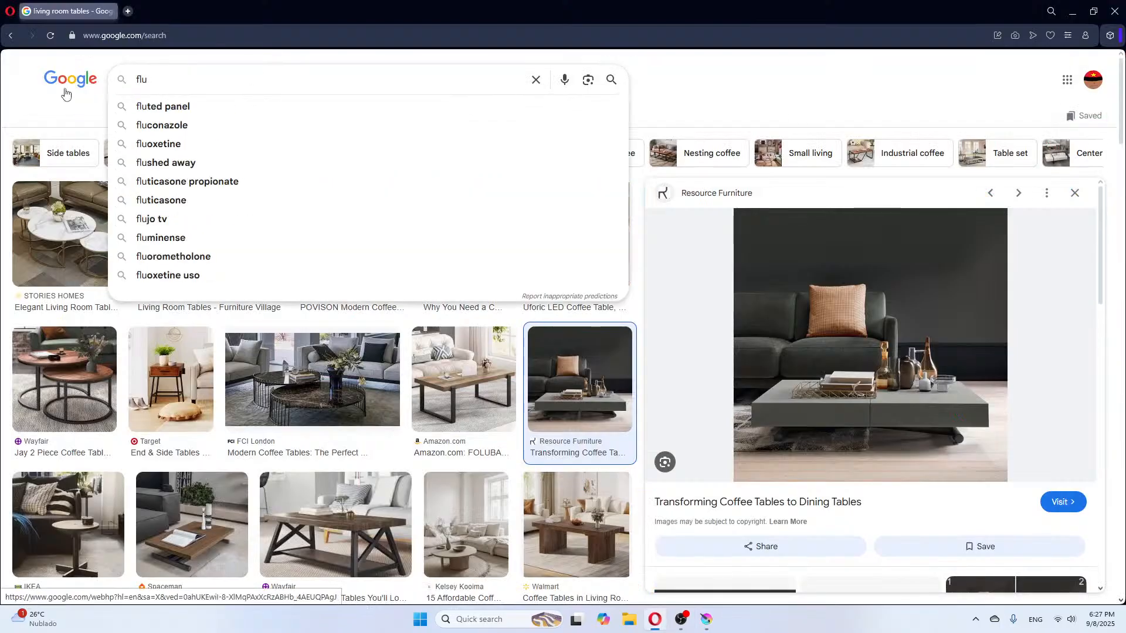
{"action": "left_click", "coordinate": [139, 107]}
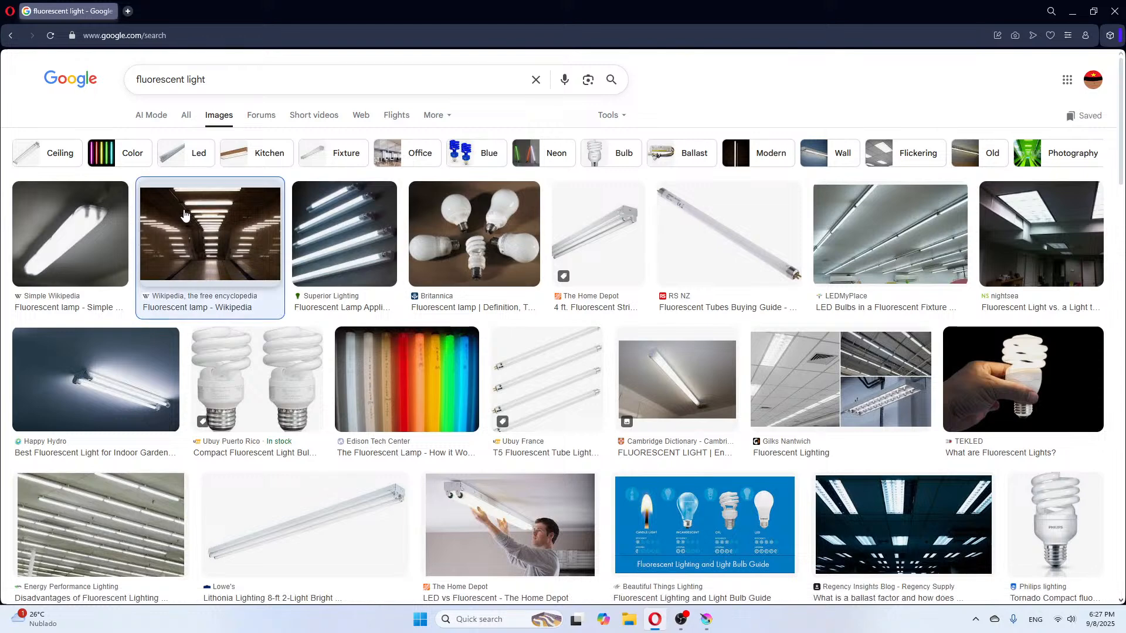
{"action": "left_click", "coordinate": [204, 216]}
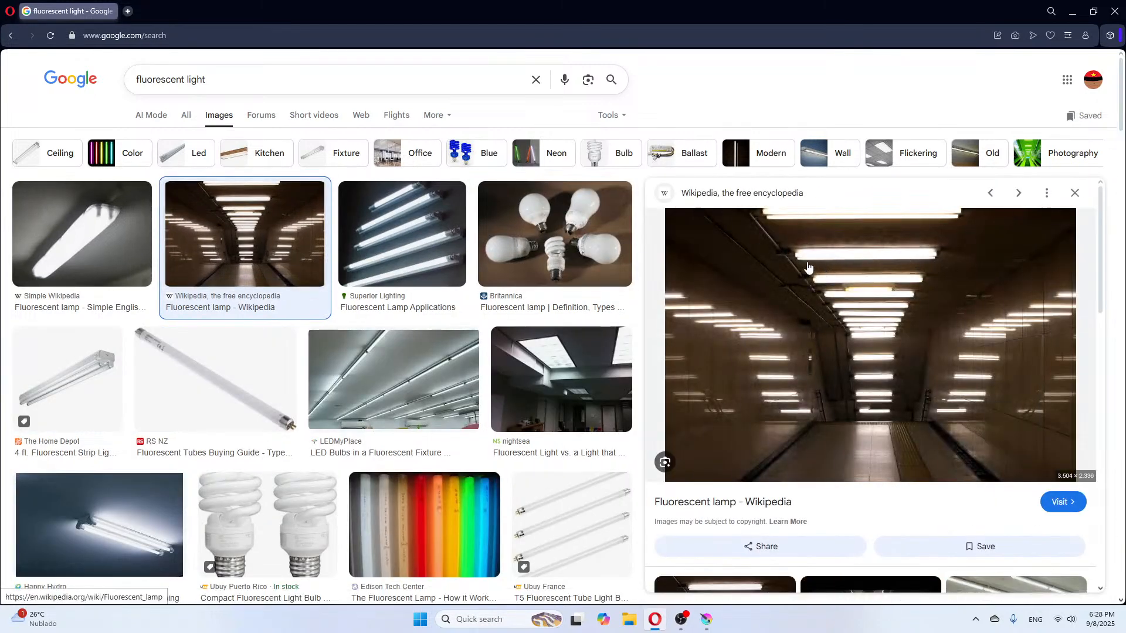
Switch to Krita and outline a narrow fluorescent light on the ceiling with thin black straight lines at a 1.32 px brush size
{"action": "left_click", "coordinate": [706, 620]}
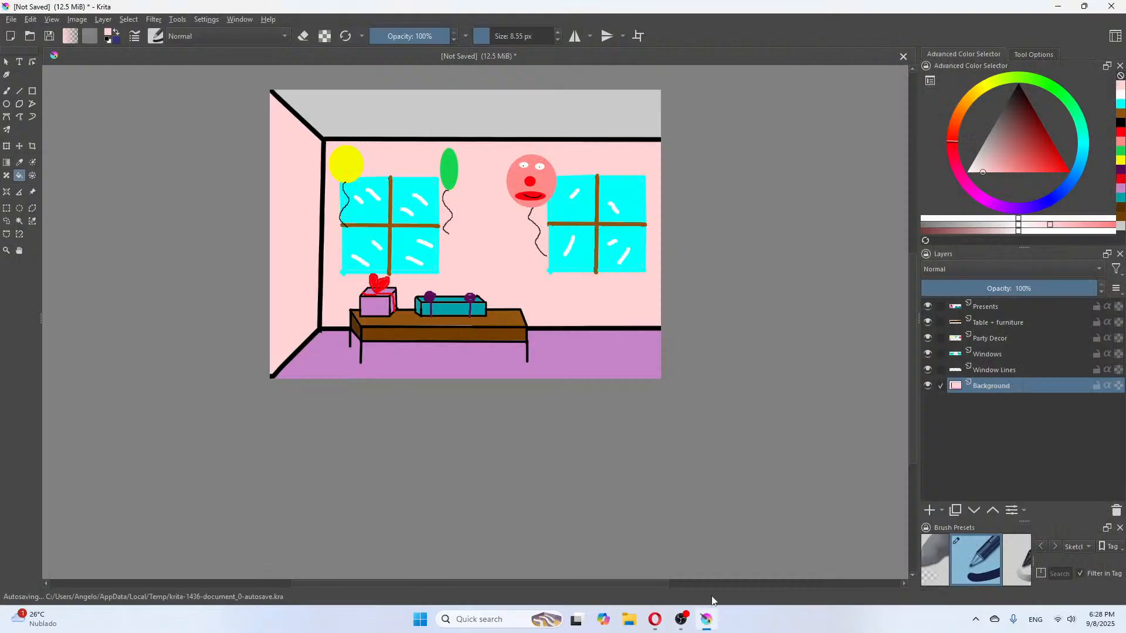
{"action": "left_click", "coordinate": [1120, 95]}
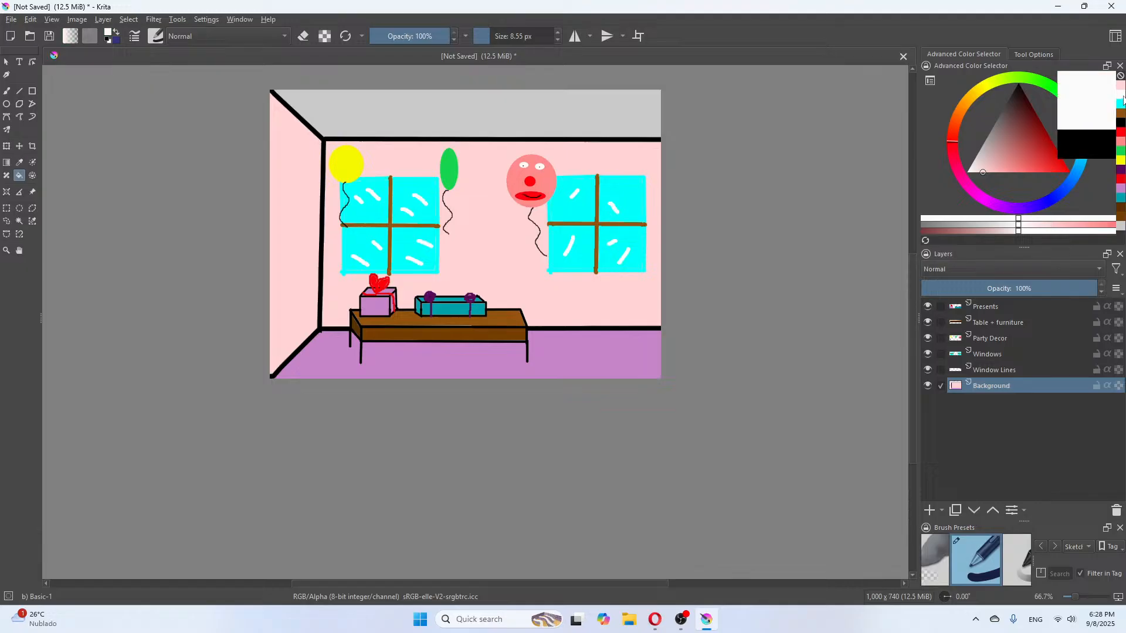
{"action": "left_click", "coordinate": [1090, 109]}
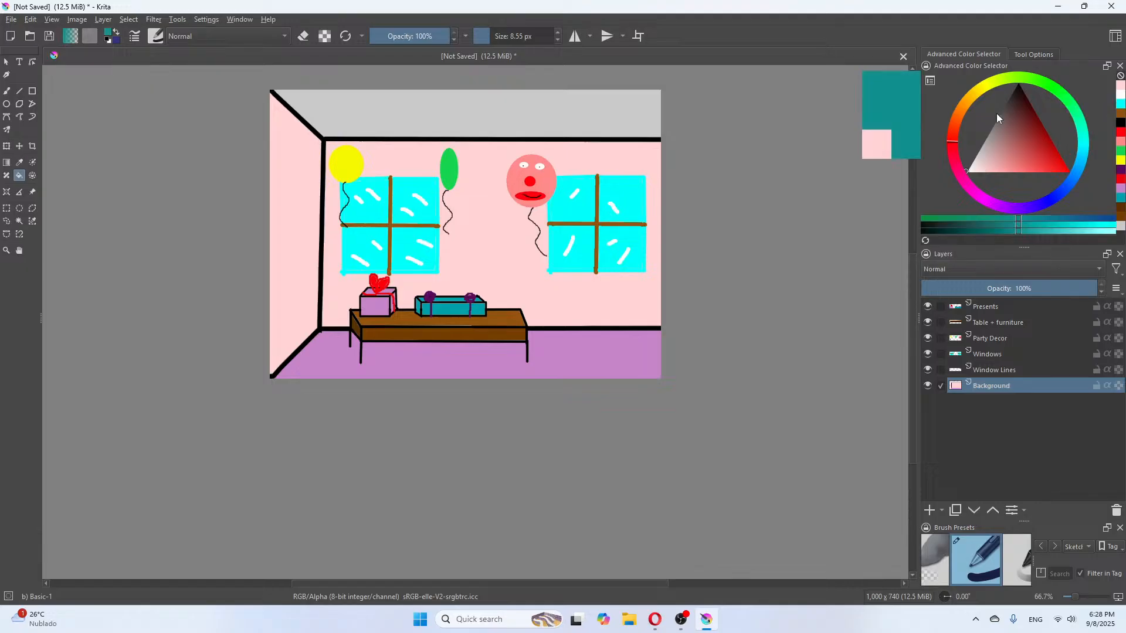
{"action": "left_click", "coordinate": [20, 91]}
{"action": "left_click_drag", "start_coordinate": [489, 36], "coordinate": [481, 36]}
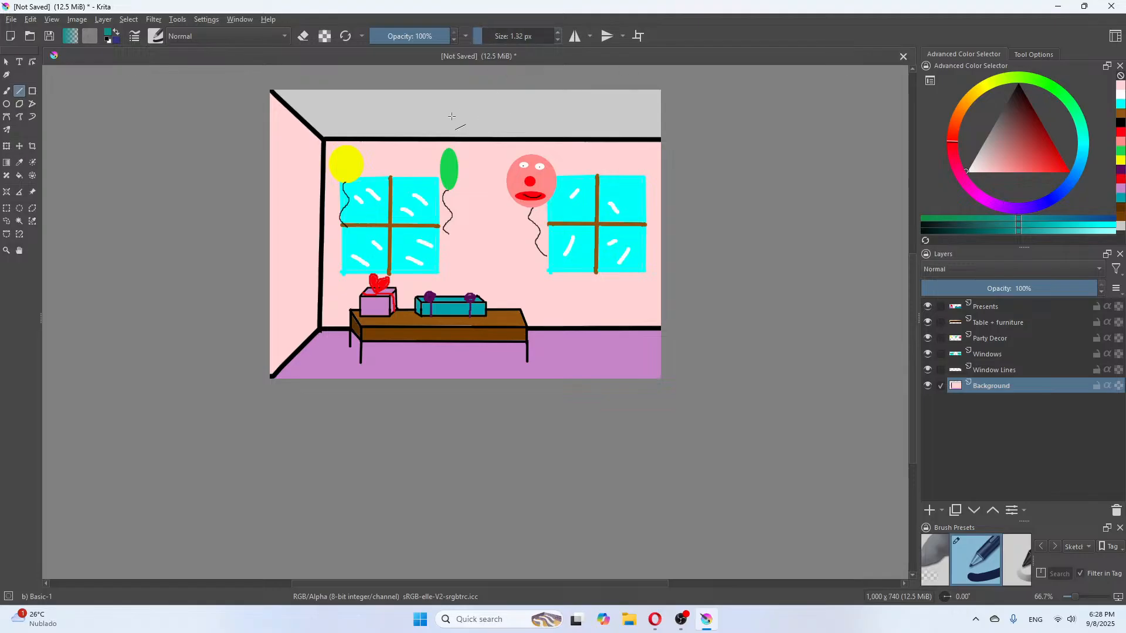
{"action": "left_click", "coordinate": [1119, 123]}
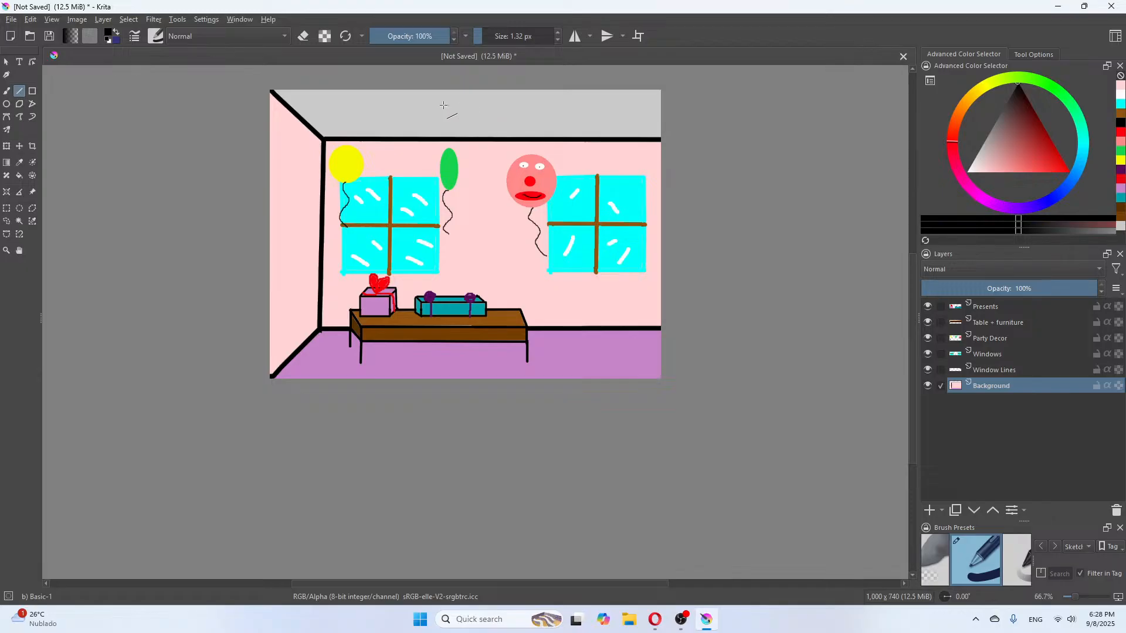
{"action": "left_click_drag", "start_coordinate": [437, 116], "coordinate": [526, 115]}
{"action": "left_click_drag", "start_coordinate": [437, 114], "coordinate": [435, 111]}
{"action": "left_click_drag", "start_coordinate": [526, 114], "coordinate": [524, 109]}
{"action": "left_click_drag", "start_coordinate": [523, 110], "coordinate": [432, 109]}
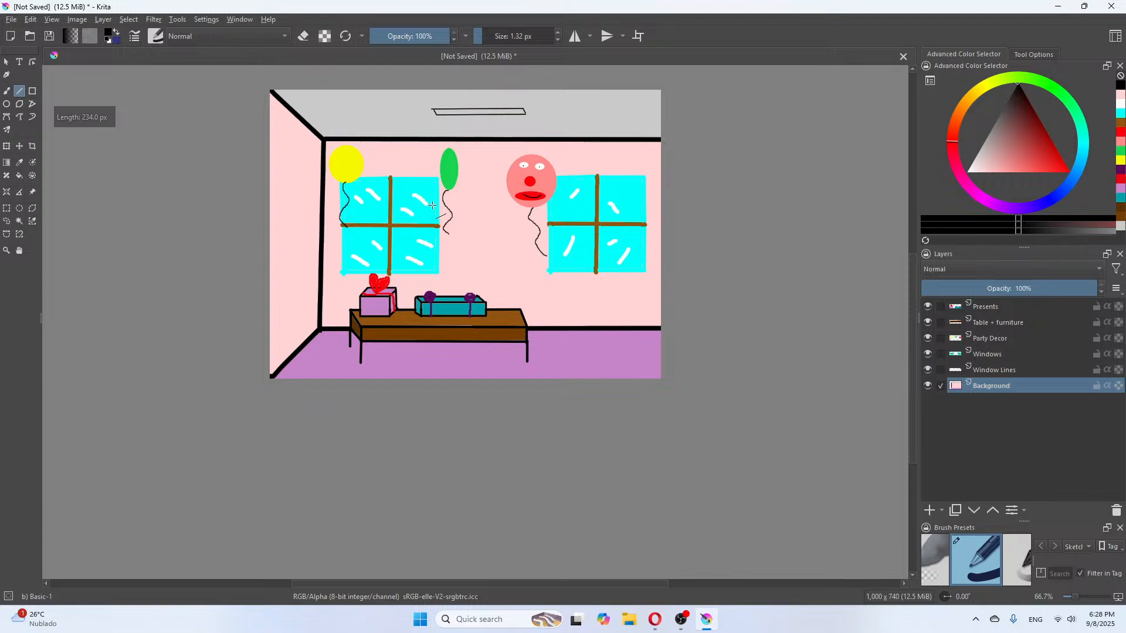
Undo the top edge of the light outline and redraw it as a straight line about 234 px long joining both short sides
{"action": "key", "text": "ctrl+z"}
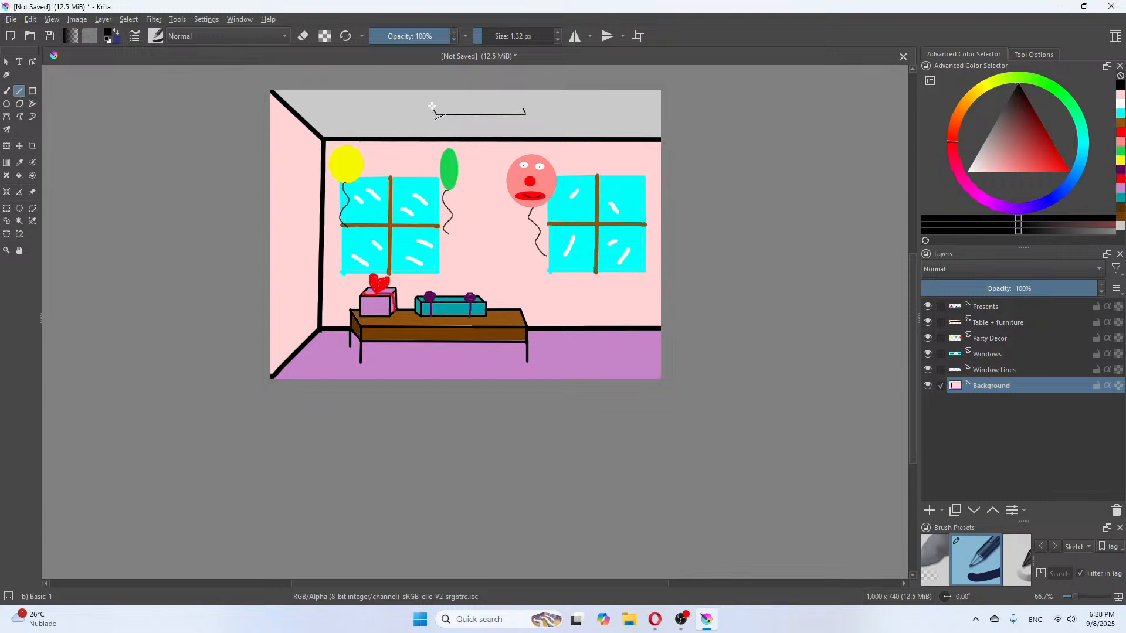
{"action": "left_click_drag", "start_coordinate": [433, 108], "coordinate": [525, 108]}
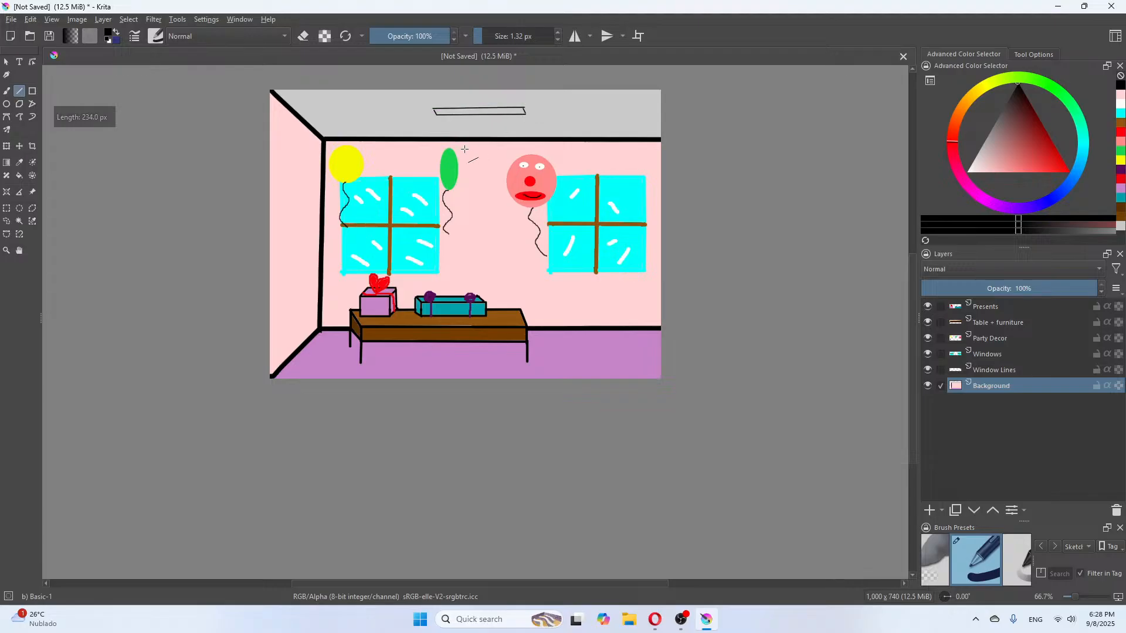
{"action": "left_click_drag", "start_coordinate": [434, 109], "coordinate": [525, 108]}
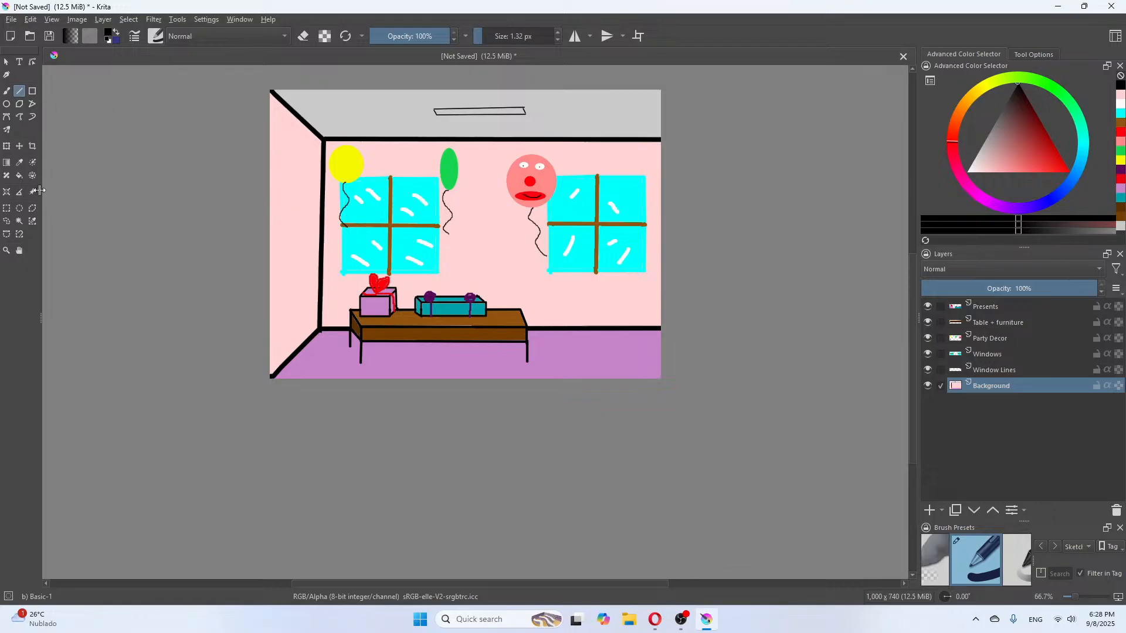
Fill the inside of the ceiling light outline with white
{"action": "left_click", "coordinate": [19, 176]}
{"action": "left_click", "coordinate": [1122, 104]}
{"action": "left_click", "coordinate": [490, 110]}
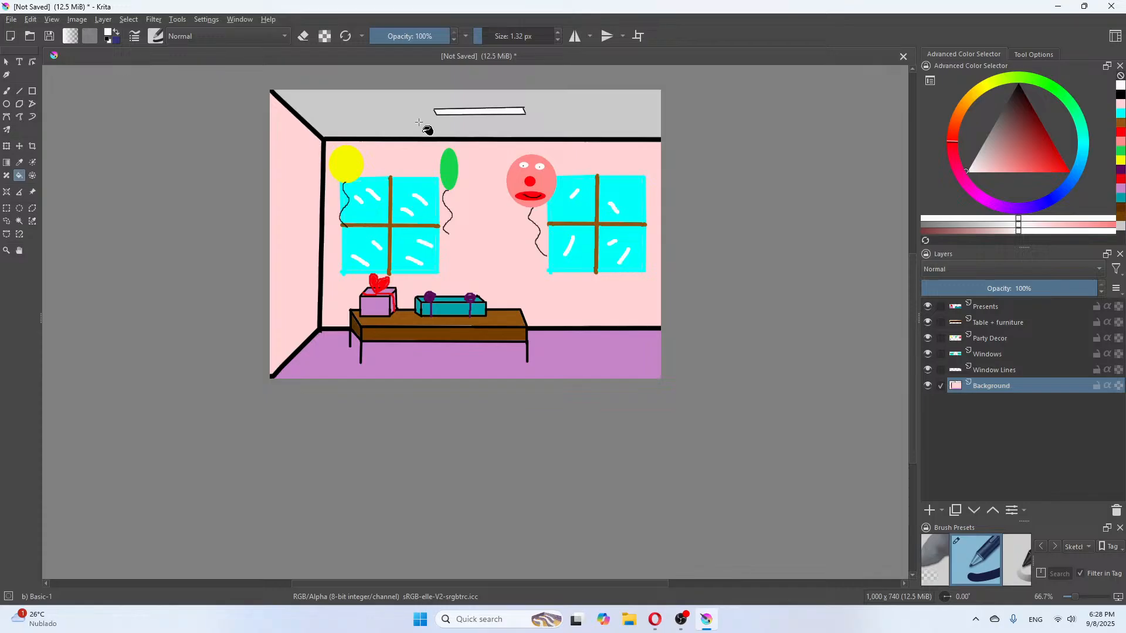
Sketch a row of short white glow strokes beneath the ceiling light using the Freehand Brush at 0.40 px
{"action": "left_click", "coordinate": [479, 39]}
{"action": "left_click", "coordinate": [19, 91]}
{"action": "left_click", "coordinate": [7, 91]}
{"action": "left_click_drag", "start_coordinate": [483, 39], "coordinate": [480, 38]}
{"action": "left_click", "coordinate": [11, 19]}
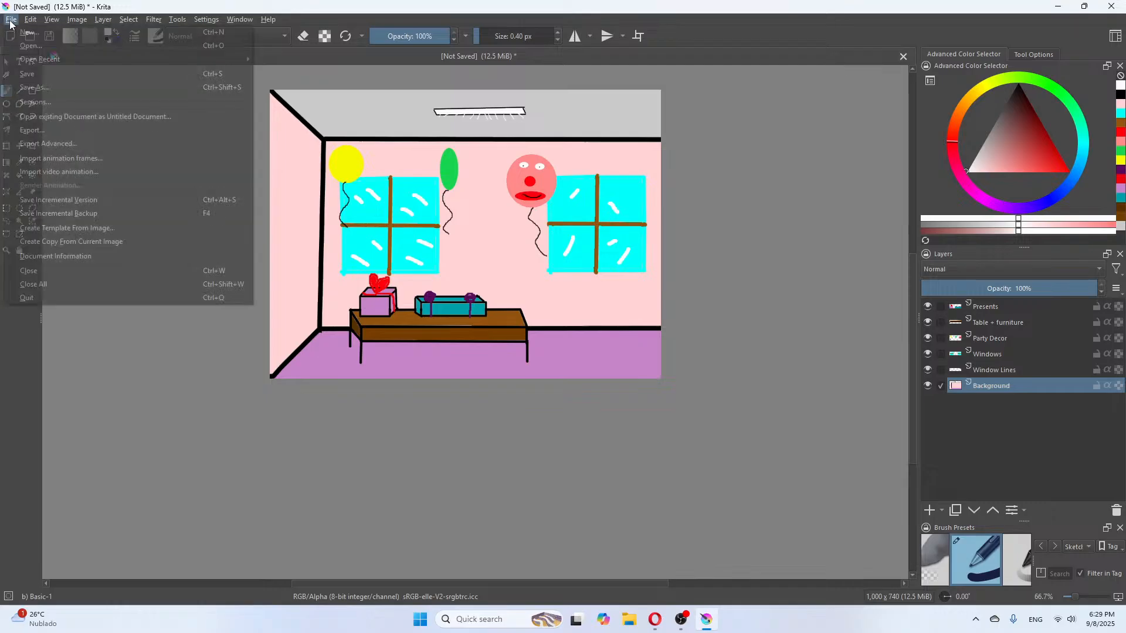
{"action": "left_click", "coordinate": [44, 88]}
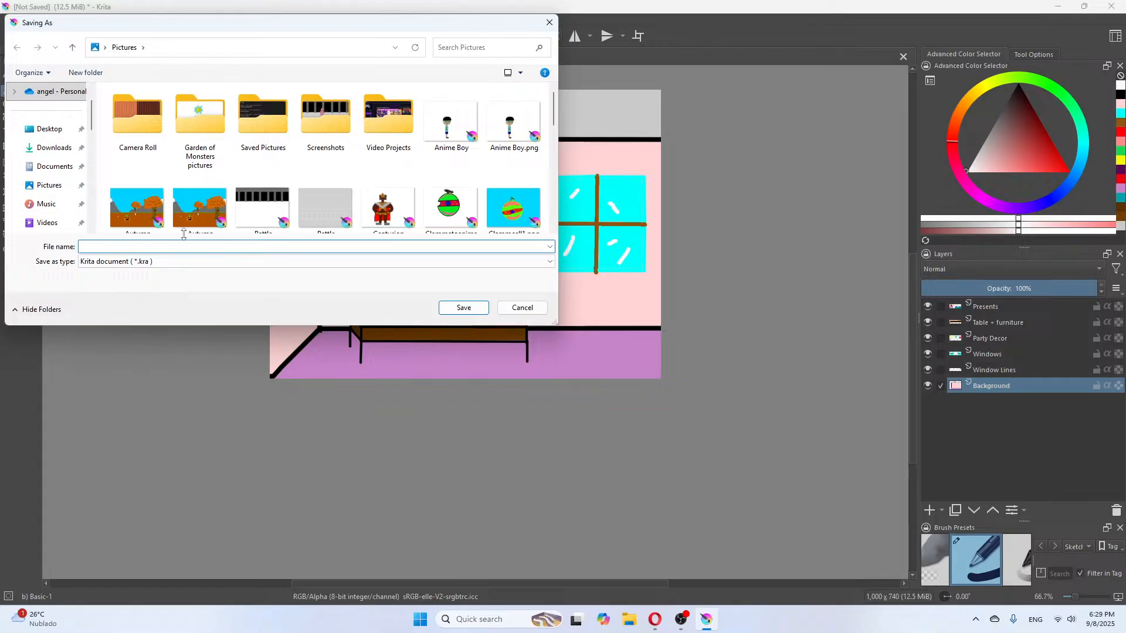
{"action": "type", "text": "Livinm"}
{"action": "key", "text": "BackSpace"}
{"action": "type", "text": "g Roon"}
{"action": "left_click", "coordinate": [522, 307]}
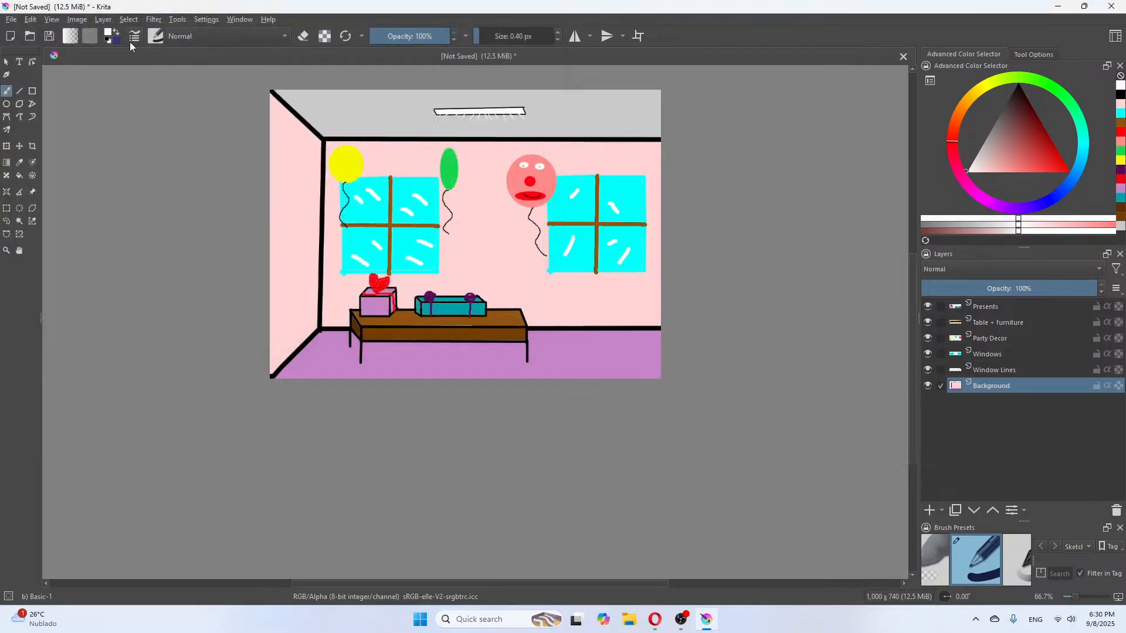
Save the drawing to the Pictures folder as a PNG image named "Living Room", accepting the default export options and the additional Krita file
{"action": "left_click", "coordinate": [12, 19]}
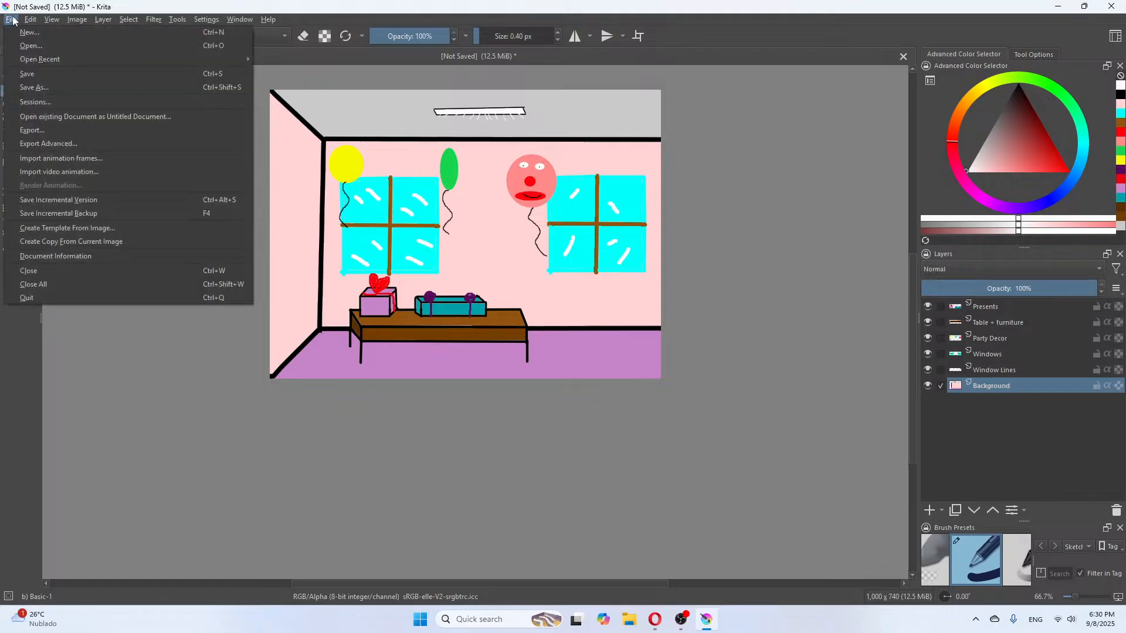
{"action": "left_click", "coordinate": [48, 93]}
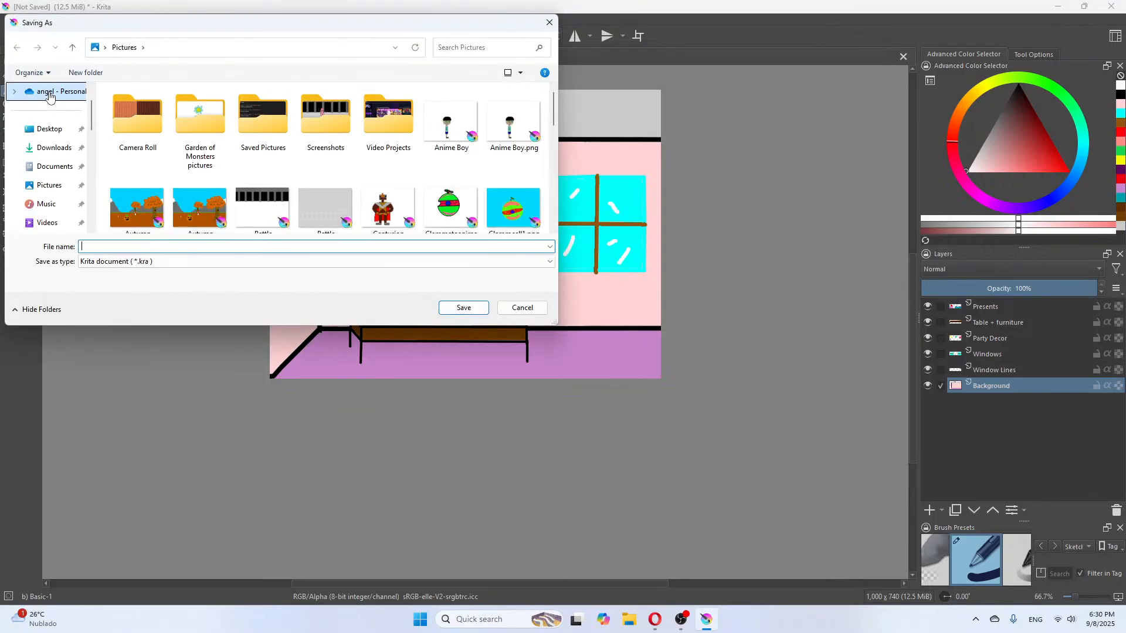
{"action": "left_click", "coordinate": [255, 263]}
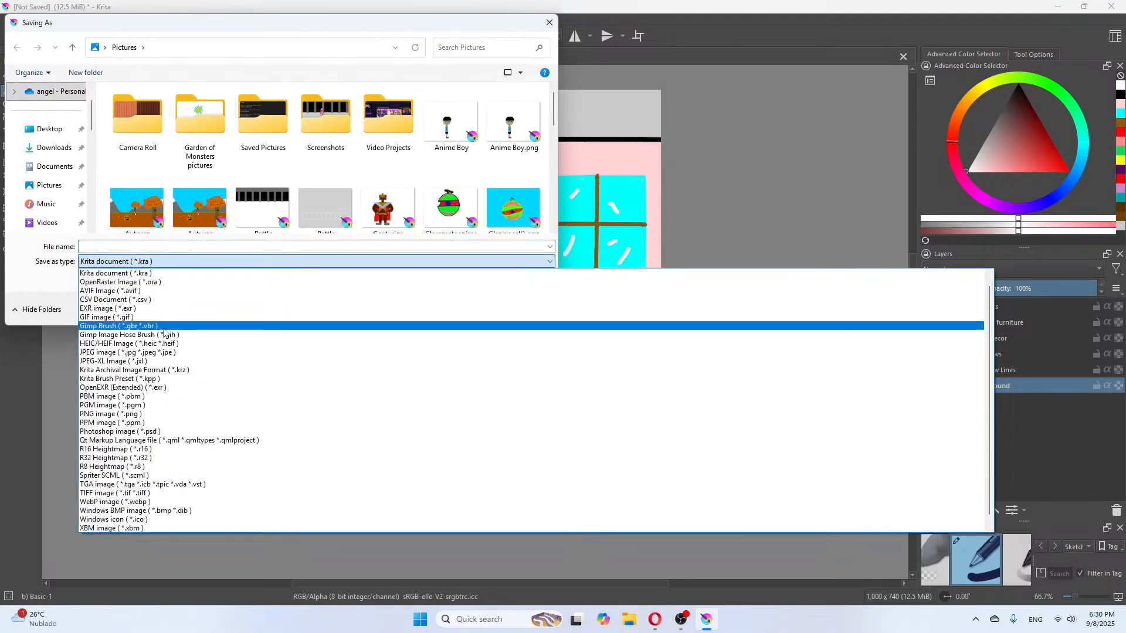
{"action": "left_click", "coordinate": [142, 415]}
{"action": "left_click", "coordinate": [116, 248]}
{"action": "type", "text": "Living Room"}
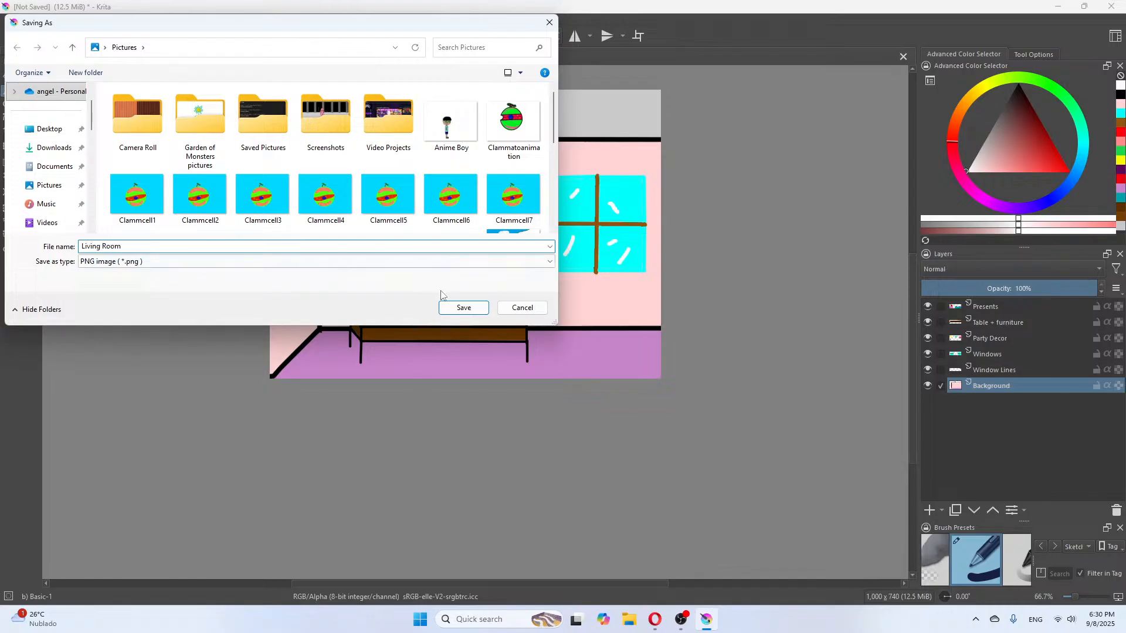
{"action": "left_click", "coordinate": [452, 308]}
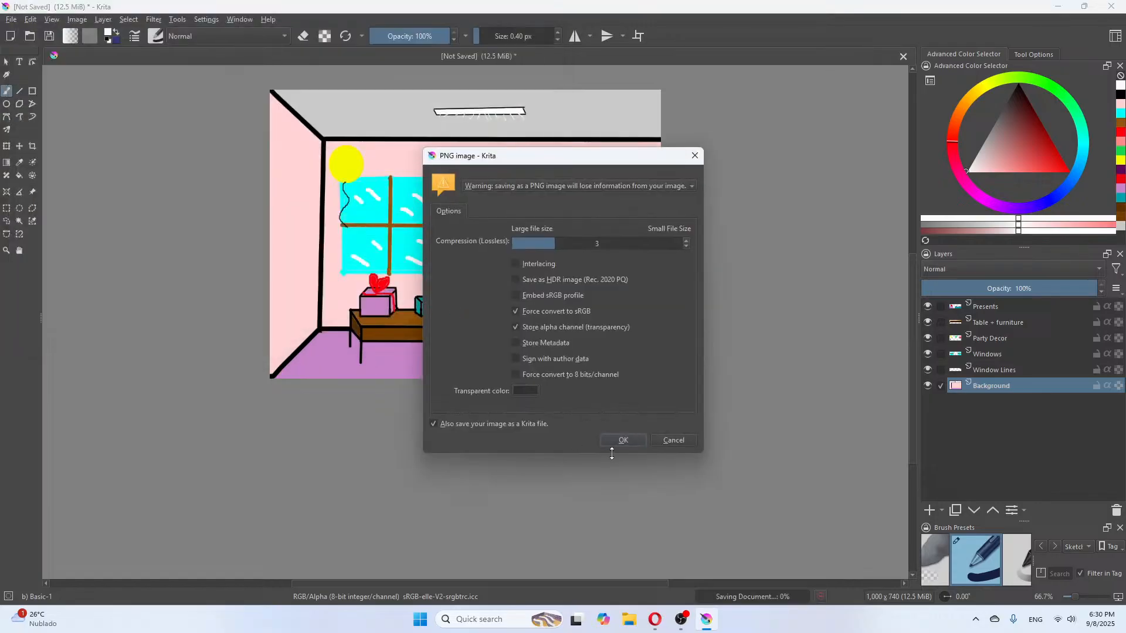
{"action": "left_click", "coordinate": [627, 441]}
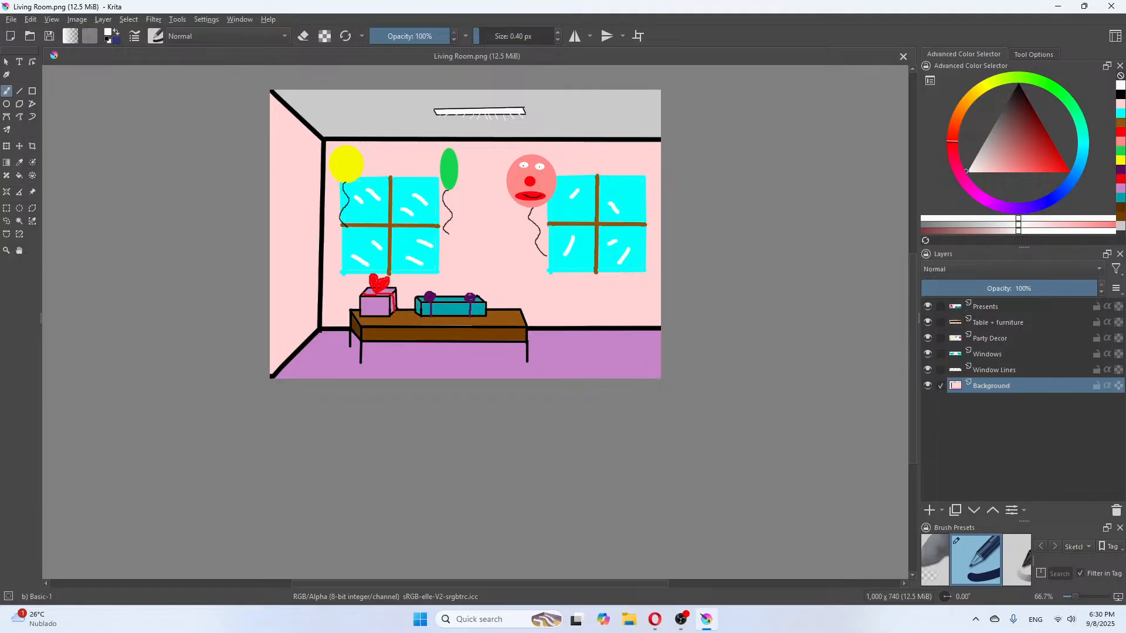
Close the Living Room image and the fluorescent light search tab, leaving both Krita and the browser minimized
{"action": "left_click", "coordinate": [10, 20]}
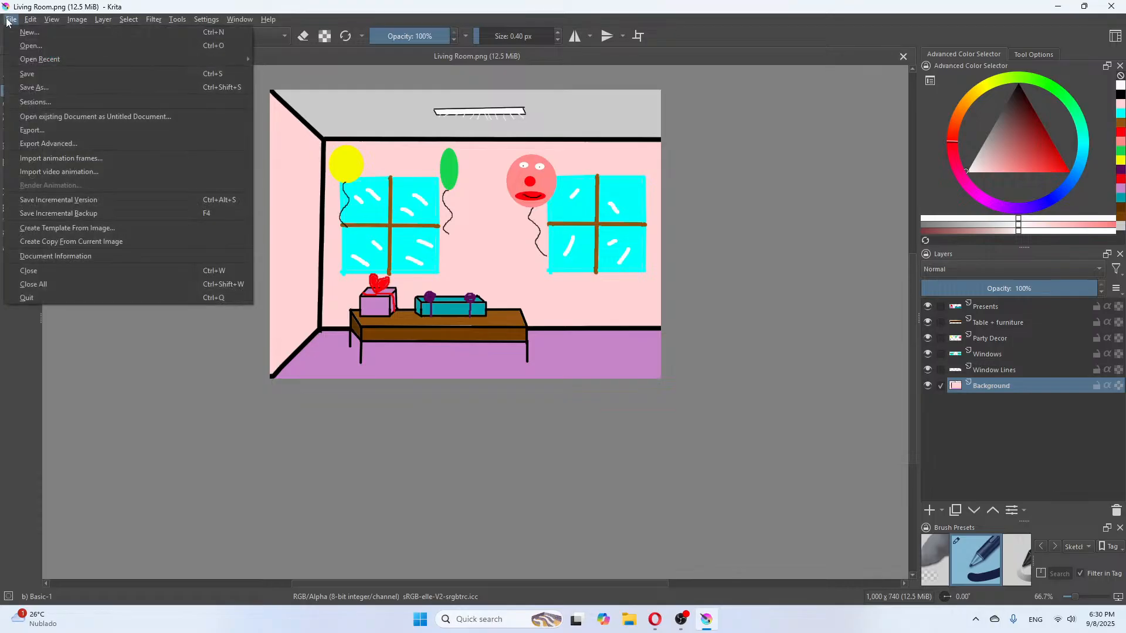
{"action": "left_click", "coordinate": [54, 269]}
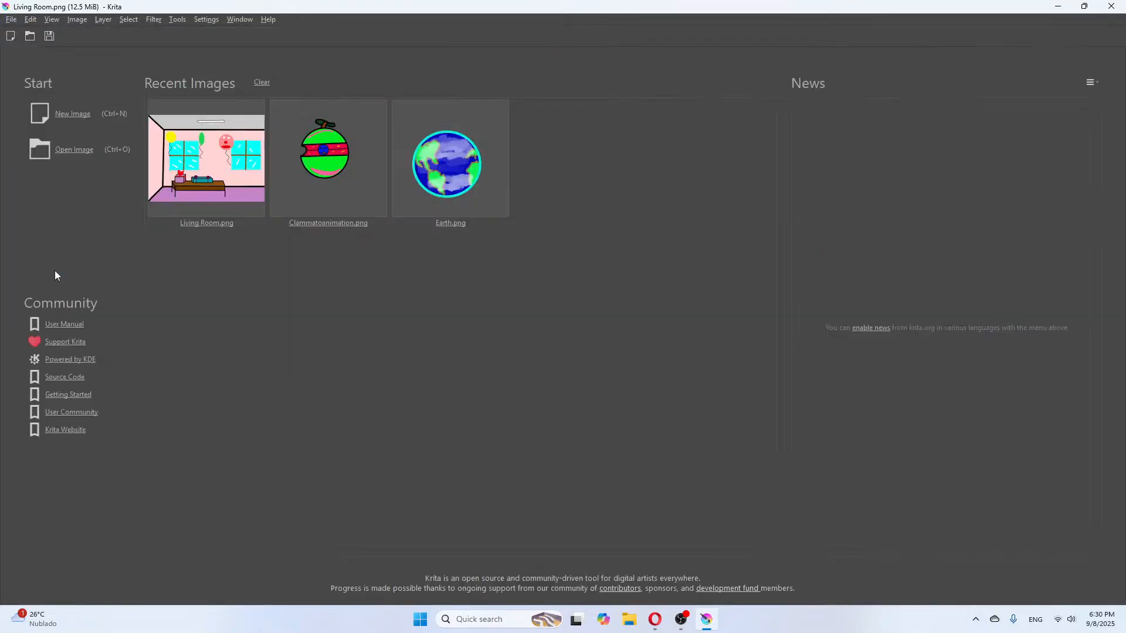
{"action": "left_click", "coordinate": [1059, 6]}
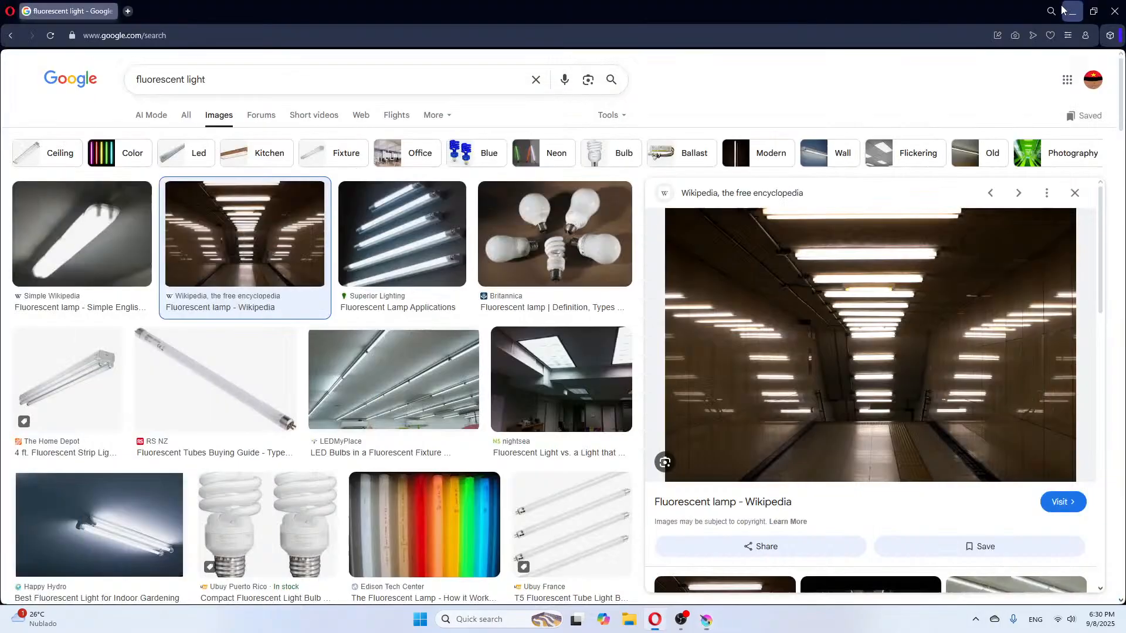
{"action": "left_click", "coordinate": [110, 11]}
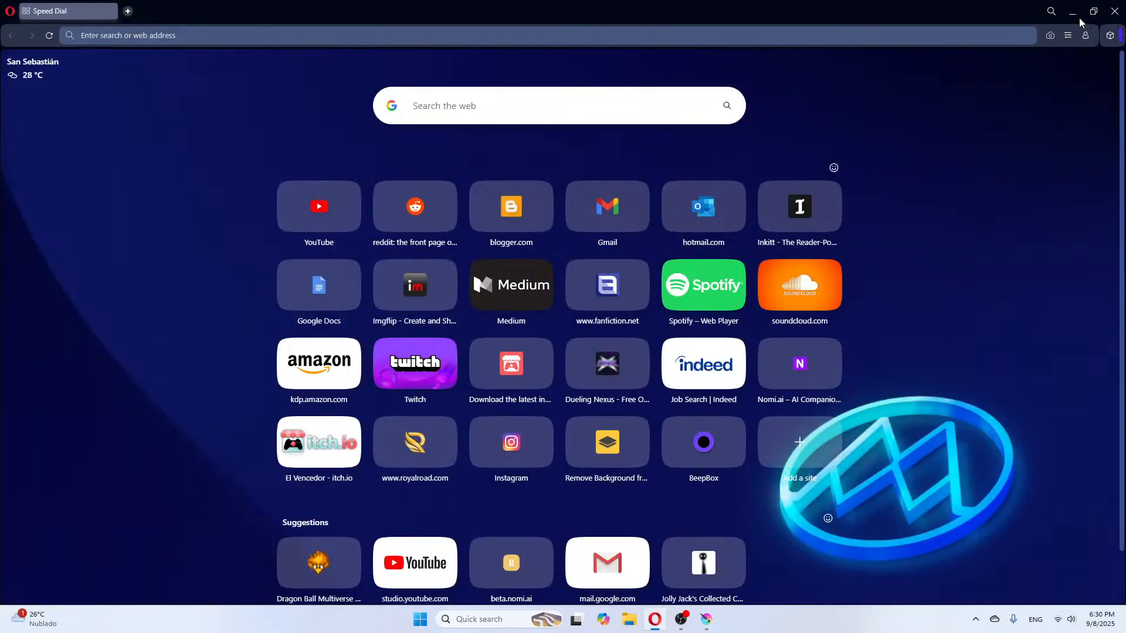
{"action": "left_click", "coordinate": [1072, 11]}
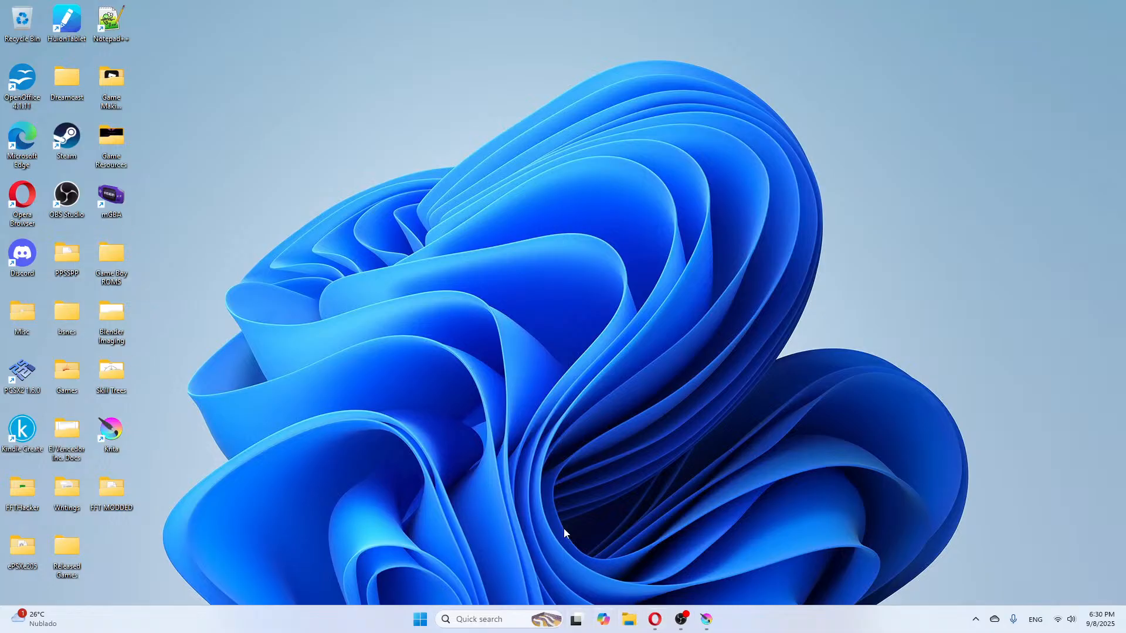
Open the Pictures folder in a new File Explorer window
{"action": "key", "text": "super+e"}
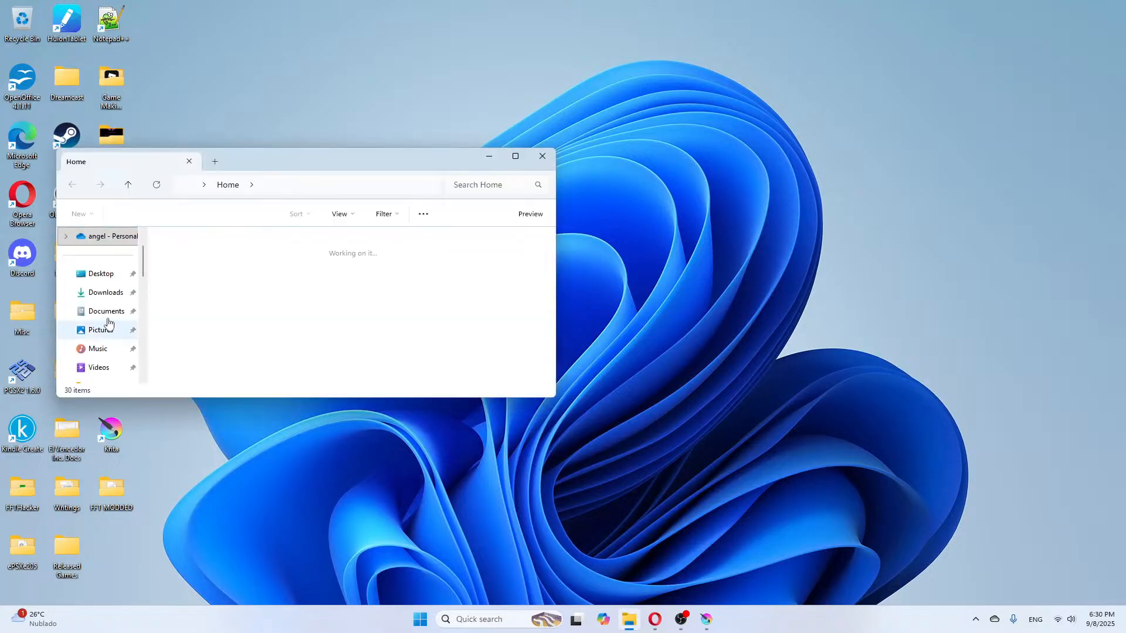
{"action": "left_click", "coordinate": [107, 317]}
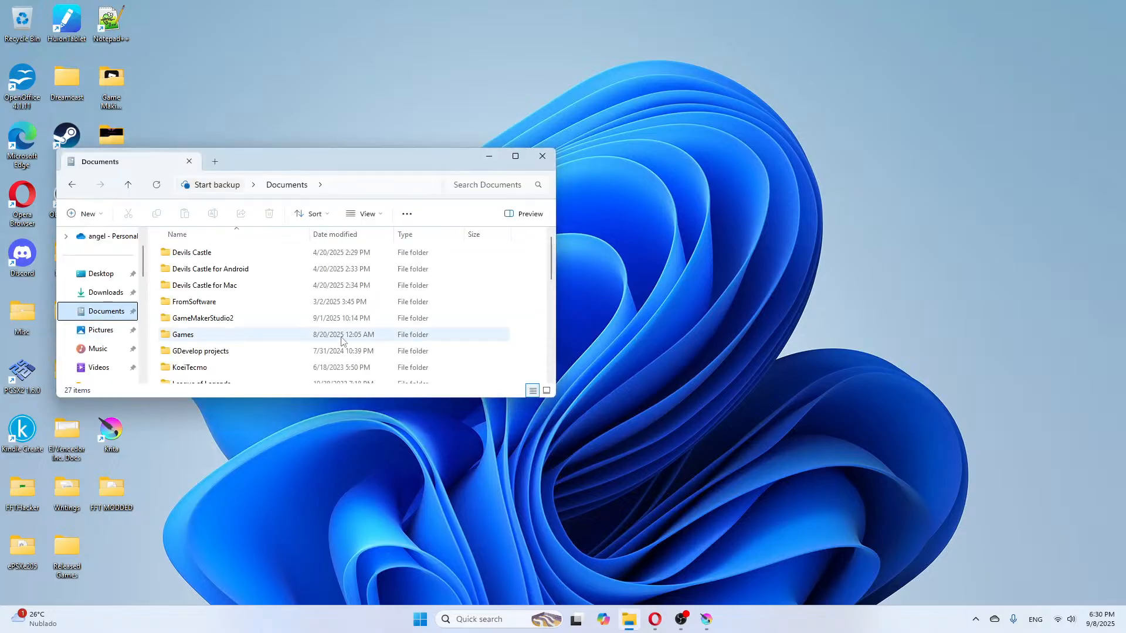
{"action": "left_click", "coordinate": [101, 330]}
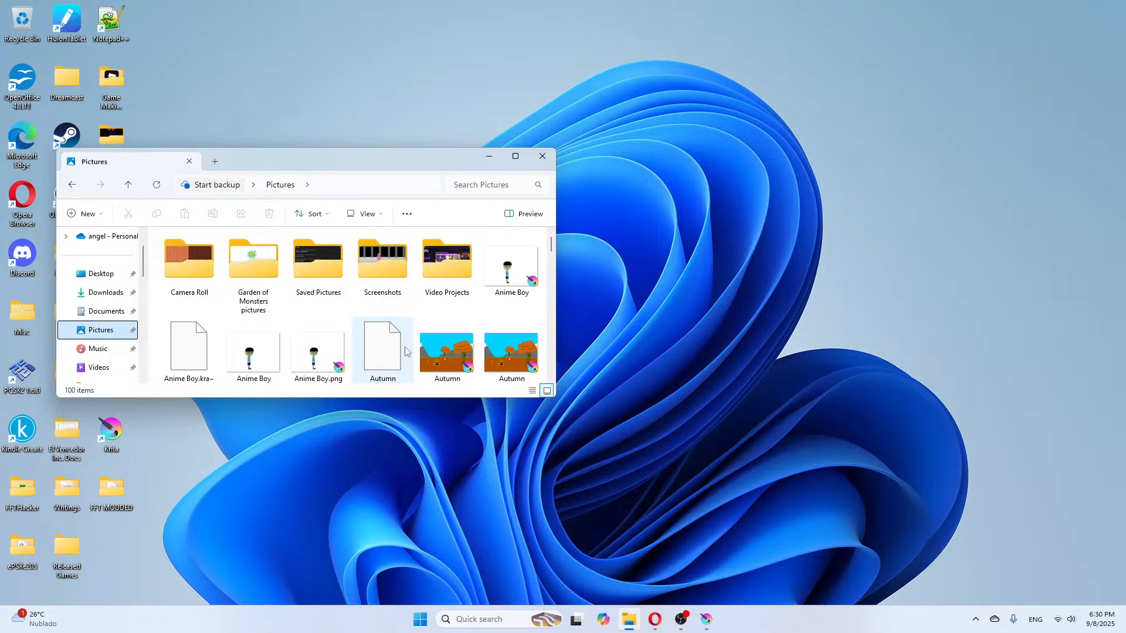
Find the exported Living Room PNG image in the Pictures folder and copy it
{"action": "scroll", "coordinate": [380, 351], "scroll_direction": "down", "scroll_amount": 3}
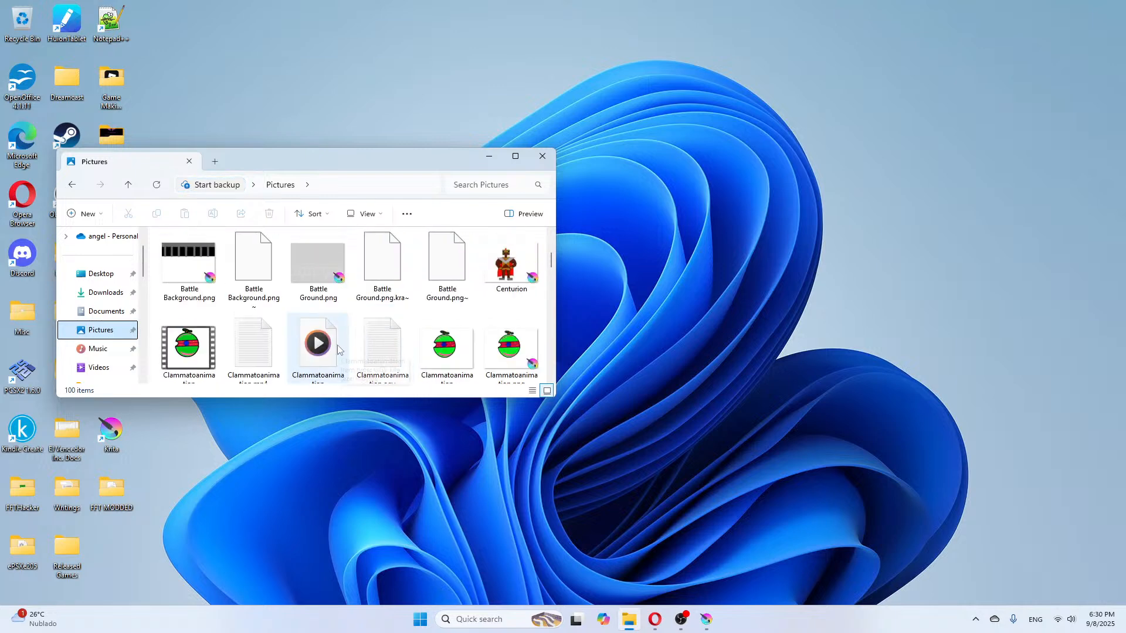
{"action": "scroll", "coordinate": [337, 345], "scroll_direction": "up", "scroll_amount": 1}
{"action": "scroll", "coordinate": [339, 346], "scroll_direction": "up", "scroll_amount": 1}
{"action": "scroll", "coordinate": [339, 346], "scroll_direction": "down", "scroll_amount": 6}
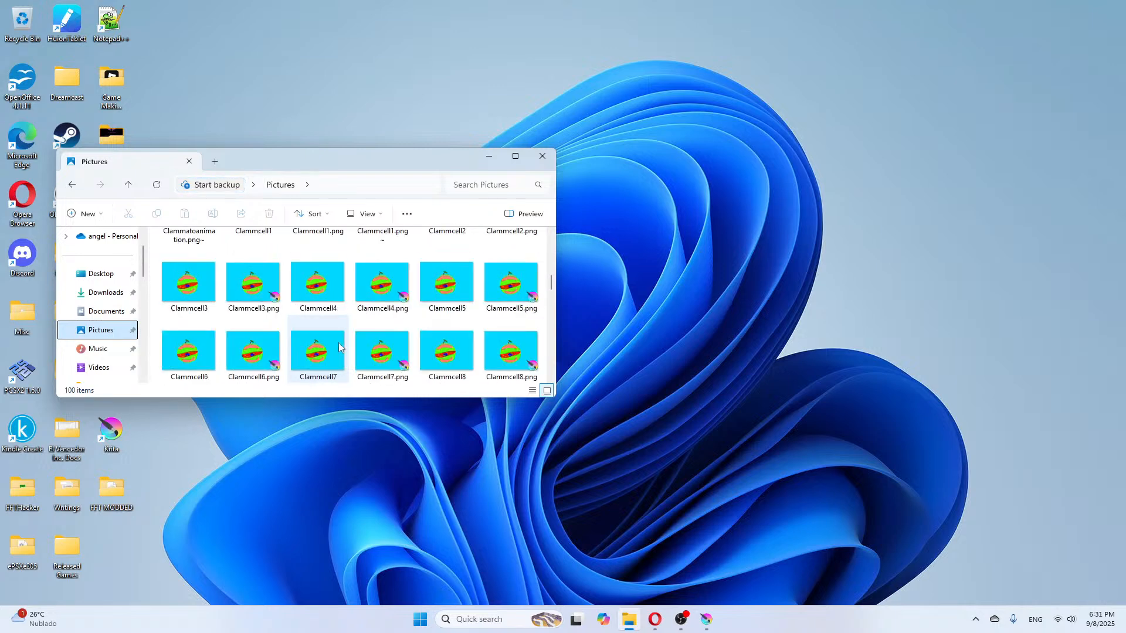
{"action": "scroll", "coordinate": [339, 346], "scroll_direction": "down", "scroll_amount": 3}
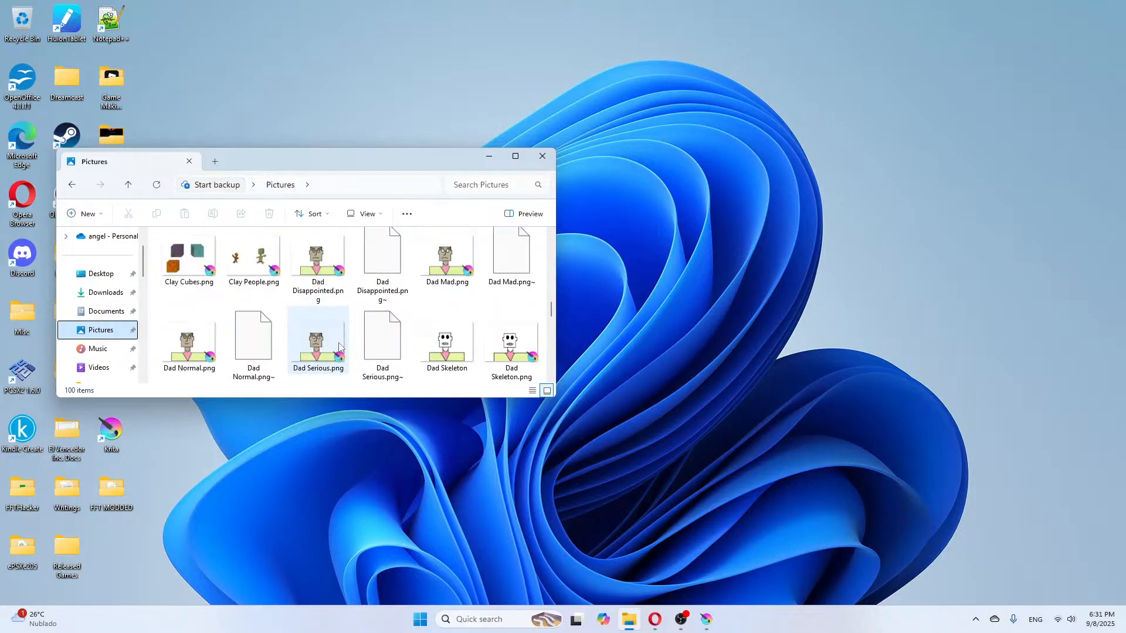
{"action": "scroll", "coordinate": [339, 347], "scroll_direction": "down", "scroll_amount": 5}
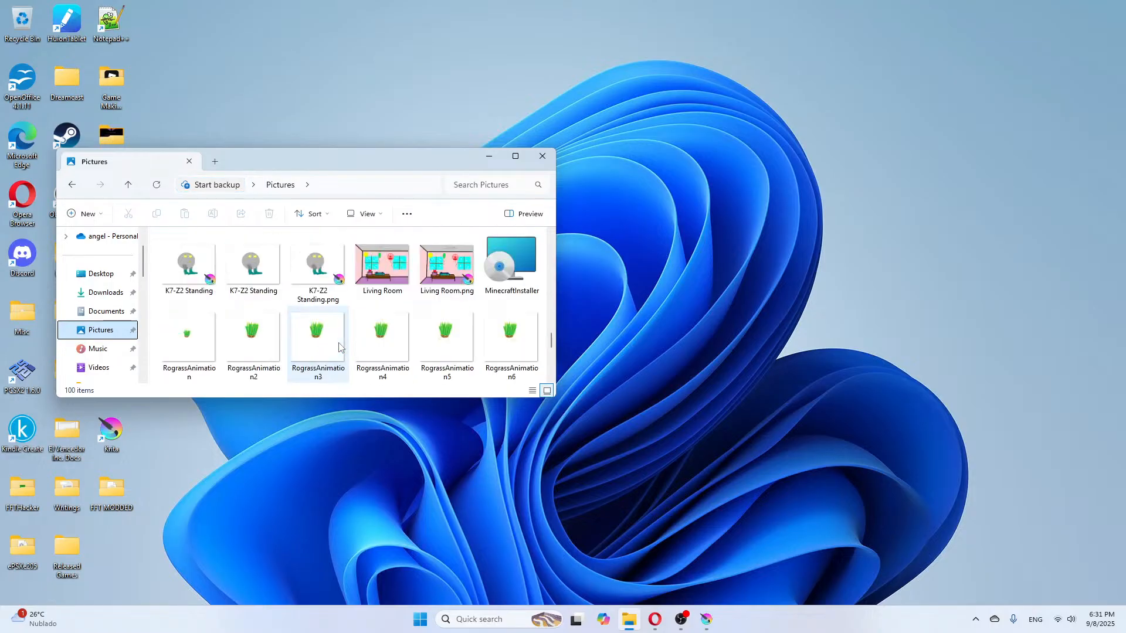
{"action": "scroll", "coordinate": [339, 347], "scroll_direction": "down", "scroll_amount": 1}
{"action": "scroll", "coordinate": [339, 348], "scroll_direction": "up", "scroll_amount": 4}
{"action": "scroll", "coordinate": [339, 348], "scroll_direction": "down", "scroll_amount": 2}
{"action": "scroll", "coordinate": [339, 347], "scroll_direction": "up", "scroll_amount": 3}
{"action": "scroll", "coordinate": [339, 347], "scroll_direction": "down", "scroll_amount": 2}
{"action": "scroll", "coordinate": [339, 347], "scroll_direction": "up", "scroll_amount": 2}
{"action": "scroll", "coordinate": [339, 348], "scroll_direction": "down", "scroll_amount": 1}
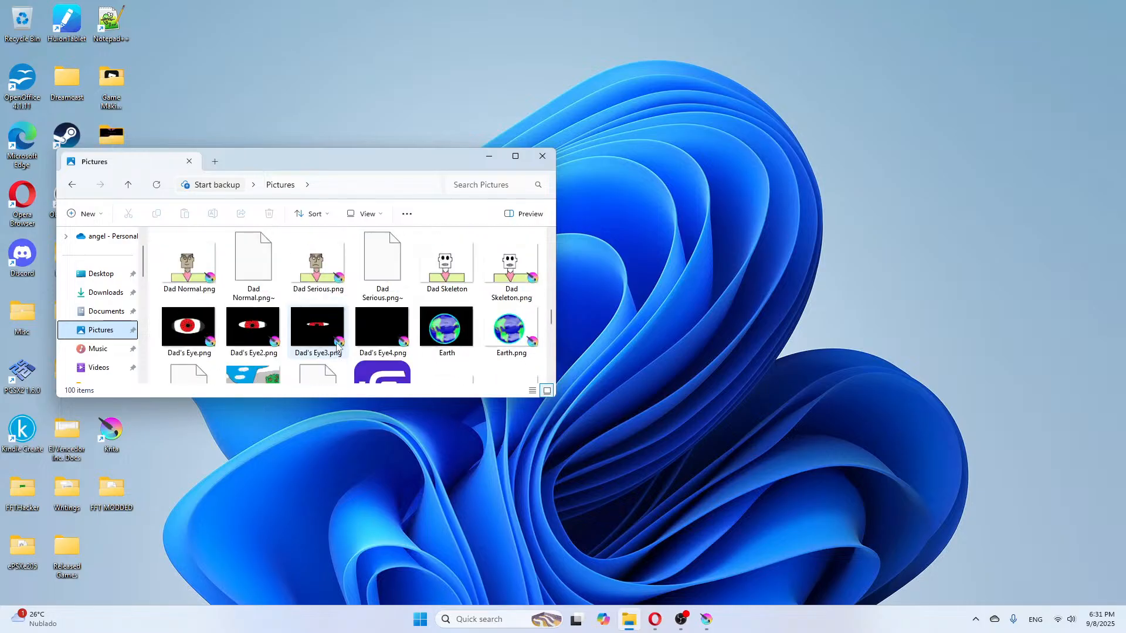
{"action": "scroll", "coordinate": [339, 346], "scroll_direction": "down", "scroll_amount": 1}
{"action": "scroll", "coordinate": [337, 348], "scroll_direction": "down", "scroll_amount": 1}
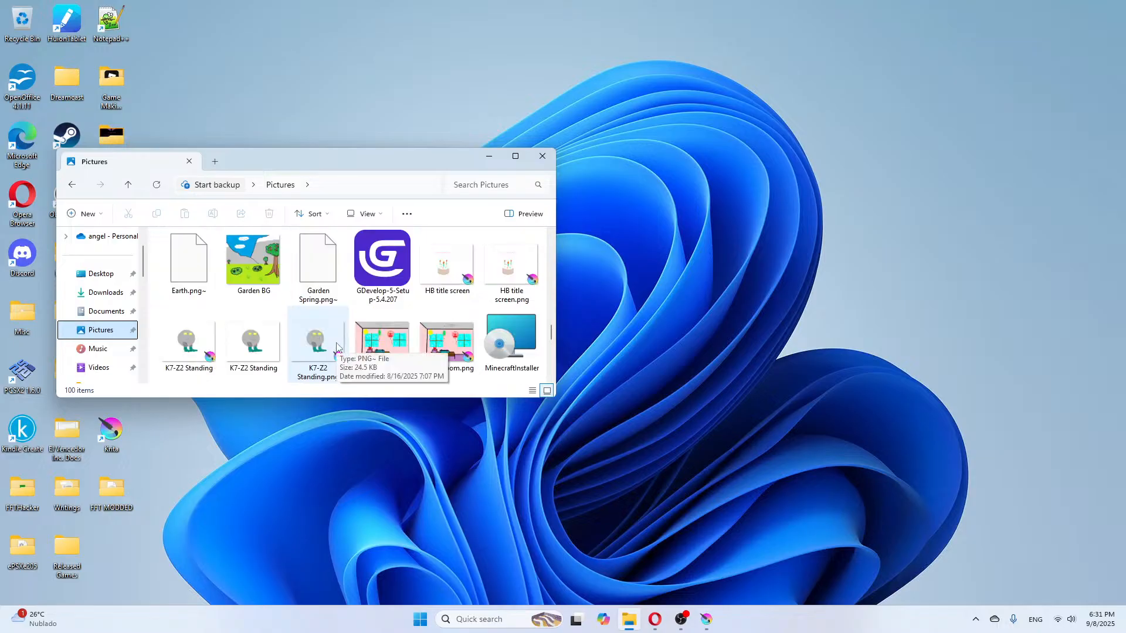
{"action": "left_click", "coordinate": [388, 341]}
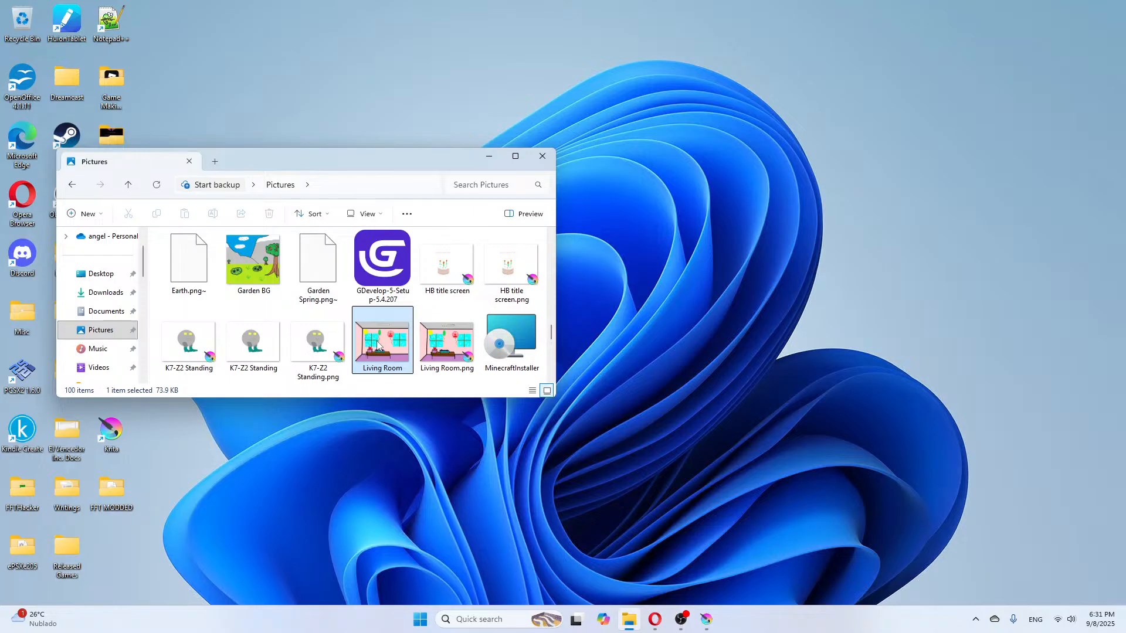
{"action": "right_click", "coordinate": [385, 342]}
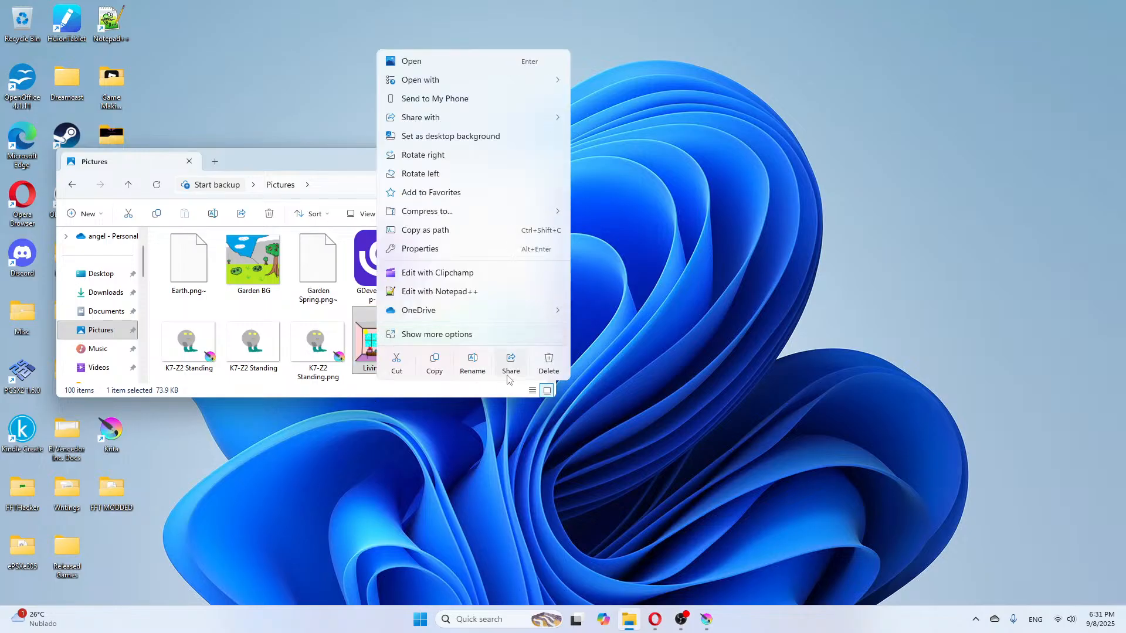
{"action": "left_click", "coordinate": [435, 365]}
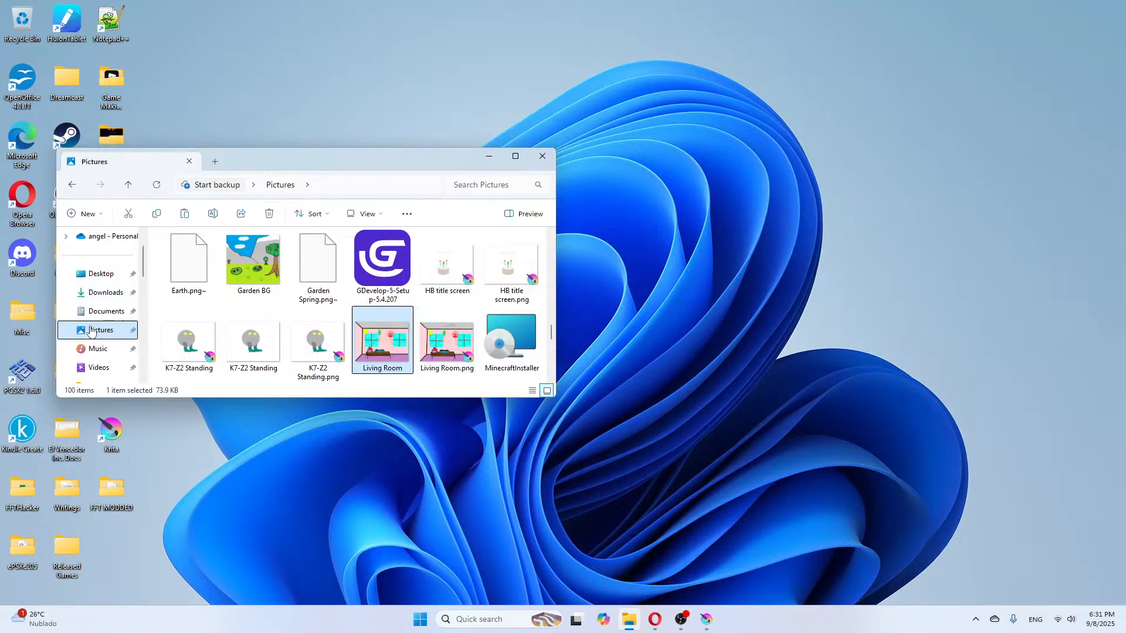
Open the parallaxes folder inside the img folder of the Happy Birthday project, under Games in Documents
{"action": "scroll", "coordinate": [109, 307], "scroll_direction": "up", "scroll_amount": 2}
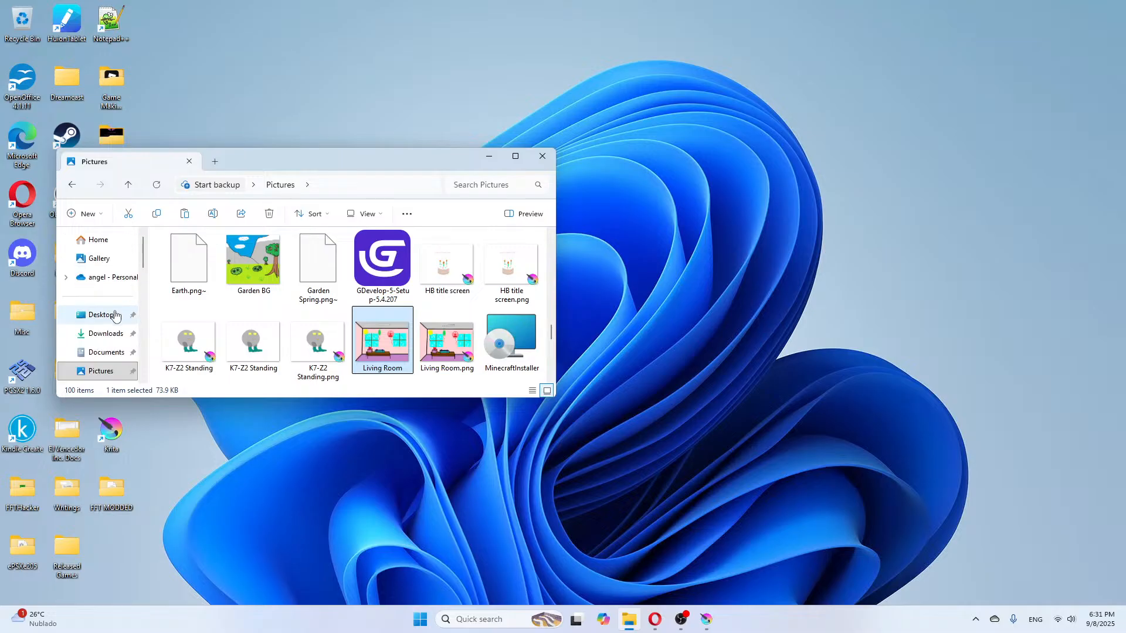
{"action": "left_click", "coordinate": [98, 357]}
{"action": "double_click", "coordinate": [197, 339]}
{"action": "double_click", "coordinate": [193, 286]}
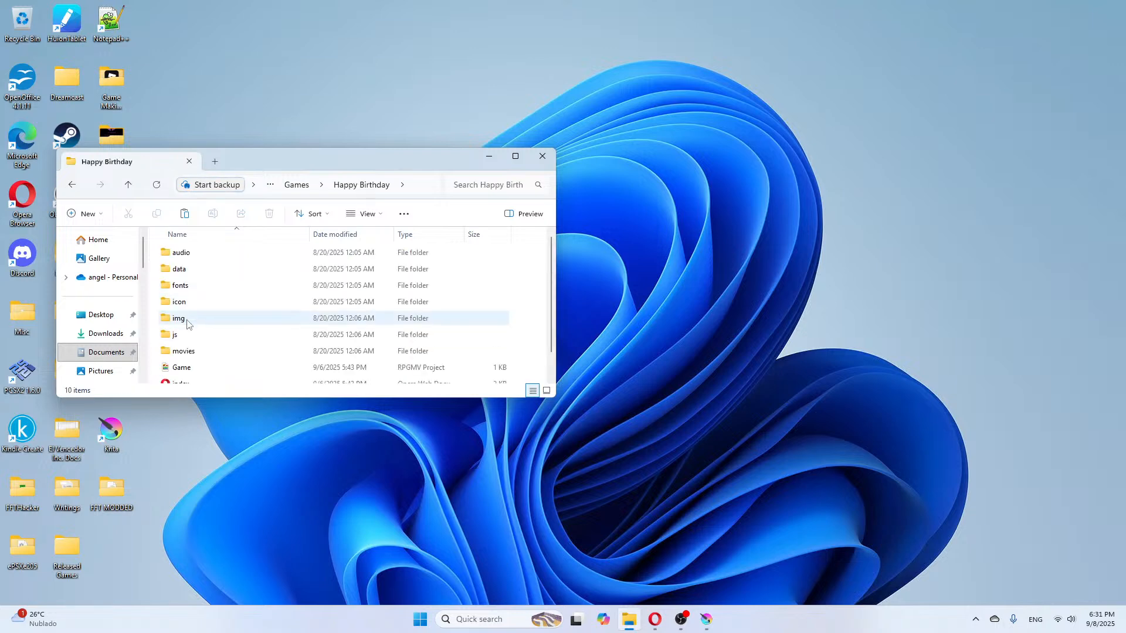
{"action": "double_click", "coordinate": [188, 322]}
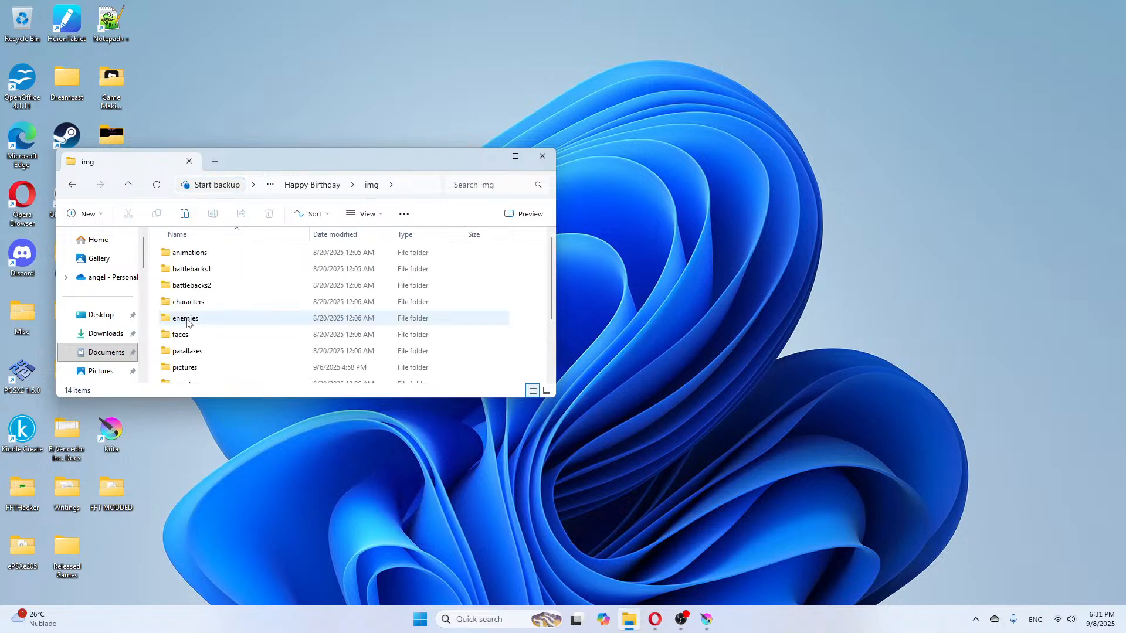
{"action": "double_click", "coordinate": [208, 352]}
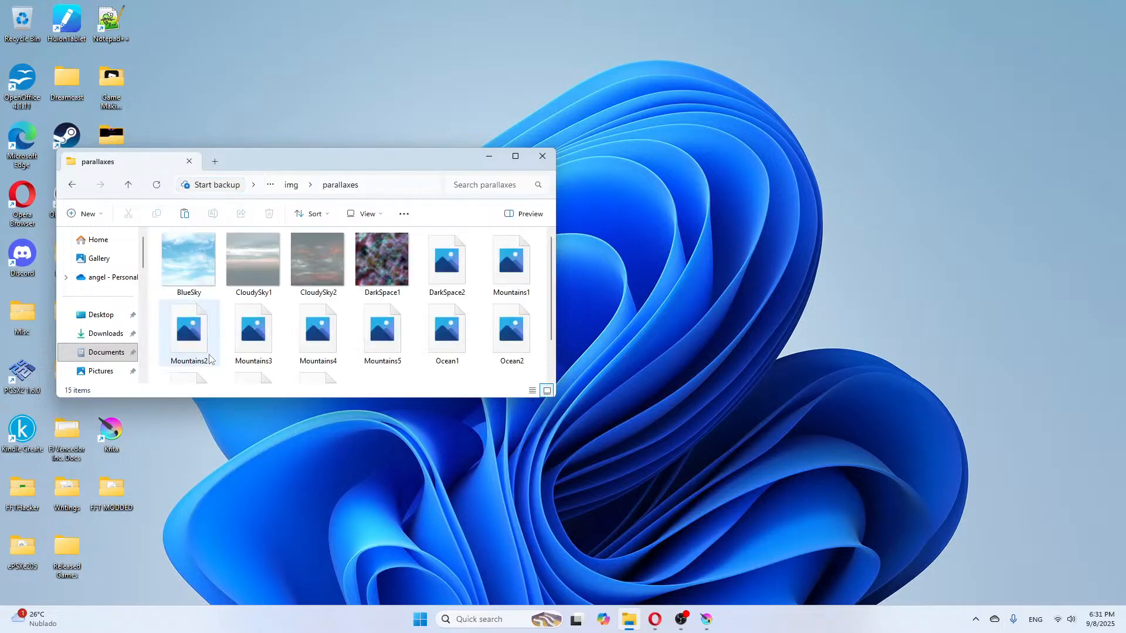
Paste the copied Living Room image into the parallaxes folder
{"action": "scroll", "coordinate": [393, 367], "scroll_direction": "down", "scroll_amount": 2}
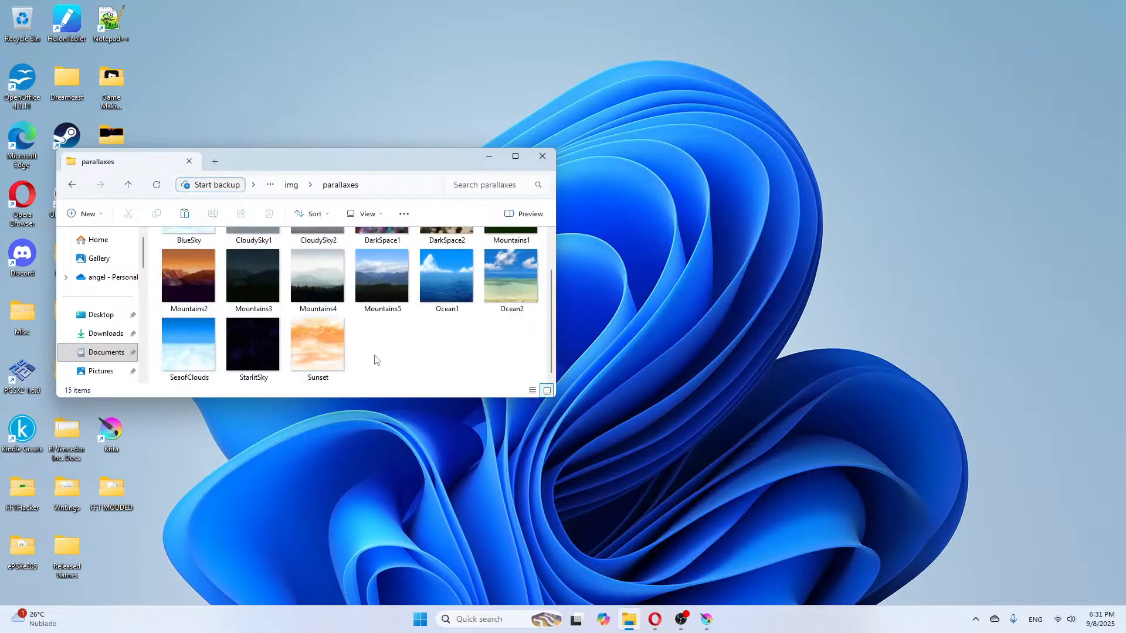
{"action": "right_click", "coordinate": [375, 360]}
{"action": "left_click", "coordinate": [405, 376]}
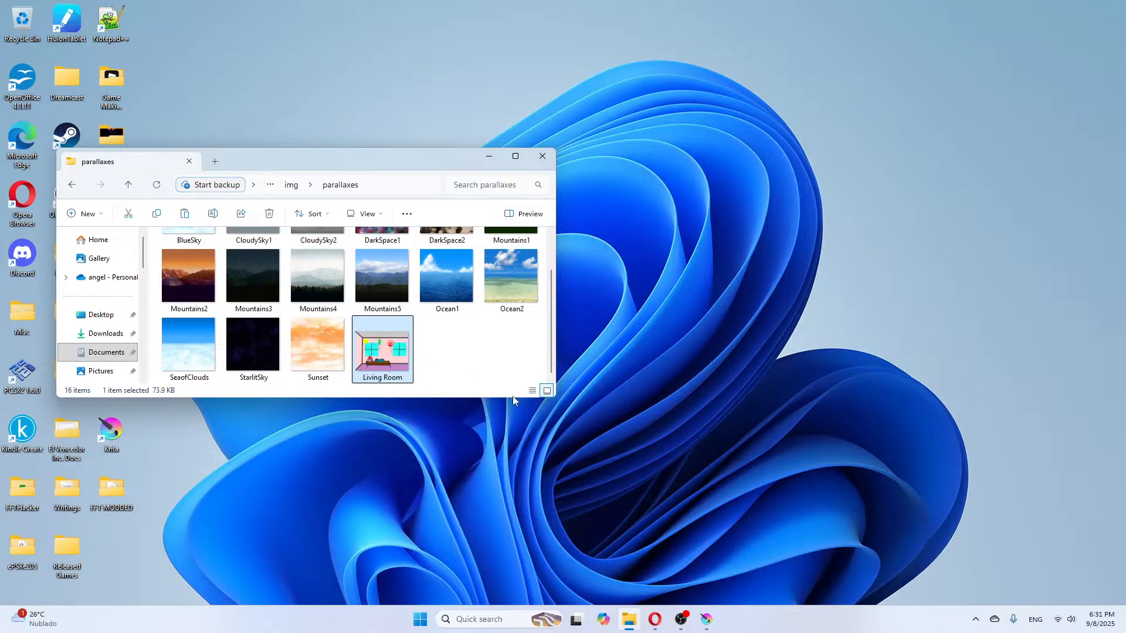
{"action": "left_click", "coordinate": [452, 364]}
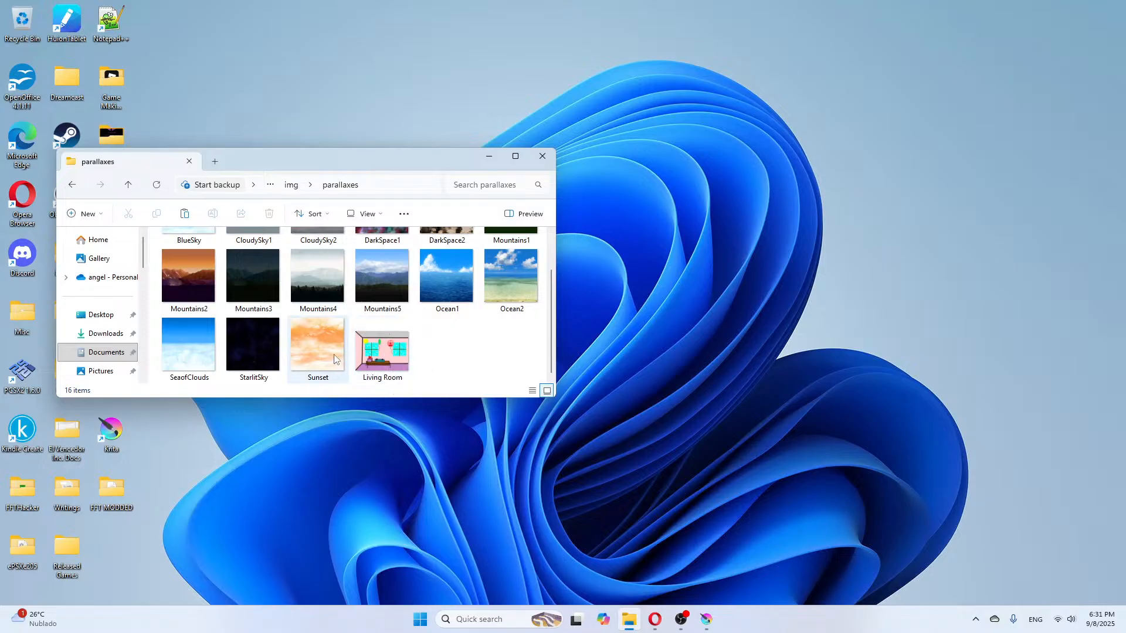
Close the parallaxes folder window and launch RPG Maker MV from the Game Making engines folder on the desktop
{"action": "mouse_move", "coordinate": [334, 359]}
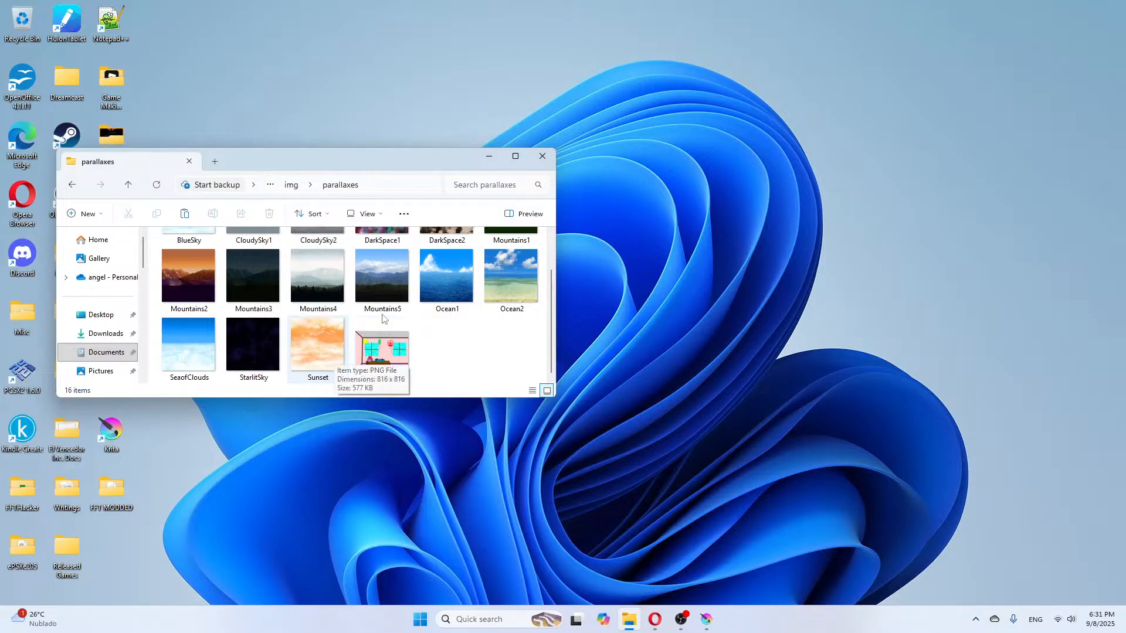
{"action": "left_click", "coordinate": [549, 159]}
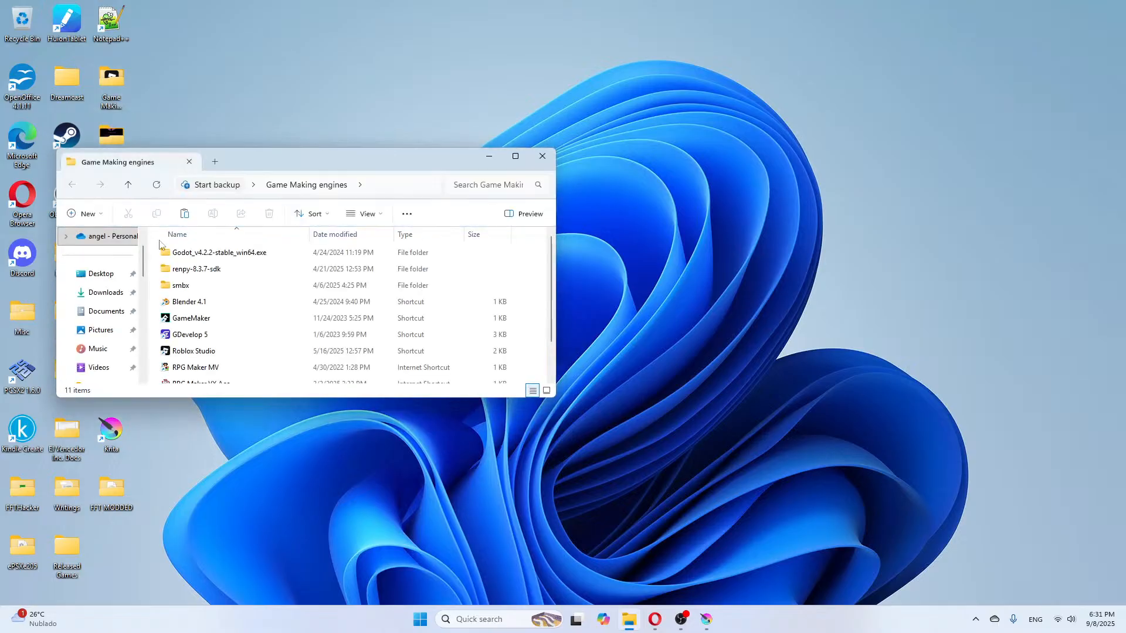
{"action": "double_click", "coordinate": [227, 368]}
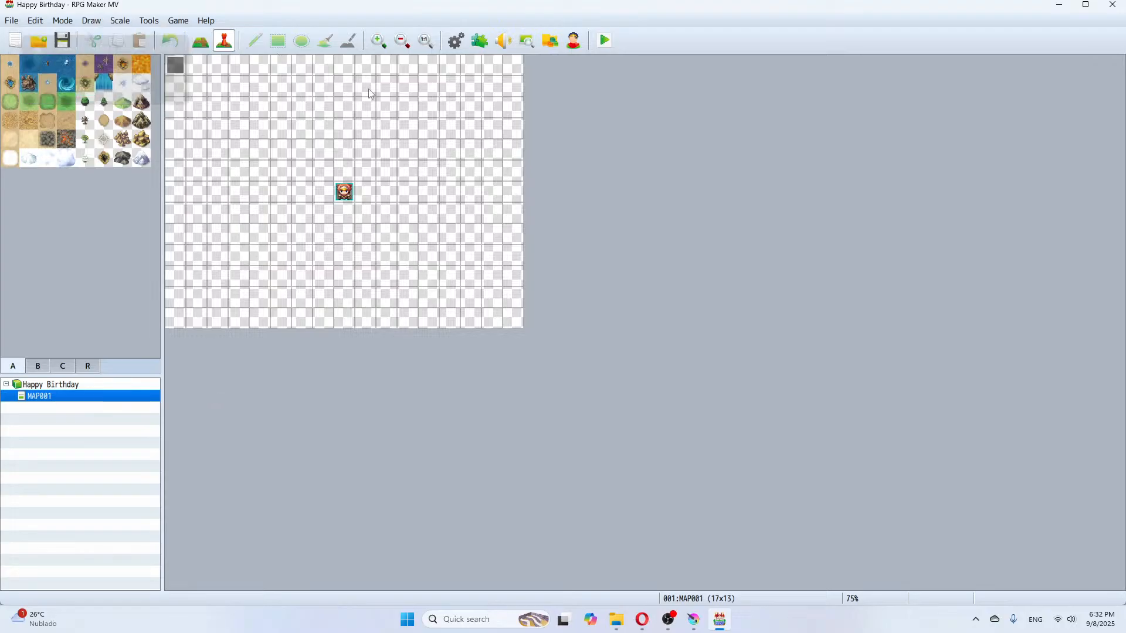
Set the parallax background of MAP001 to the Living Room image in its map properties
{"action": "right_click", "coordinate": [94, 399]}
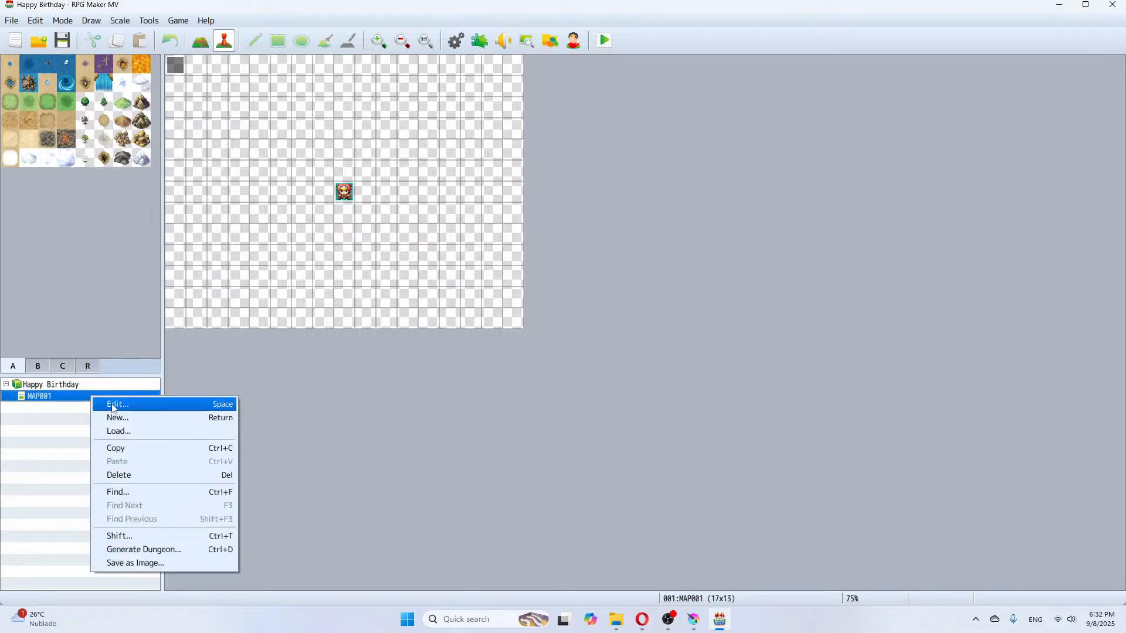
{"action": "left_click", "coordinate": [115, 404]}
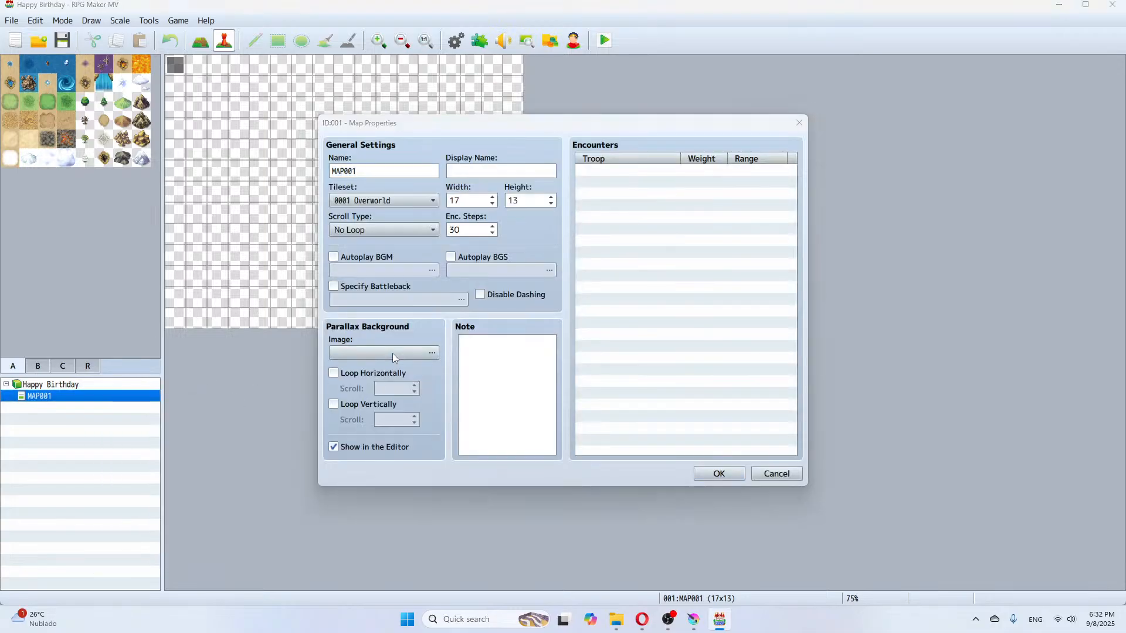
{"action": "left_click", "coordinate": [393, 353]}
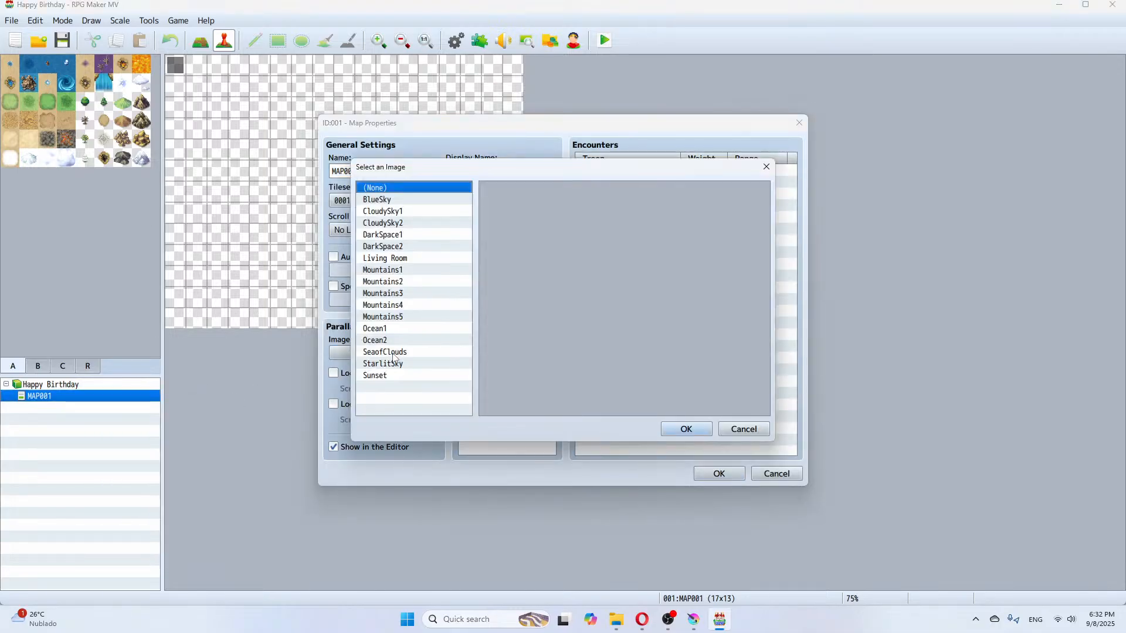
{"action": "left_click", "coordinate": [402, 259]}
{"action": "left_click", "coordinate": [687, 430]}
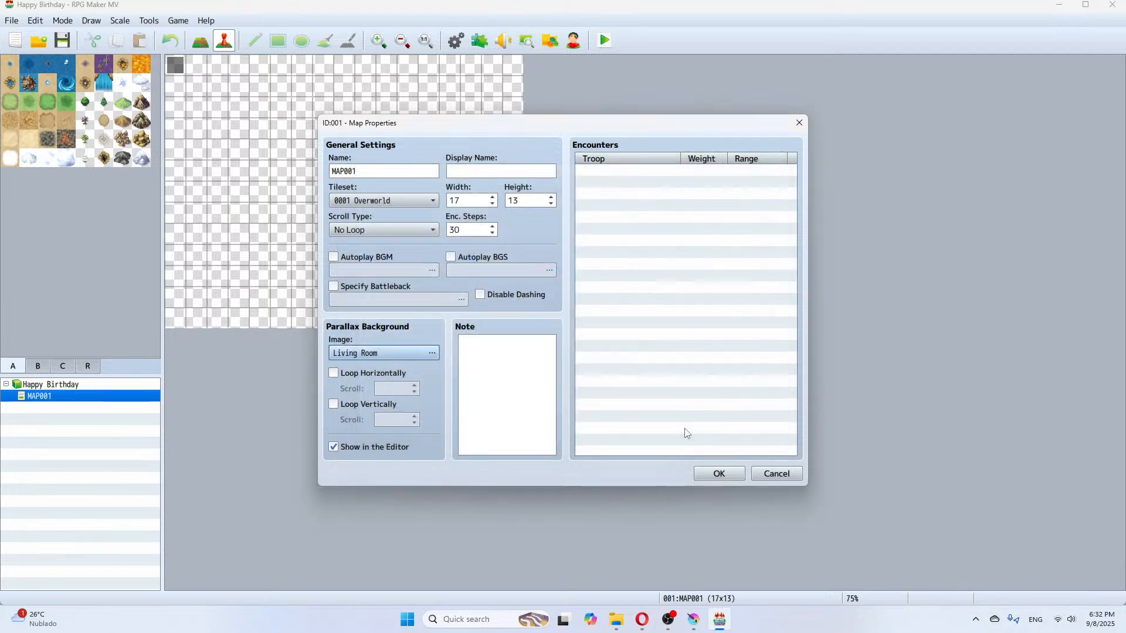
{"action": "left_click", "coordinate": [710, 476]}
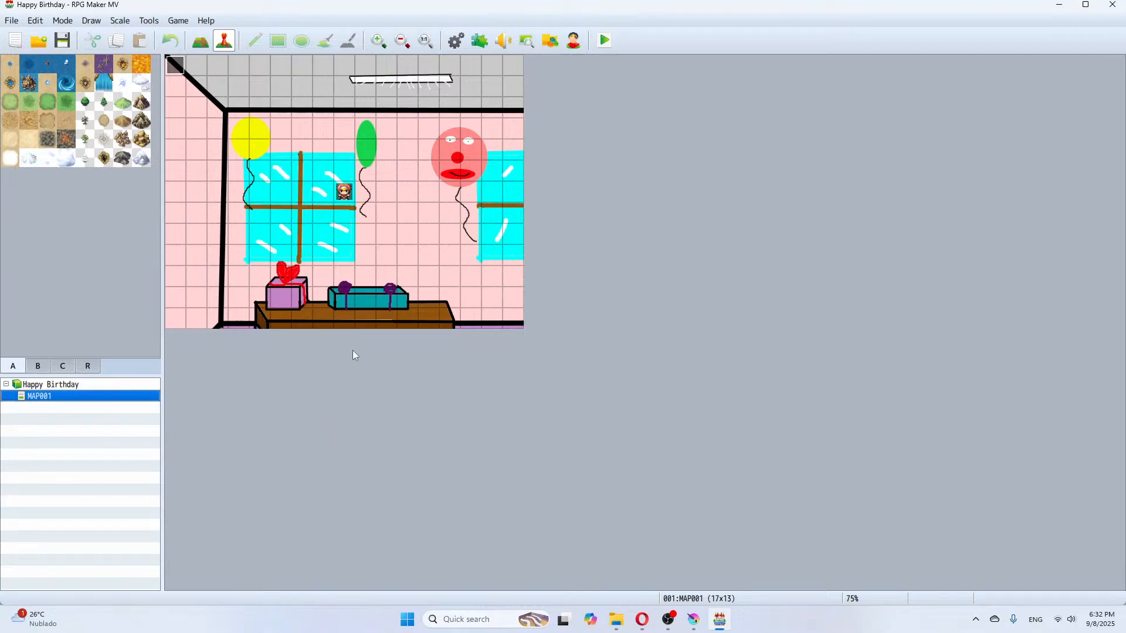
Enlarge MAP001 to a width of 20 and a height of 20 tiles in its map properties
{"action": "right_click", "coordinate": [74, 397]}
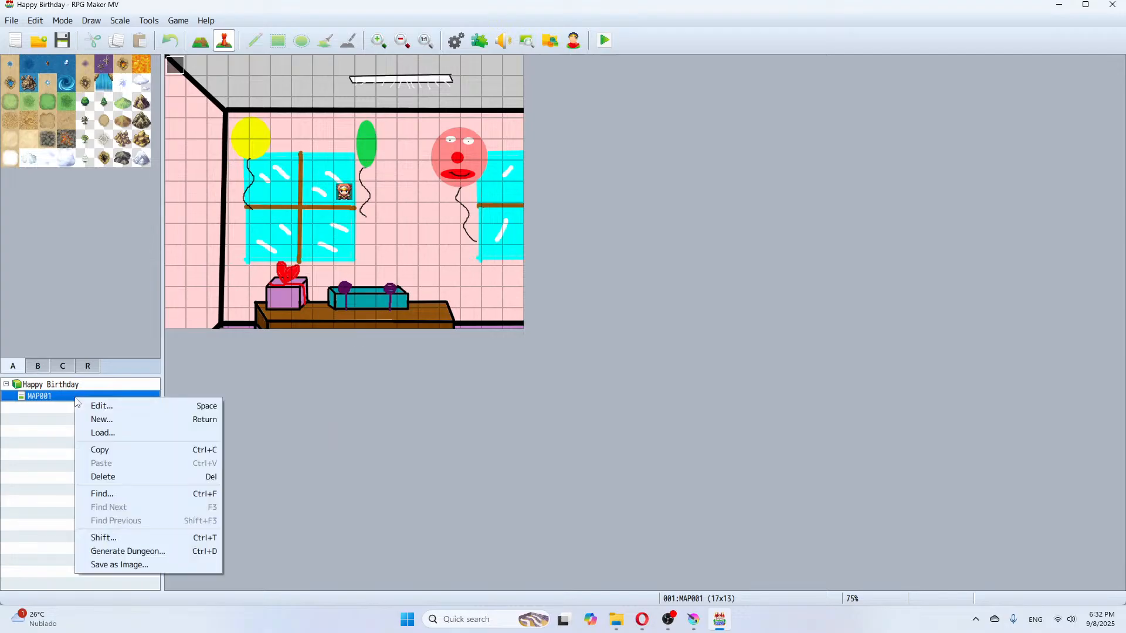
{"action": "left_click", "coordinate": [115, 409]}
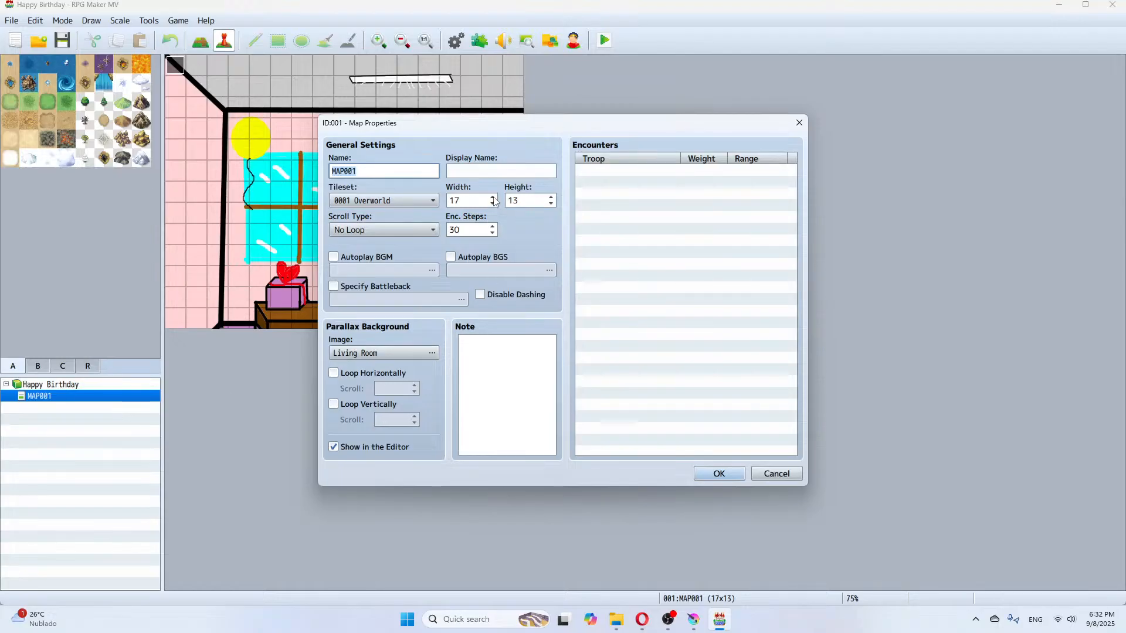
{"action": "left_click", "coordinate": [553, 199]}
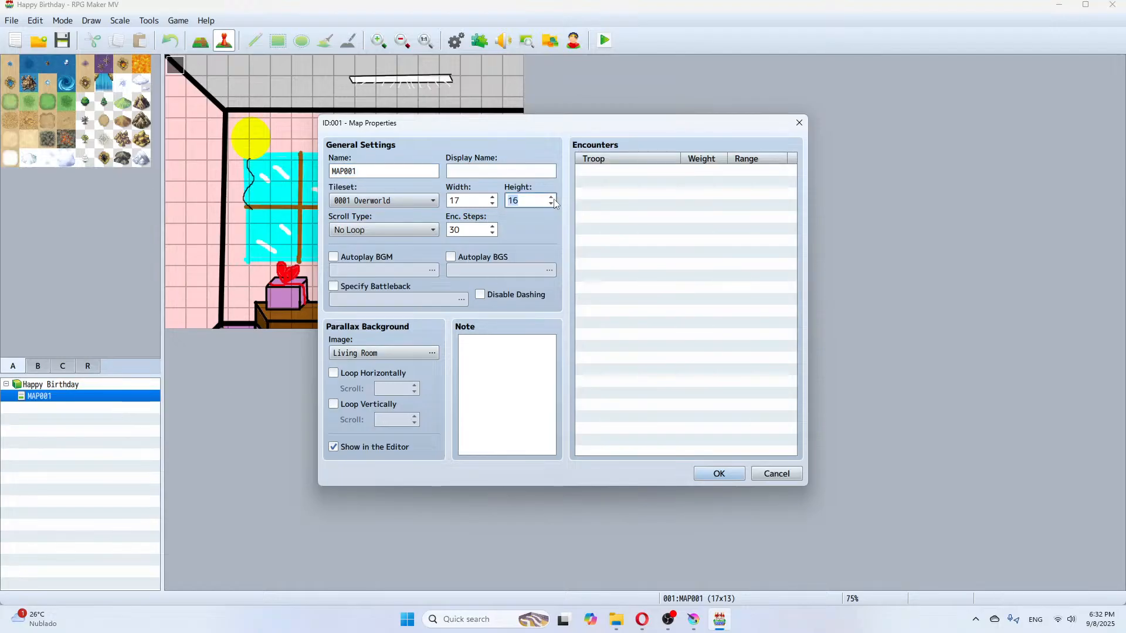
{"action": "type", "text": "20"}
{"action": "left_click", "coordinate": [493, 199]}
{"action": "left_click", "coordinate": [492, 199]}
{"action": "left_click", "coordinate": [493, 199]}
{"action": "left_click", "coordinate": [719, 474]}
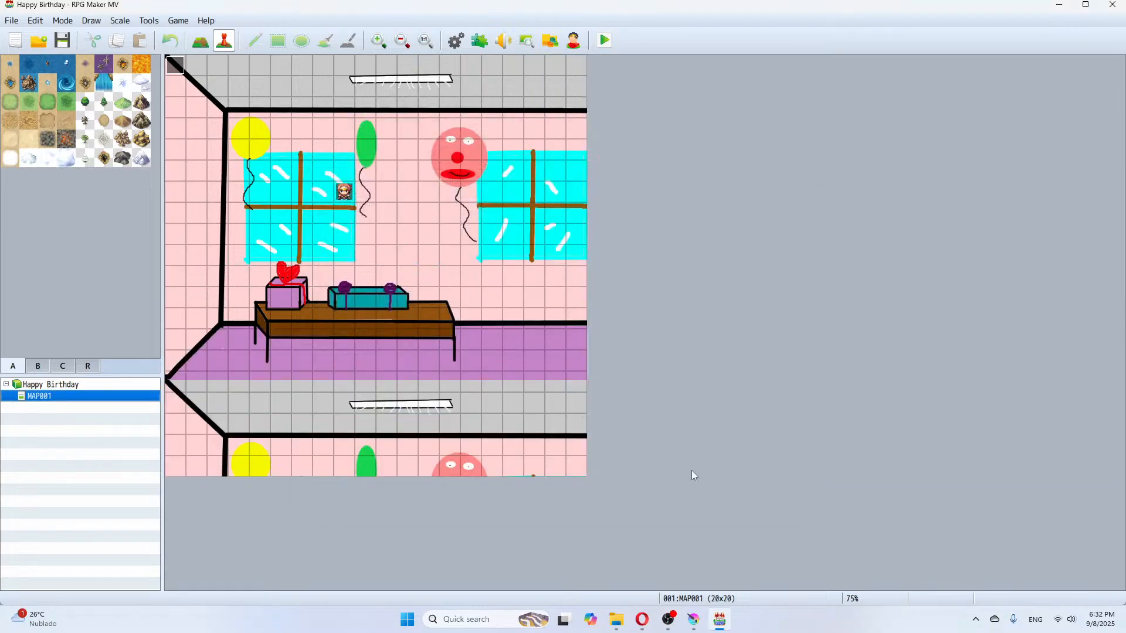
Reduce the height of MAP001 to 15 tiles in its map properties
{"action": "right_click", "coordinate": [82, 397]}
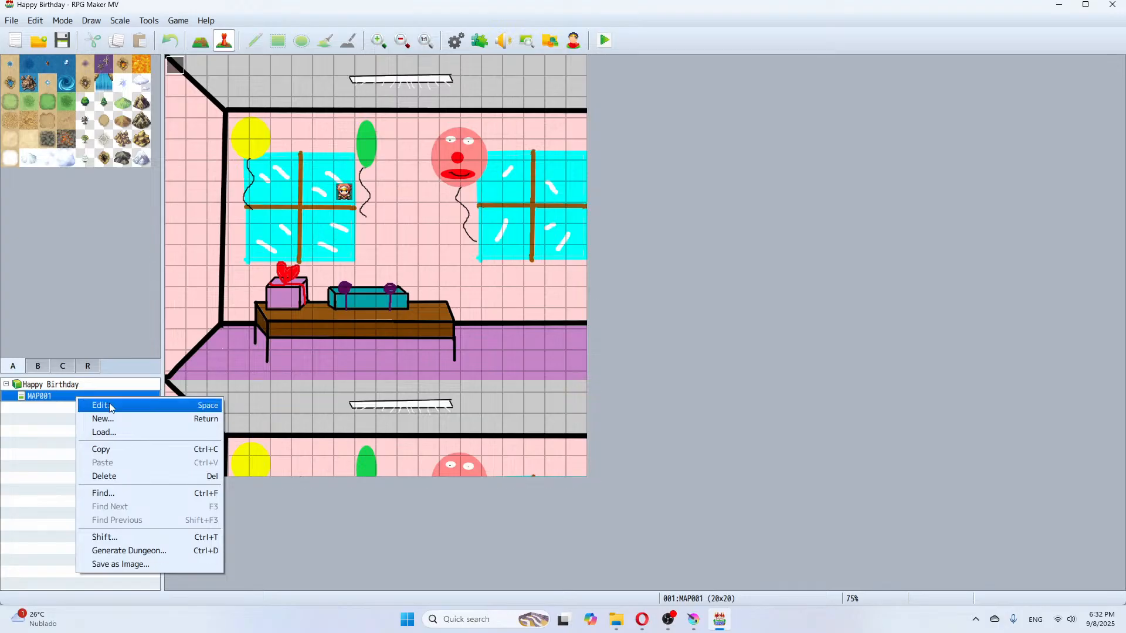
{"action": "left_click", "coordinate": [94, 405]}
{"action": "left_click", "coordinate": [551, 204]}
{"action": "left_click", "coordinate": [551, 204]}
{"action": "type", "text": "15"}
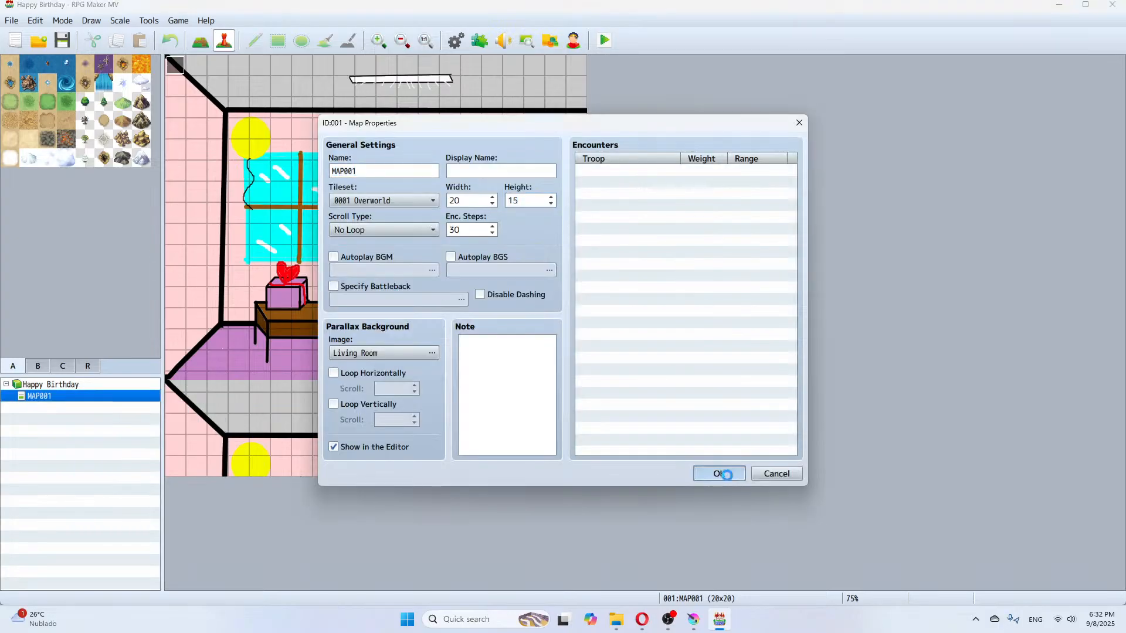
{"action": "left_click", "coordinate": [717, 473]}
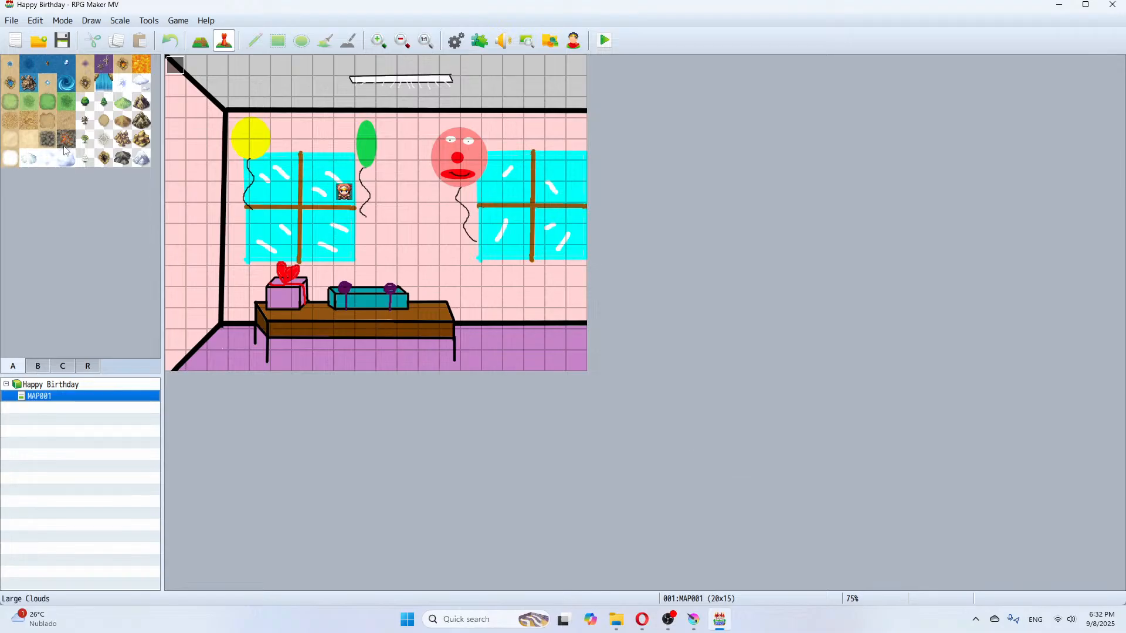
Playtest the Happy Birthday project, starting a new game and advancing through the opening messages to the boy-or-girl question
{"action": "left_click", "coordinate": [607, 40]}
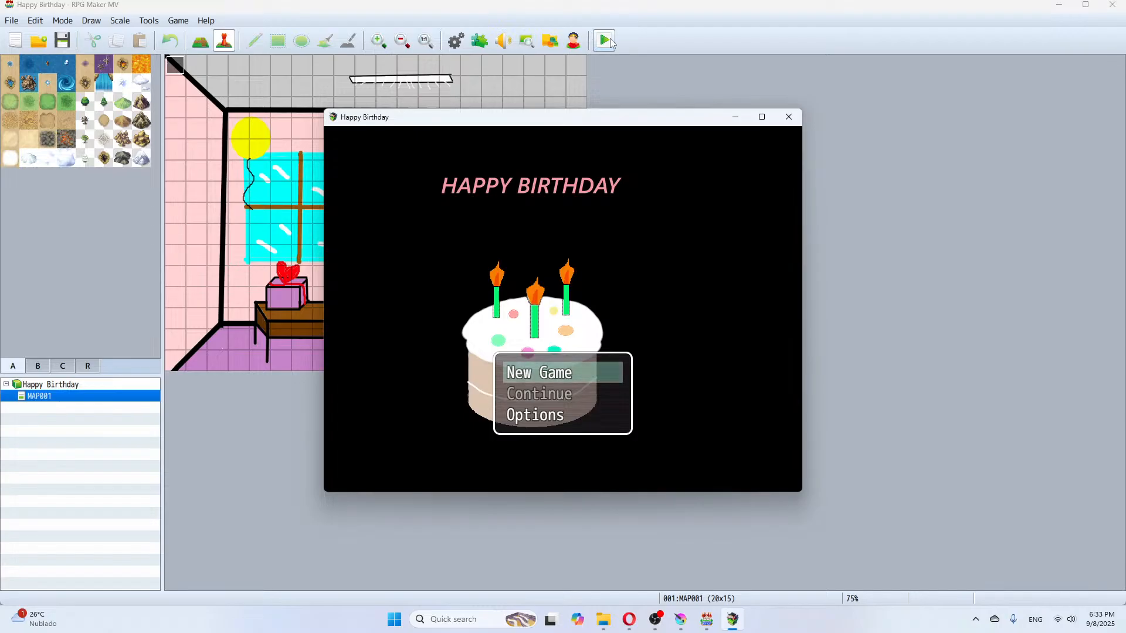
{"action": "key", "text": "Return"}
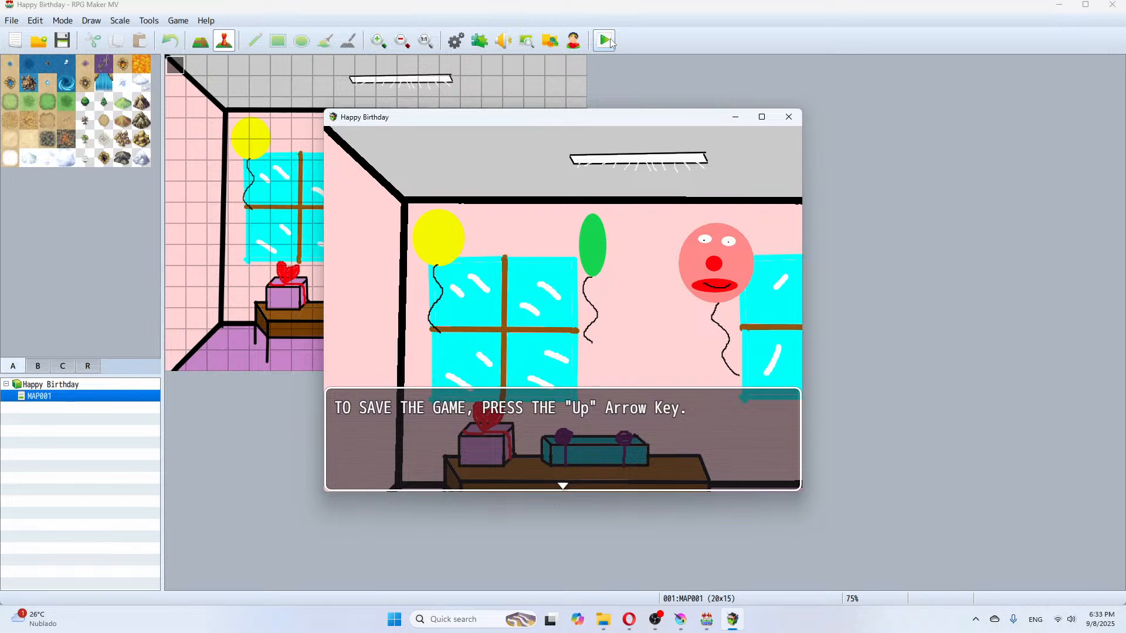
{"action": "key", "text": "Return"}
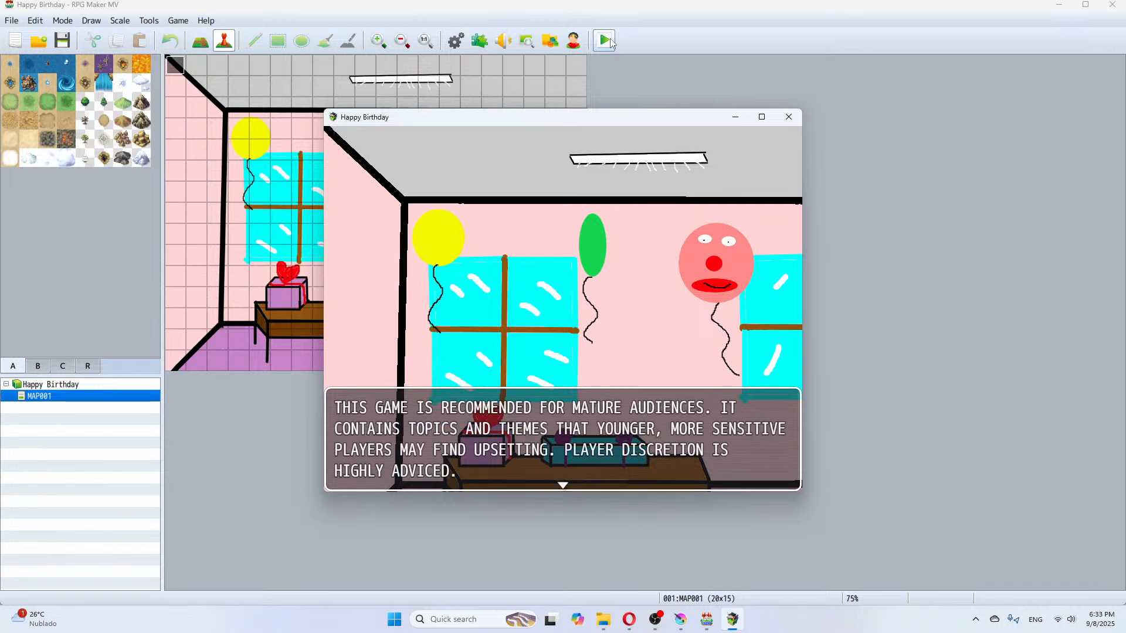
{"action": "key", "text": "Return"}
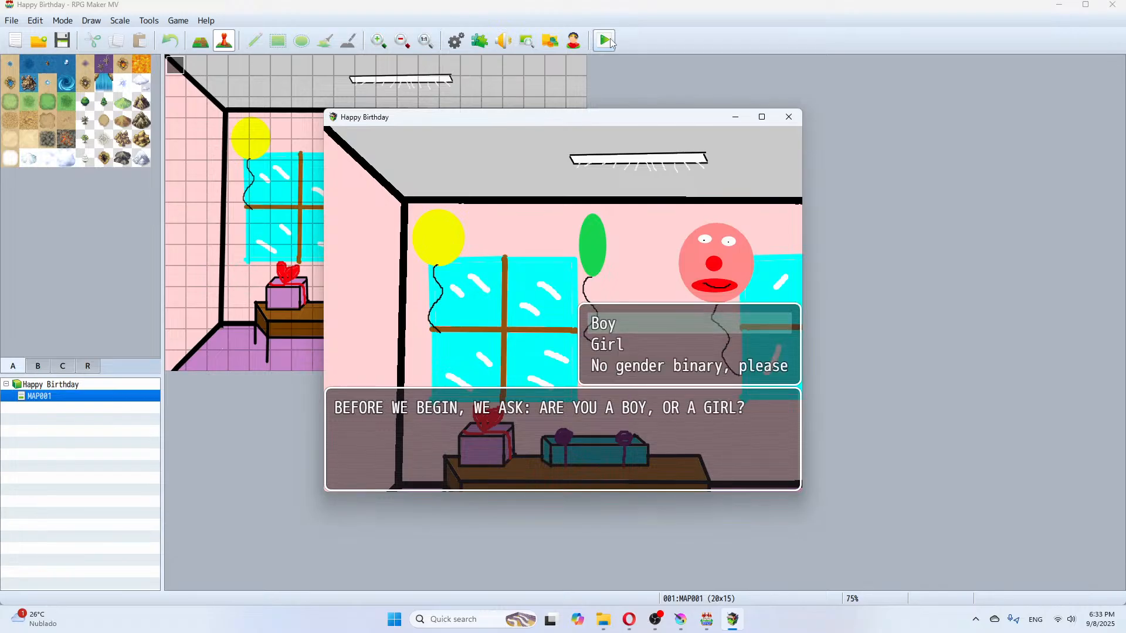
Choose Boy in the playtest, read through the birthday dialogue to the father's repeated lines, and close the game
{"action": "key", "text": "Return"}
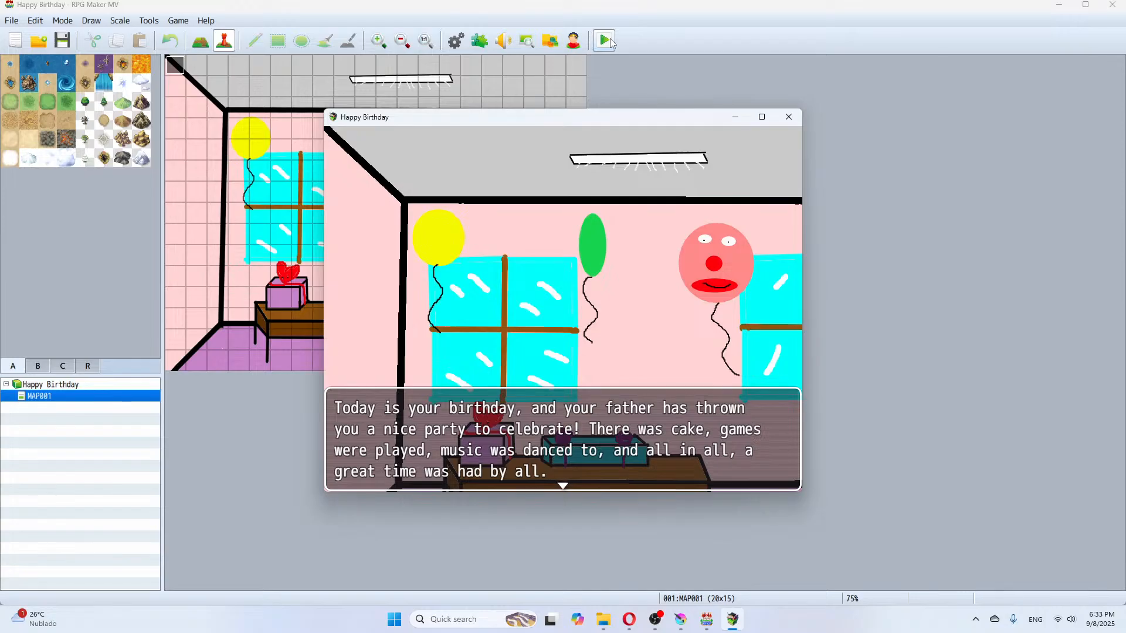
{"action": "key", "text": "Return"}
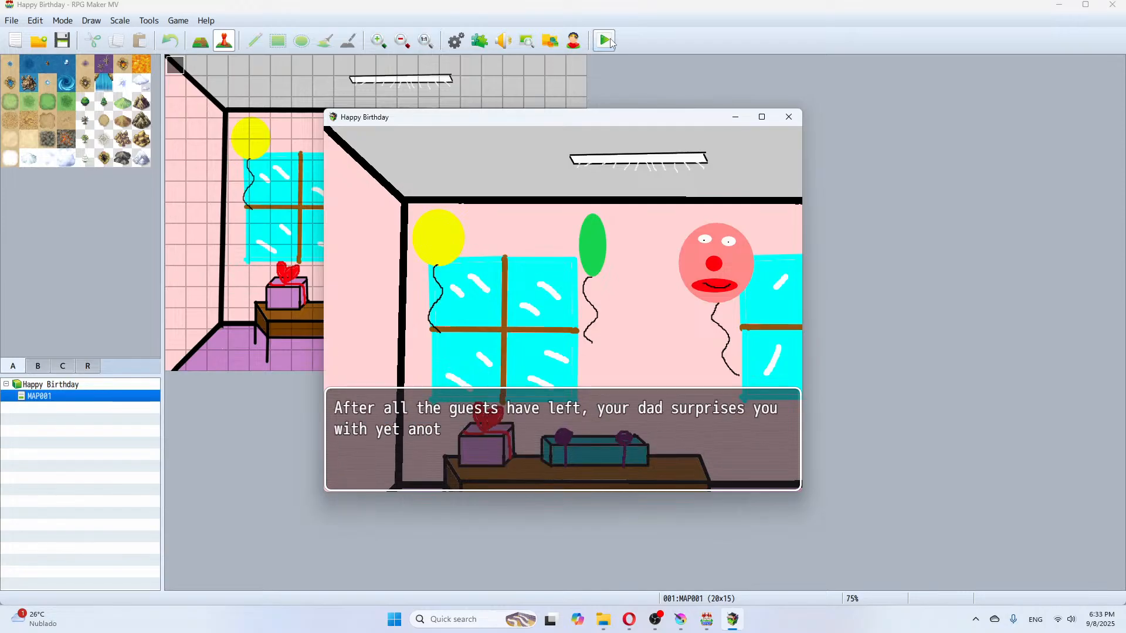
{"action": "key", "text": "Return"}
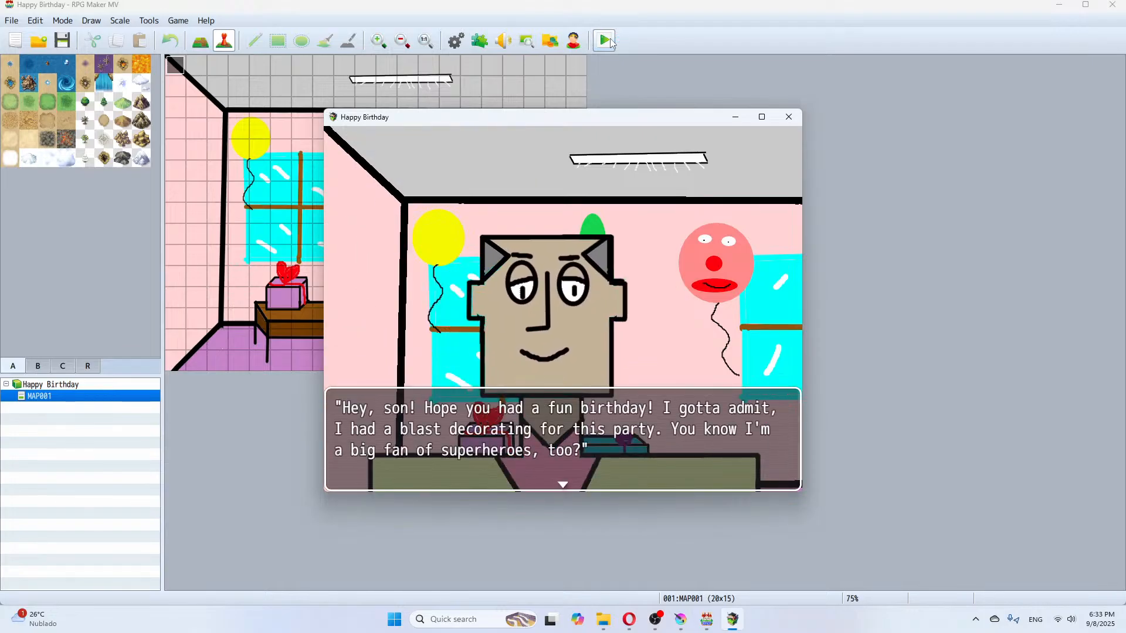
{"action": "key", "text": "Return"}
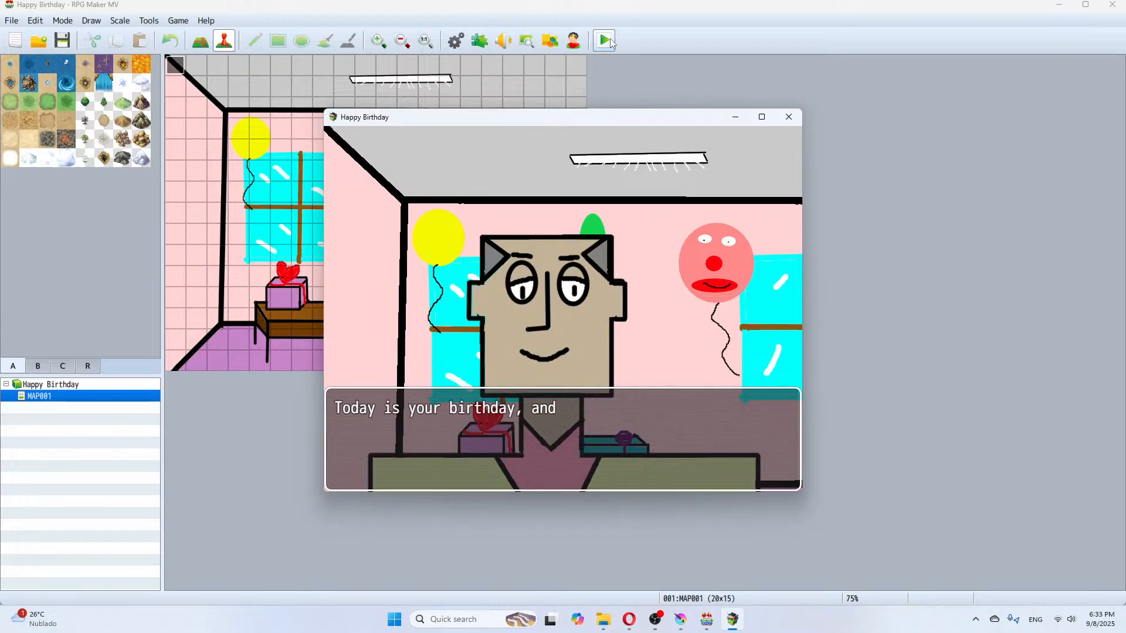
{"action": "key", "text": "Return"}
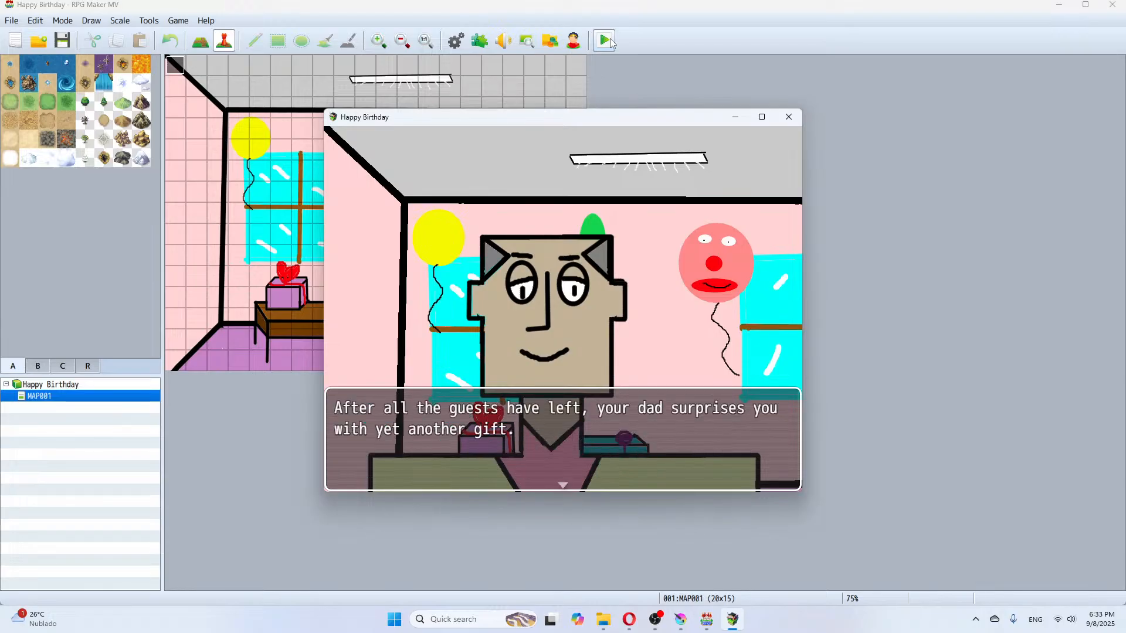
{"action": "key", "text": "Return"}
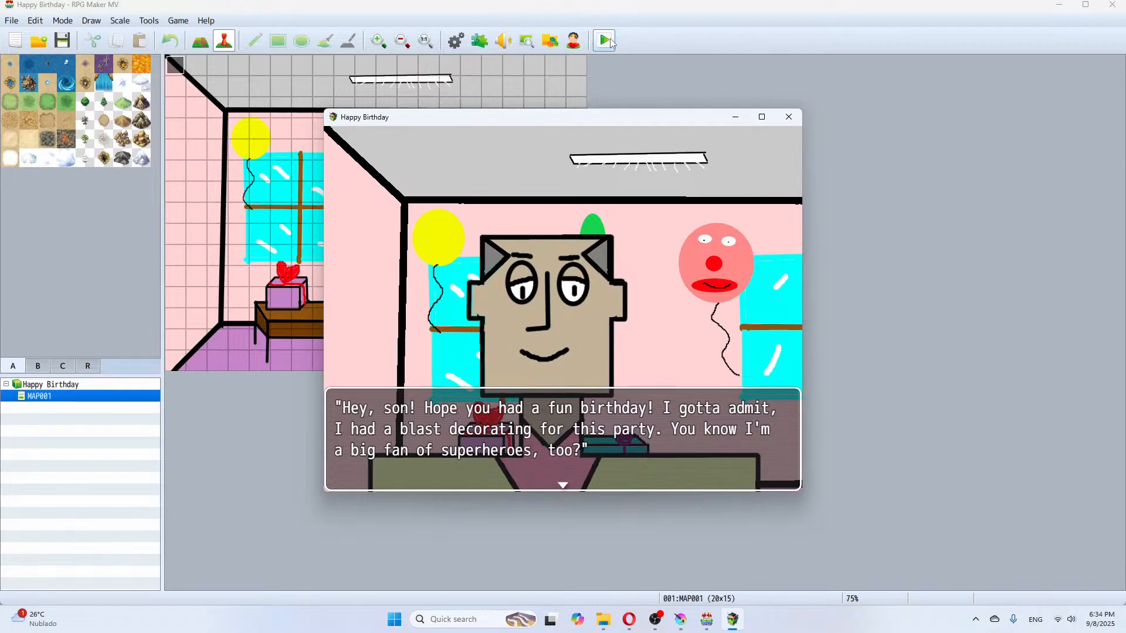
{"action": "left_click", "coordinate": [791, 124]}
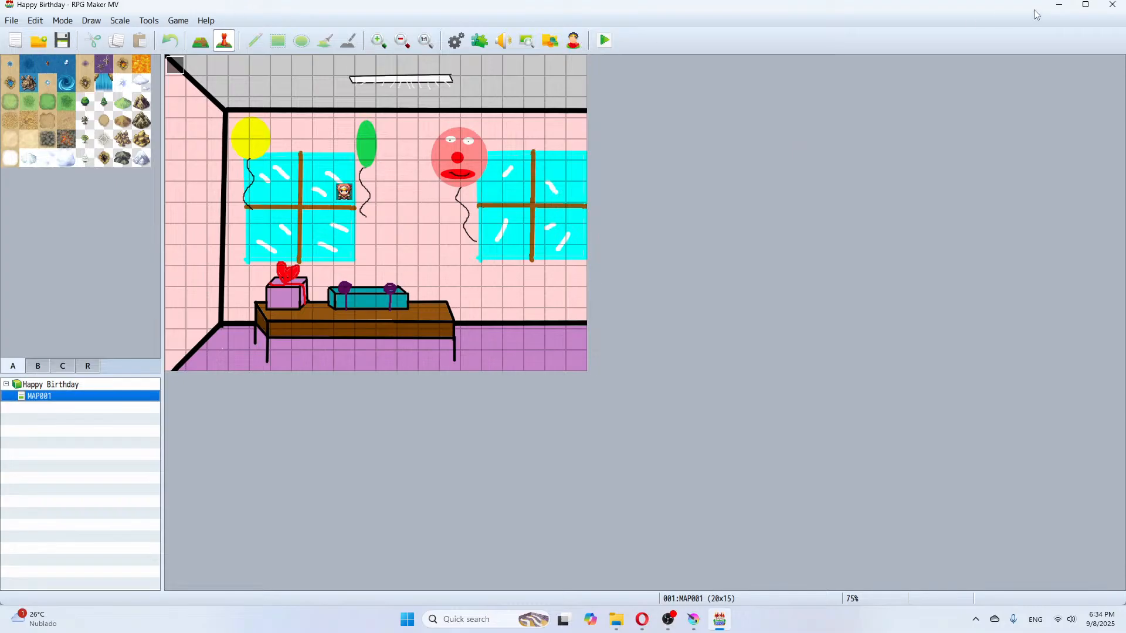
Close RPG Maker MV and the Game Making engines folder, and switch to Krita
{"action": "left_click", "coordinate": [1105, 13]}
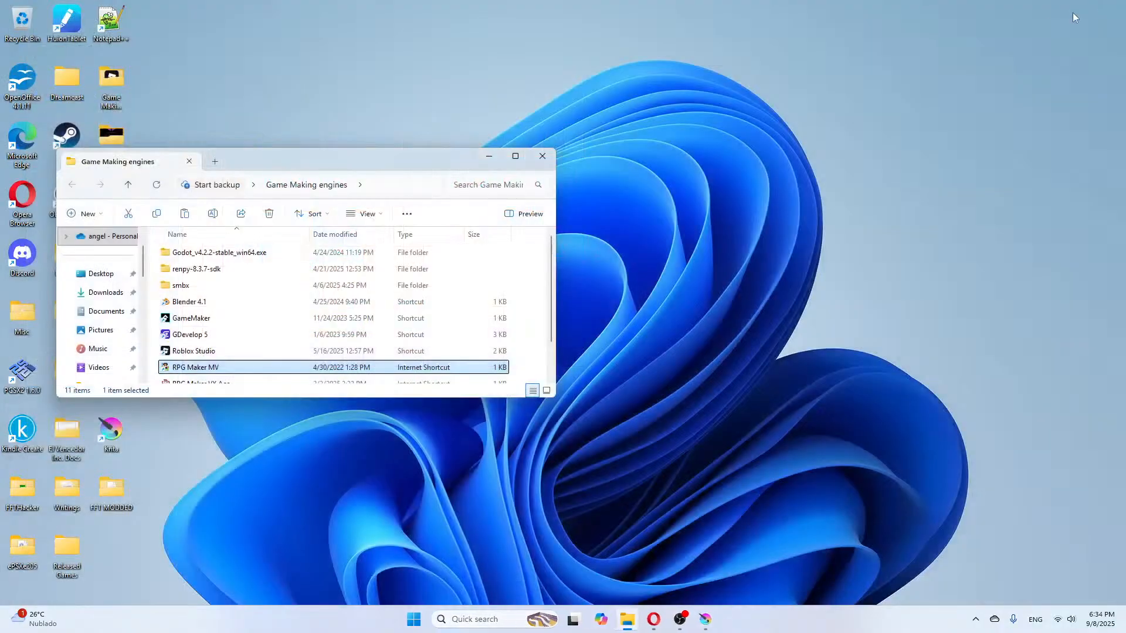
{"action": "left_click", "coordinate": [542, 156]}
{"action": "left_click", "coordinate": [706, 619]}
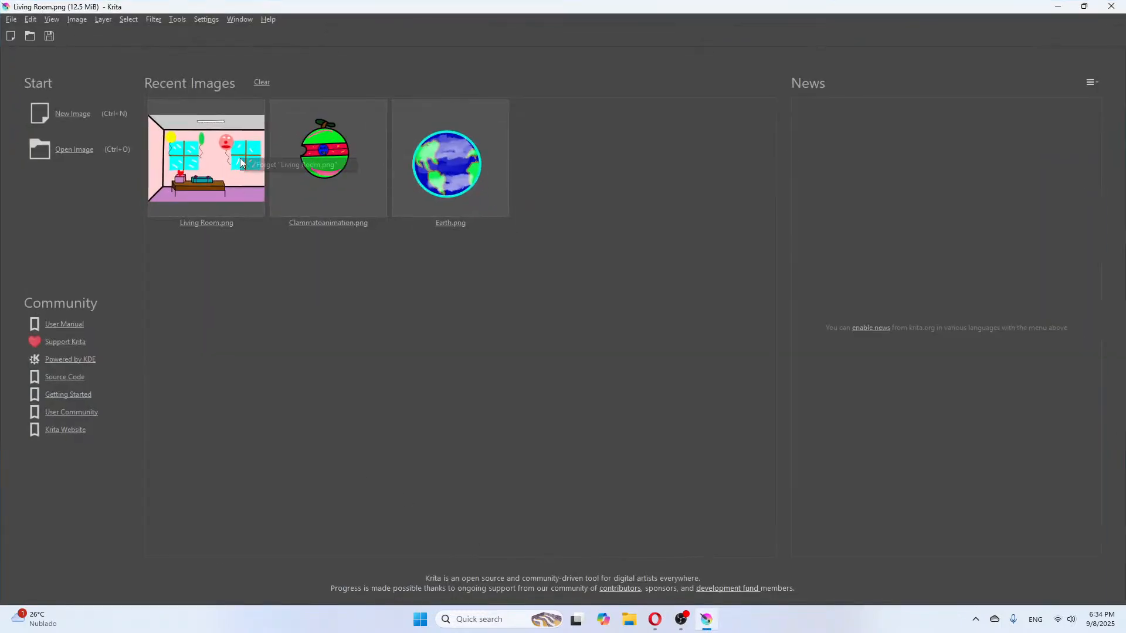
Remove Clammatoanimation.png and Living Room.png from the recent images list
{"action": "right_click", "coordinate": [336, 138]}
{"action": "left_click", "coordinate": [398, 142]}
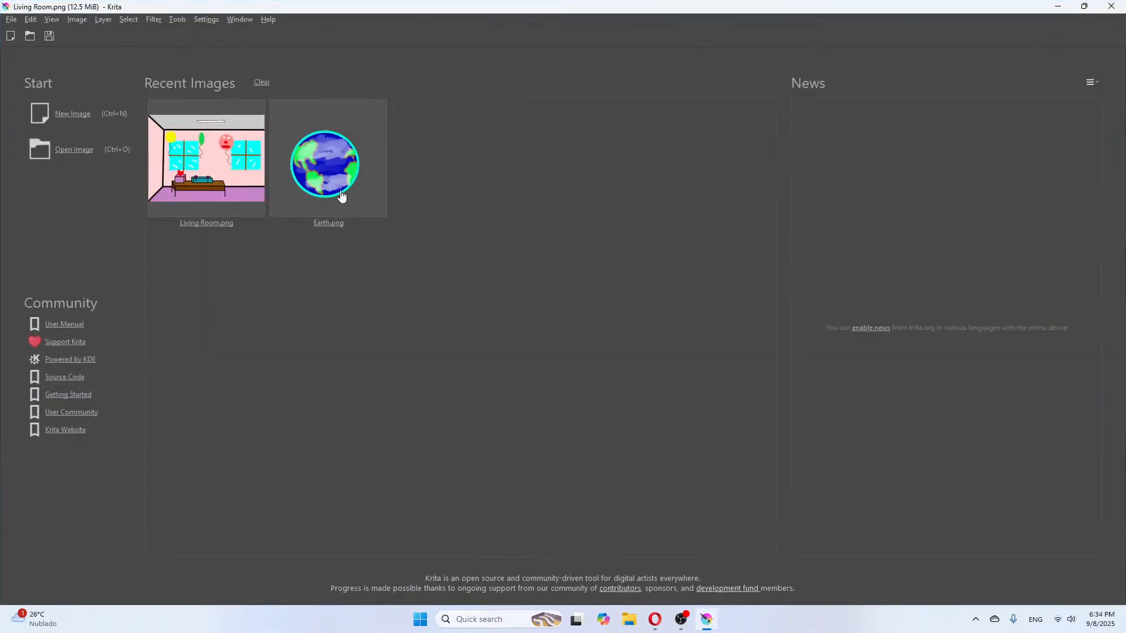
{"action": "right_click", "coordinate": [238, 196]}
{"action": "left_click", "coordinate": [275, 205]}
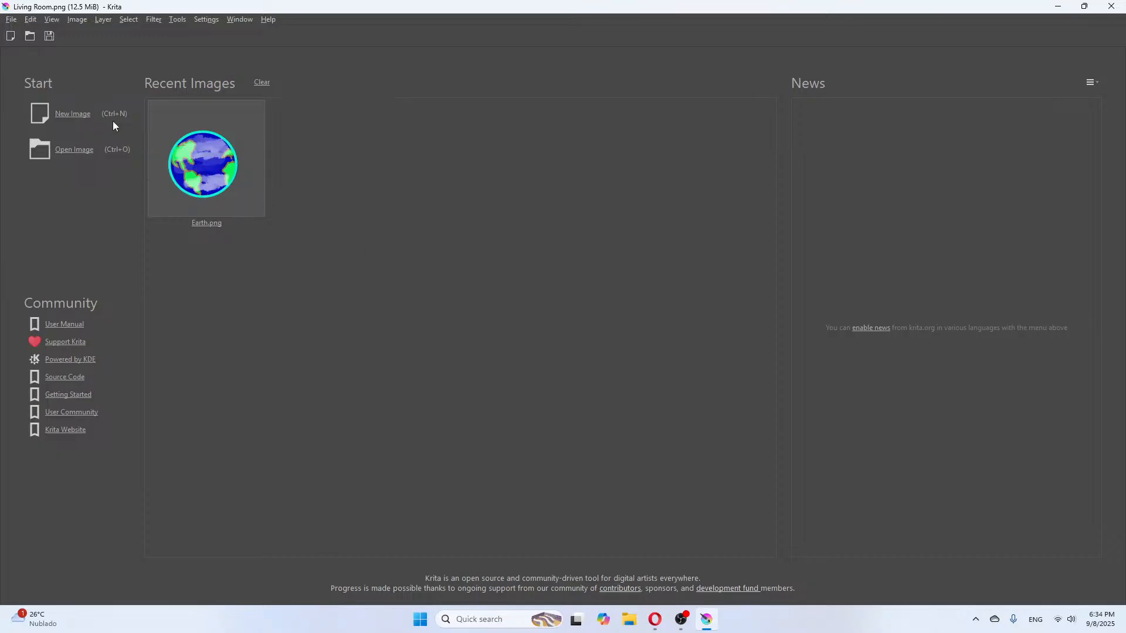
Create a new 1000 by 750 pixel RGB/Alpha document at 300 pixels per inch and view it at 100%
{"action": "left_click", "coordinate": [73, 115]}
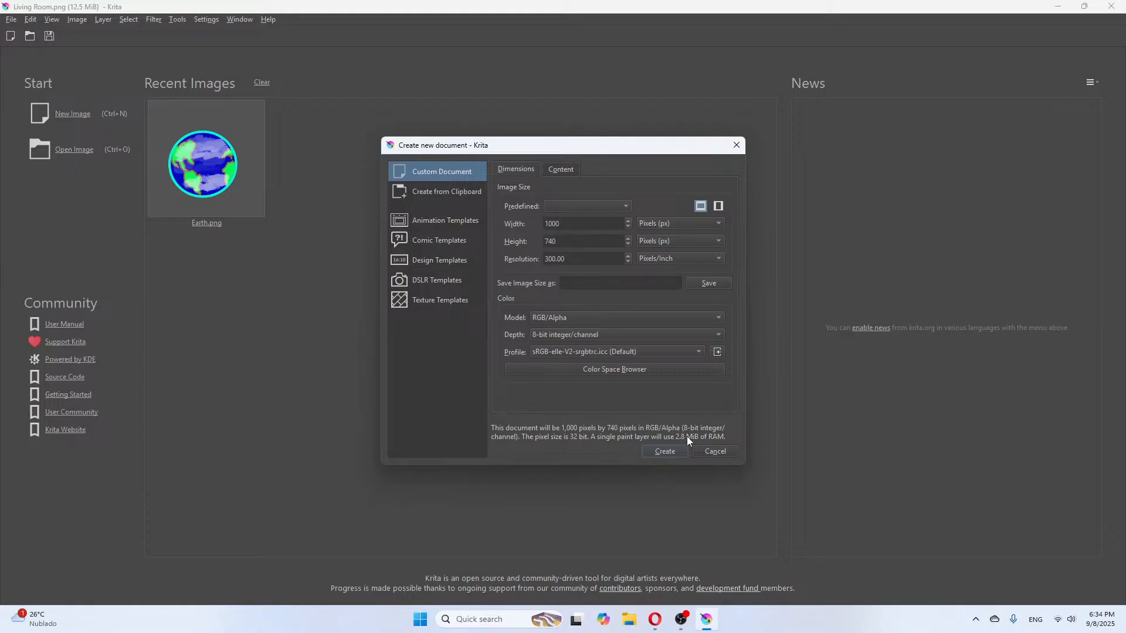
{"action": "left_click", "coordinate": [629, 238]}
{"action": "left_click", "coordinate": [661, 450]}
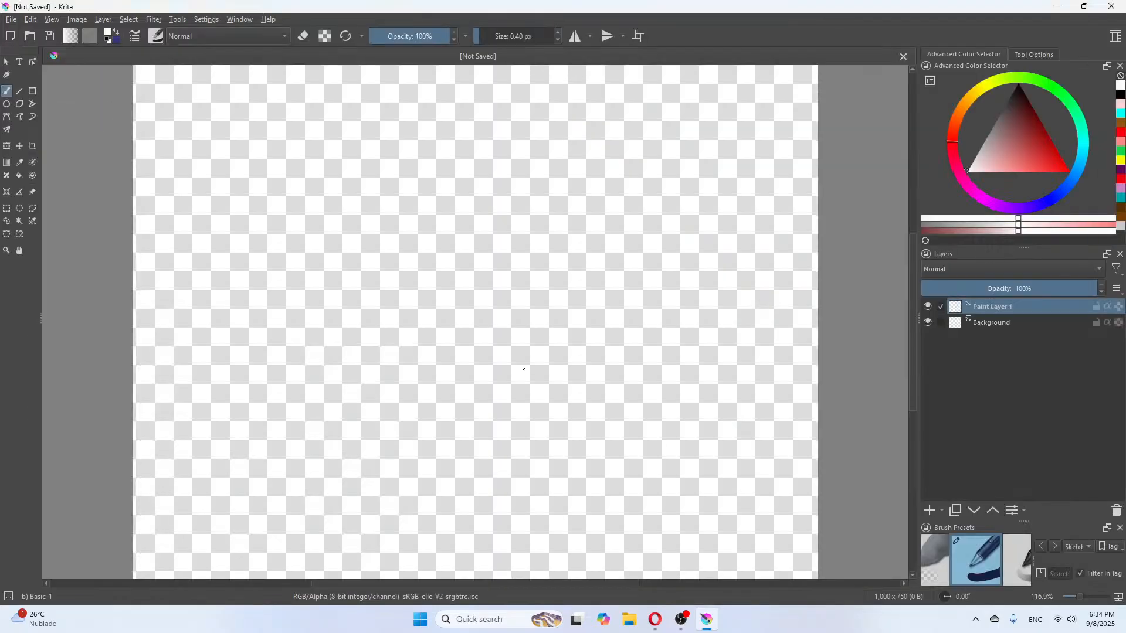
{"action": "key", "text": "1"}
Rename the Background layer to Ground in its layer properties
{"action": "left_click", "coordinate": [988, 327]}
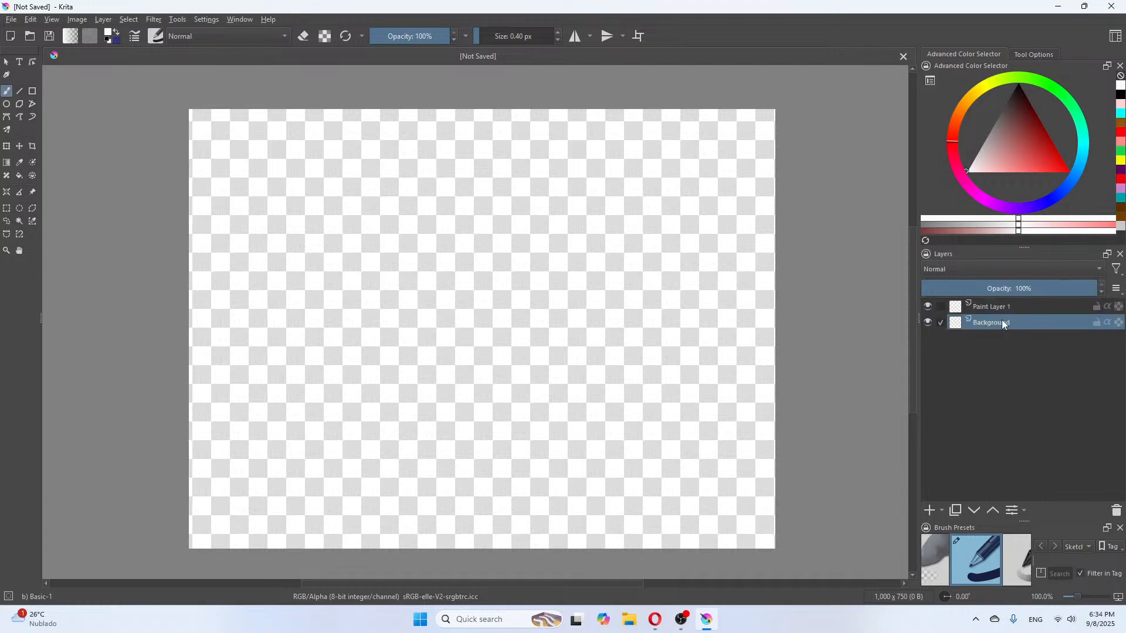
{"action": "right_click", "coordinate": [1002, 320]}
{"action": "left_click", "coordinate": [987, 327]}
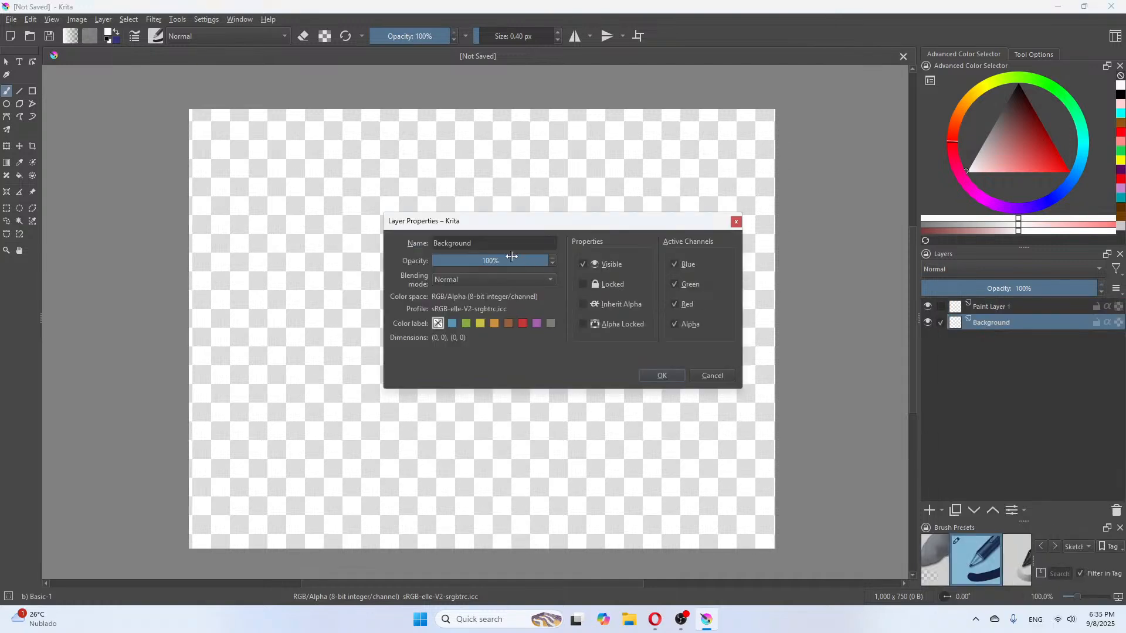
{"action": "key", "text": "BackSpace"}
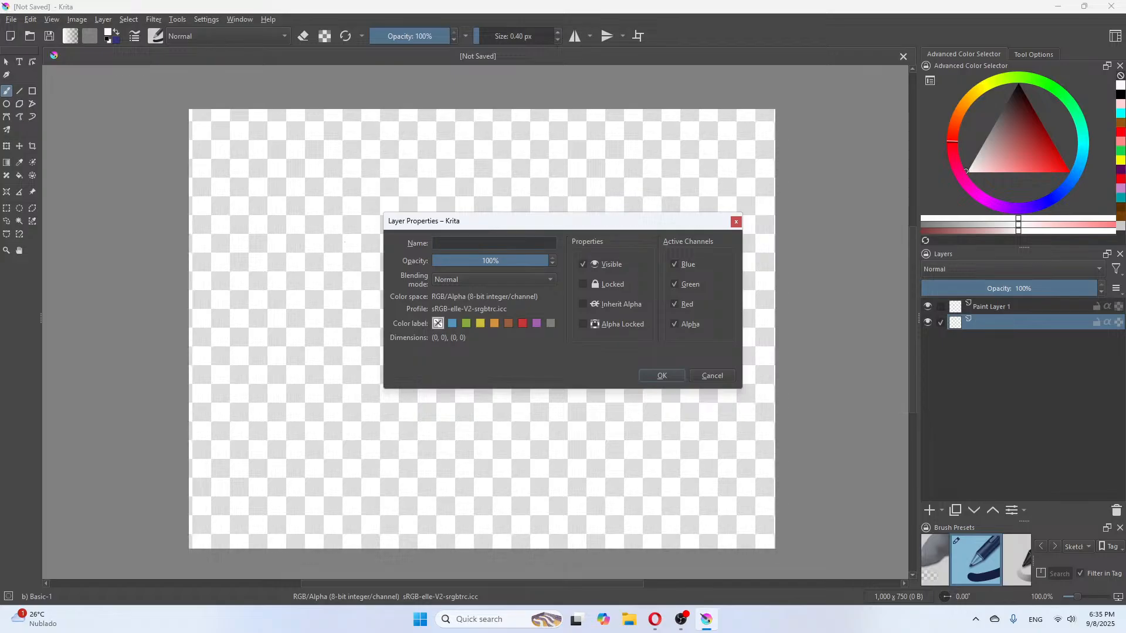
{"action": "type", "text": "Ground"}
{"action": "left_click", "coordinate": [680, 381]}
Rename Paint Layer 1 above the Ground layer to Legs
{"action": "left_click", "coordinate": [993, 311]}
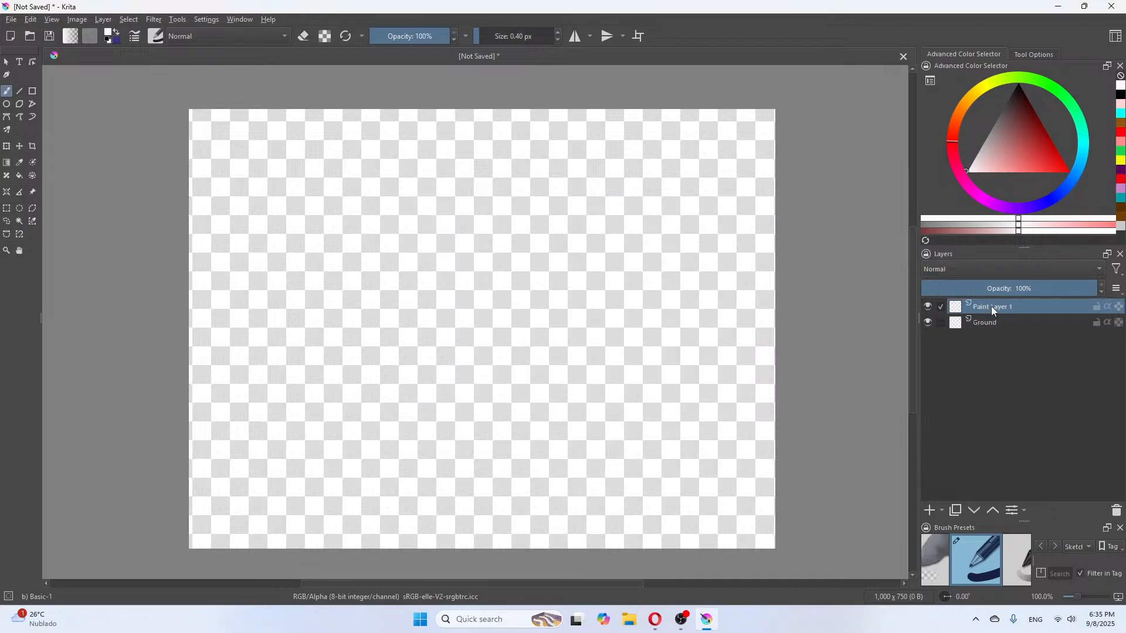
{"action": "right_click", "coordinate": [992, 306]}
{"action": "left_click", "coordinate": [982, 315]}
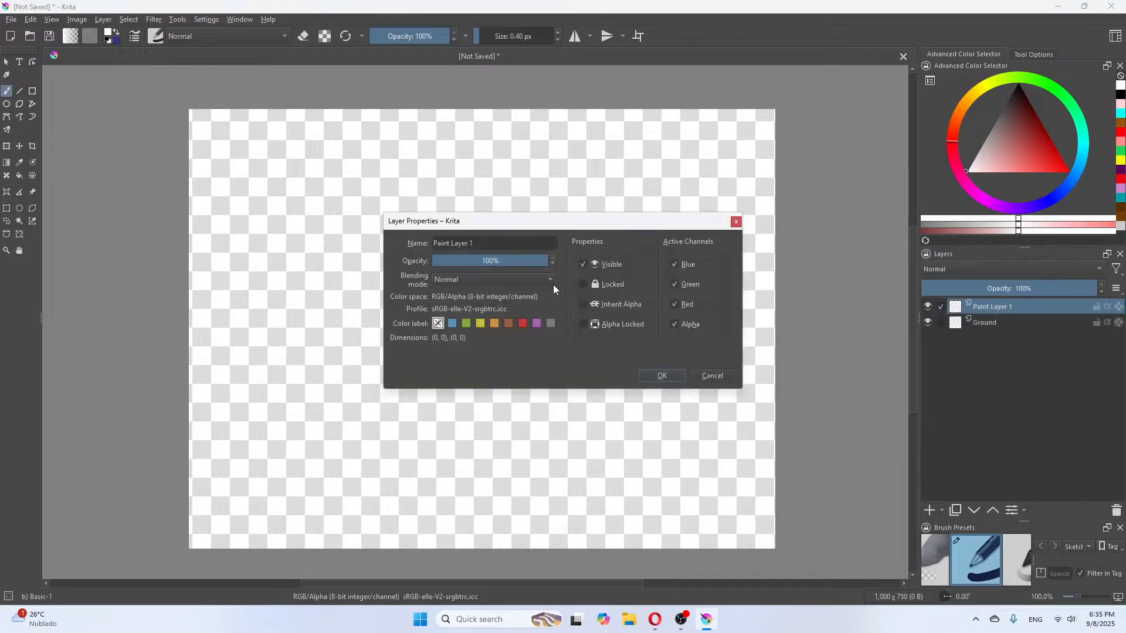
{"action": "key", "text": "BackSpace"}
{"action": "type", "text": "Legs"}
{"action": "left_click", "coordinate": [662, 376]}
Add a new paint layer above Legs and name it Torso
{"action": "left_click", "coordinate": [937, 509]}
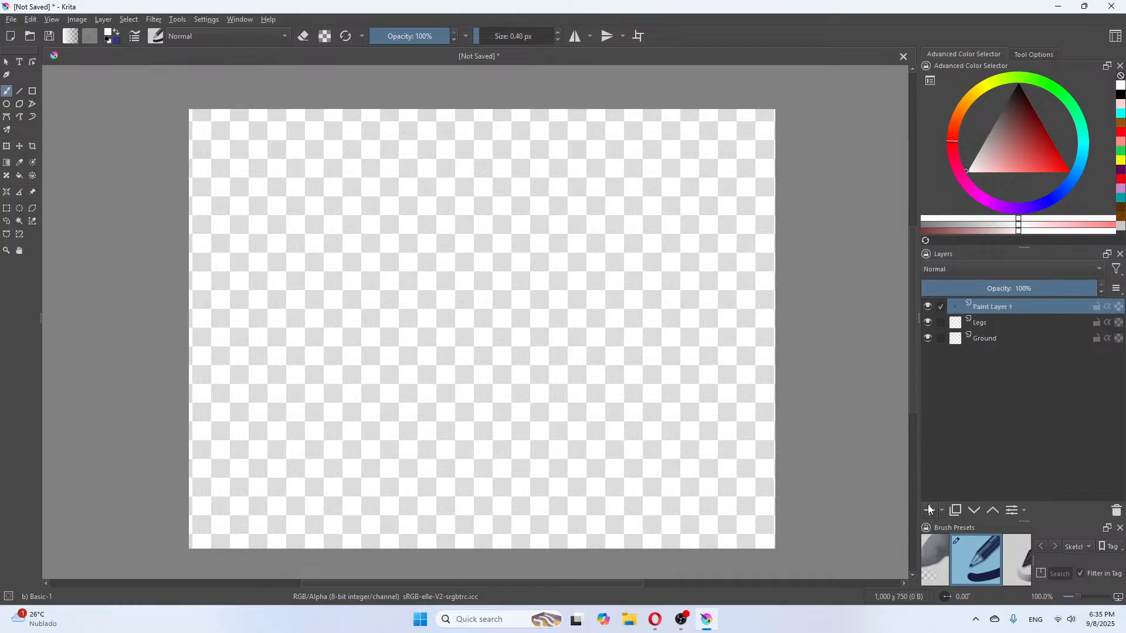
{"action": "right_click", "coordinate": [995, 305]}
{"action": "left_click", "coordinate": [995, 316]}
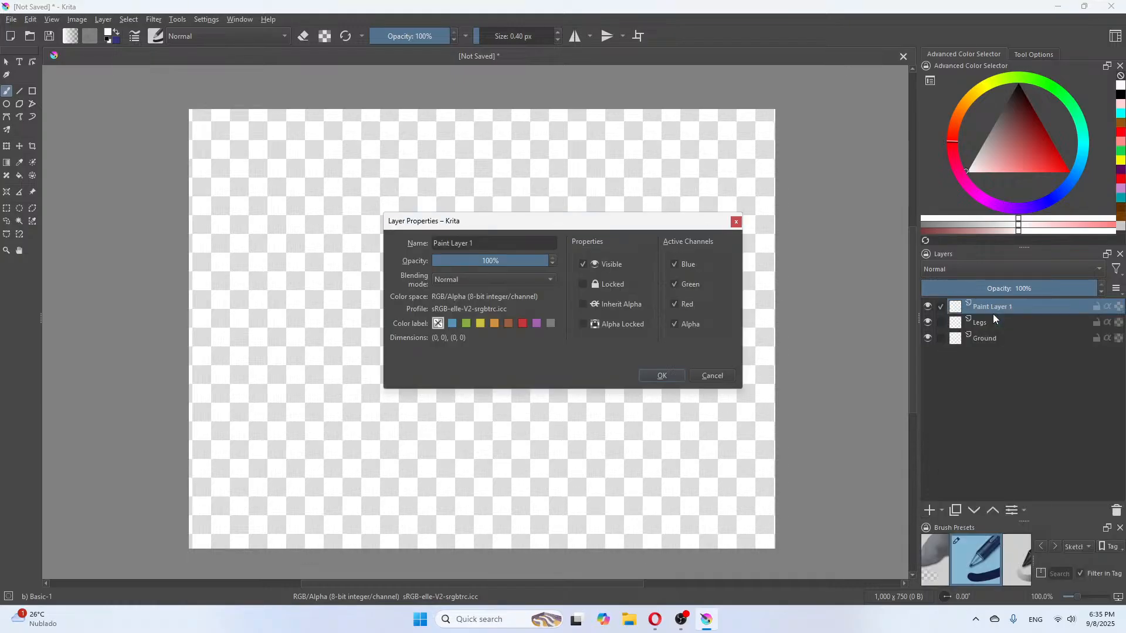
{"action": "key", "text": "BackSpace"}
{"action": "type", "text": "Torso"}
{"action": "left_click", "coordinate": [669, 374]}
Add a new paint layer above Torso and name it Arms
{"action": "left_click", "coordinate": [931, 511]}
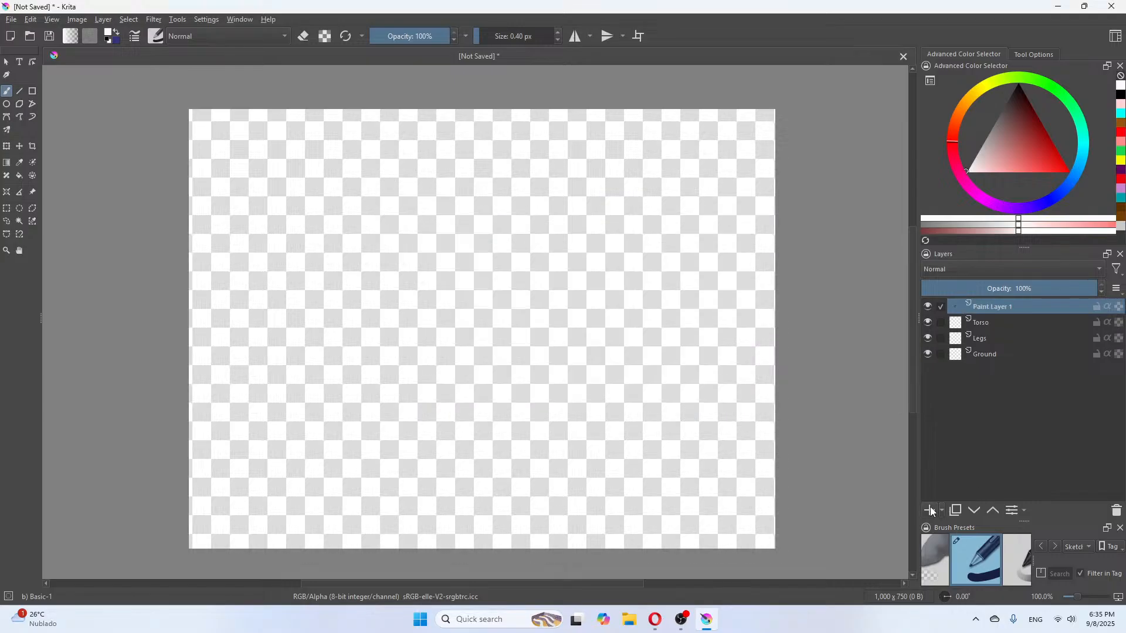
{"action": "right_click", "coordinate": [986, 304]}
{"action": "left_click", "coordinate": [975, 311]}
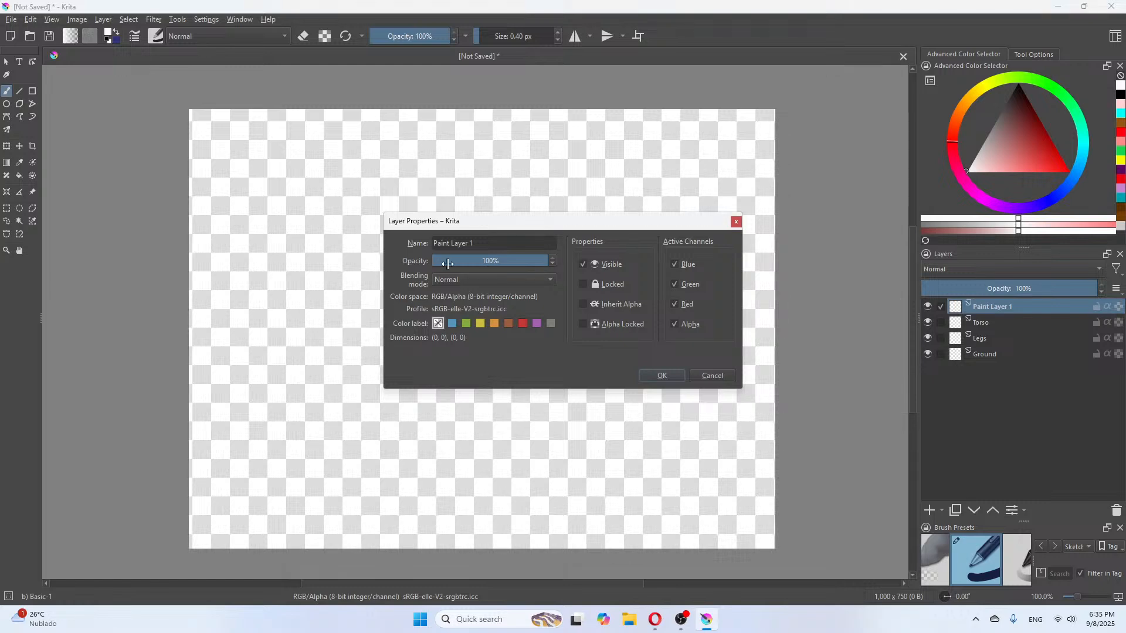
{"action": "type", "text": "Arms"}
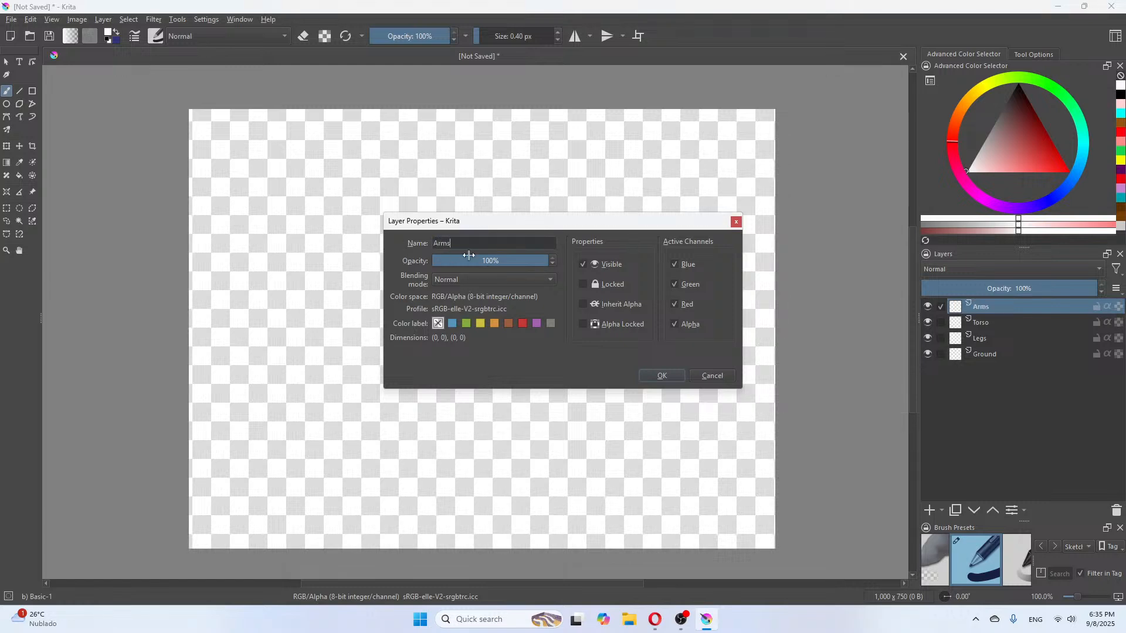
{"action": "left_click", "coordinate": [661, 375]}
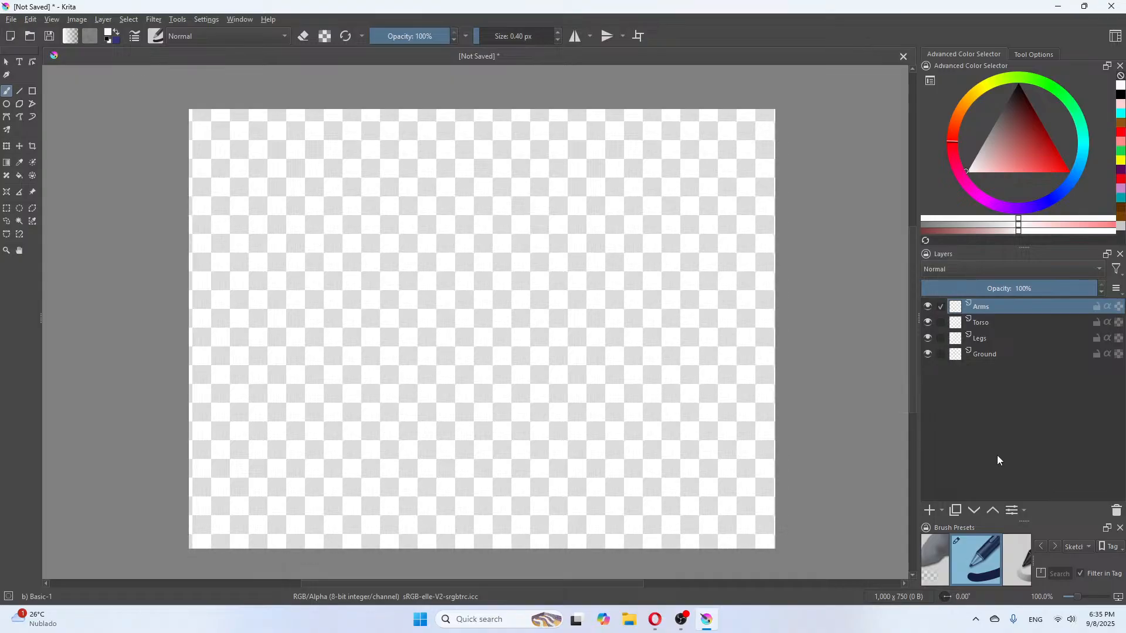
On the Ground layer, draw a brown line across the lower canvas and fill the strip beneath it brown, replacing that fill with green
{"action": "left_click", "coordinate": [991, 357]}
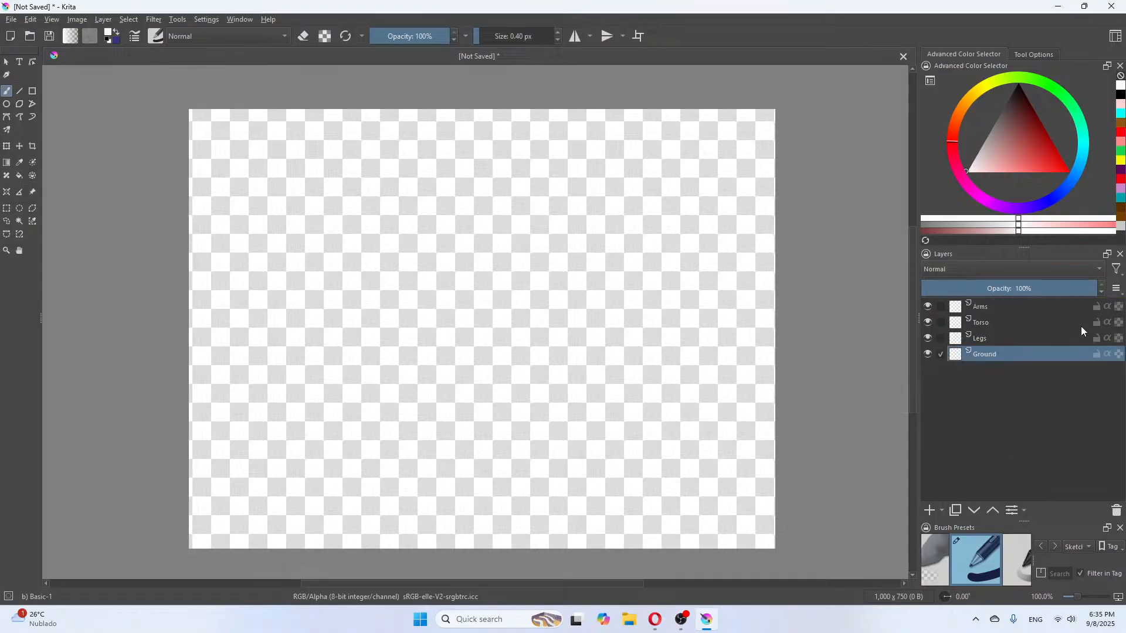
{"action": "left_click", "coordinate": [1122, 216]}
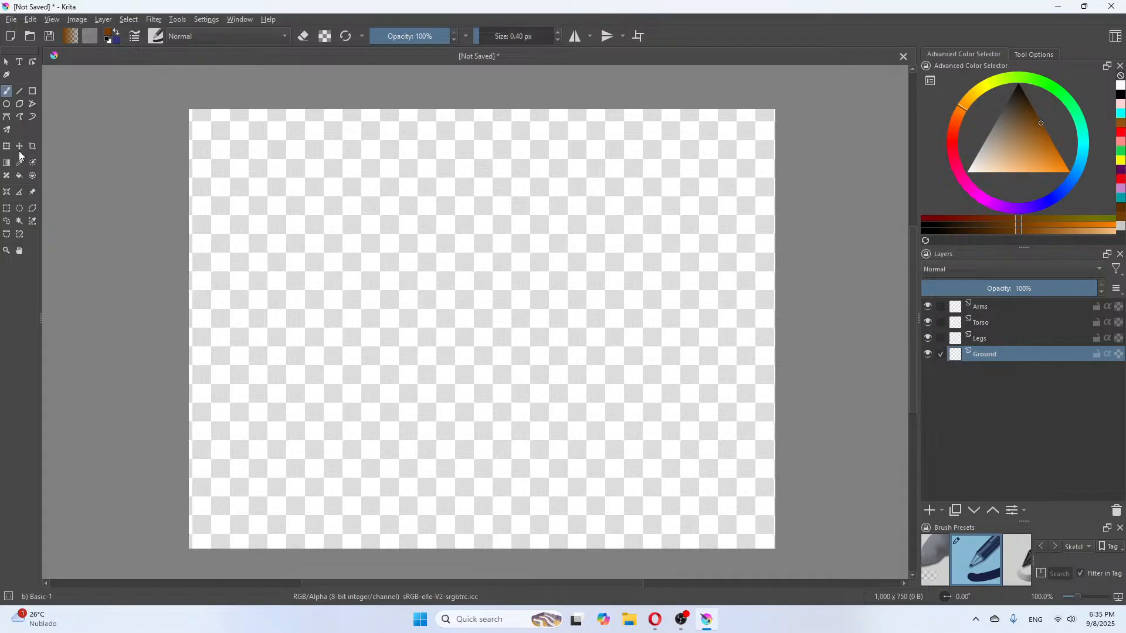
{"action": "left_click", "coordinate": [20, 91]}
{"action": "mouse_move", "coordinate": [189, 497]}
{"action": "left_mouse_down"}
{"action": "mouse_move", "coordinate": [314, 521]}
{"action": "mouse_move", "coordinate": [774, 527]}
{"action": "mouse_move", "coordinate": [774, 495]}
{"action": "left_mouse_up"}
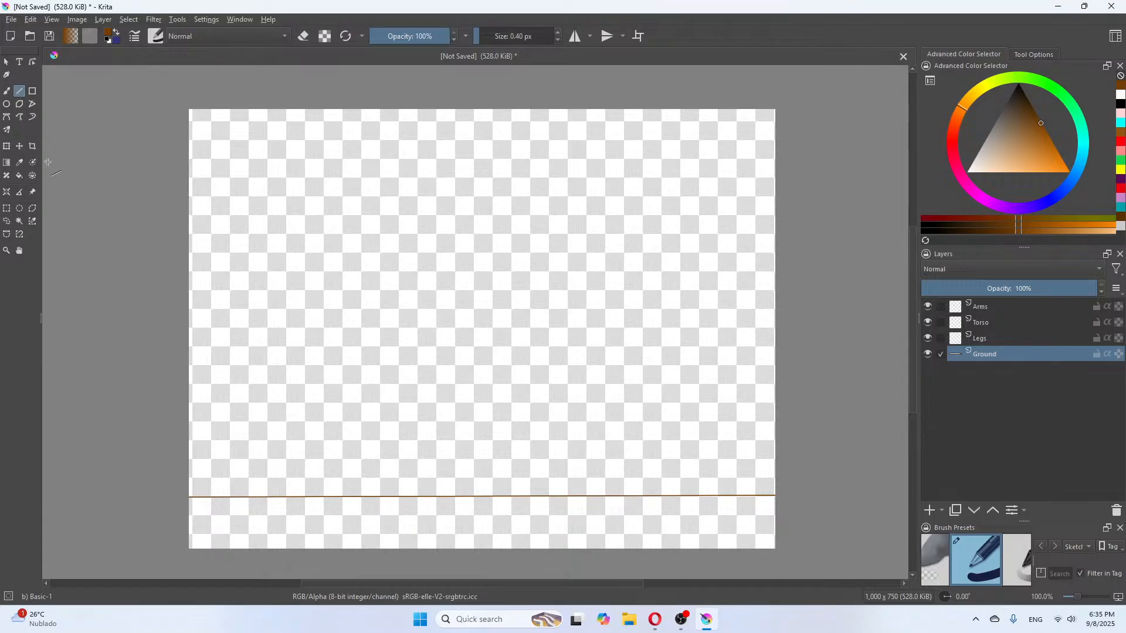
{"action": "left_click", "coordinate": [19, 175]}
{"action": "left_click", "coordinate": [358, 526]}
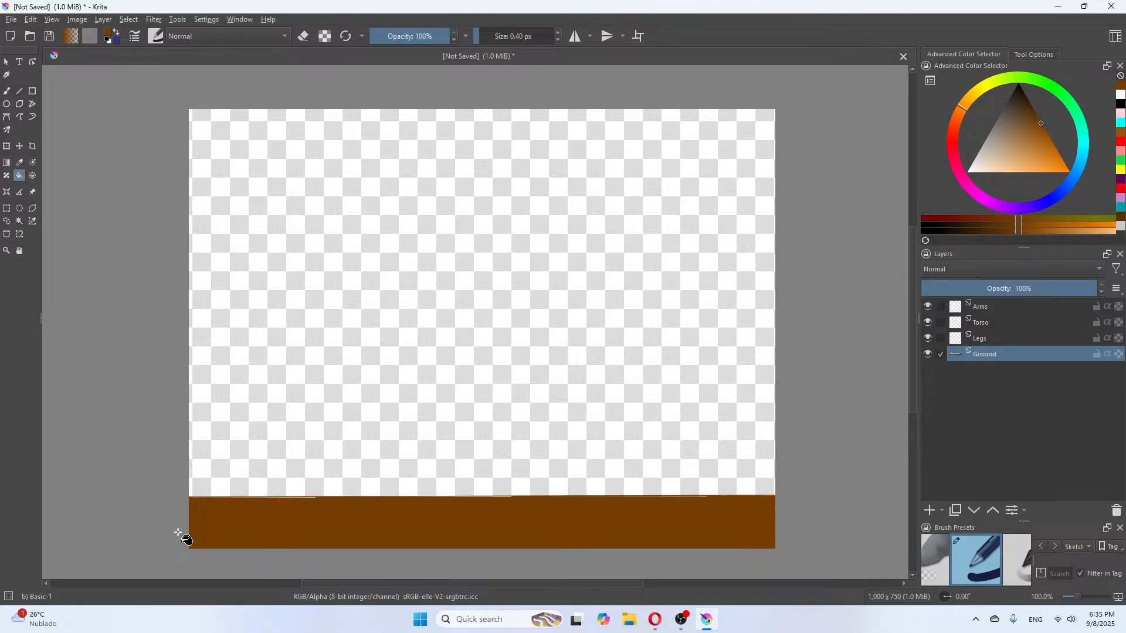
{"action": "left_click", "coordinate": [1121, 160]}
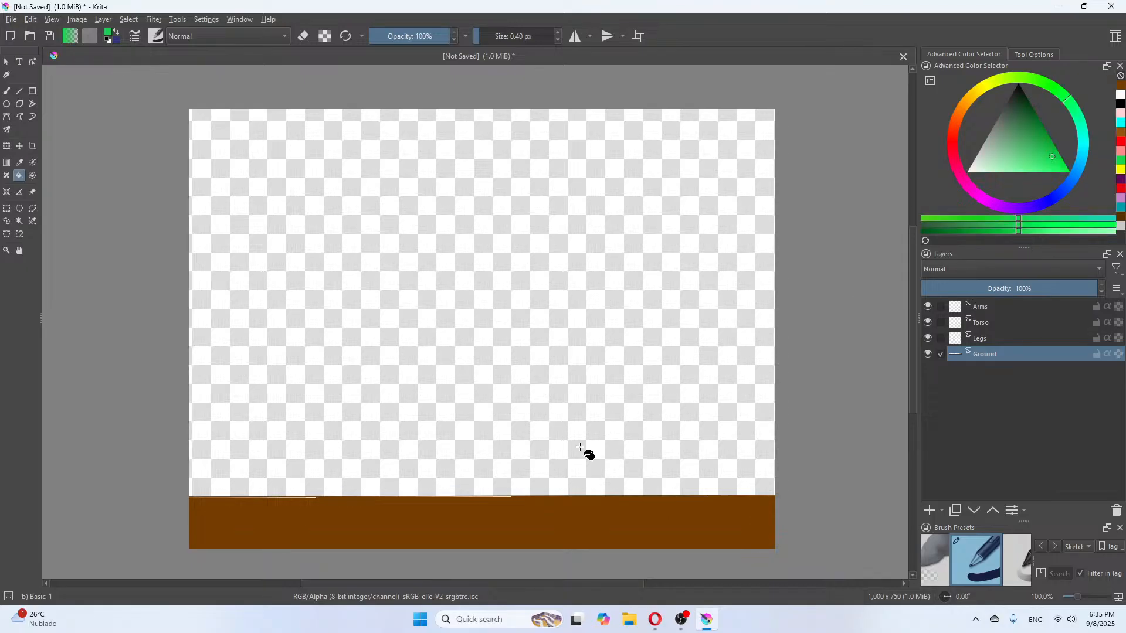
{"action": "left_click", "coordinate": [516, 523]}
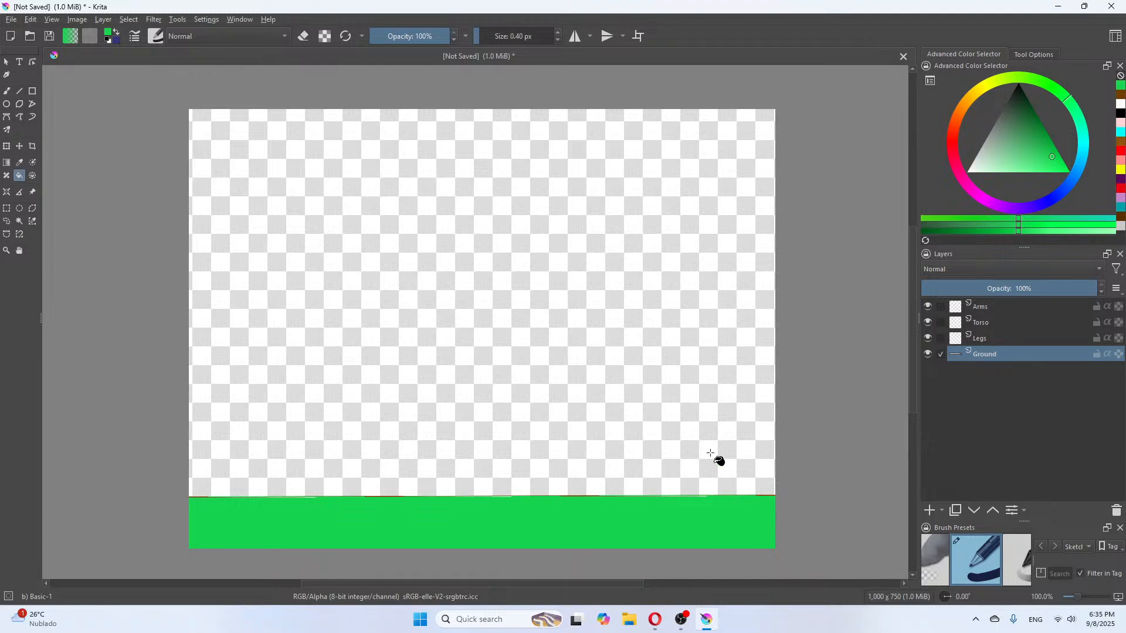
On the Torso layer, paint the figure's torso as a black vertical stroke with a 16.68 px brush, undoing a thin first stroke
{"action": "left_click", "coordinate": [997, 322]}
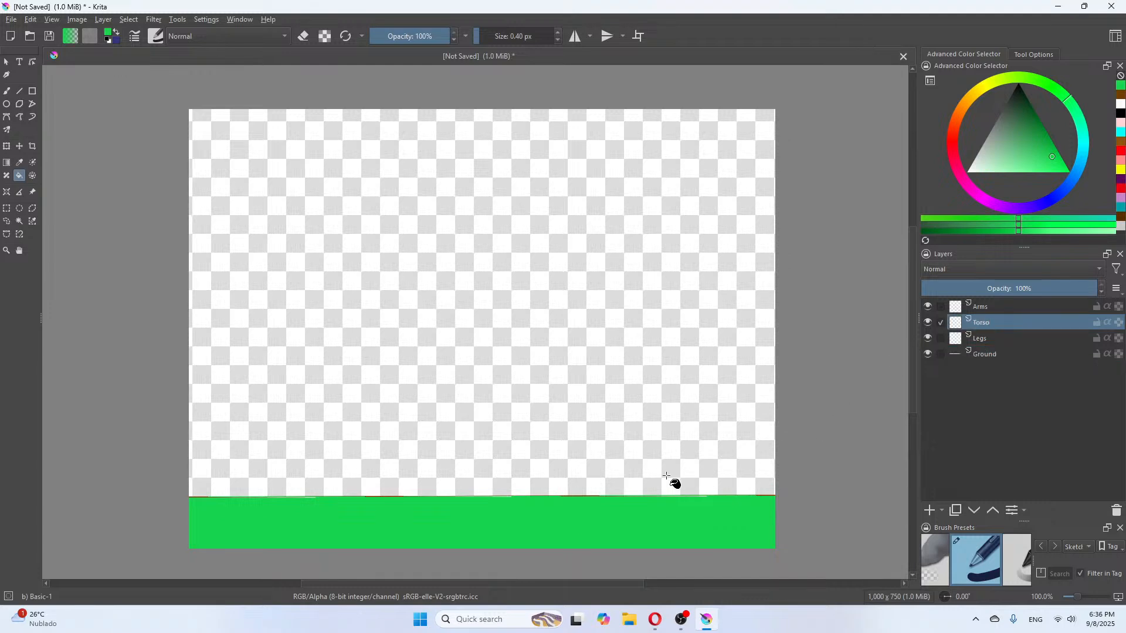
{"action": "left_click", "coordinate": [1121, 116]}
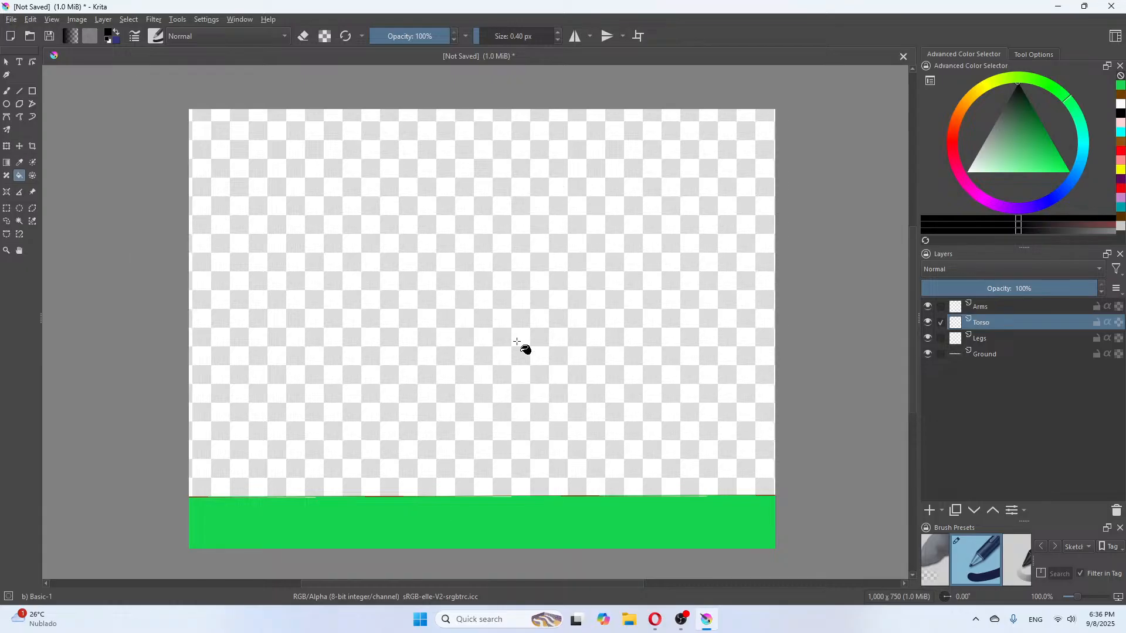
{"action": "left_click", "coordinate": [7, 91]}
{"action": "mouse_move", "coordinate": [556, 318]}
{"action": "left_mouse_down"}
{"action": "mouse_move", "coordinate": [439, 349]}
{"action": "mouse_move", "coordinate": [493, 461]}
{"action": "left_mouse_up"}
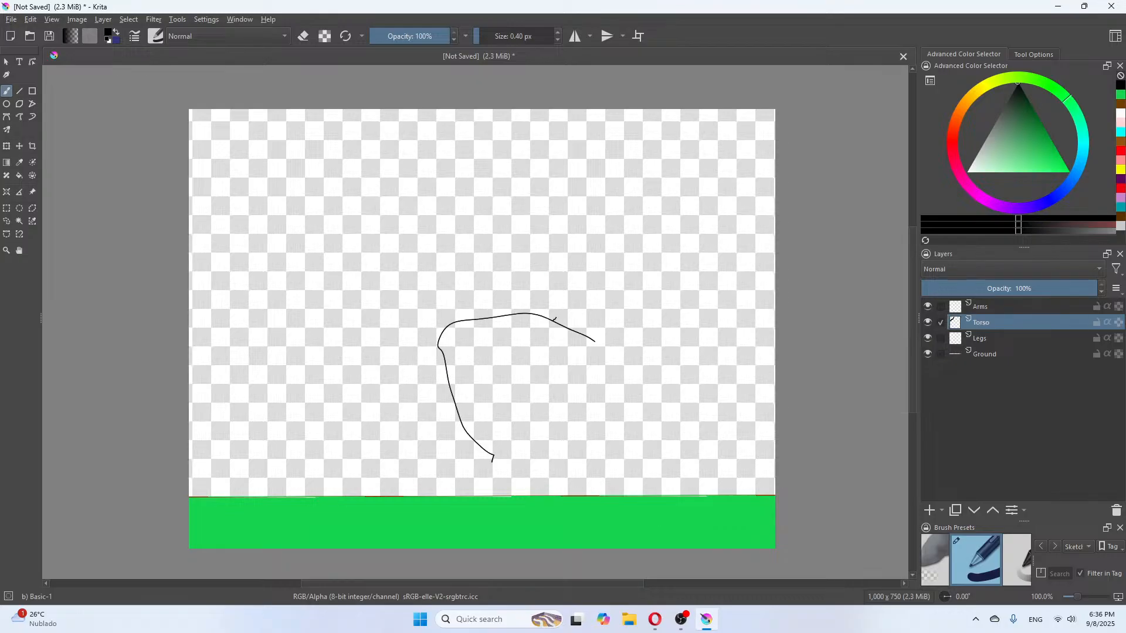
{"action": "key", "text": "ctrl+z"}
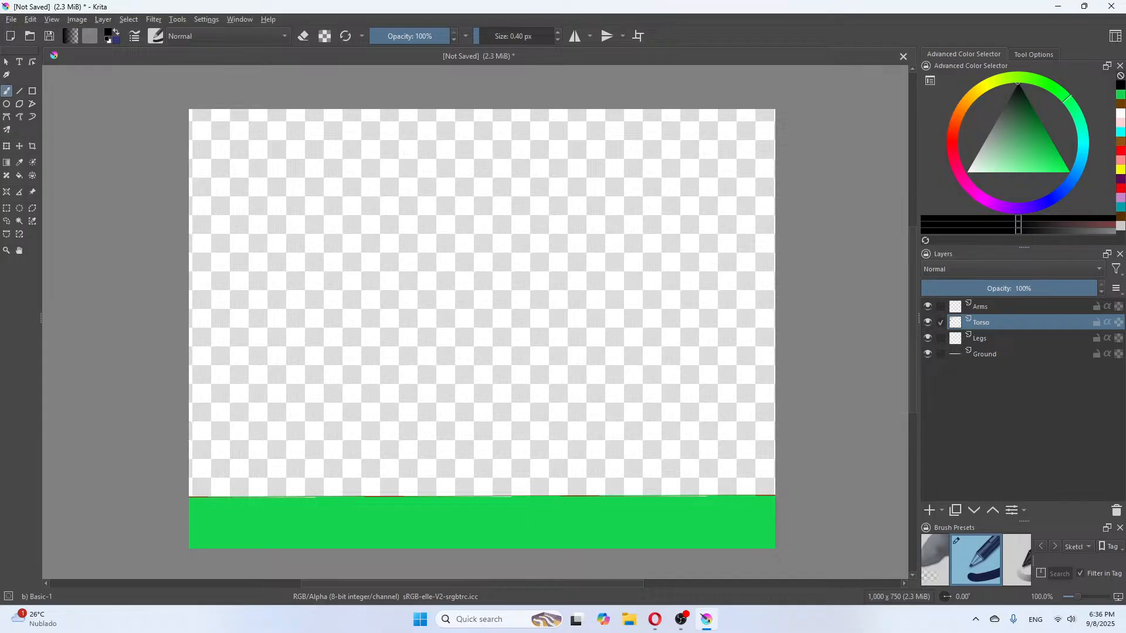
{"action": "left_click_drag", "start_coordinate": [484, 37], "coordinate": [493, 37]}
{"action": "left_click_drag", "start_coordinate": [456, 337], "coordinate": [462, 440]}
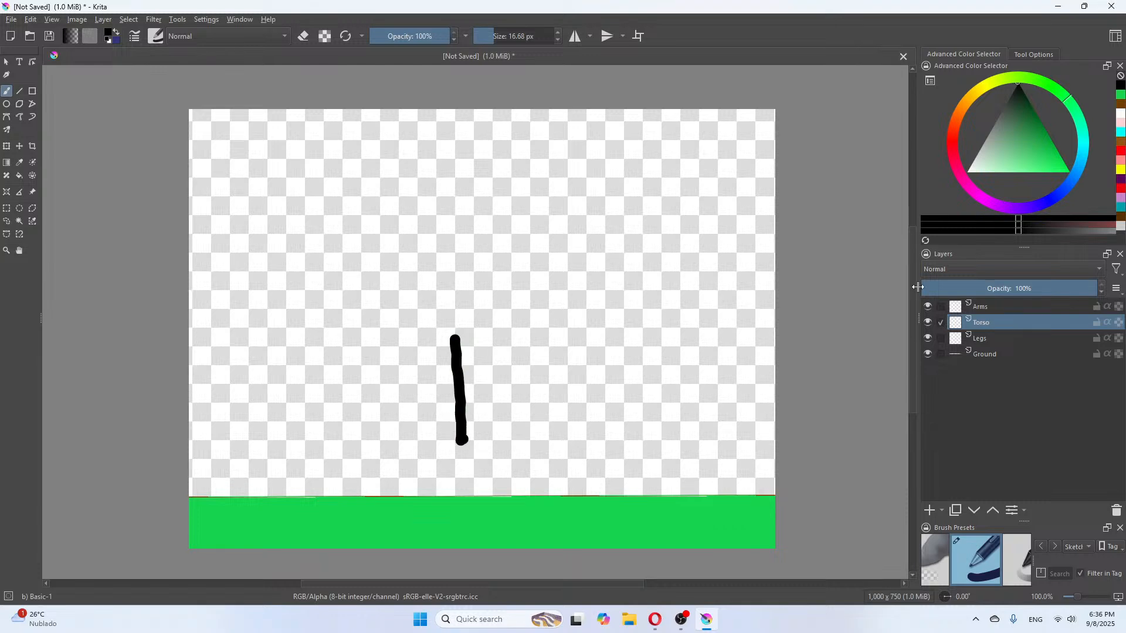
On the Legs layer, paint two black legs with feet from the torso's lower end to the ground, undoing the stray foot strokes
{"action": "left_click", "coordinate": [981, 339]}
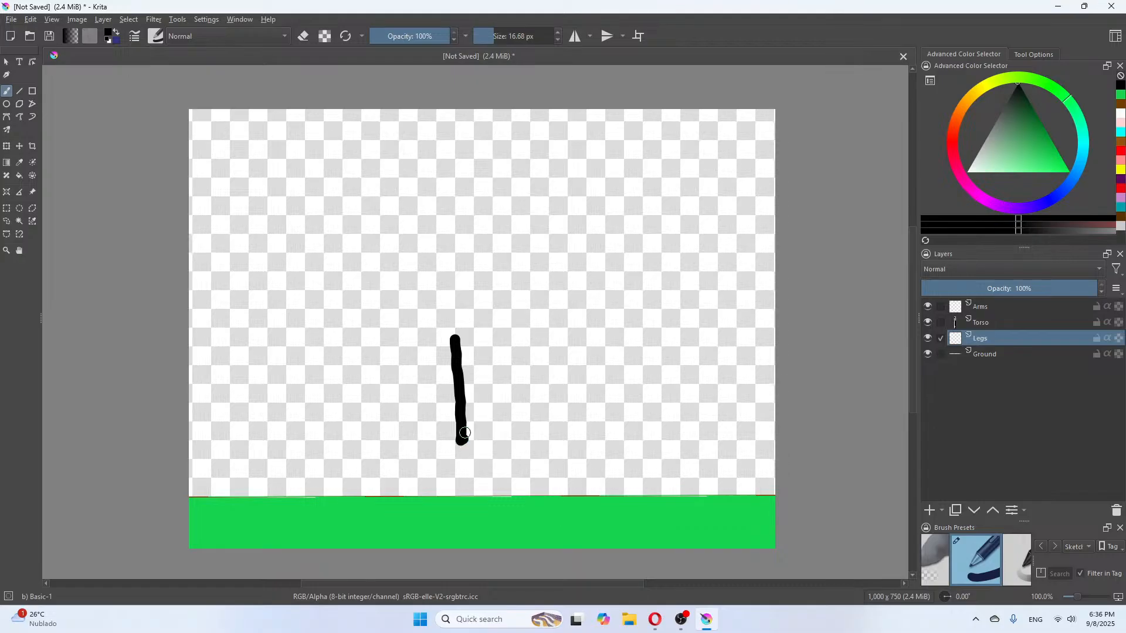
{"action": "mouse_move", "coordinate": [461, 448]}
{"action": "left_mouse_down"}
{"action": "mouse_move", "coordinate": [453, 517]}
{"action": "mouse_move", "coordinate": [465, 439]}
{"action": "mouse_move", "coordinate": [483, 511]}
{"action": "mouse_move", "coordinate": [495, 487]}
{"action": "mouse_move", "coordinate": [466, 507]}
{"action": "mouse_move", "coordinate": [460, 525]}
{"action": "mouse_move", "coordinate": [471, 522]}
{"action": "left_mouse_up"}
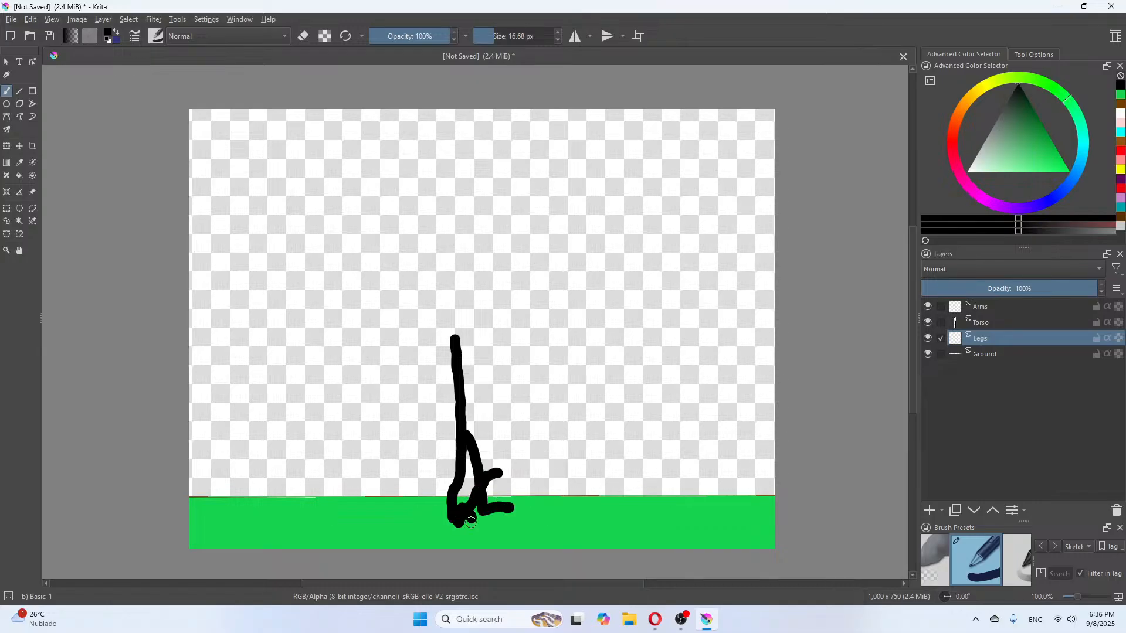
{"action": "key", "text": "ctrl+z"}
{"action": "key", "text": "ctrl+z"}
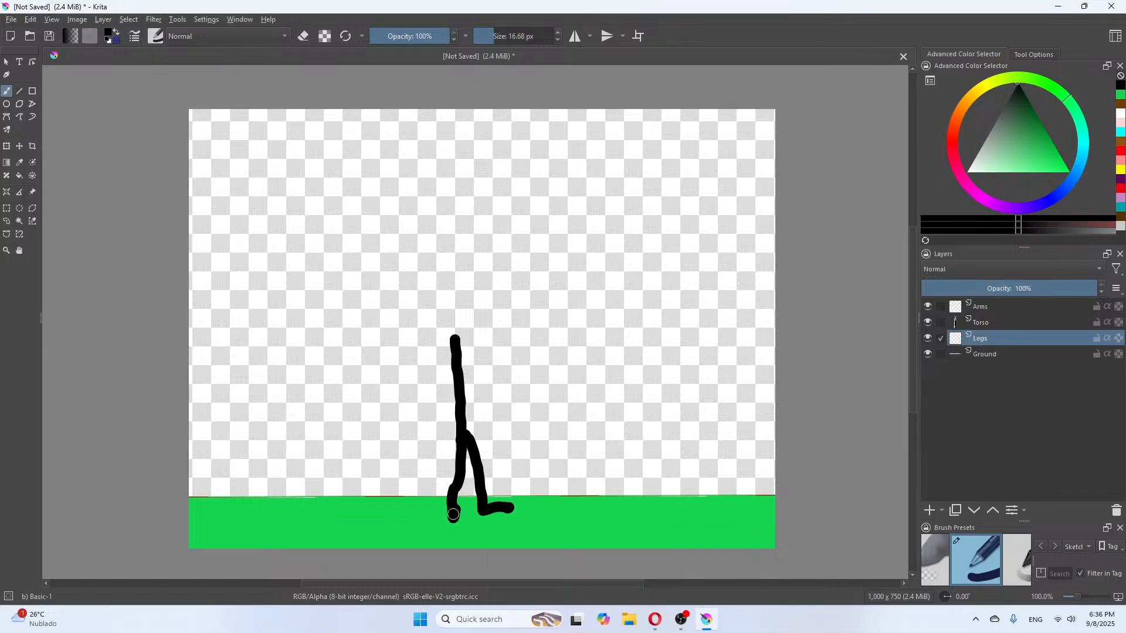
{"action": "left_click_drag", "start_coordinate": [452, 519], "coordinate": [466, 508]}
On the Arms layer, paint a bent arm reaching down to the left and another bent upward to the right
{"action": "left_click", "coordinate": [983, 311]}
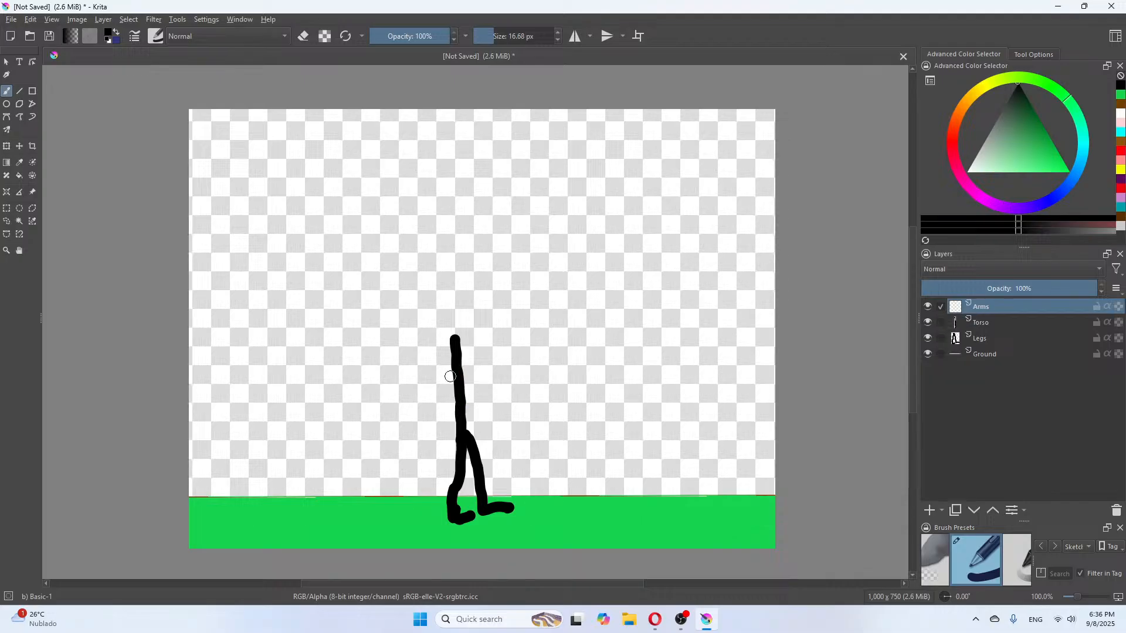
{"action": "mouse_move", "coordinate": [460, 376]}
{"action": "left_mouse_down"}
{"action": "mouse_move", "coordinate": [414, 410]}
{"action": "mouse_move", "coordinate": [434, 439]}
{"action": "left_mouse_up"}
{"action": "mouse_move", "coordinate": [460, 380]}
{"action": "left_mouse_down"}
{"action": "mouse_move", "coordinate": [497, 393]}
{"action": "mouse_move", "coordinate": [495, 347]}
{"action": "left_mouse_up"}
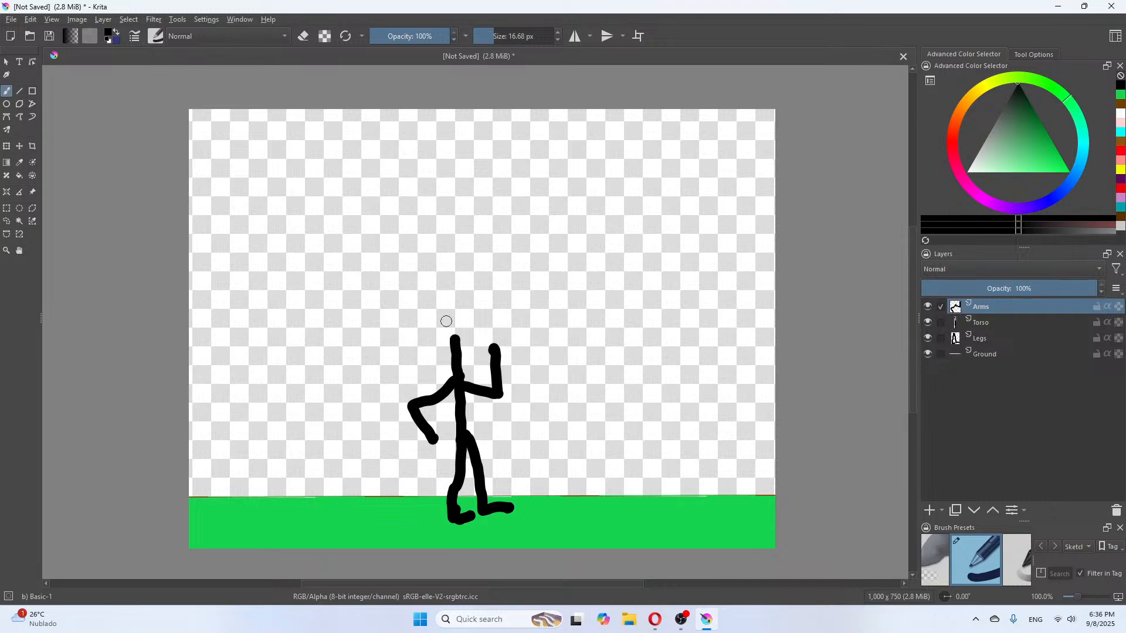
Show the Animation Timeline docker
{"action": "left_click", "coordinate": [201, 20]}
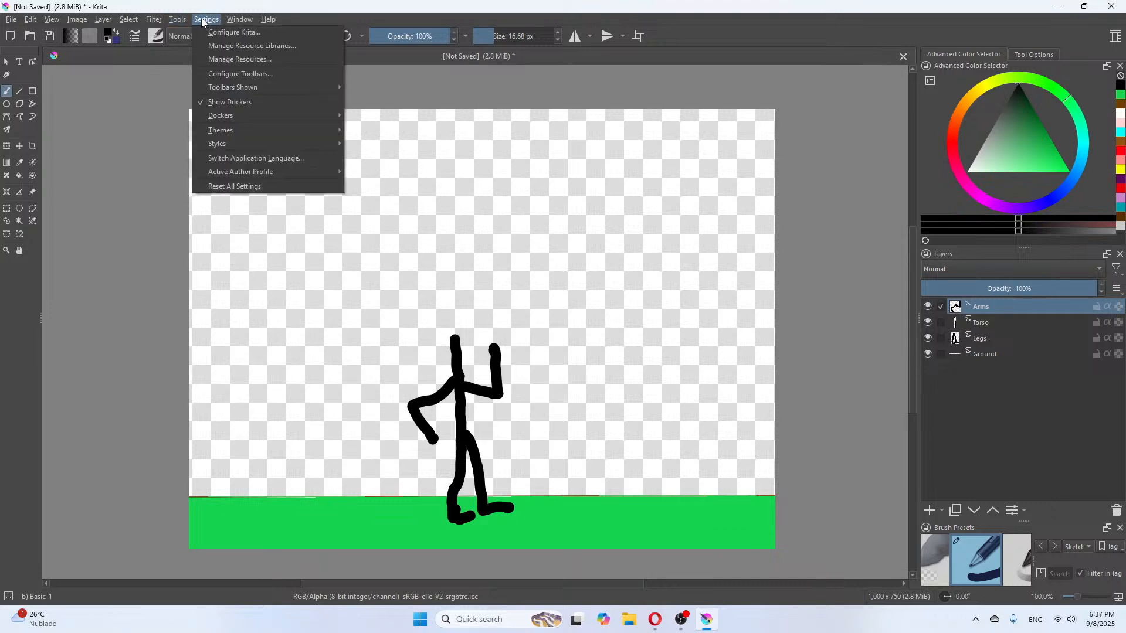
{"action": "mouse_move", "coordinate": [231, 111]}
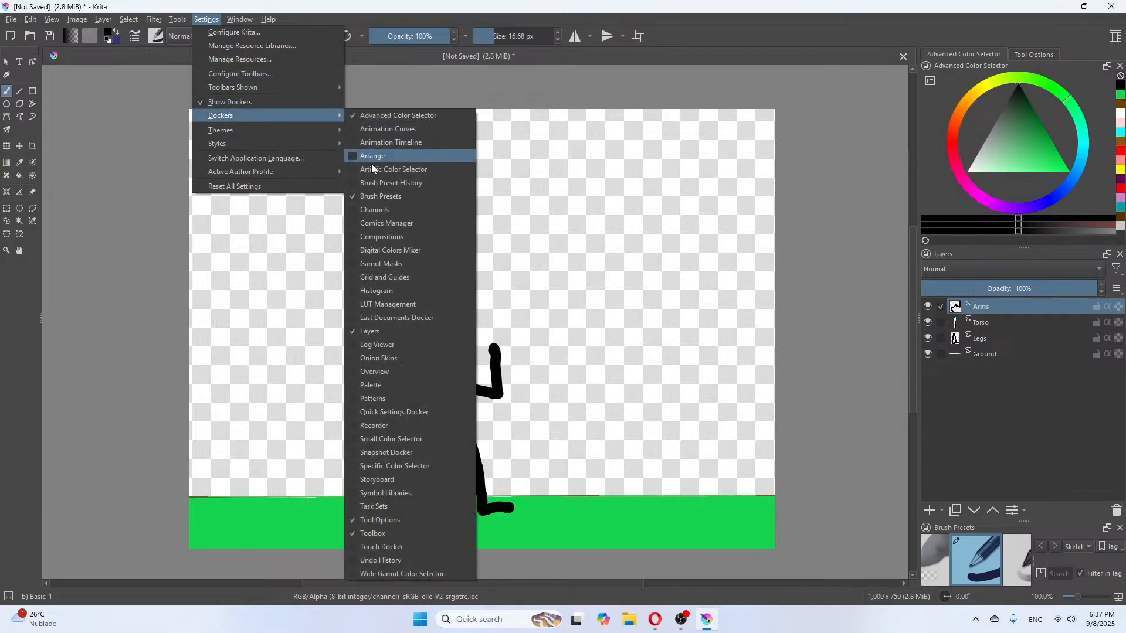
{"action": "left_click", "coordinate": [406, 143]}
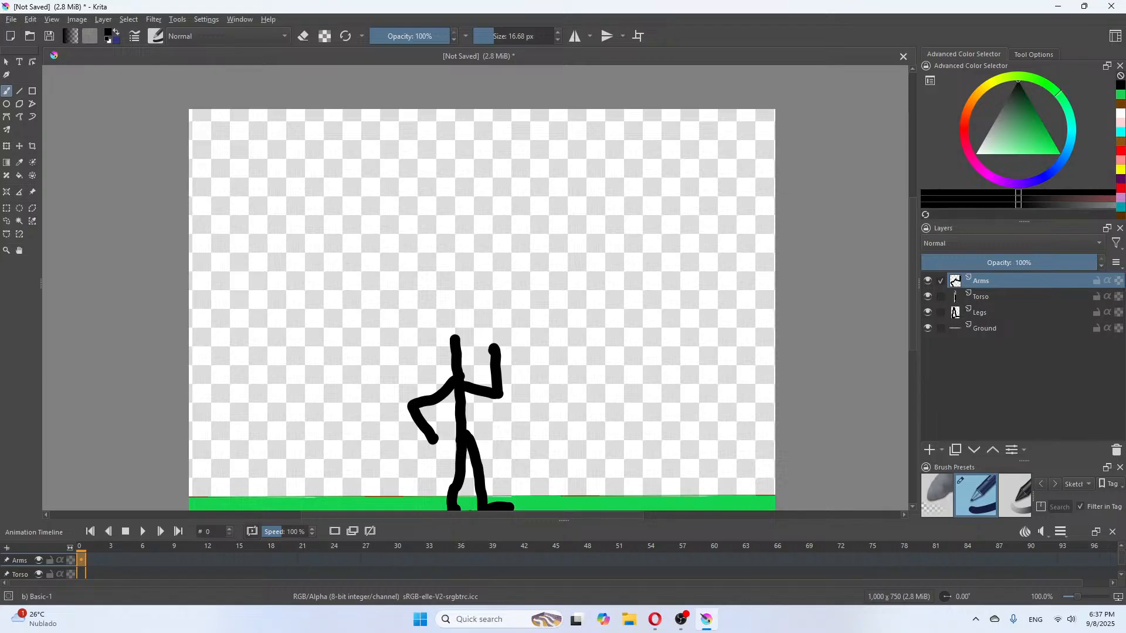
Keyframe the first Arms pose at frame 0 and duplicate it through frame 4
{"action": "left_click", "coordinate": [357, 531]}
{"action": "left_click", "coordinate": [100, 560]}
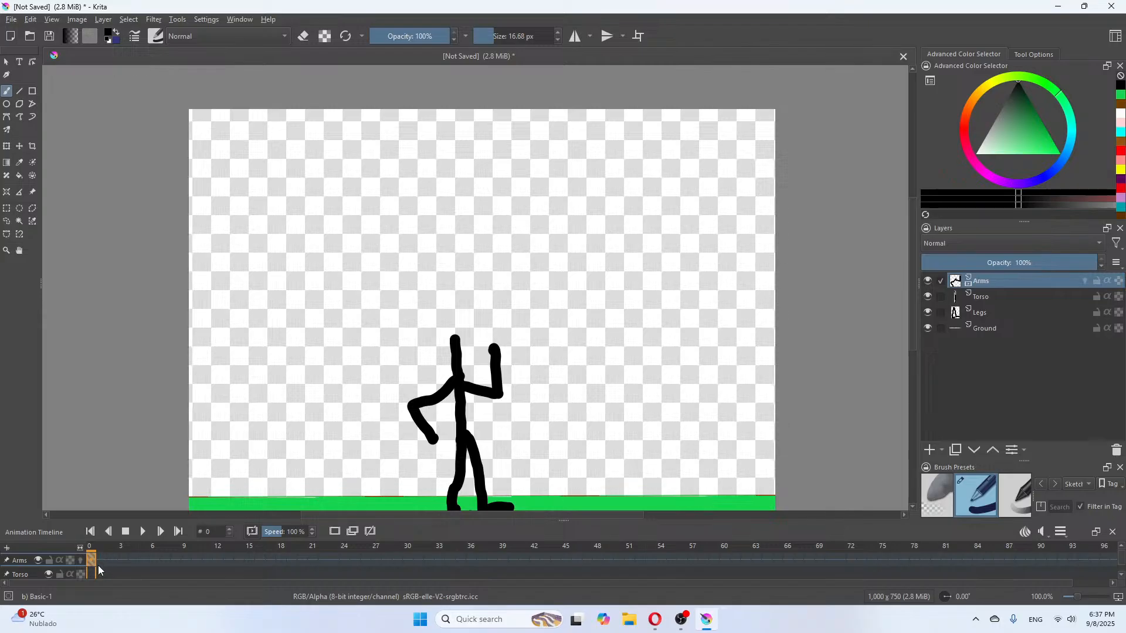
{"action": "left_click", "coordinate": [351, 534]}
{"action": "left_click", "coordinate": [113, 561]}
{"action": "left_click", "coordinate": [354, 533]}
{"action": "left_click", "coordinate": [123, 559]}
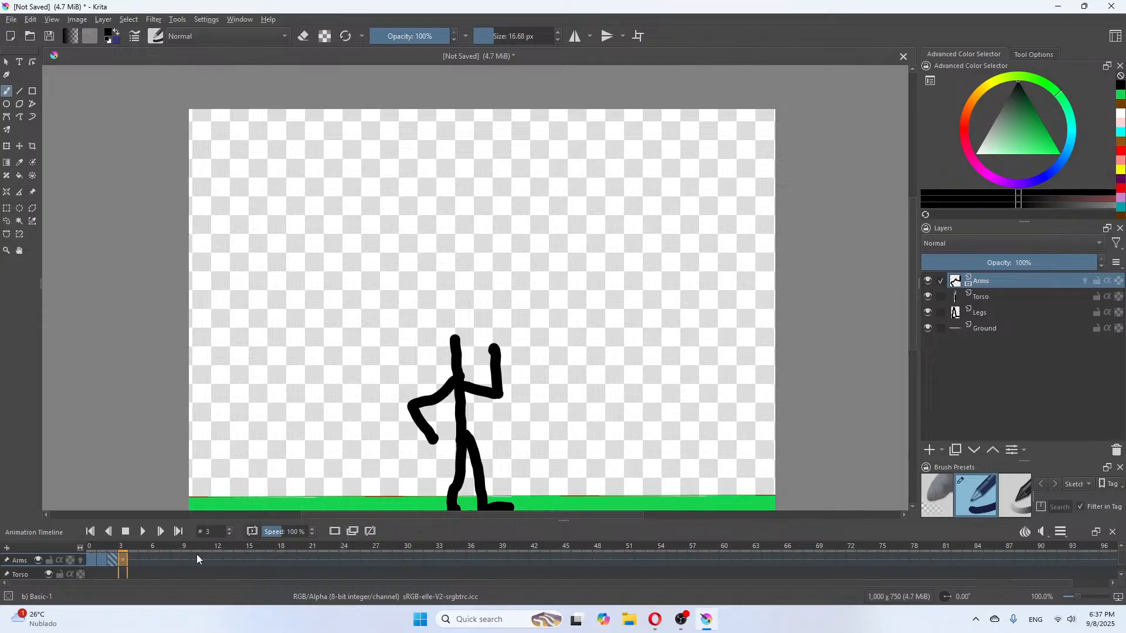
{"action": "left_click", "coordinate": [132, 562]}
{"action": "left_click", "coordinate": [347, 537]}
Create a blank Arms frame at frame 5 and paint the left arm hanging down and the right arm slanting down outward
{"action": "left_click", "coordinate": [142, 563]}
{"action": "left_click", "coordinate": [335, 535]}
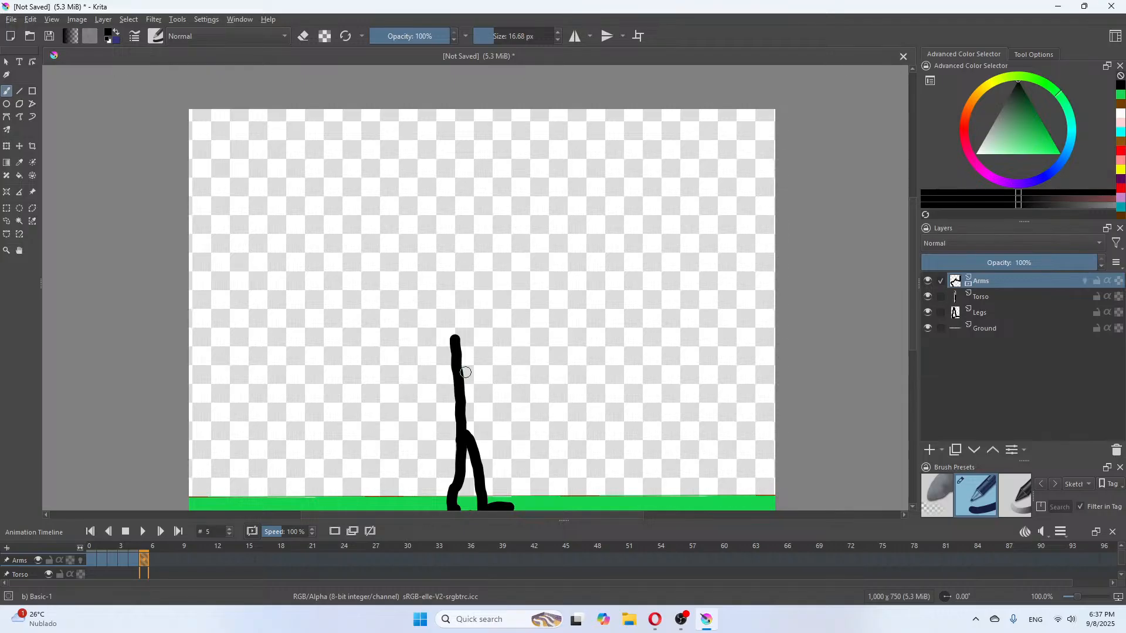
{"action": "left_click_drag", "start_coordinate": [459, 379], "coordinate": [433, 436]}
{"action": "left_click", "coordinate": [481, 401]}
{"action": "left_click", "coordinate": [472, 394]}
{"action": "left_click_drag", "start_coordinate": [472, 394], "coordinate": [459, 381]}
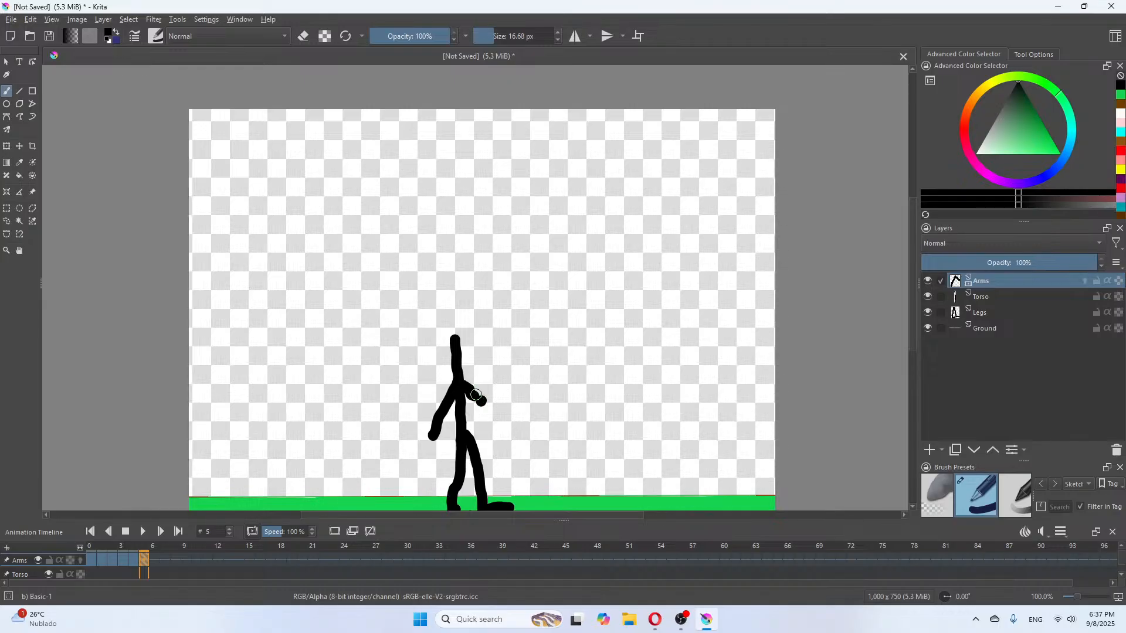
{"action": "left_click_drag", "start_coordinate": [470, 390], "coordinate": [514, 419]}
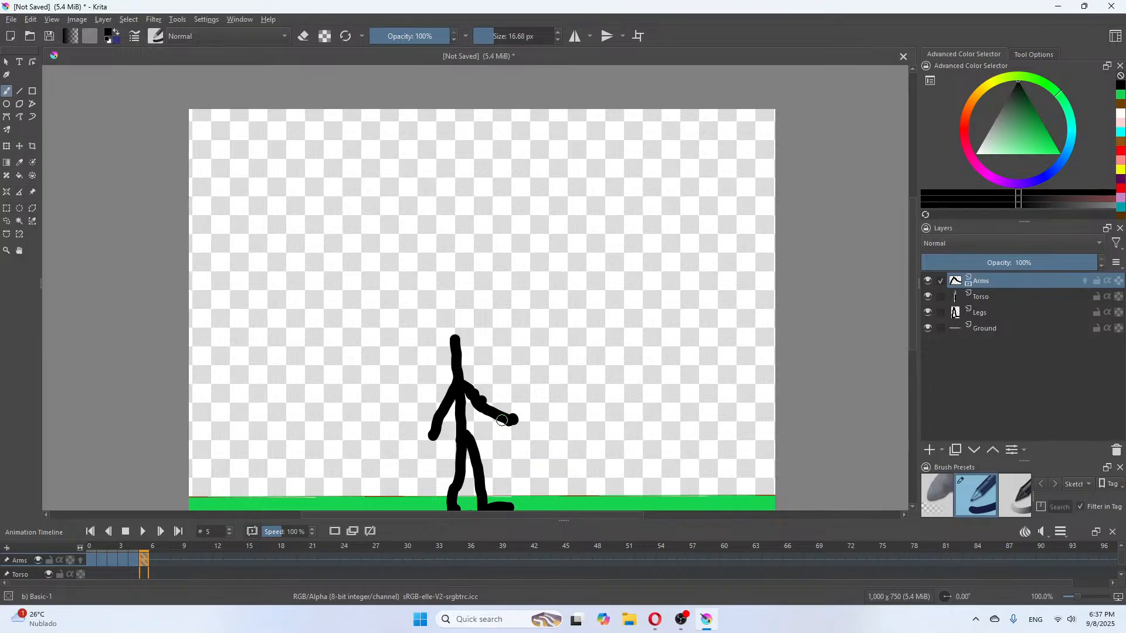
Duplicate the frame 5 arm pose into frames 6 to 10 of the Arms layer
{"action": "left_click", "coordinate": [155, 558]}
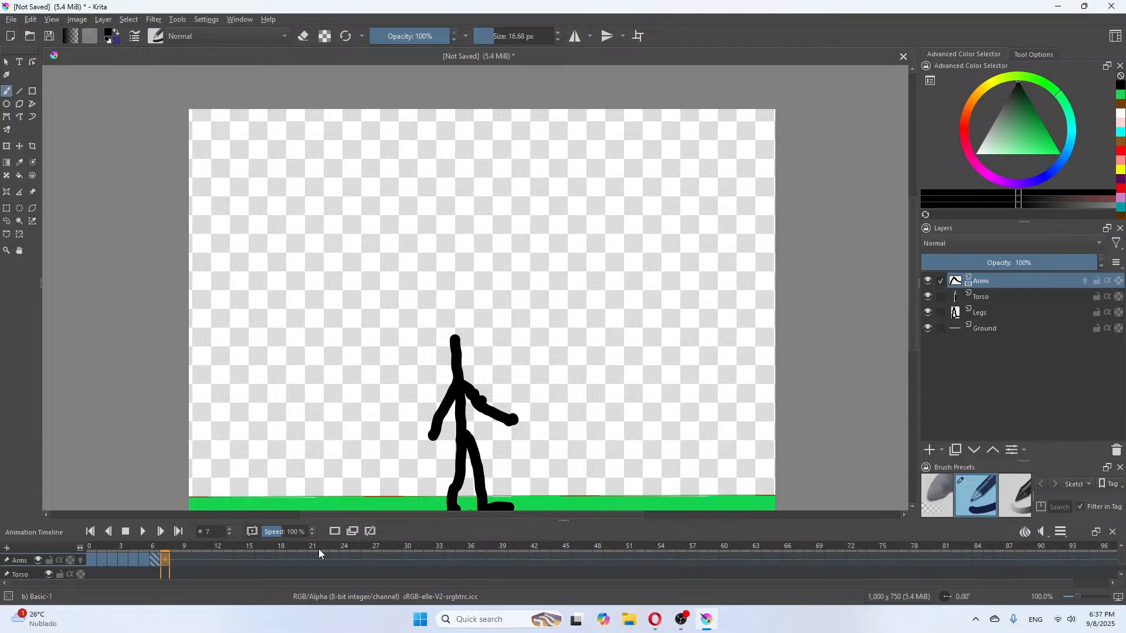
{"action": "left_click", "coordinate": [175, 558]}
{"action": "left_click", "coordinate": [185, 561]}
{"action": "left_click", "coordinate": [195, 558]}
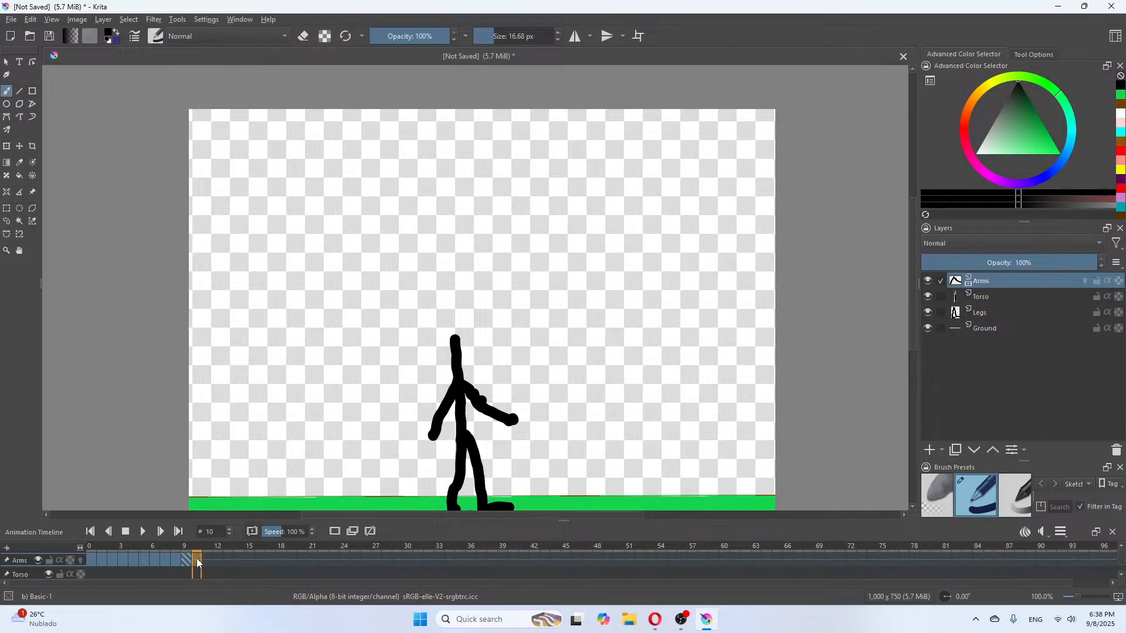
Play the animation from frame 0 to check the change between the two arm poses, and stop playback
{"action": "left_click", "coordinate": [90, 560]}
{"action": "left_click", "coordinate": [143, 533]}
{"action": "left_click", "coordinate": [129, 536]}
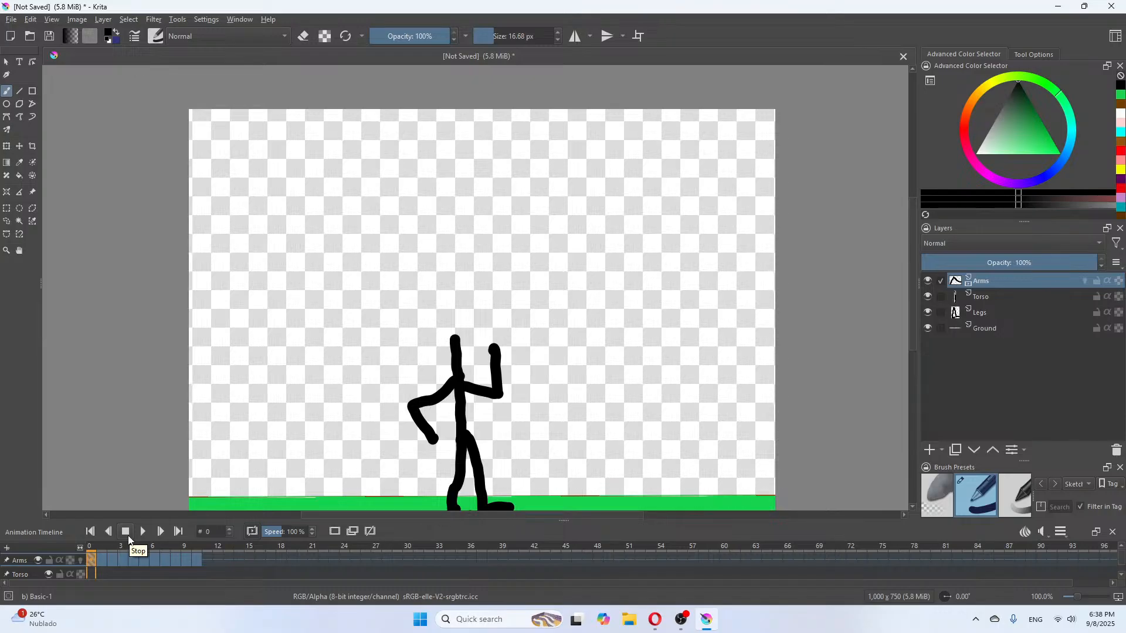
Create a blank Arms frame at frame 11 and paint both arms spread diagonally downward, the right one longer
{"action": "left_click", "coordinate": [206, 559]}
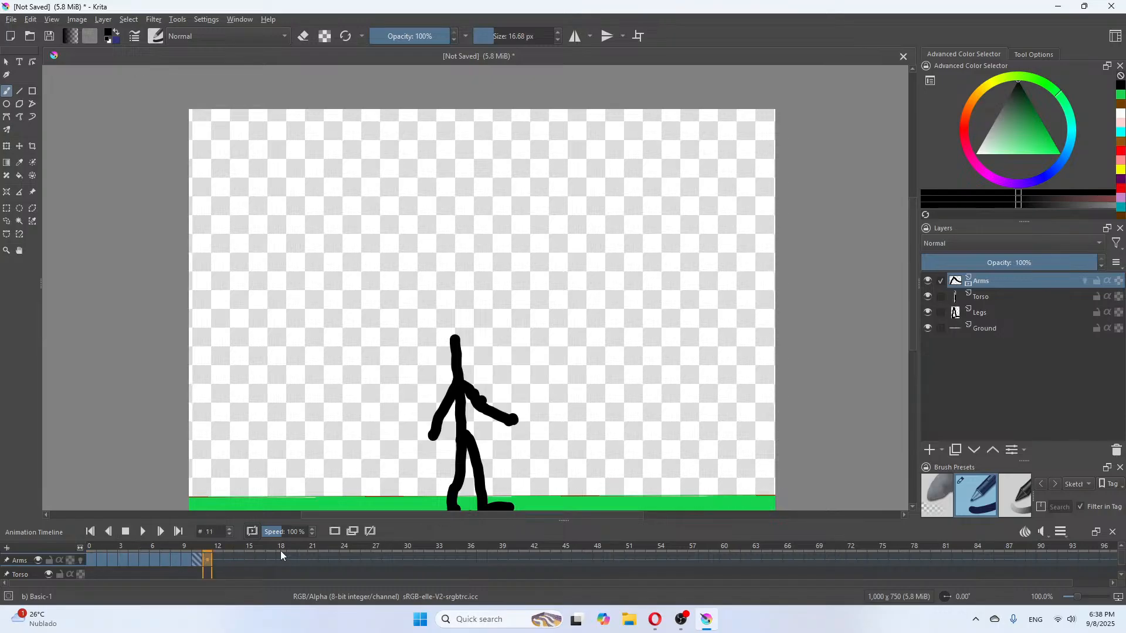
{"action": "left_click", "coordinate": [333, 531]}
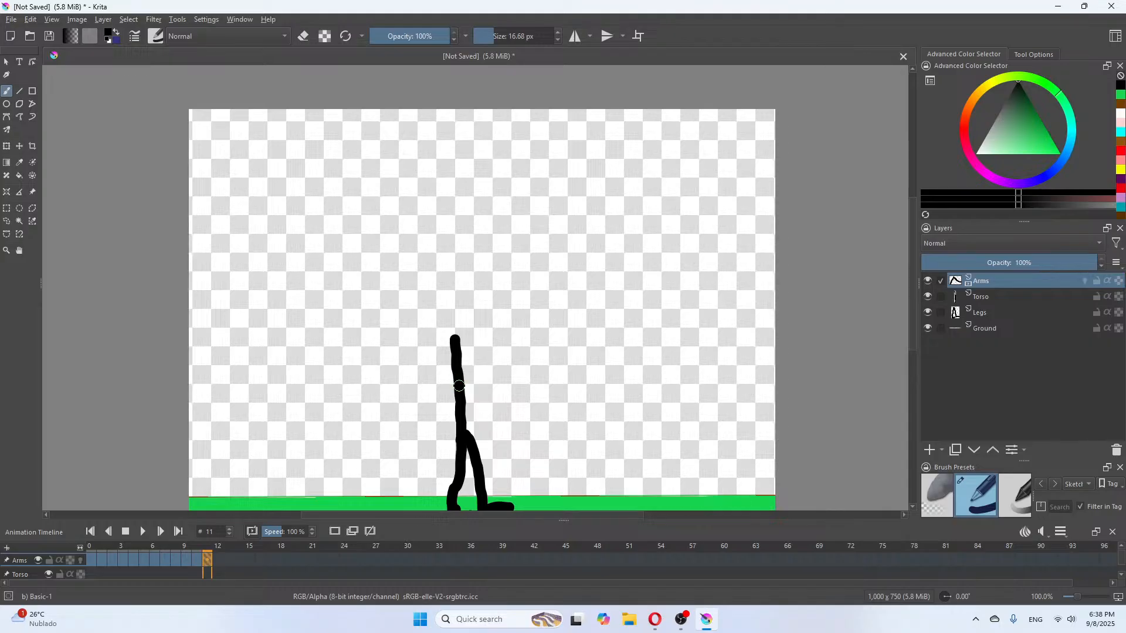
{"action": "left_click_drag", "start_coordinate": [456, 392], "coordinate": [412, 448]}
{"action": "left_click_drag", "start_coordinate": [459, 382], "coordinate": [550, 450]}
Duplicate the spread-arms pose into frames 12 to 15 of the Arms layer
{"action": "left_click", "coordinate": [218, 559]}
{"action": "left_click", "coordinate": [228, 560]}
{"action": "left_click", "coordinate": [239, 562]}
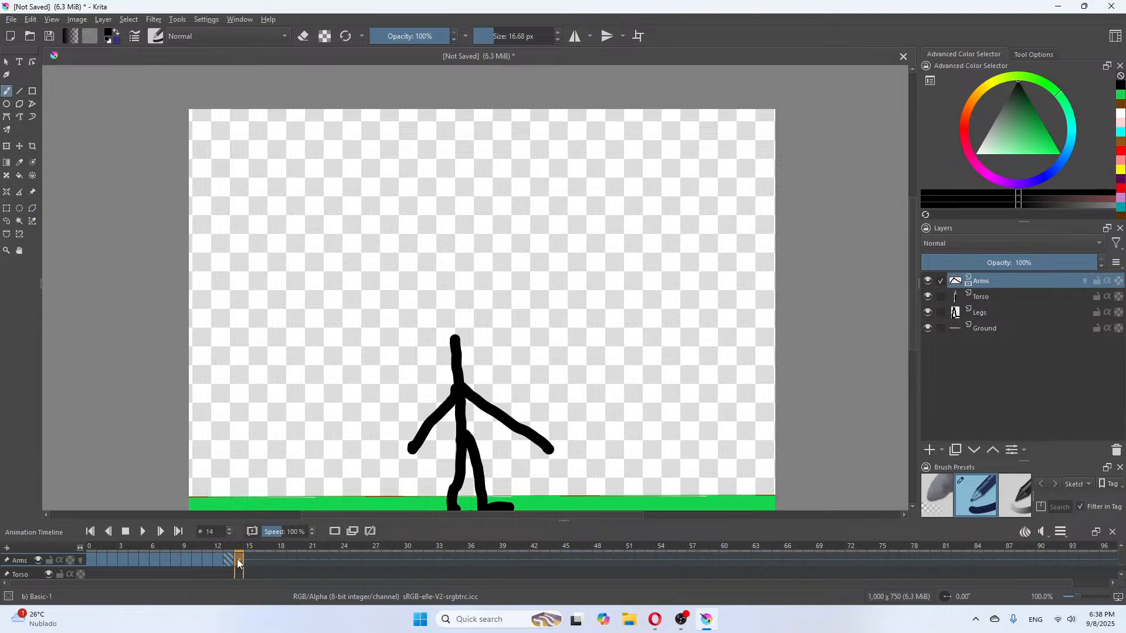
{"action": "left_click", "coordinate": [249, 559]}
Play the animation from frame 0 to check the three arm poses, and stop playback
{"action": "left_click", "coordinate": [90, 557]}
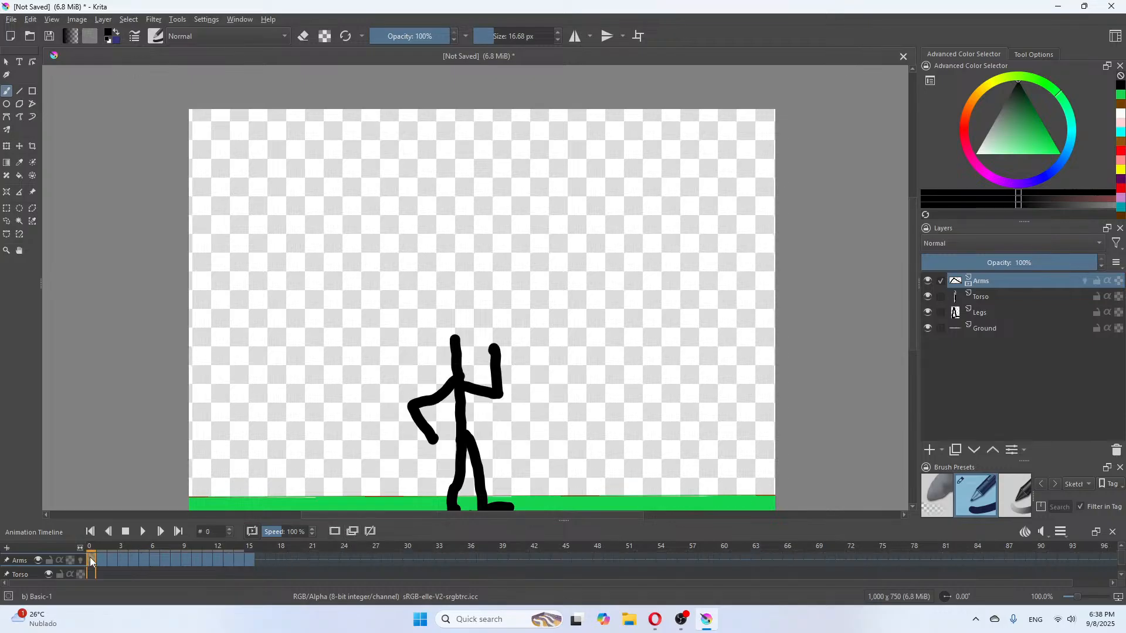
{"action": "left_click", "coordinate": [143, 532]}
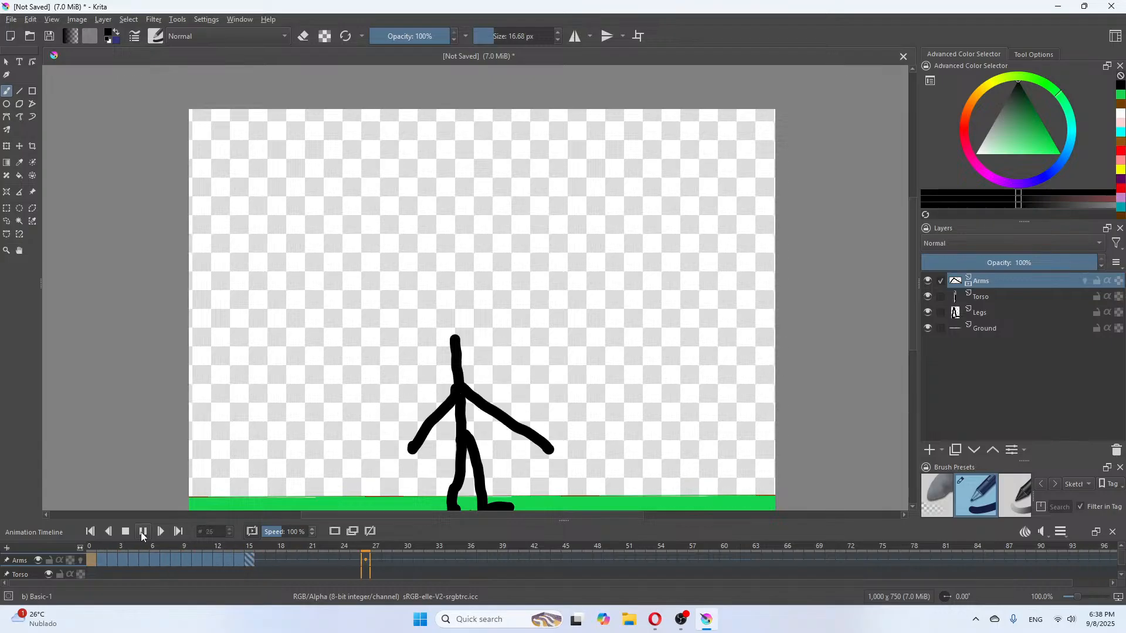
{"action": "left_click", "coordinate": [126, 536]}
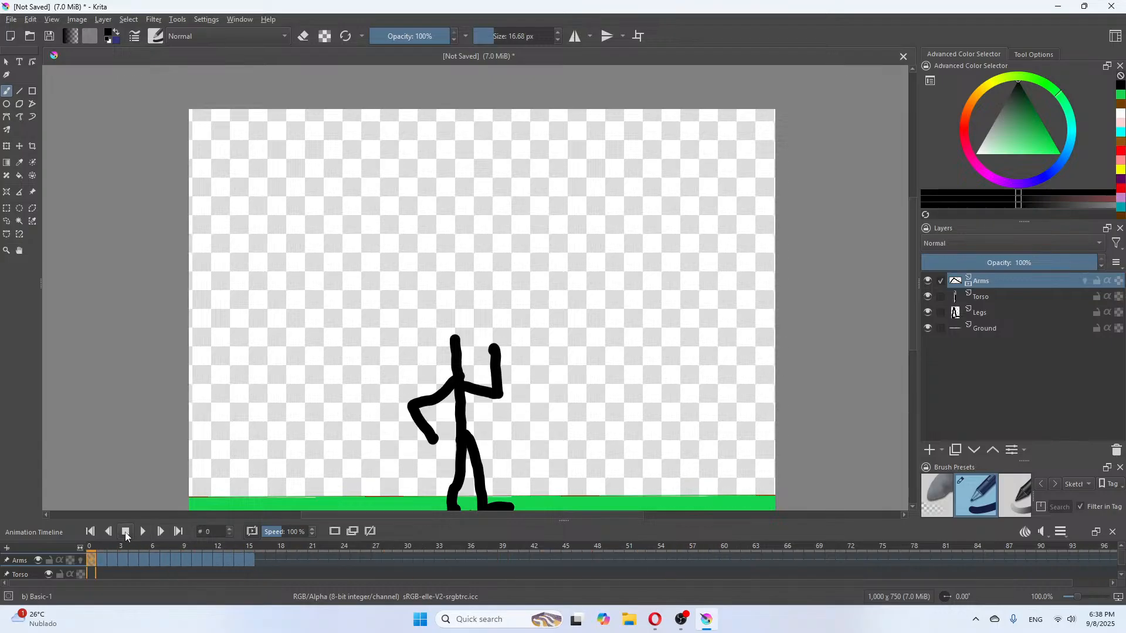
Create a blank Arms frame at frame 16 and paint both arms raised upward from the torso
{"action": "left_click", "coordinate": [259, 561]}
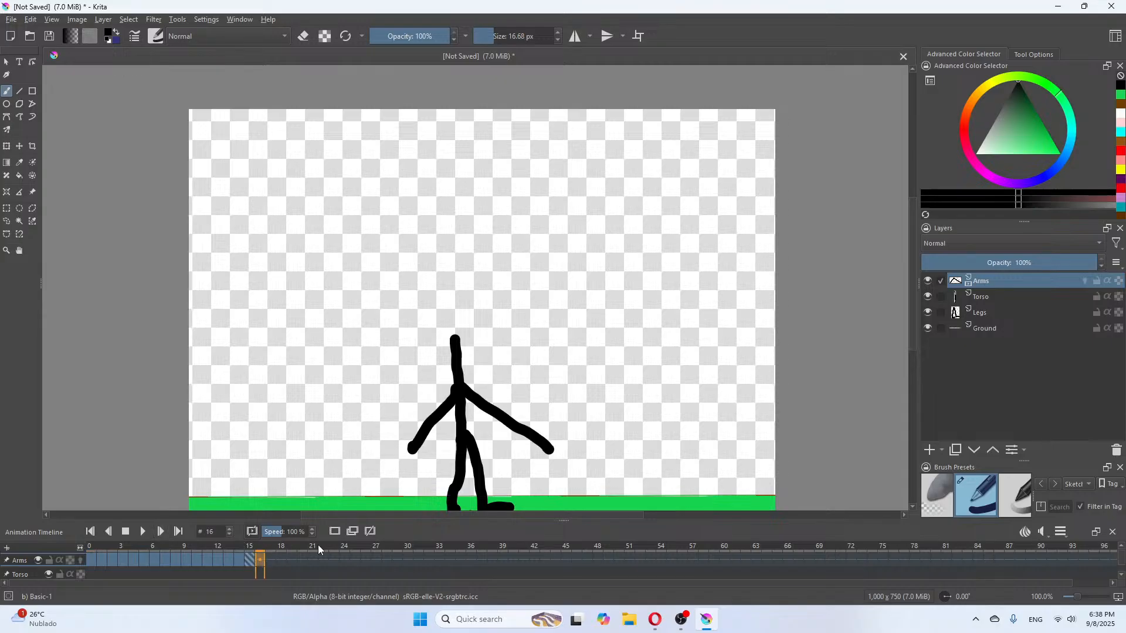
{"action": "left_click", "coordinate": [332, 535]}
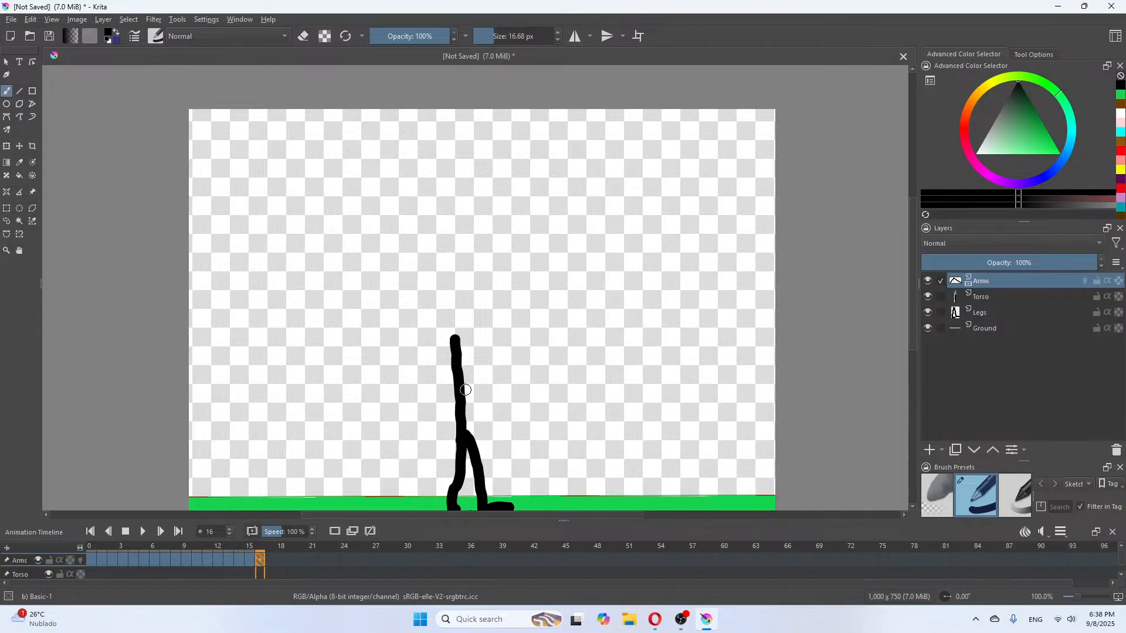
{"action": "left_click_drag", "start_coordinate": [455, 384], "coordinate": [498, 304]}
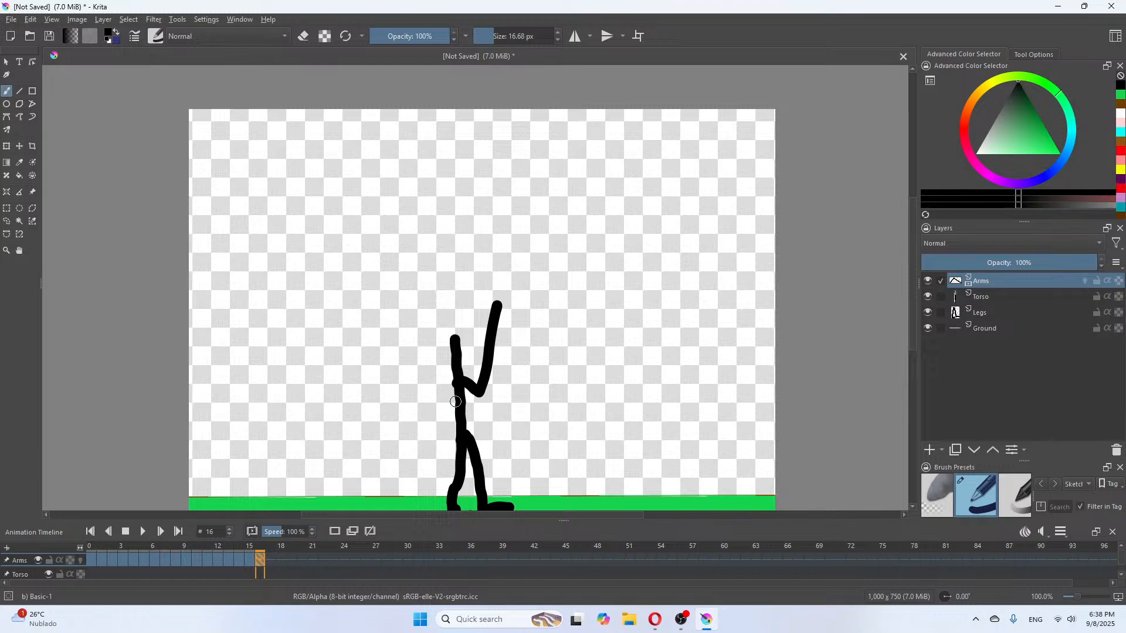
{"action": "left_click_drag", "start_coordinate": [453, 401], "coordinate": [379, 330]}
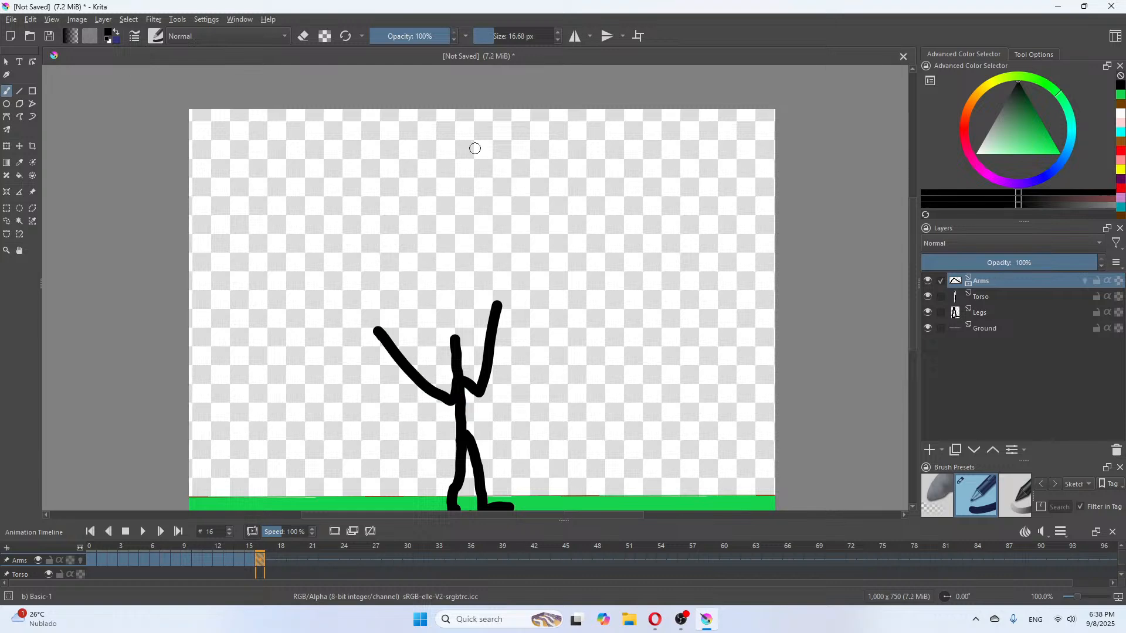
Duplicate the raised-arms pose into frames 17 to 21 of the Arms layer
{"action": "left_click", "coordinate": [269, 560]}
{"action": "left_click", "coordinate": [352, 531]}
{"action": "left_click", "coordinate": [293, 555]}
{"action": "left_click", "coordinate": [352, 533]}
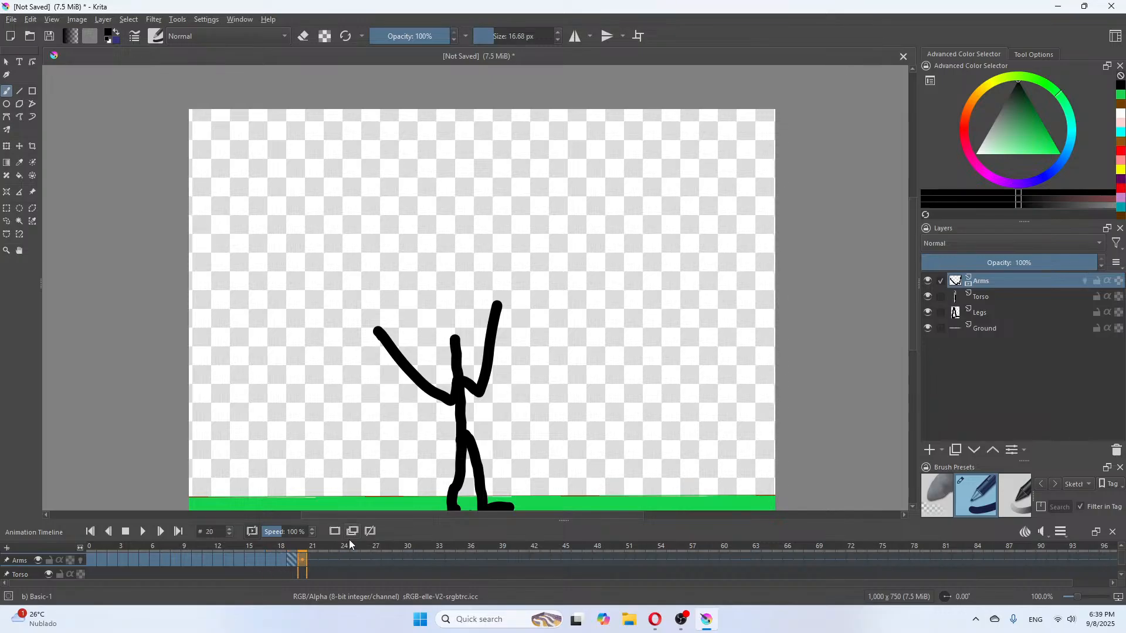
{"action": "left_click", "coordinate": [312, 559]}
{"action": "left_click", "coordinate": [352, 532]}
{"action": "left_click", "coordinate": [353, 533]}
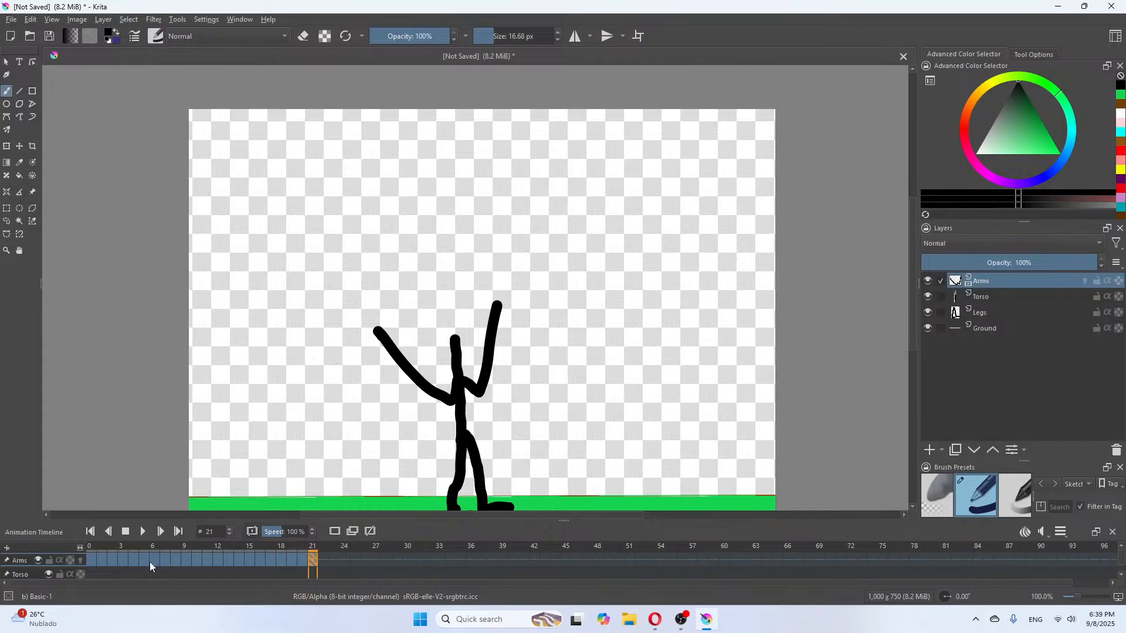
Play the animation from frame 0 to check the sequence including the raised arms, and stop playback
{"action": "left_click", "coordinate": [92, 558]}
{"action": "left_click", "coordinate": [143, 532]}
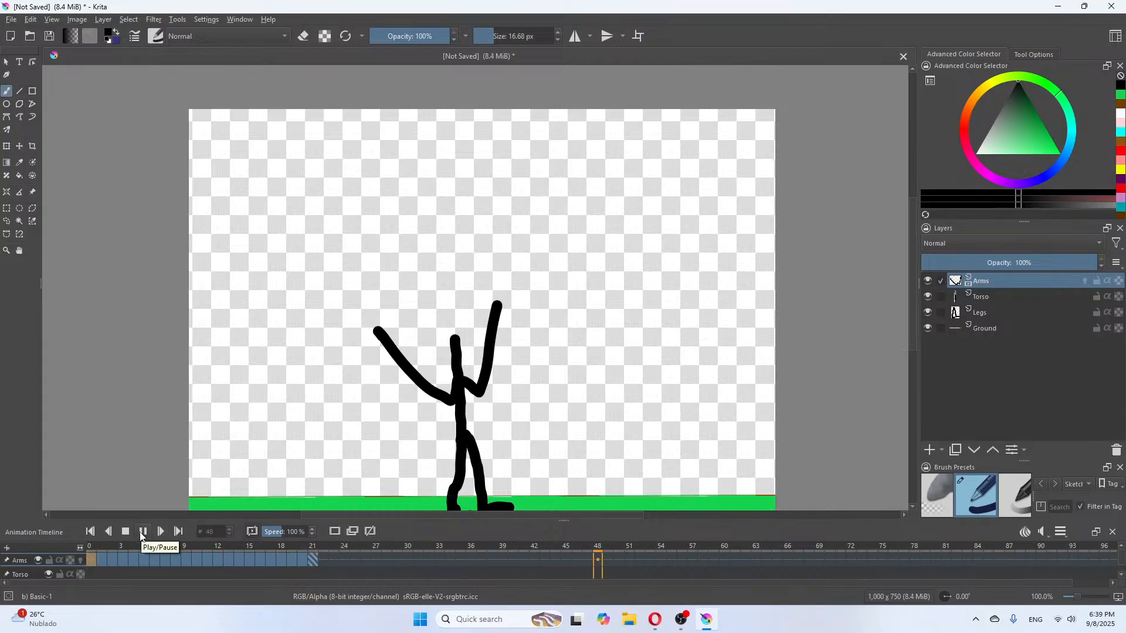
{"action": "left_click", "coordinate": [131, 534]}
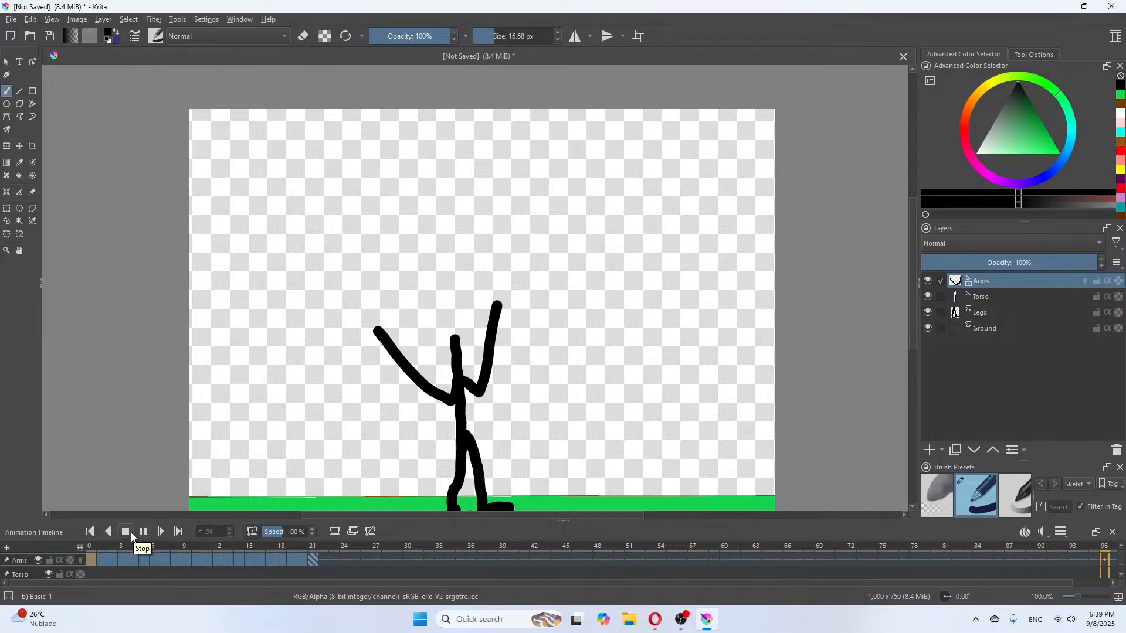
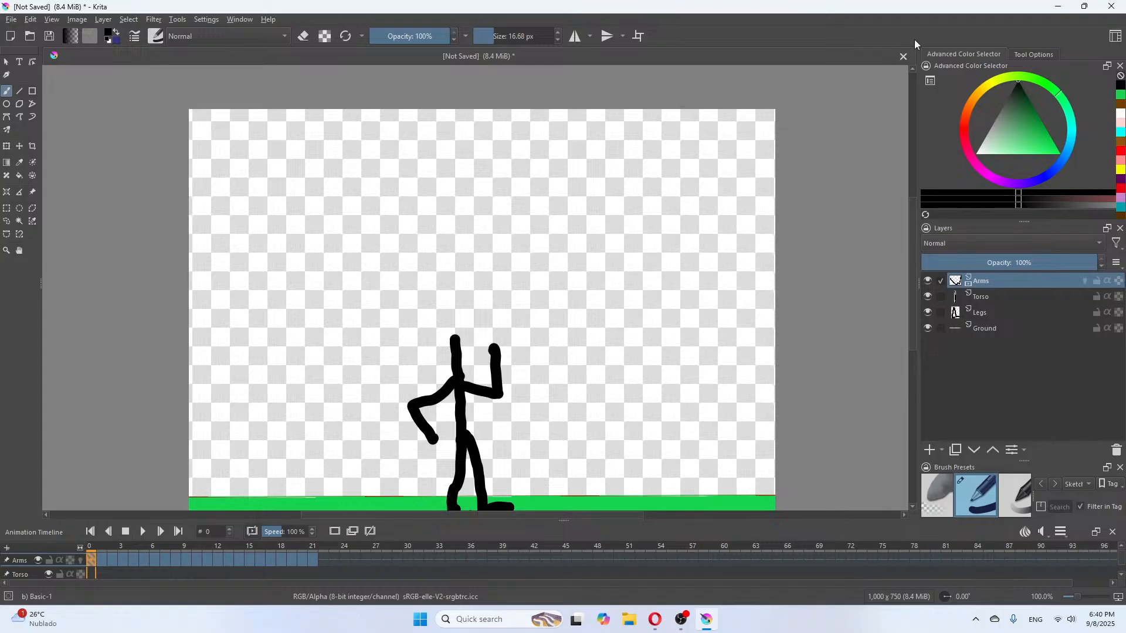
Close Krita without saving the drawing and launch RPG Maker MV from the Game Making engines folder
{"action": "left_click", "coordinate": [1103, 9]}
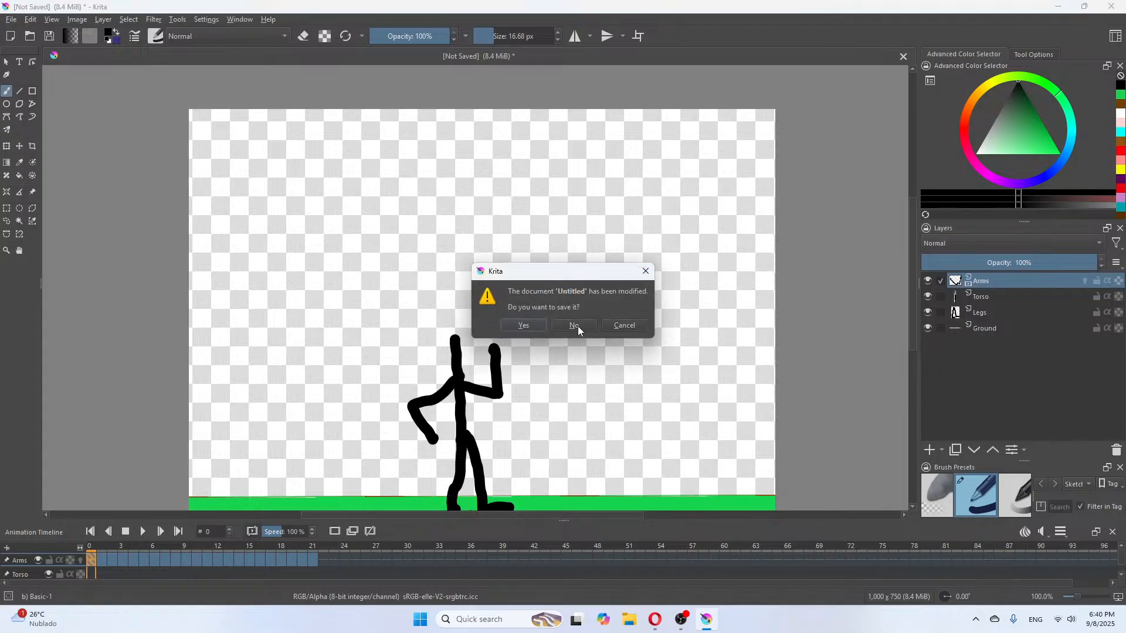
{"action": "left_click", "coordinate": [579, 326]}
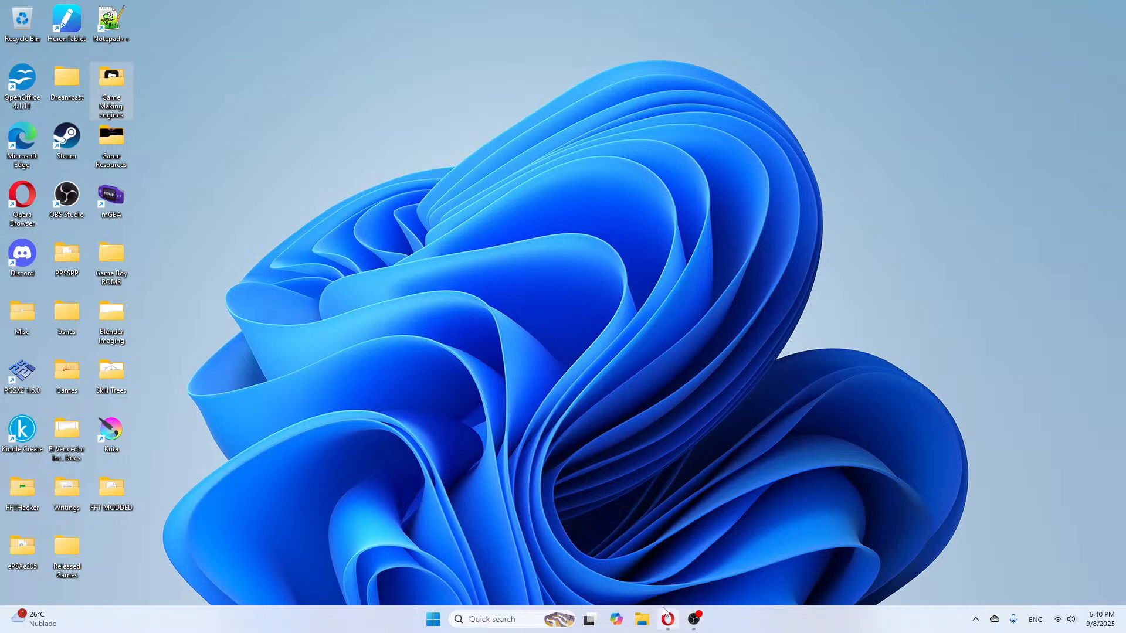
{"action": "double_click", "coordinate": [117, 93]}
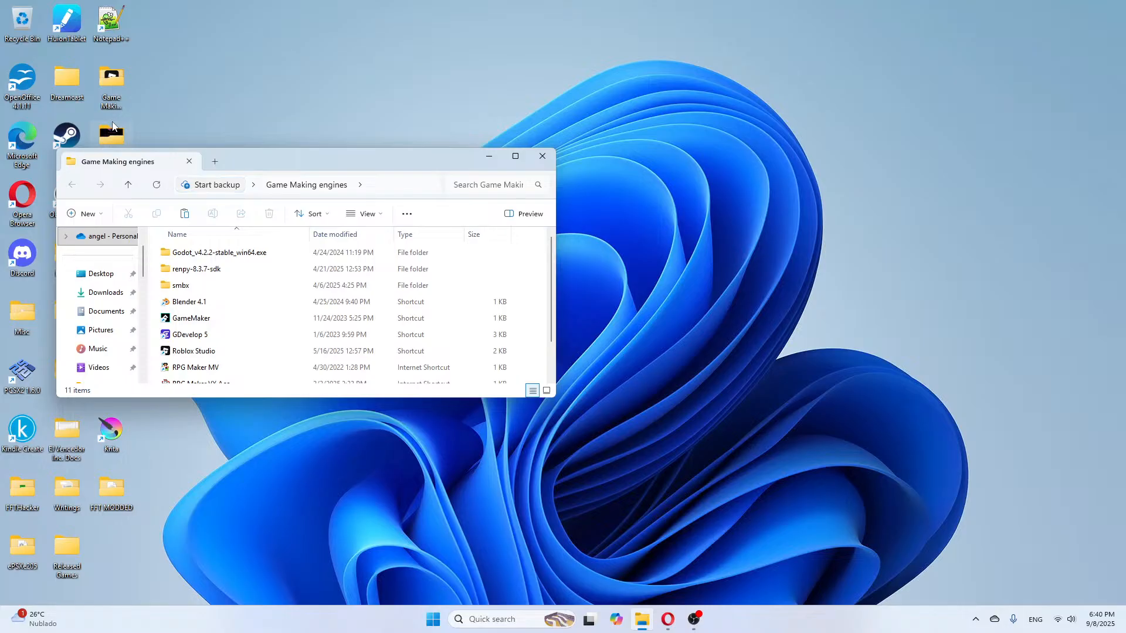
{"action": "scroll", "coordinate": [246, 317], "scroll_direction": "down", "scroll_amount": 1}
{"action": "left_click", "coordinate": [228, 331]}
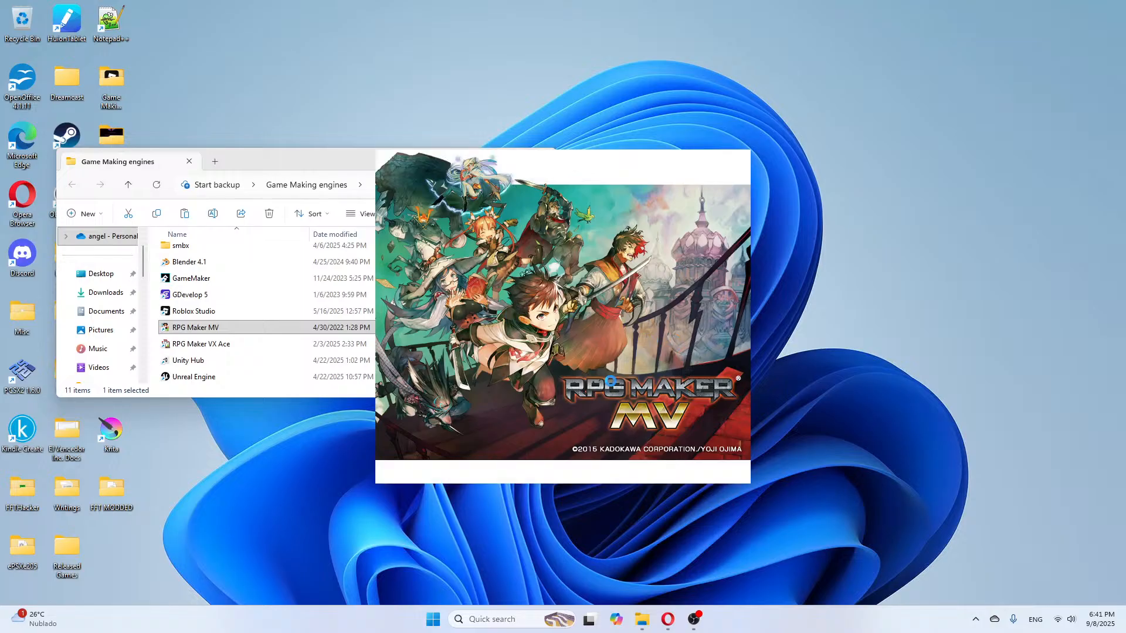
Close the unresponsive RPG Maker MV and launch it again
{"action": "left_click", "coordinate": [531, 332]}
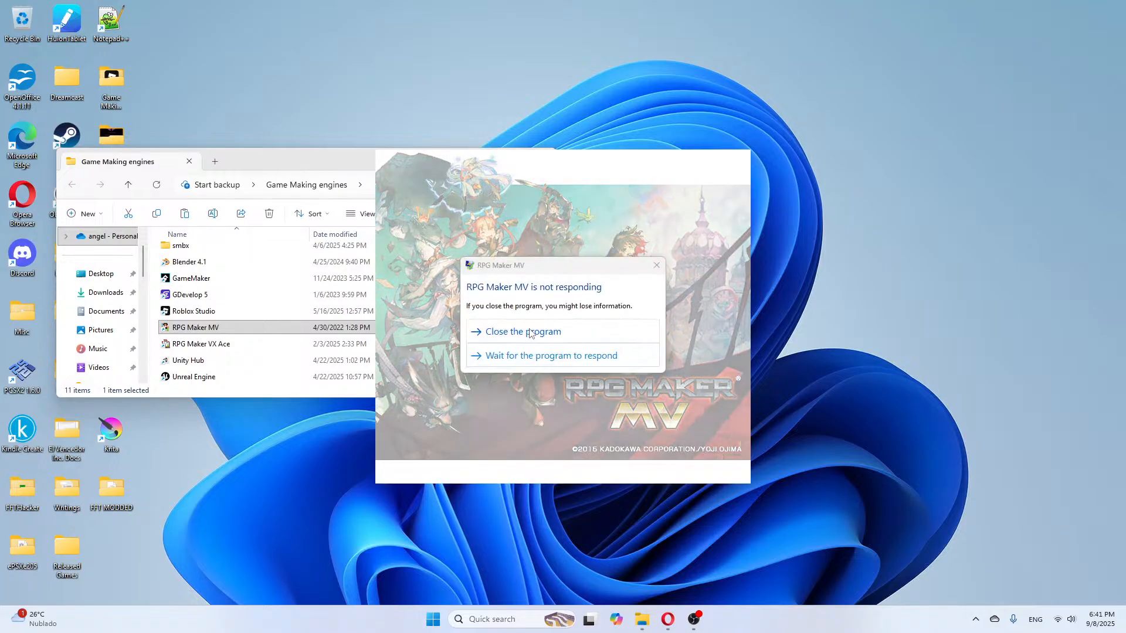
{"action": "left_click", "coordinate": [530, 332]}
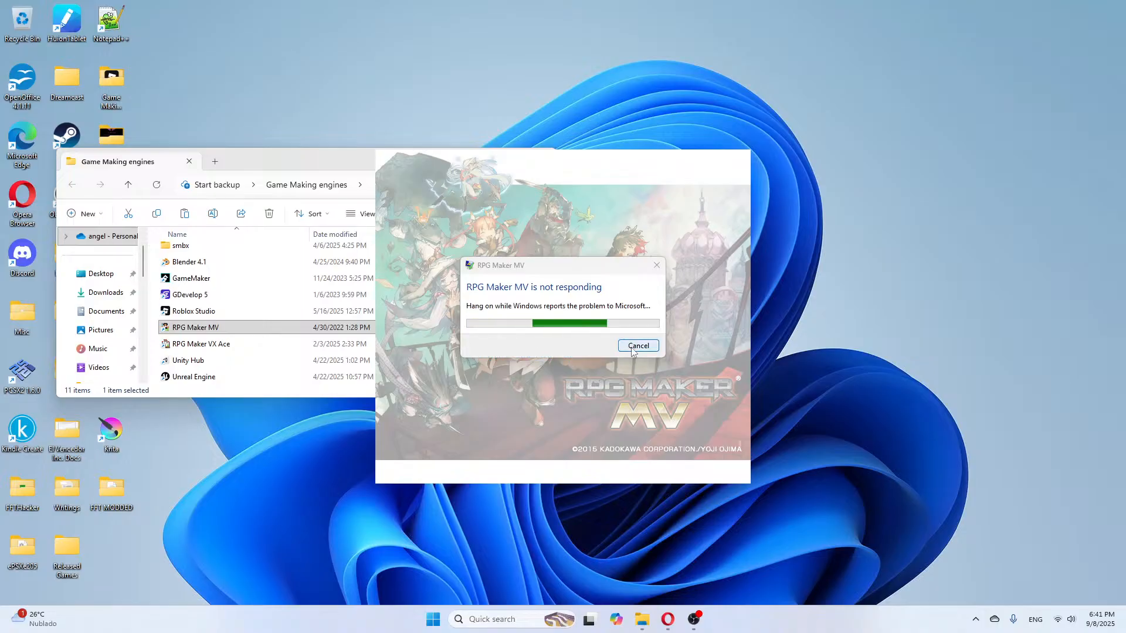
{"action": "double_click", "coordinate": [243, 328]}
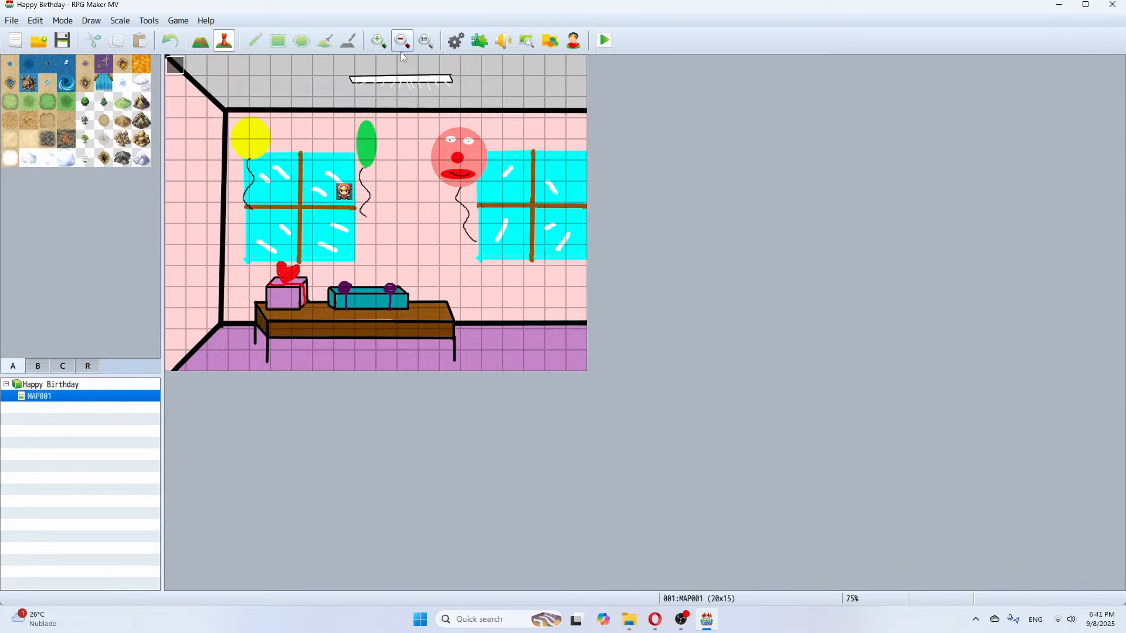
Open event EV001 on MAP001 for editing and show its second page
{"action": "right_click", "coordinate": [173, 72]}
{"action": "left_click", "coordinate": [184, 79]}
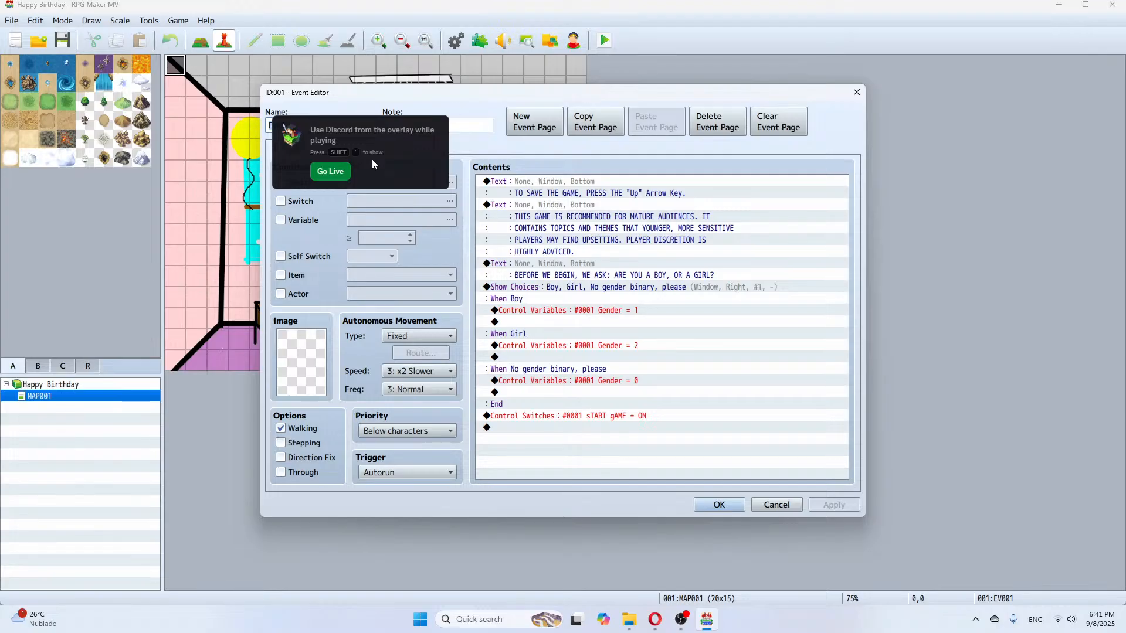
{"action": "left_click_drag", "start_coordinate": [388, 94], "coordinate": [207, 111]}
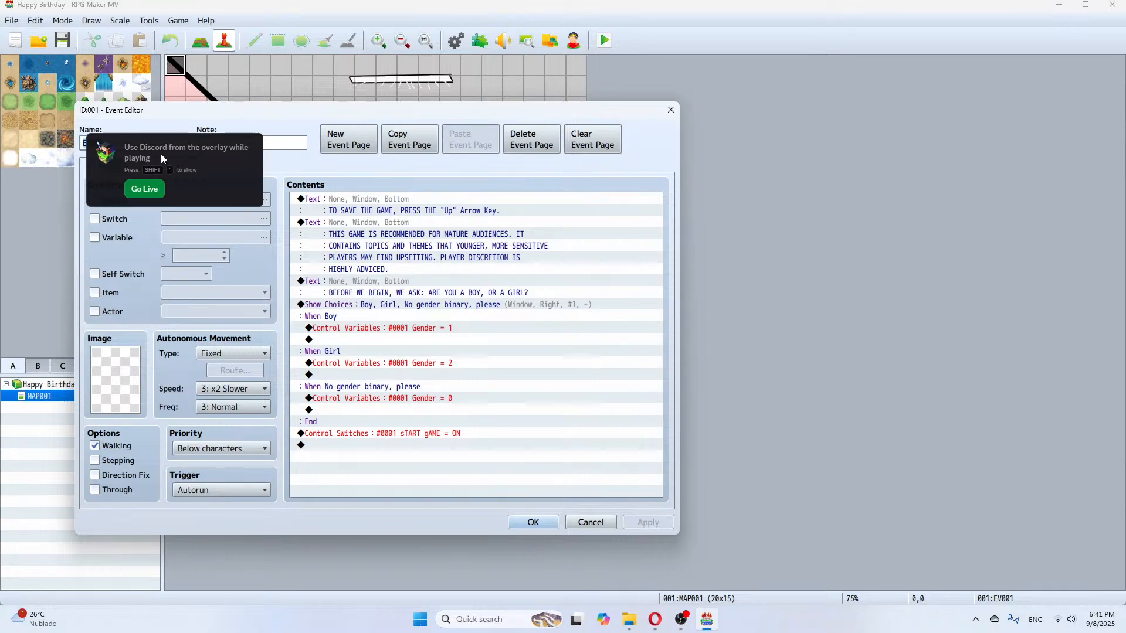
{"action": "left_click", "coordinate": [115, 167]}
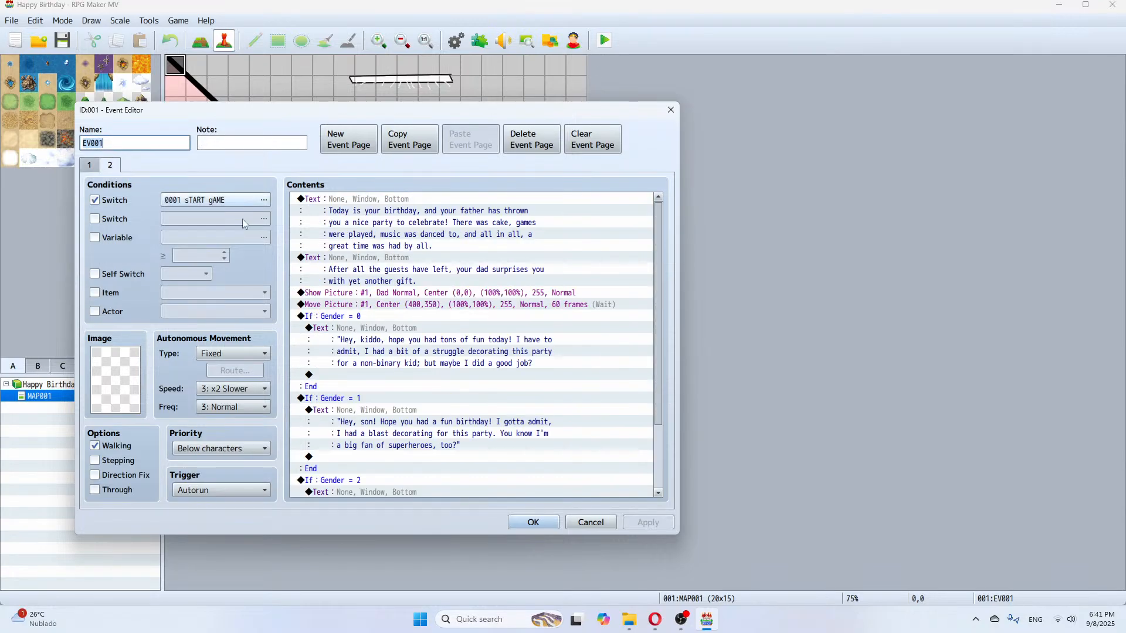
Set the Y position of the Dad Normal Show Picture command to 900
{"action": "right_click", "coordinate": [434, 296]}
{"action": "left_click", "coordinate": [453, 317]}
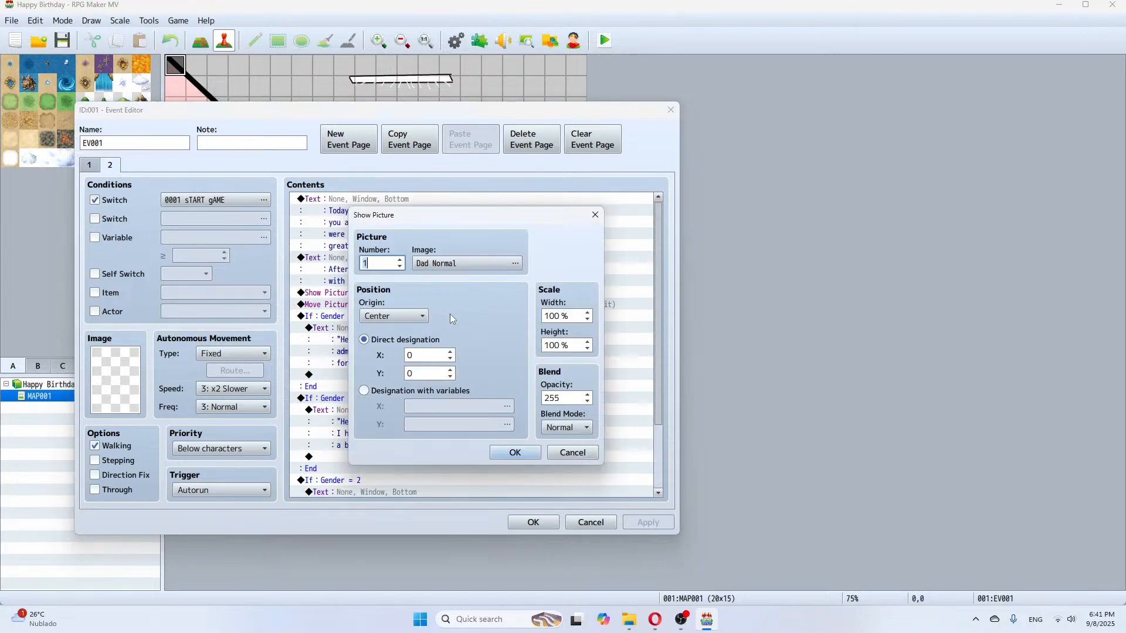
{"action": "left_click", "coordinate": [431, 375]}
{"action": "key", "text": "BackSpace"}
{"action": "type", "text": "900"}
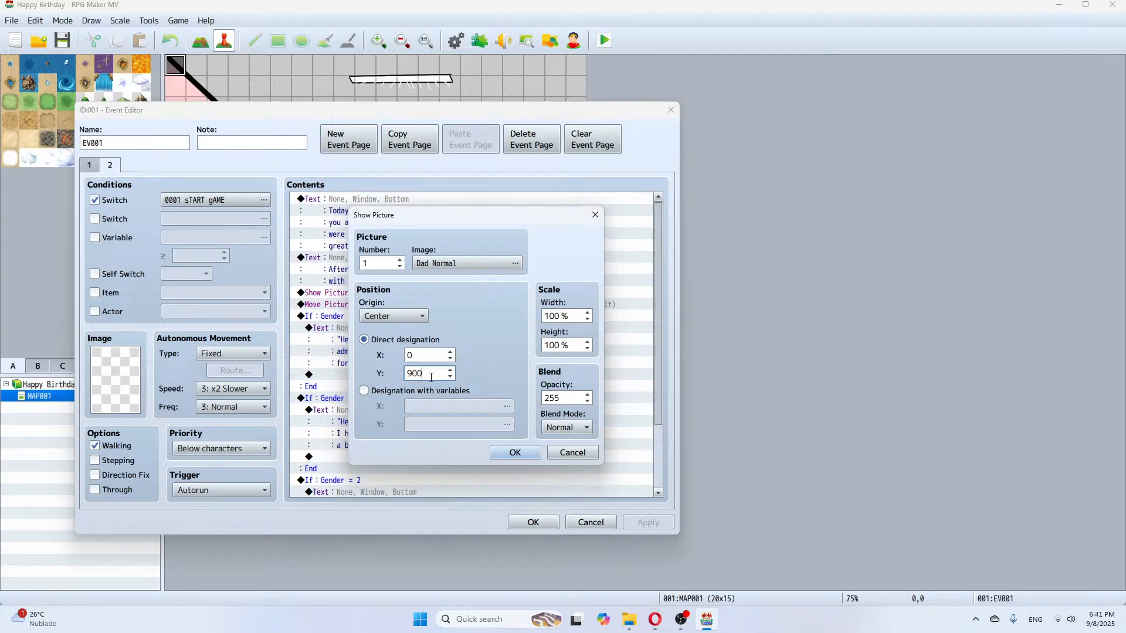
{"action": "left_click", "coordinate": [515, 453]}
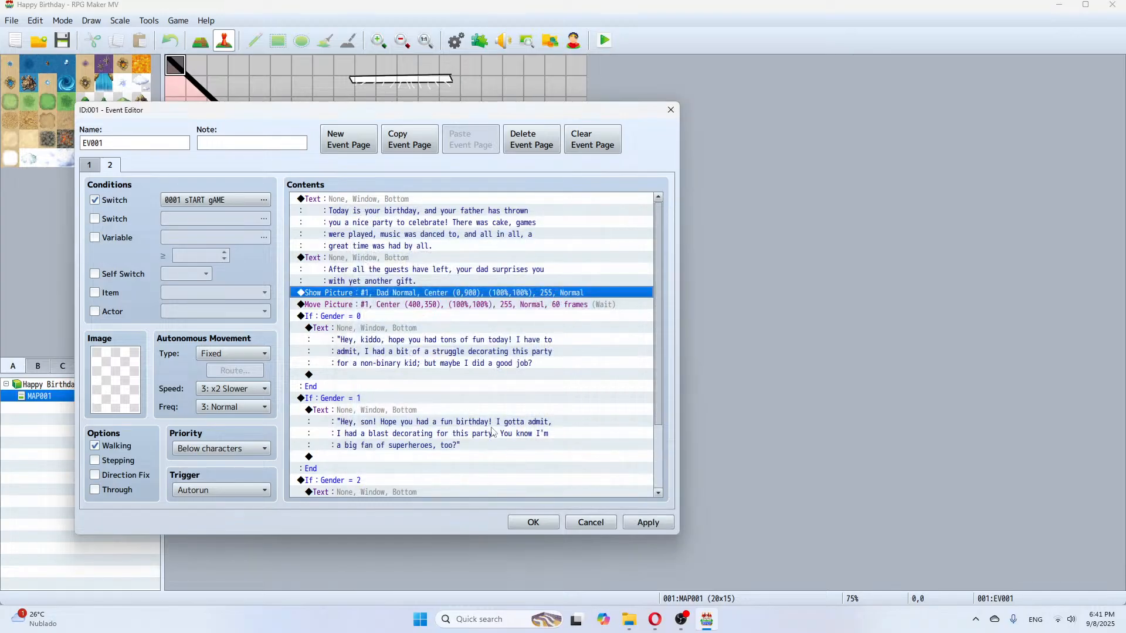
Set the X position of the Dad Normal Show Picture command to 400 and apply the event changes
{"action": "right_click", "coordinate": [429, 303]}
{"action": "left_click", "coordinate": [446, 318]}
{"action": "left_click", "coordinate": [416, 354]}
{"action": "key", "text": "BackSpace"}
{"action": "type", "text": "400"}
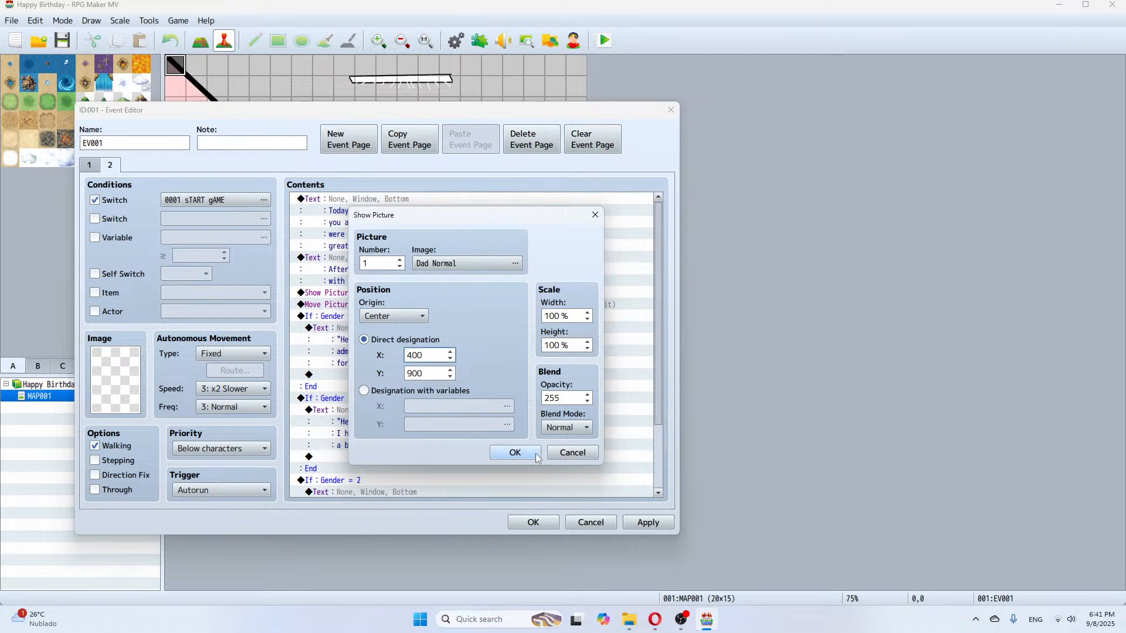
{"action": "left_click", "coordinate": [513, 453]}
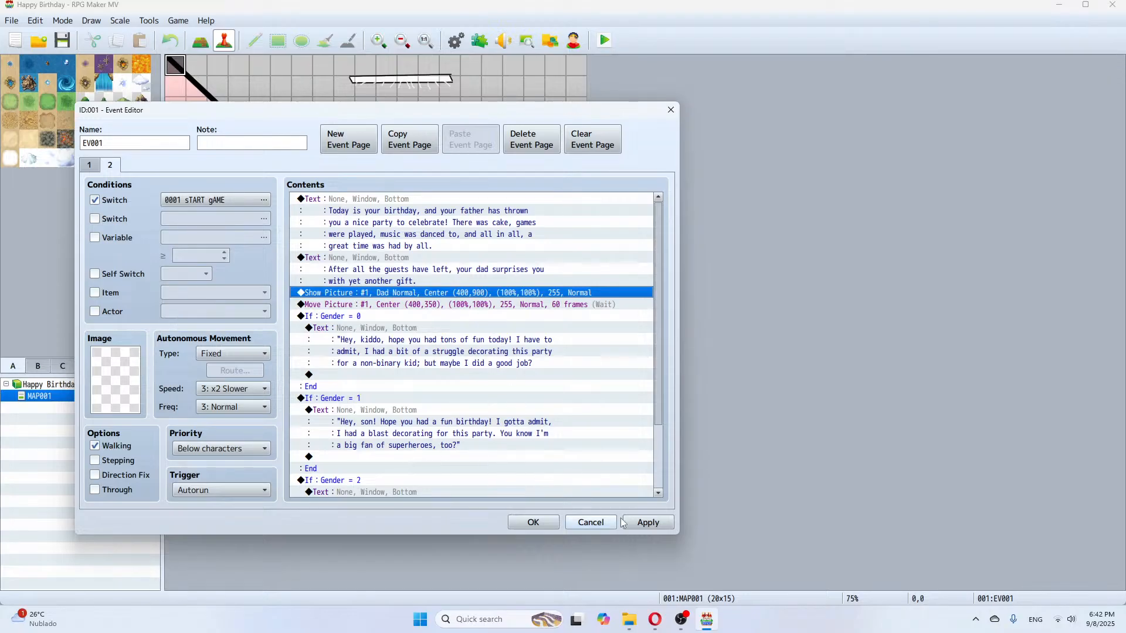
{"action": "left_click", "coordinate": [642, 524]}
Begin a Show Text message after the last branch: "Words can't describe how happy I am today. It seems like only yesterday you were born
{"action": "left_click_drag", "start_coordinate": [658, 375], "coordinate": [658, 473]}
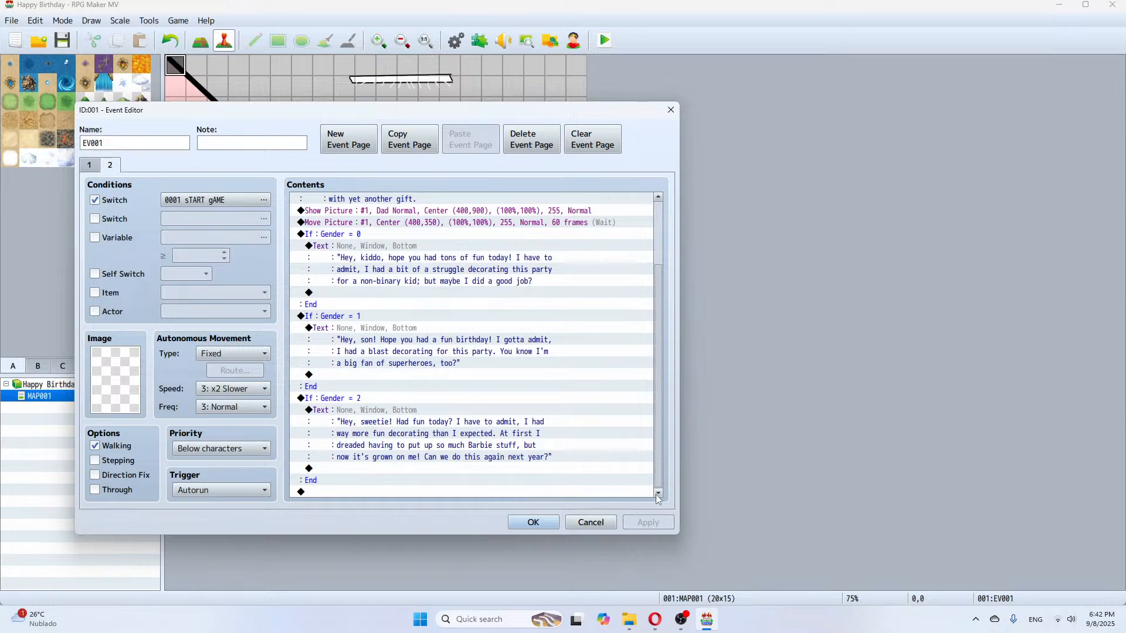
{"action": "double_click", "coordinate": [325, 495]}
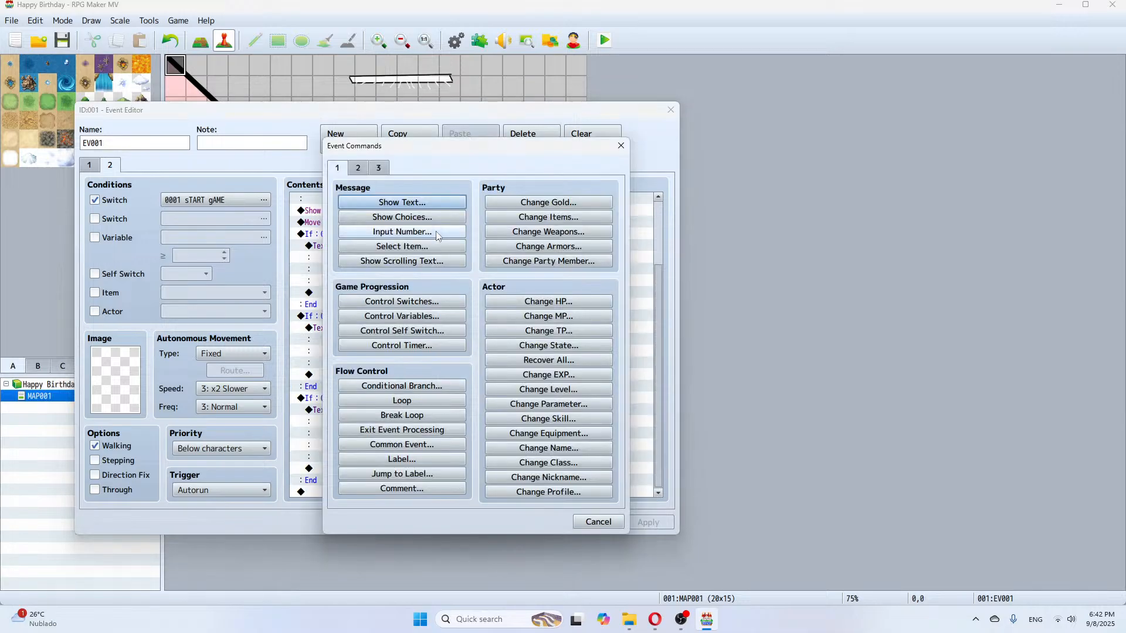
{"action": "left_click", "coordinate": [428, 202]}
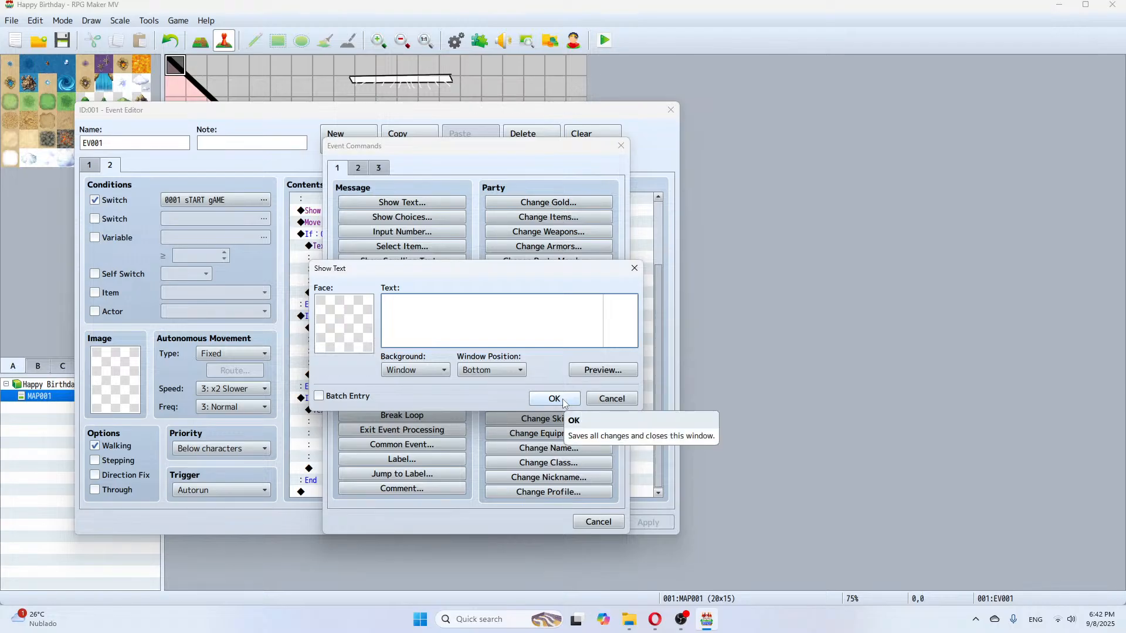
{"action": "type", "text": "\"Words can't describe how happy I am today."}
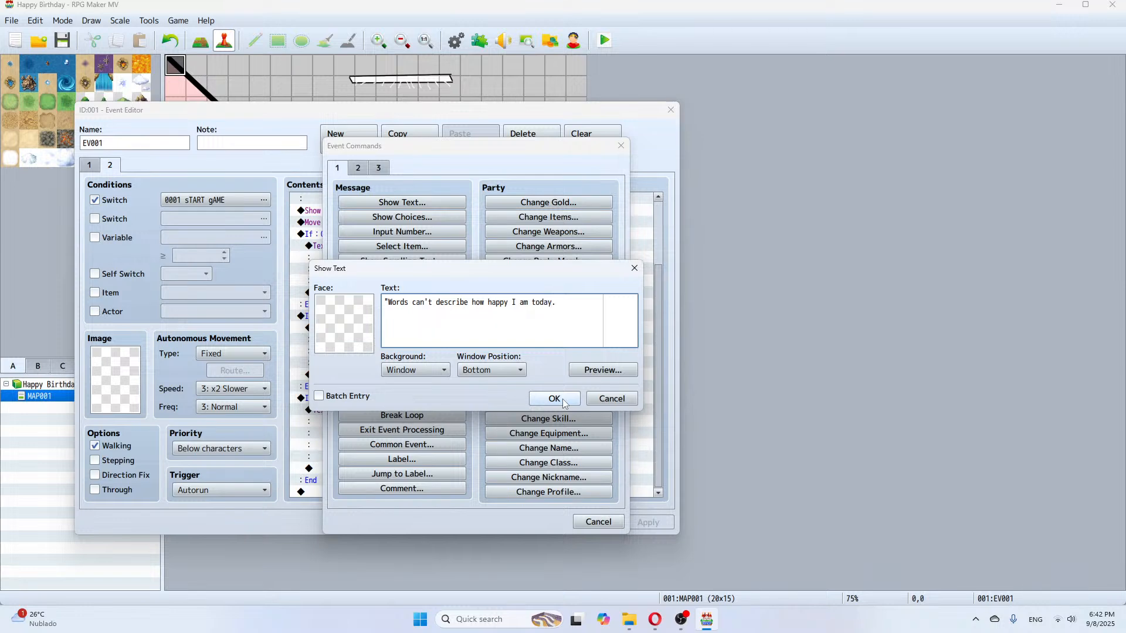
{"action": "type", "text": " It seems li"}
{"action": "key", "text": "BackSpace"}
{"action": "key", "text": "BackSpace"}
{"action": "key", "text": "Return"}
{"action": "type", "text": "like only yesterdayu"}
{"action": "key", "text": "BackSpace"}
{"action": "type", "text": "you were born."}
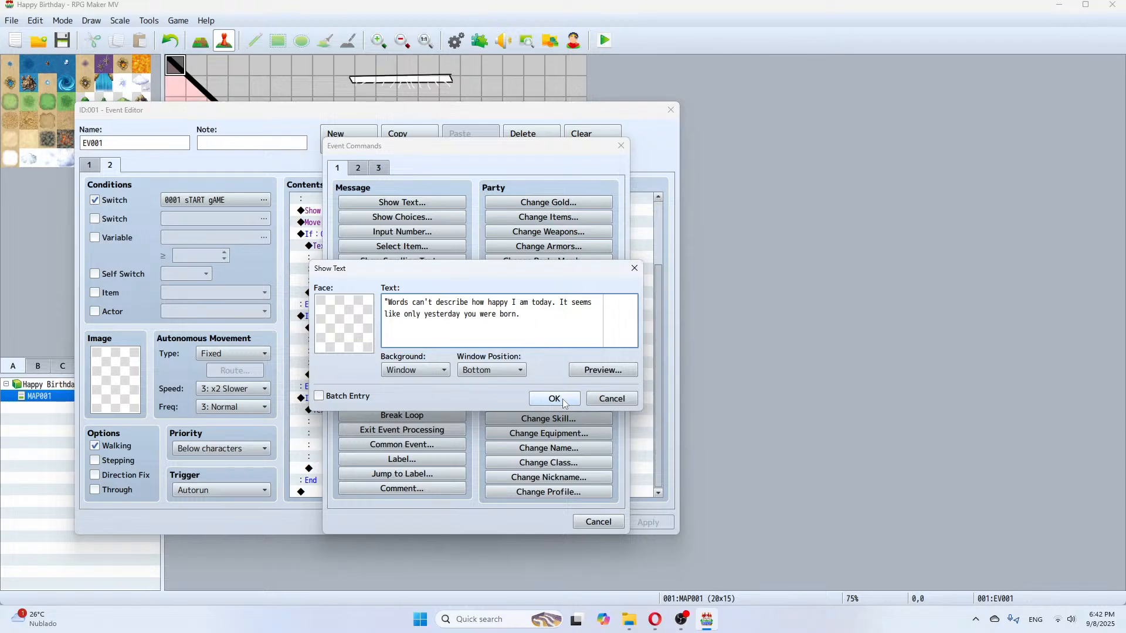
Continue the message with "I'll never forget the precise moment your life began.", breaking the line after "forget"
{"action": "type", "text": " I'll n"}
{"action": "type", "text": "ever forget"}
{"action": "type", "text": " the"}
{"action": "key", "text": "BackSpace"}
{"action": "key", "text": "BackSpace"}
{"action": "key", "text": "BackSpace"}
{"action": "key", "text": "BackSpace"}
{"action": "key", "text": "Return"}
{"action": "type", "text": "the precise moment your life began. "}
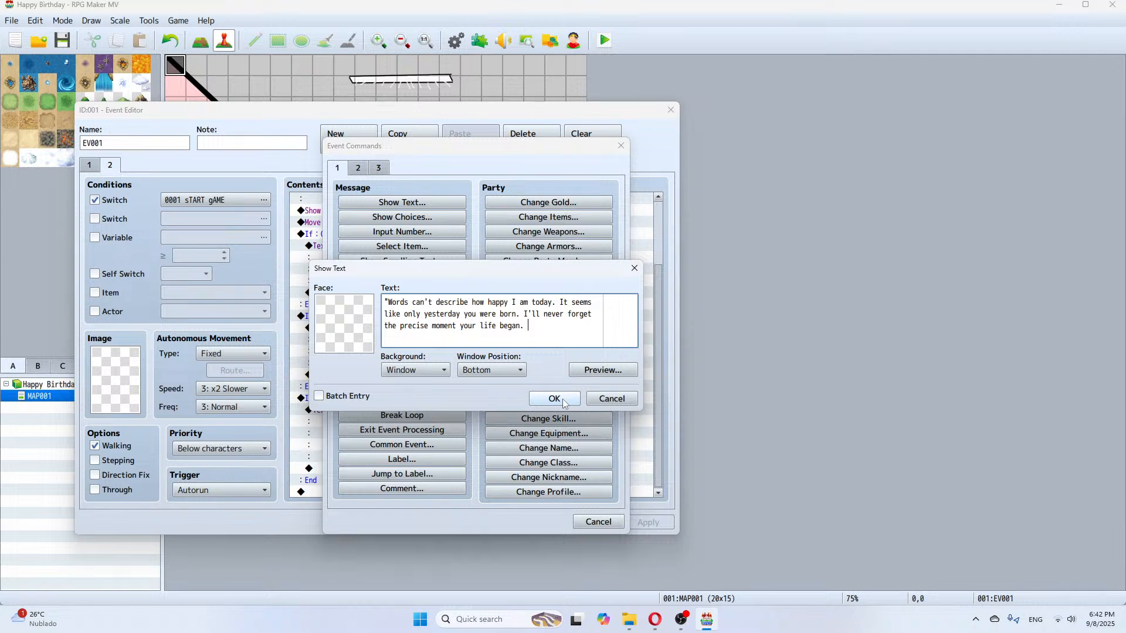
Finish the message with "How your tiny, frail figure still burst with unlimited potential.", end it with a quotation mark and save it
{"action": "type", "text": "How your tiny,"}
{"action": "key", "text": "Return"}
{"action": "type", "text": "frail figure sti"}
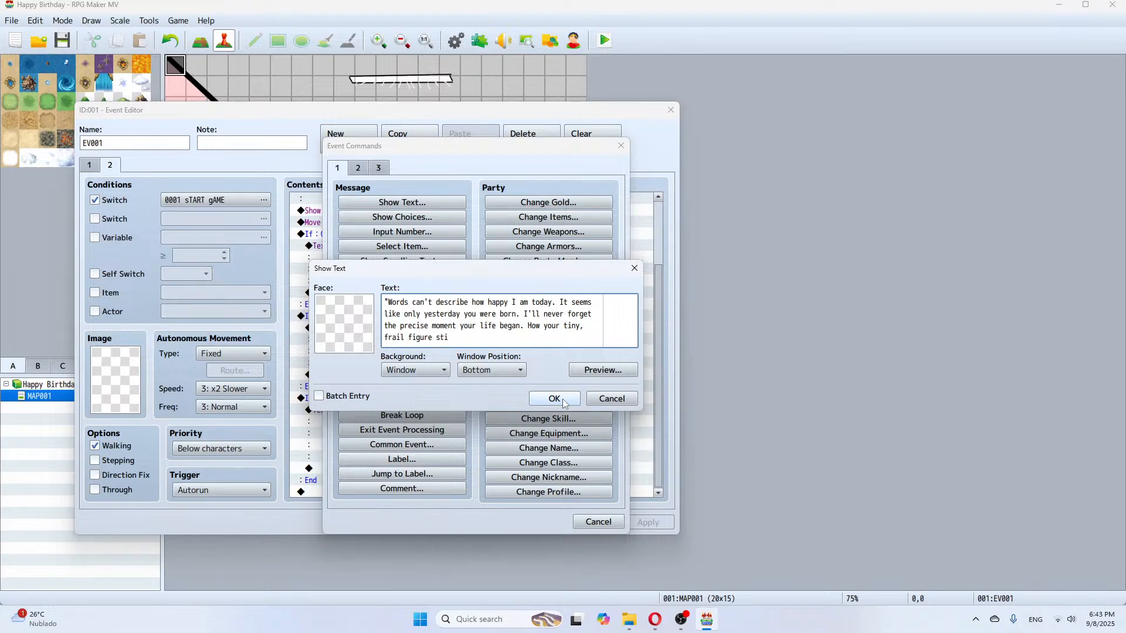
{"action": "type", "text": "ll burst with unlimited potential."}
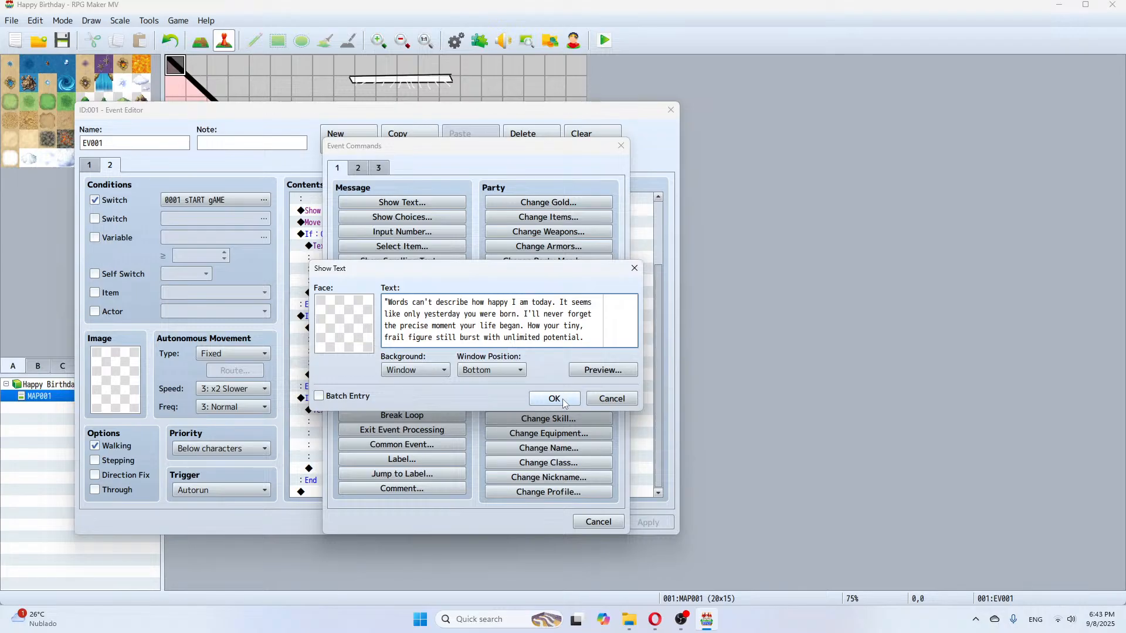
{"action": "left_click", "coordinate": [554, 399]}
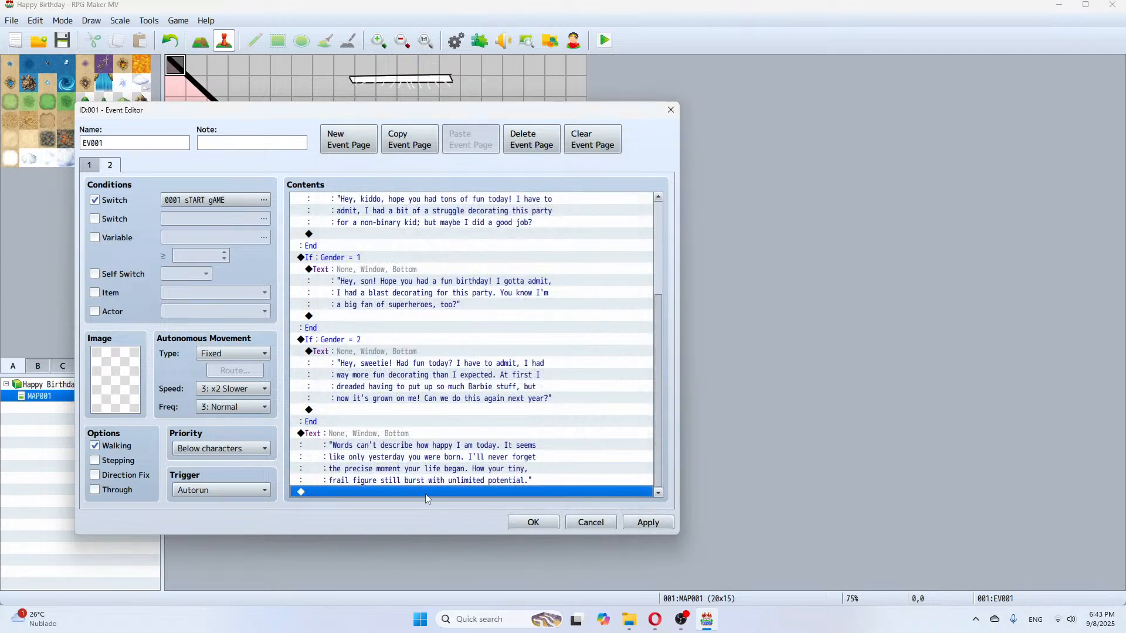
Add another Show Text message at the end of the page reading "Your dad takes a deep breath."
{"action": "double_click", "coordinate": [343, 493]}
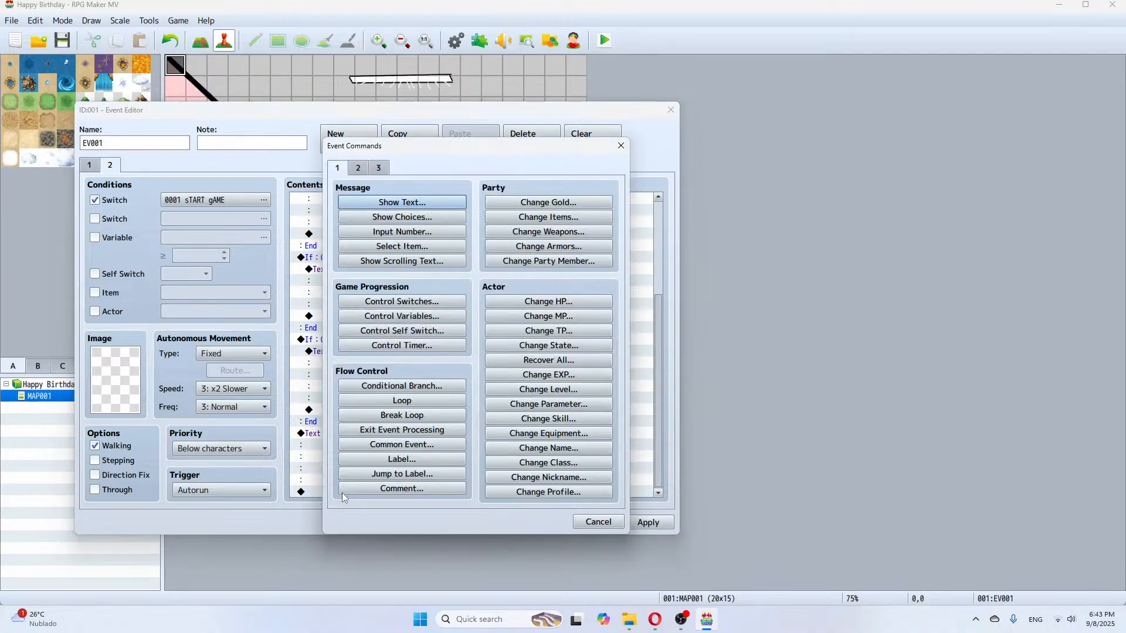
{"action": "left_click", "coordinate": [423, 205]}
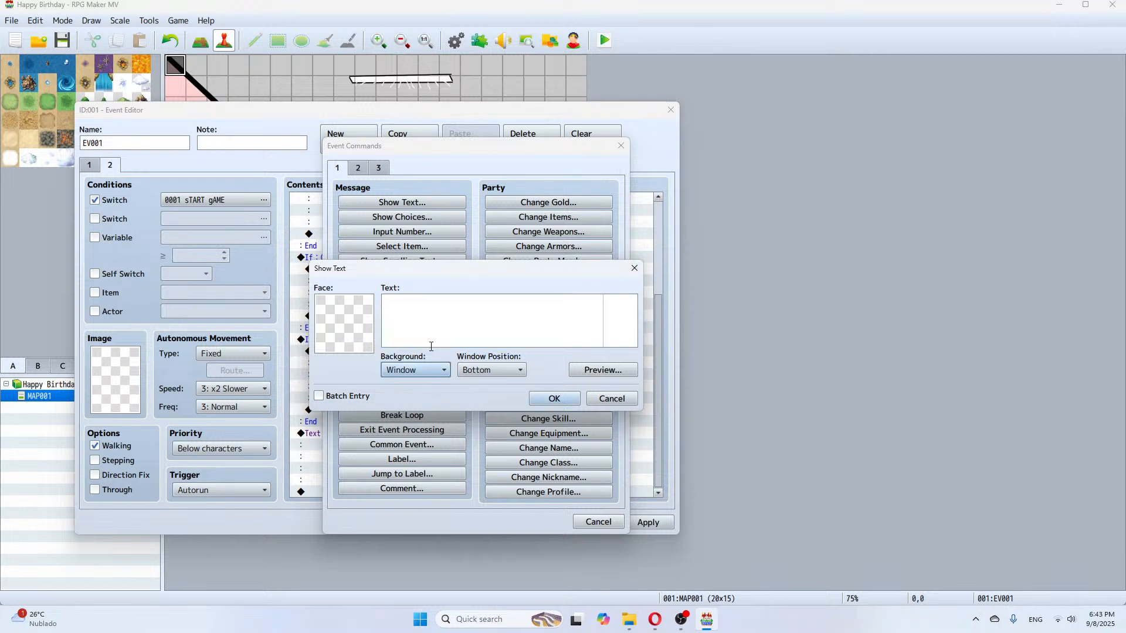
{"action": "left_click", "coordinate": [452, 332]}
{"action": "type", "text": "Your dad t"}
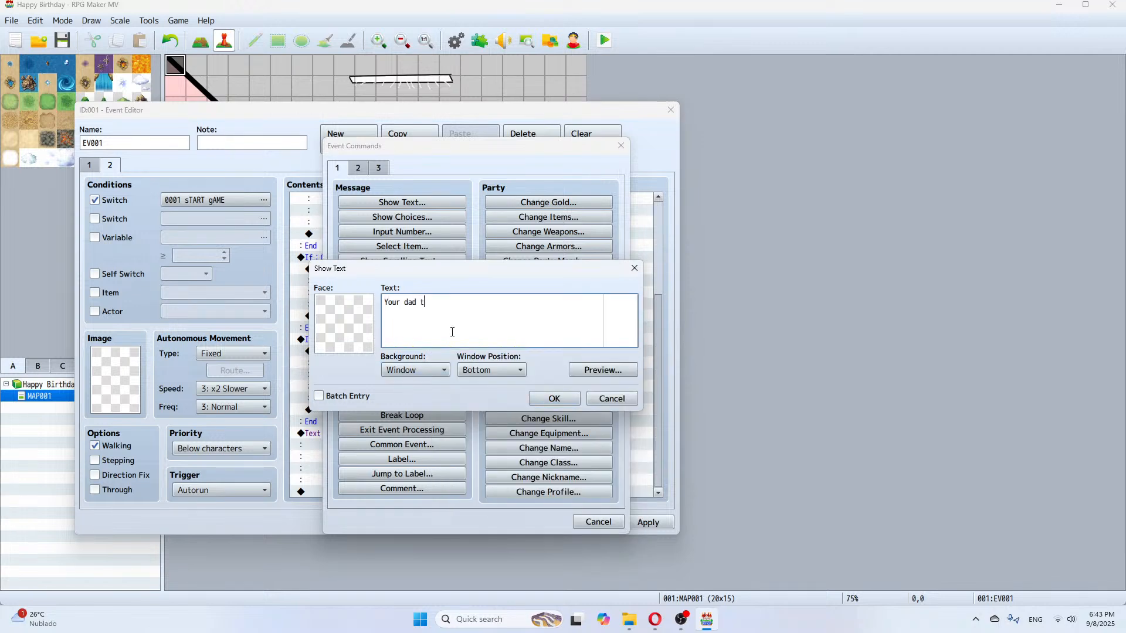
{"action": "type", "text": "akes a dee"}
{"action": "type", "text": "p breatj."}
{"action": "type", "text": "h."}
{"action": "key", "text": "BackSpace"}
{"action": "left_click", "coordinate": [535, 398]}
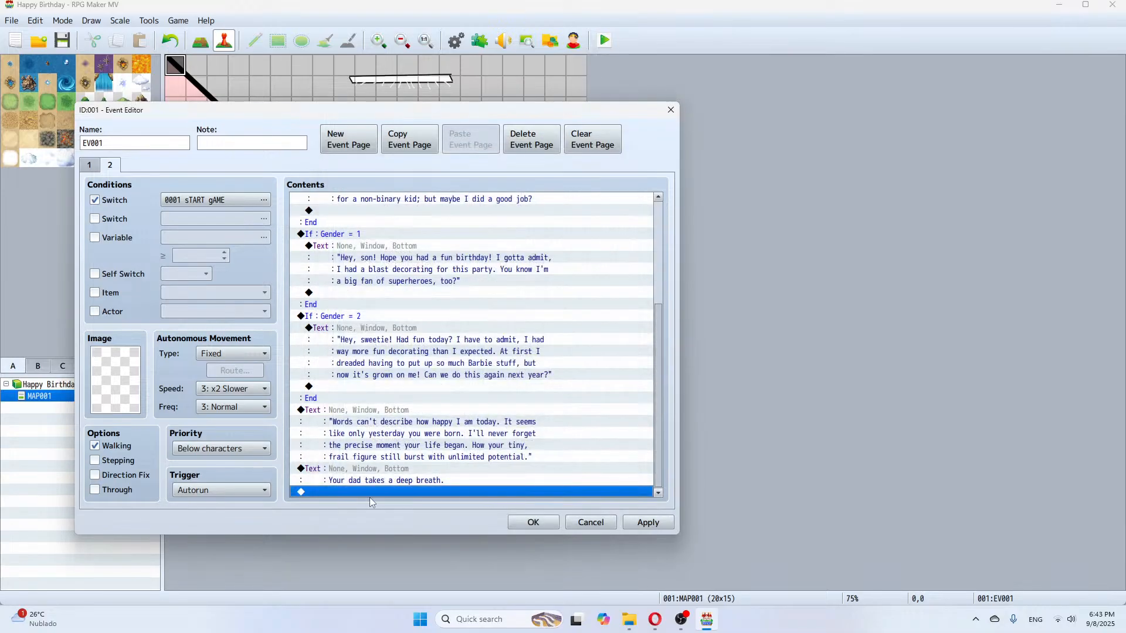
{"action": "double_click", "coordinate": [364, 492]}
{"action": "left_click", "coordinate": [421, 204]}
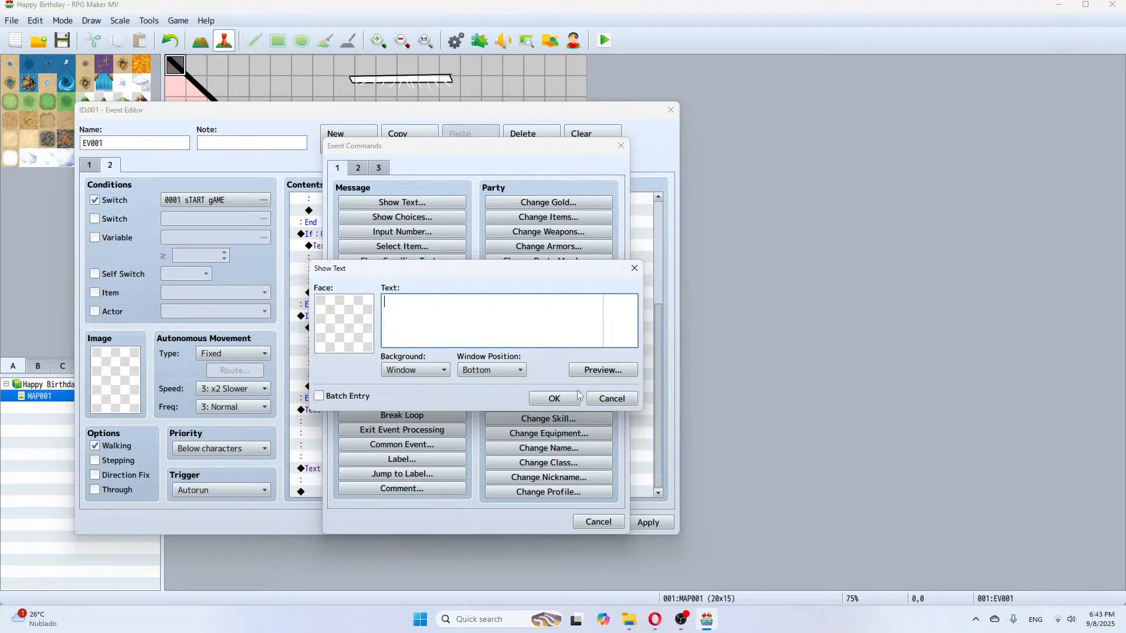
{"action": "left_click", "coordinate": [595, 399]}
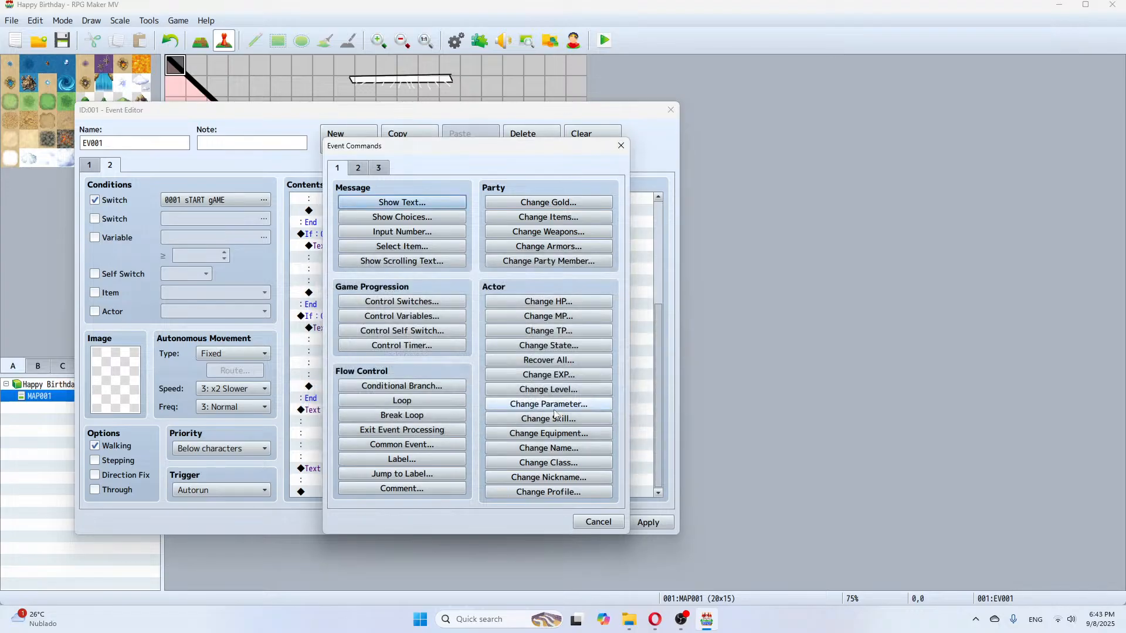
{"action": "left_click", "coordinate": [595, 522]}
Insert an Erase Picture command for picture 1 just before the "Your dad takes a deep breath." message
{"action": "scroll", "coordinate": [390, 428], "scroll_direction": "up", "scroll_amount": 3}
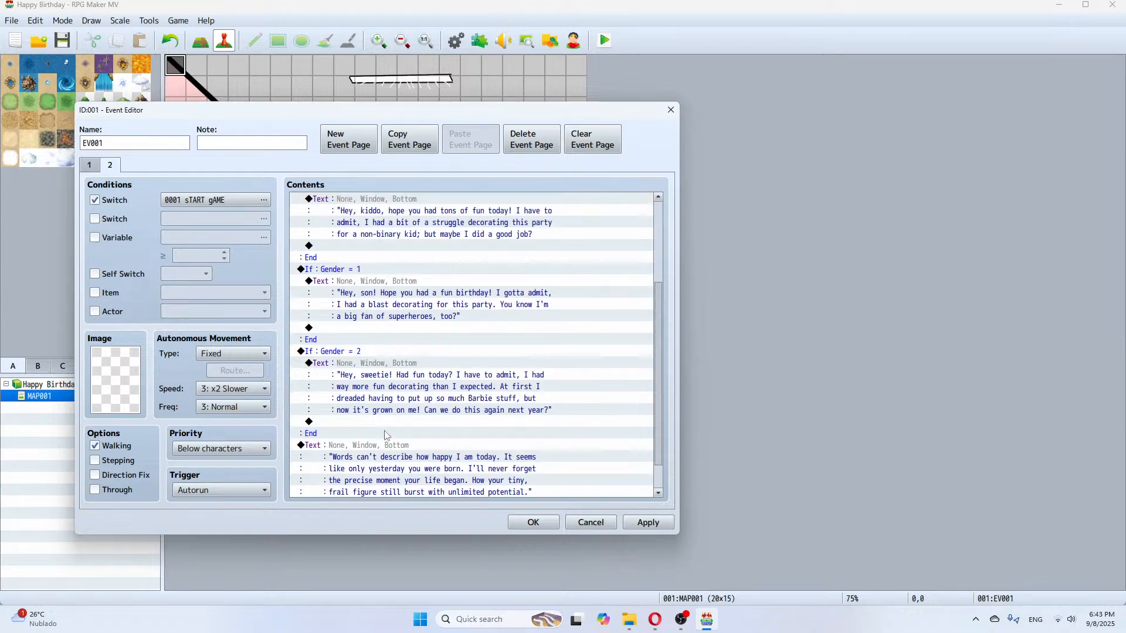
{"action": "scroll", "coordinate": [389, 428], "scroll_direction": "down", "scroll_amount": 4}
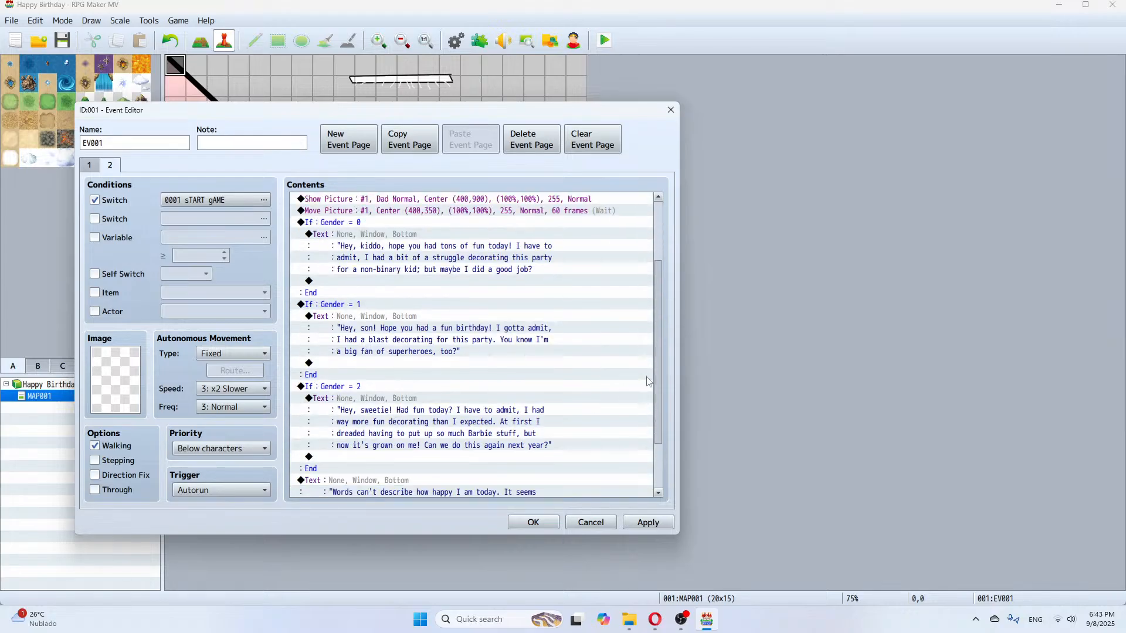
{"action": "left_click", "coordinate": [339, 470]}
{"action": "right_click", "coordinate": [341, 466]}
{"action": "left_click", "coordinate": [352, 472]}
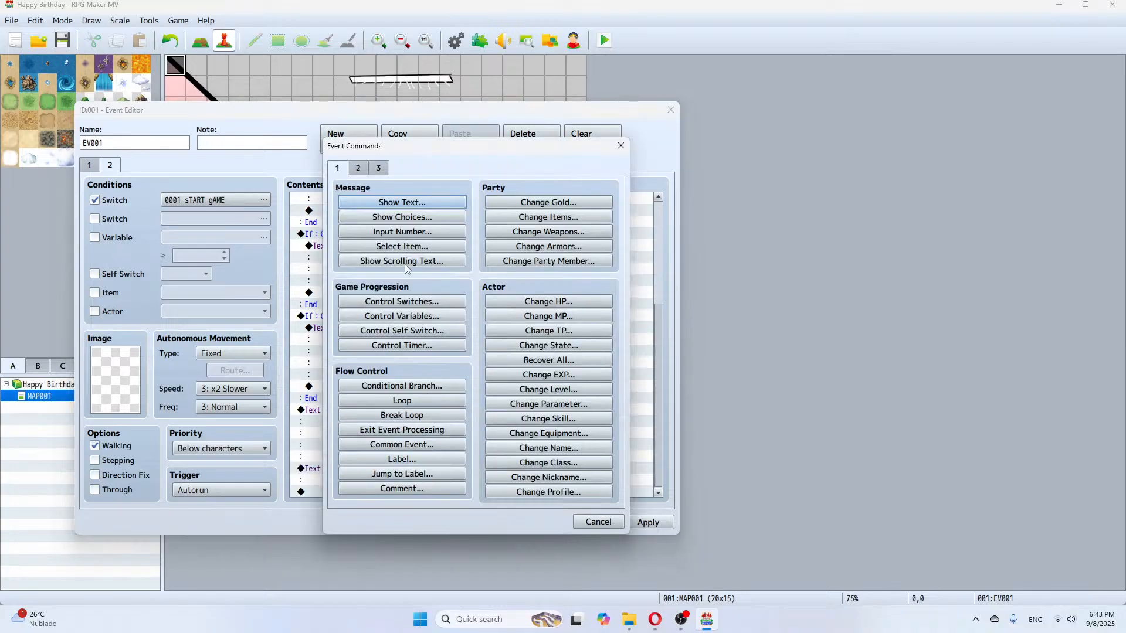
{"action": "left_click", "coordinate": [358, 168]}
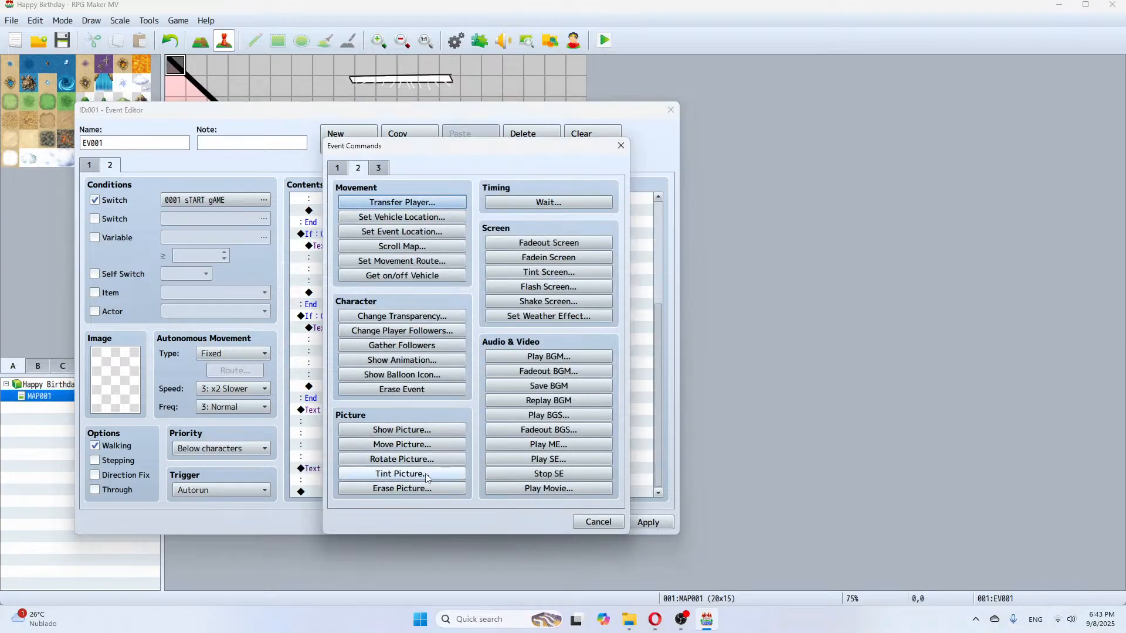
{"action": "left_click", "coordinate": [402, 488]}
{"action": "left_click", "coordinate": [455, 372]}
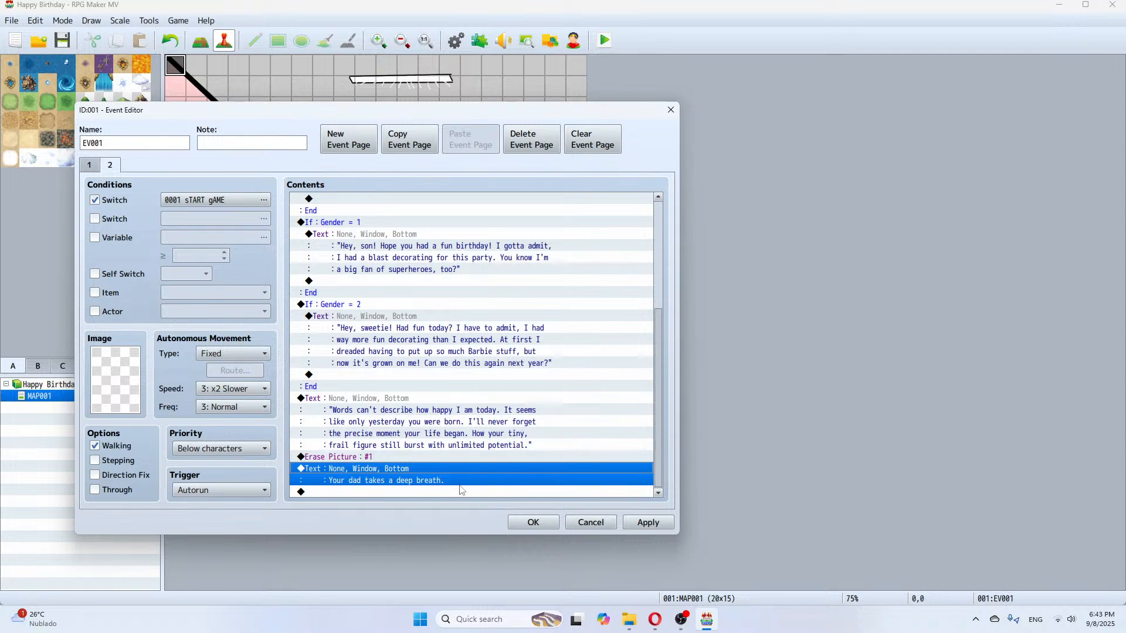
Begin a Show Picture command after the deep breath message and choose the Dad Normal image
{"action": "double_click", "coordinate": [383, 494]}
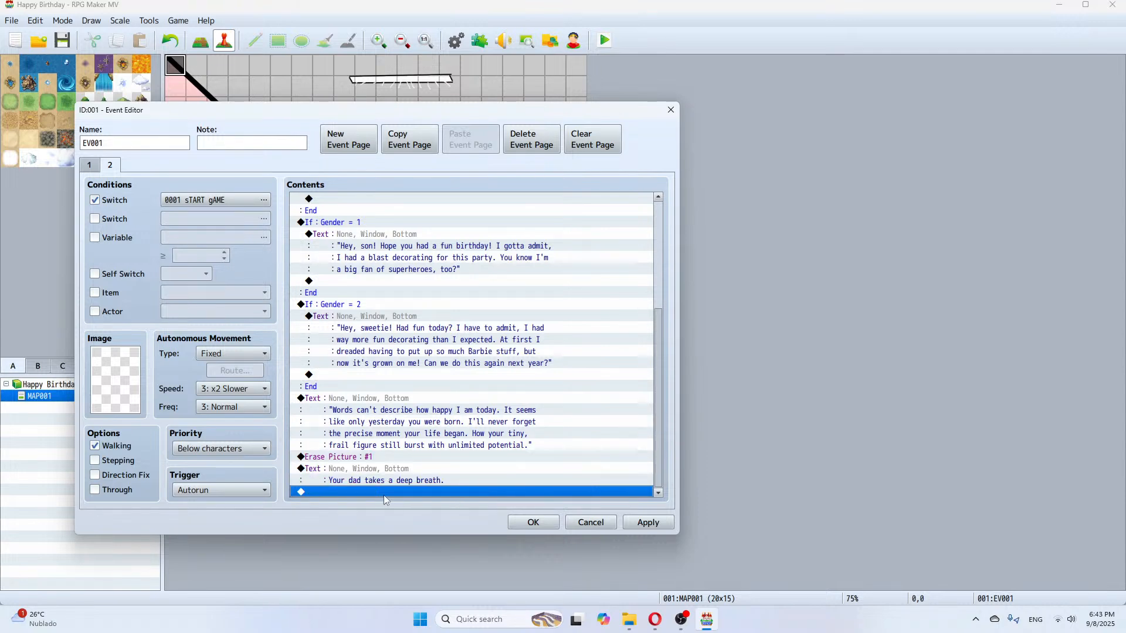
{"action": "left_click", "coordinate": [424, 431]}
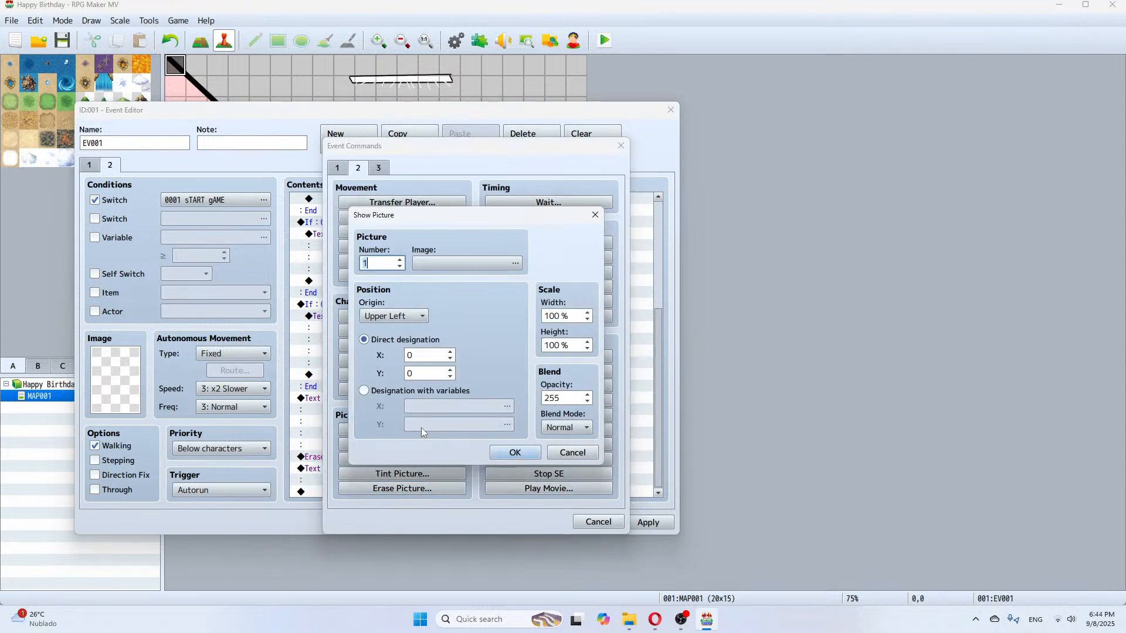
{"action": "left_click", "coordinate": [429, 265]}
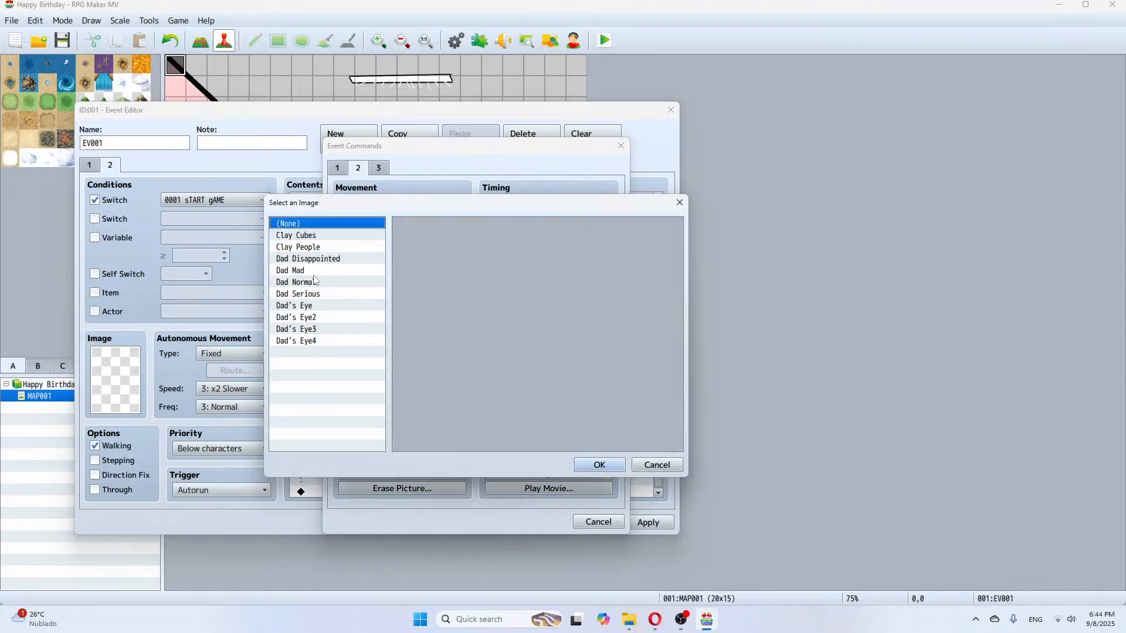
{"action": "left_click", "coordinate": [329, 260]}
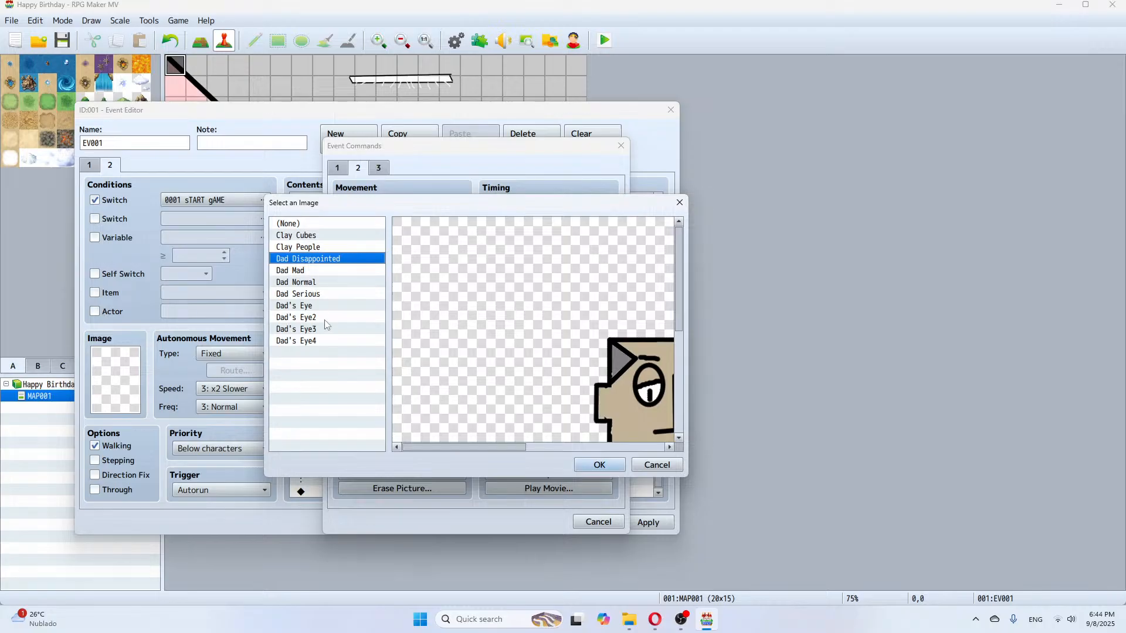
{"action": "left_click", "coordinate": [311, 282]}
{"action": "left_click", "coordinate": [588, 465]}
Place the picture at X 400, Y 350 with a Center origin and save the command
{"action": "left_click", "coordinate": [427, 355]}
{"action": "type", "text": "400"}
{"action": "left_click", "coordinate": [435, 370]}
{"action": "type", "text": "350"}
{"action": "left_click", "coordinate": [393, 316]}
{"action": "left_click", "coordinate": [382, 341]}
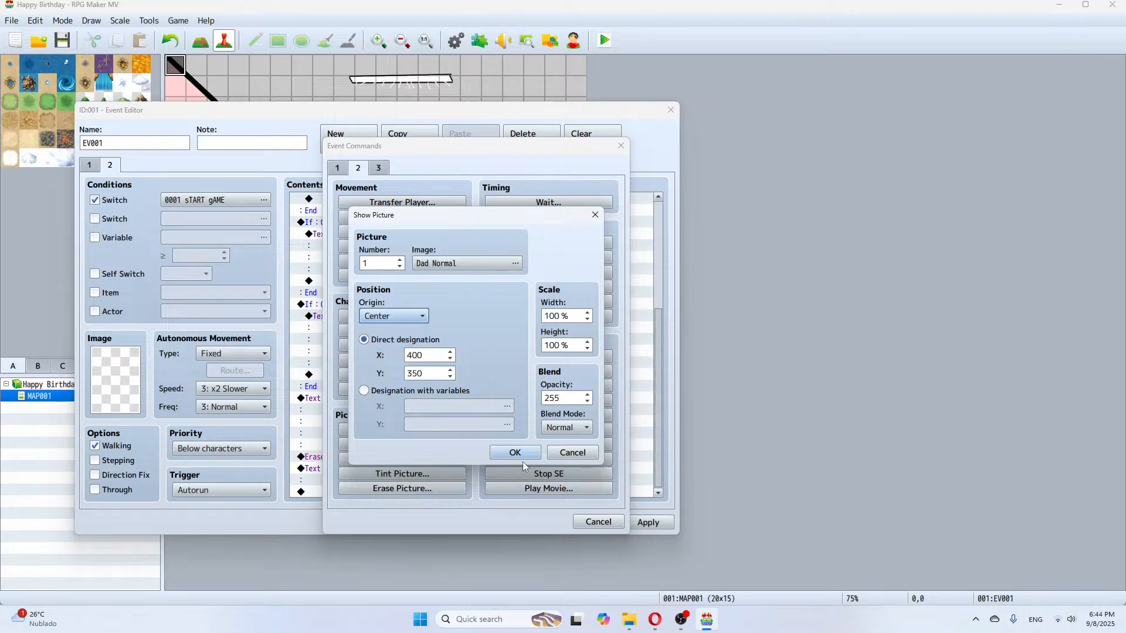
{"action": "left_click", "coordinate": [512, 453]}
Begin a Show Text message at the end of the page: "The miracle of life is so astounding, isn't it? How
{"action": "double_click", "coordinate": [357, 495]}
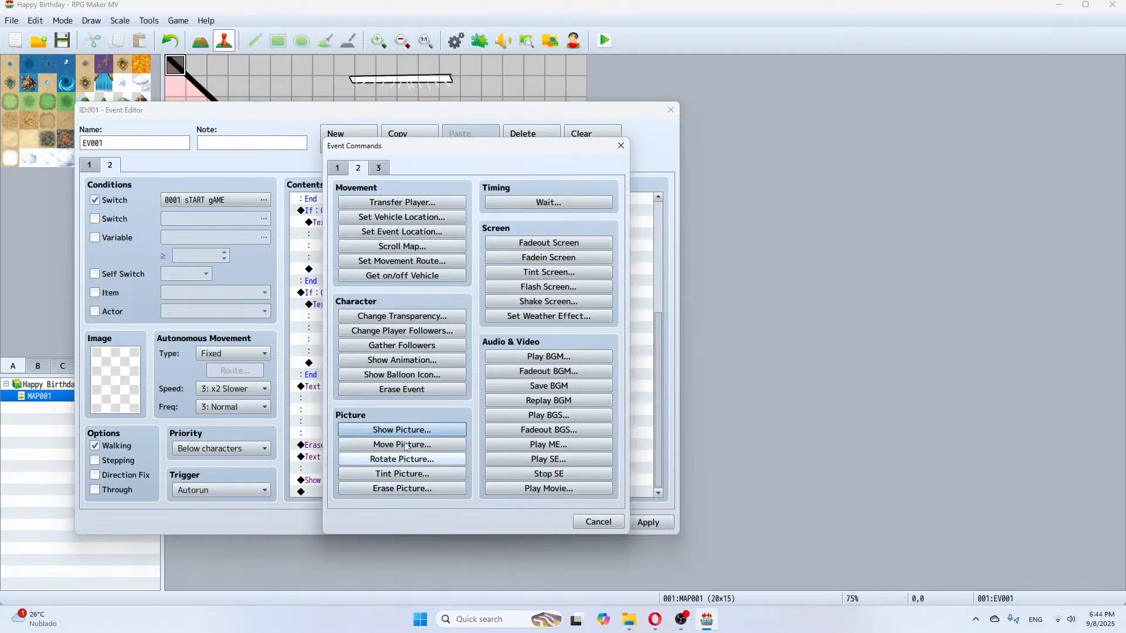
{"action": "left_click", "coordinate": [399, 203]}
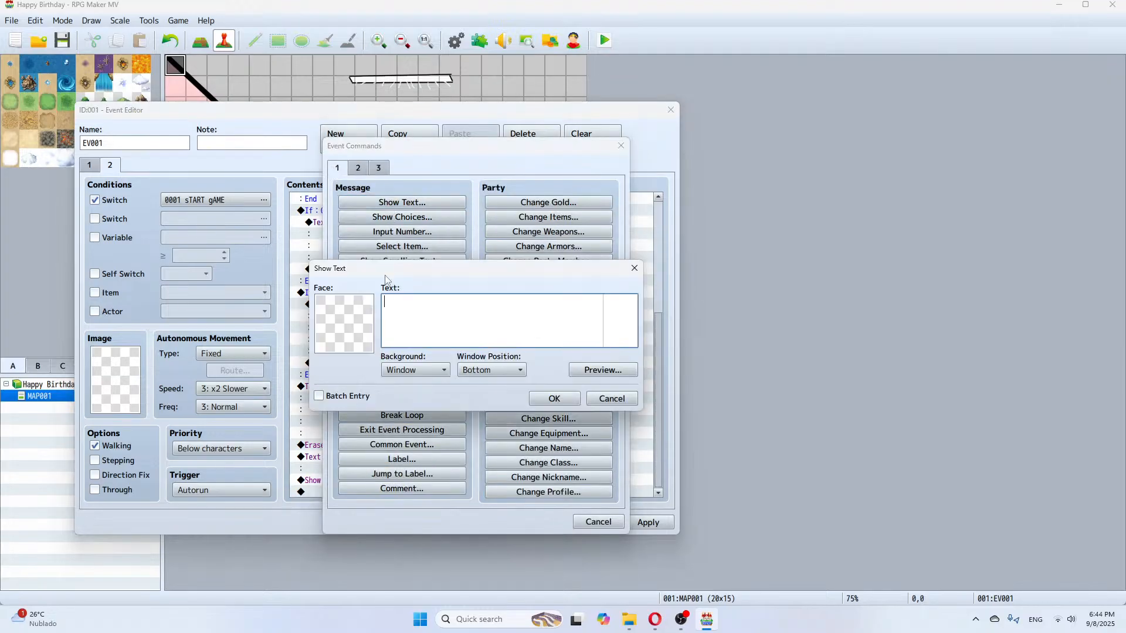
{"action": "type", "text": "\"The miracle of life is so astounding, isn't it"}
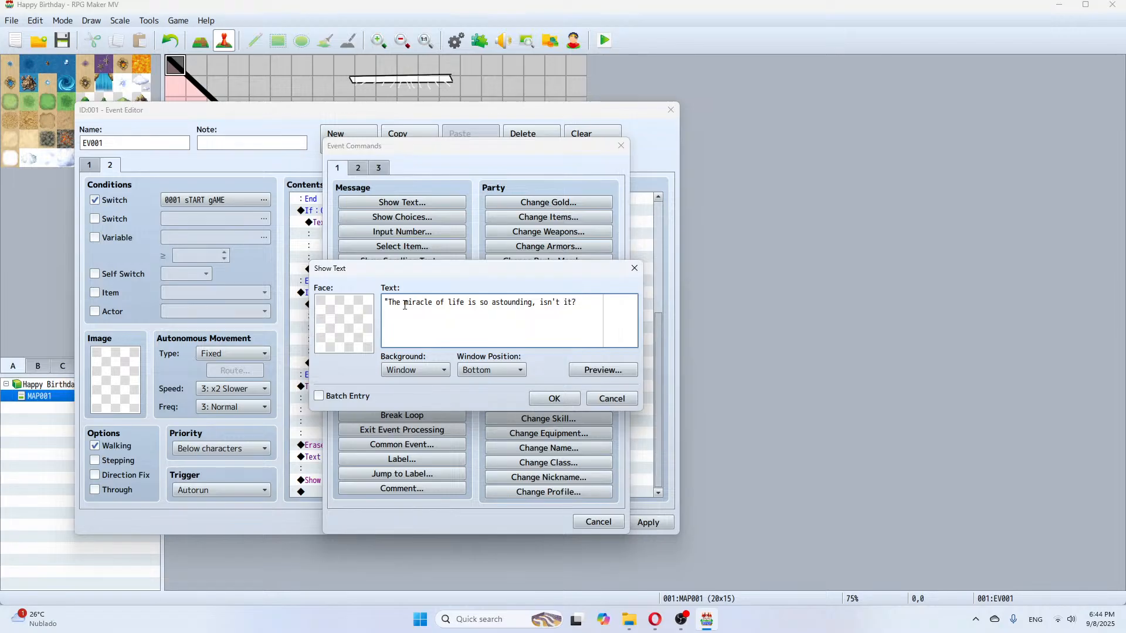
{"action": "type", "text": "? How"}
{"action": "key", "text": "BackSpace"}
{"action": "key", "text": "BackSpace"}
{"action": "key", "text": "BackSpace"}
{"action": "type", "text": "How"}
Continue the message on a second line with "everything comes from the humblest beginnings."
{"action": "type", "text": " everything co"}
{"action": "type", "text": "mes"}
{"action": "type", "text": " from the"}
{"action": "type", "text": " humblest beg"}
{"action": "type", "text": "innings."}
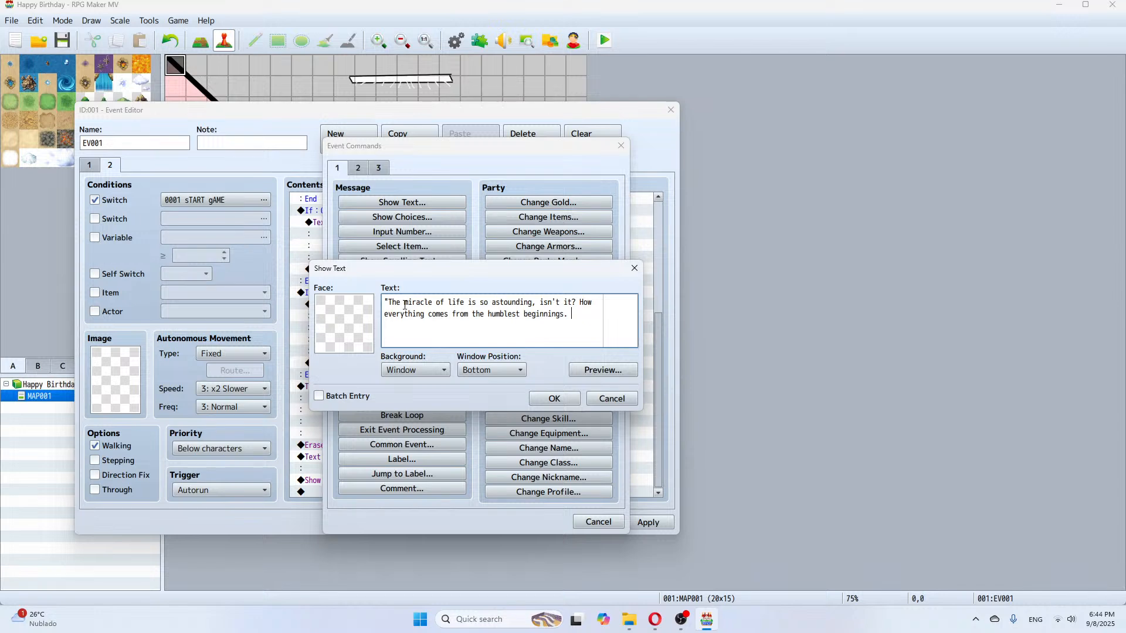
Finish the message with "Even the tyrant lizards of yore began as but hatchlings...", close the quotation and save it, breaking the line after "Even"
{"action": "type", "text": " Even"}
{"action": "type", "text": " the tyrant lizarto"}
{"action": "type", "text": " of yor"}
{"action": "type", "text": "e be"}
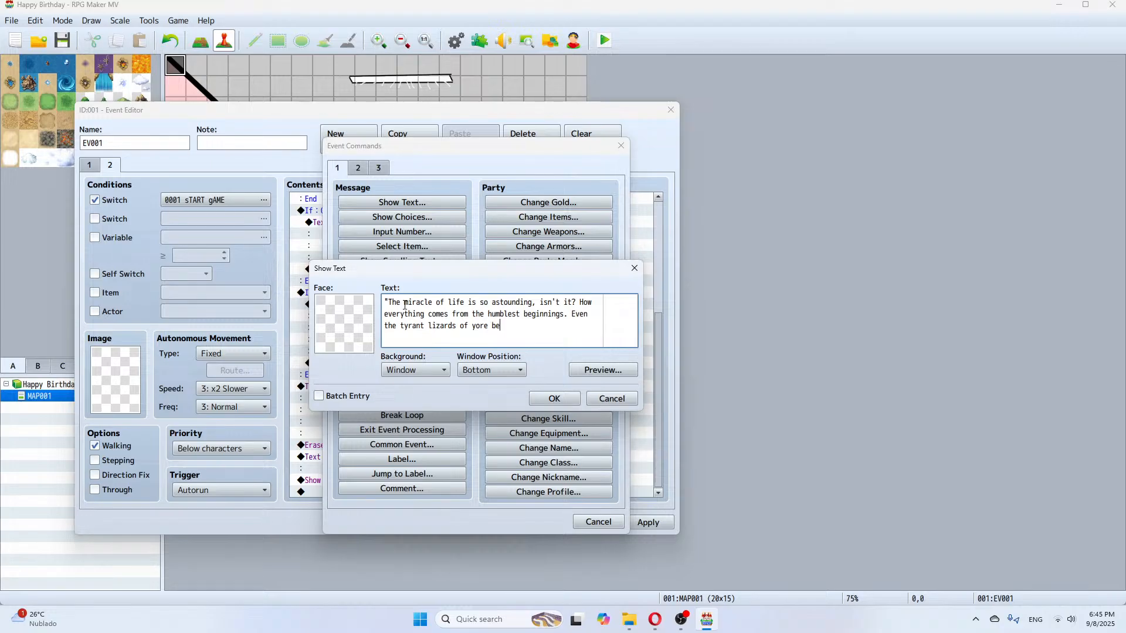
{"action": "type", "text": "gan as but hatchlings..."}
{"action": "left_click", "coordinate": [565, 403]}
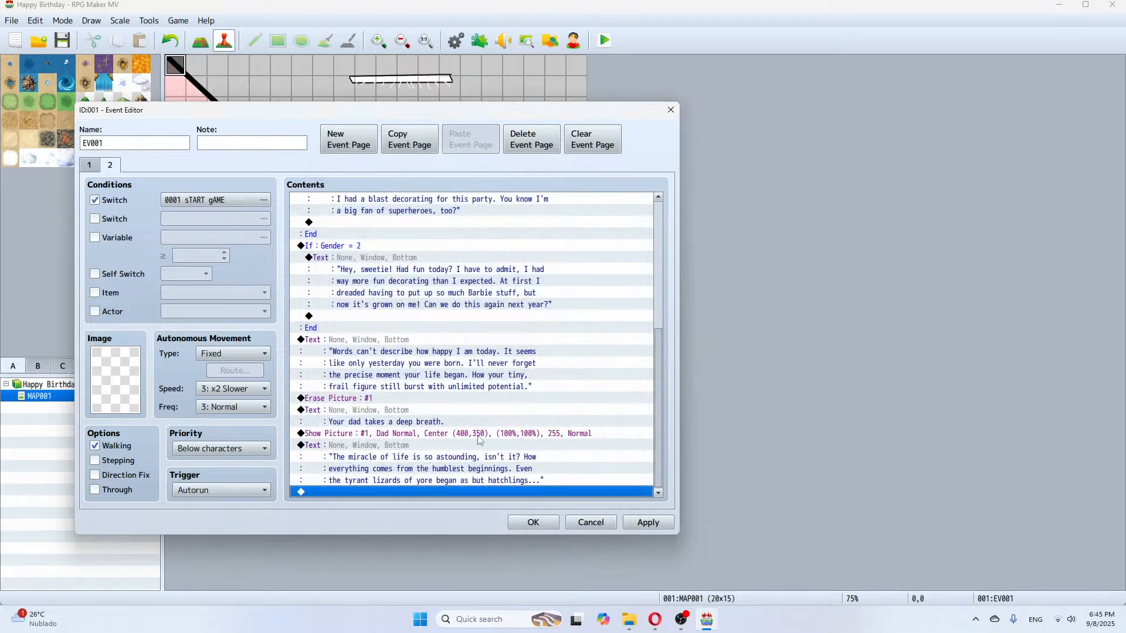
Change the picture number of the second Dad Normal Show Picture command to 2
{"action": "double_click", "coordinate": [359, 491]}
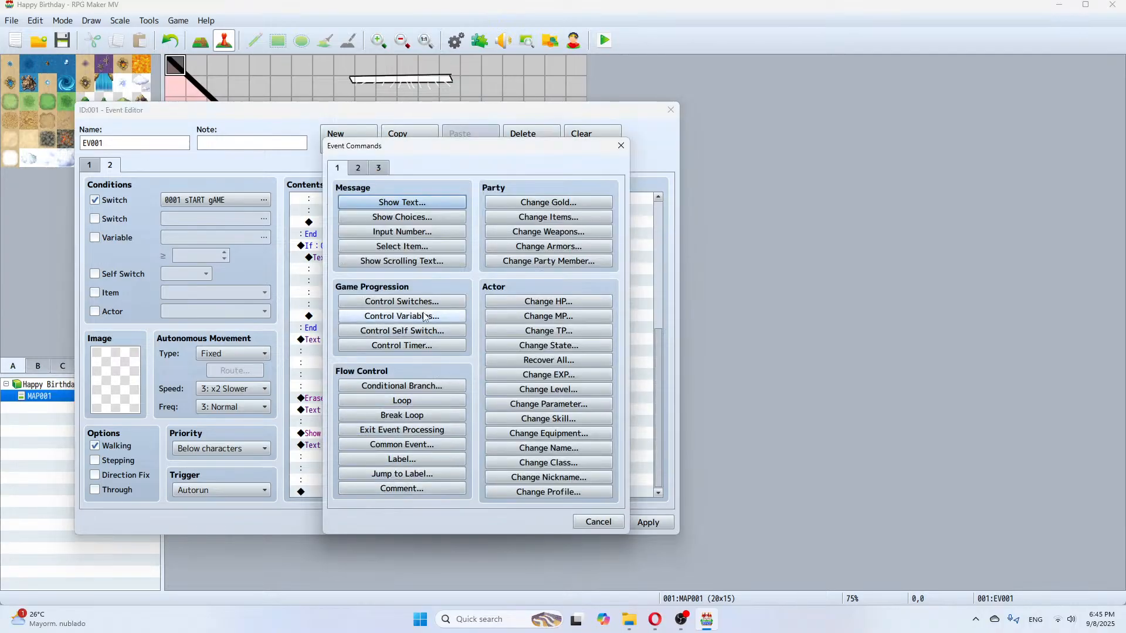
{"action": "left_click", "coordinate": [598, 522]}
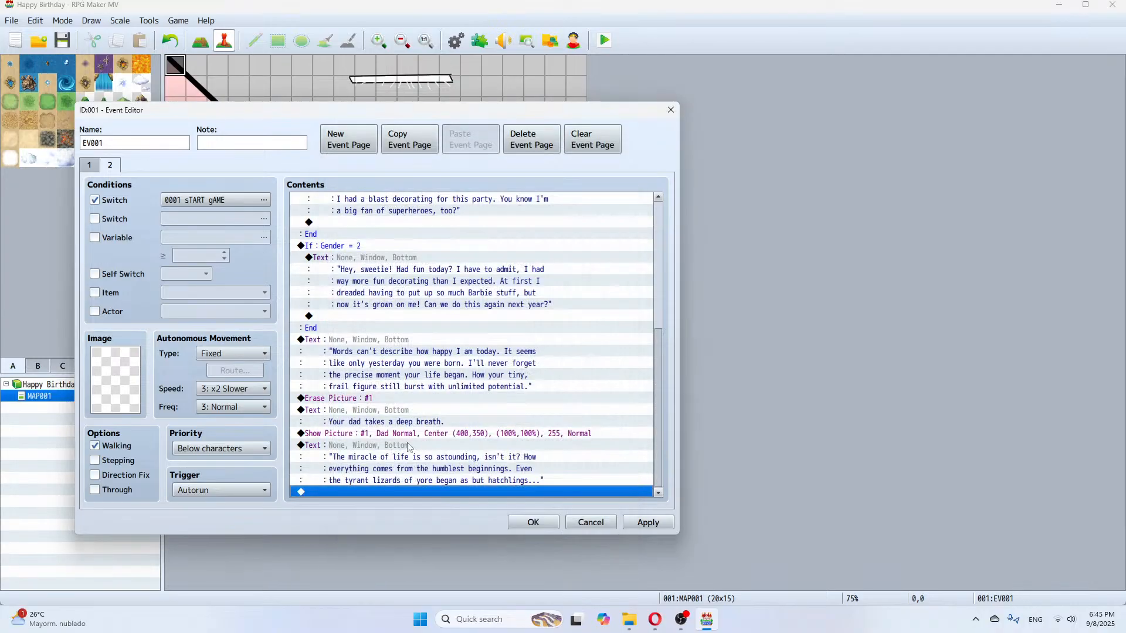
{"action": "left_click", "coordinate": [360, 434]}
{"action": "right_click", "coordinate": [356, 437]}
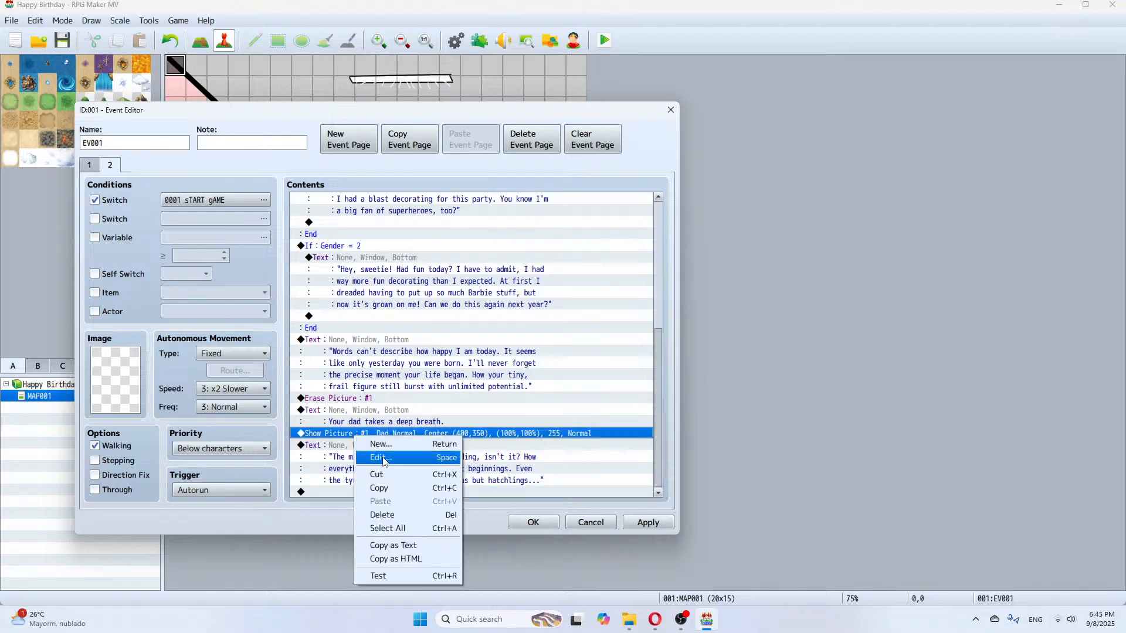
{"action": "left_click", "coordinate": [382, 451]}
{"action": "left_click", "coordinate": [400, 260]}
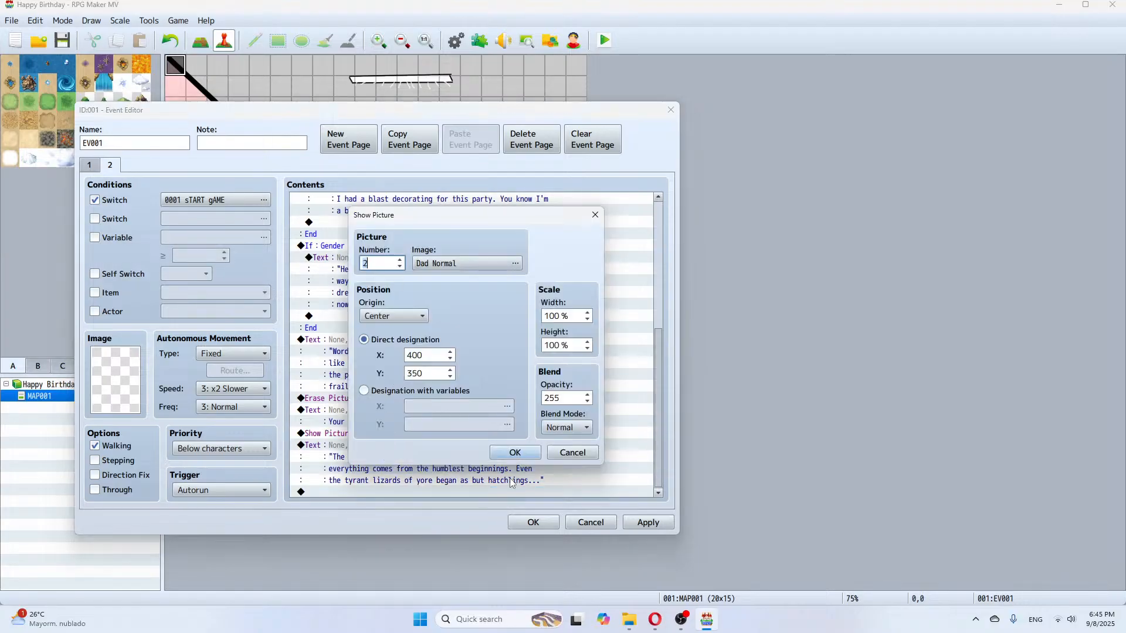
{"action": "left_click", "coordinate": [515, 453]}
Add an Erase Picture command for picture 2 at the end of the page
{"action": "scroll", "coordinate": [660, 435], "scroll_direction": "down", "scroll_amount": 1}
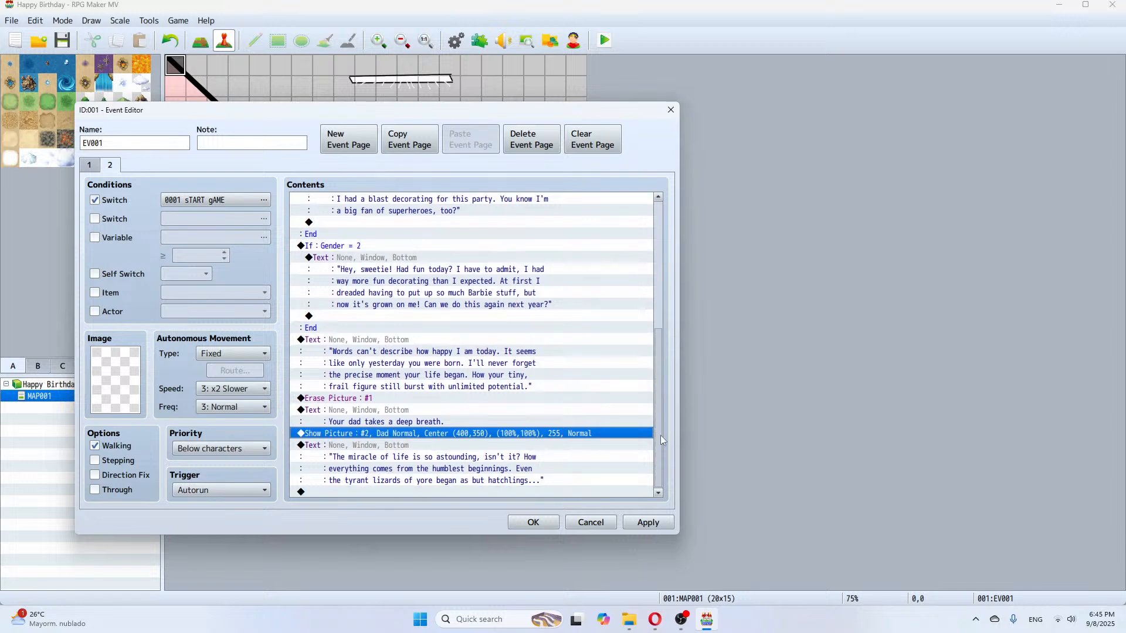
{"action": "left_click", "coordinate": [391, 484]}
{"action": "double_click", "coordinate": [386, 493]}
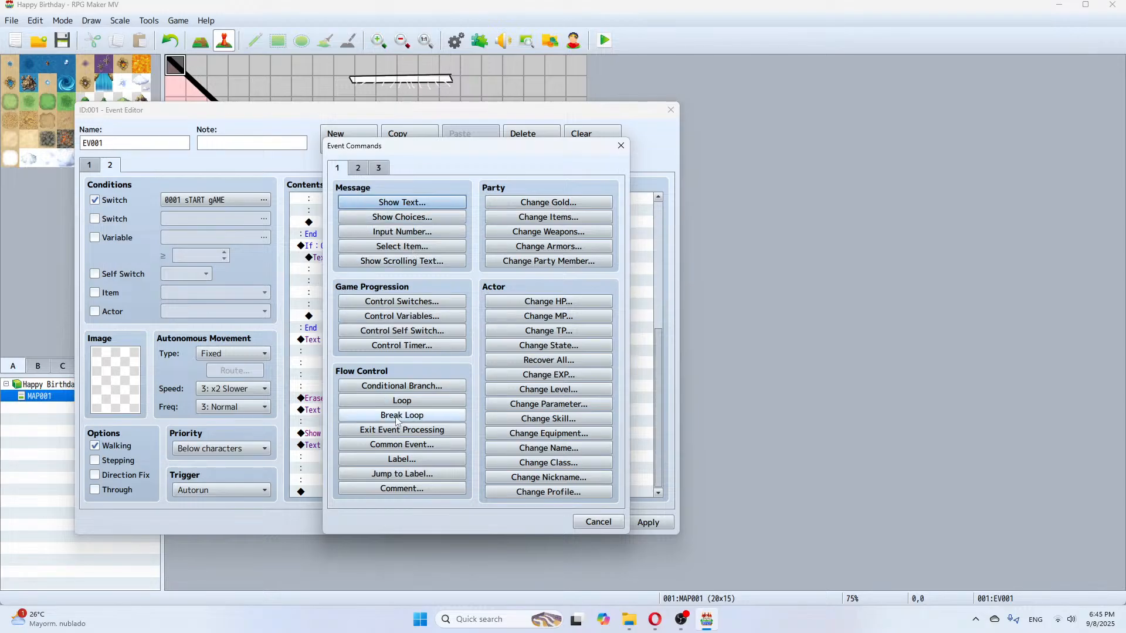
{"action": "left_click", "coordinate": [358, 168]}
{"action": "left_click", "coordinate": [345, 169]}
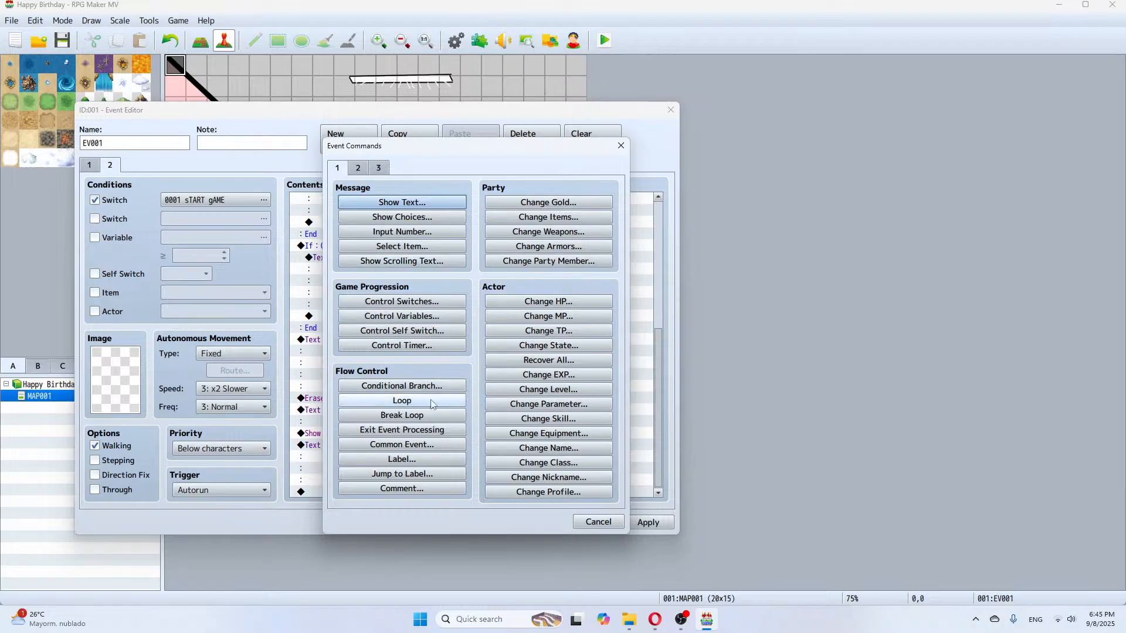
{"action": "left_click", "coordinate": [359, 168]}
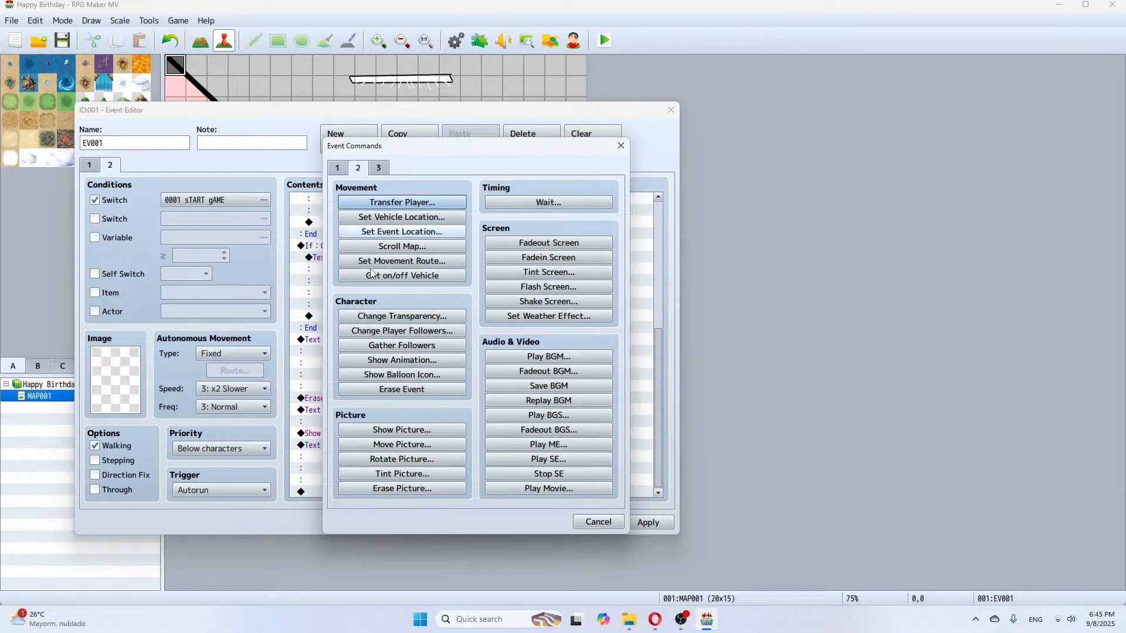
{"action": "left_click", "coordinate": [428, 493]}
{"action": "left_click", "coordinate": [470, 348]}
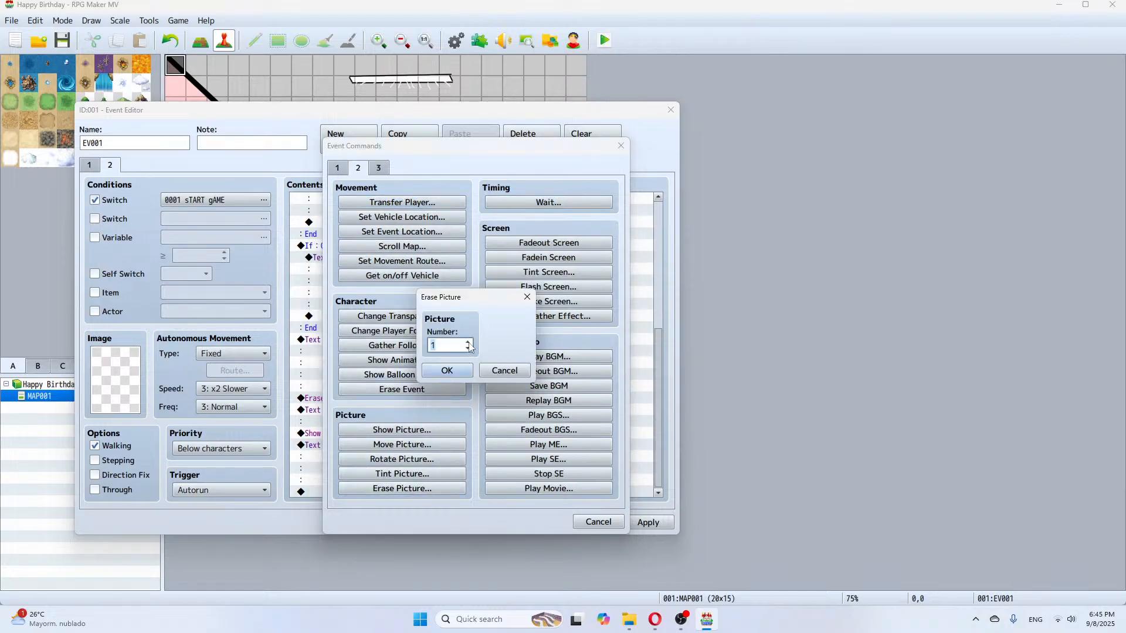
{"action": "left_click", "coordinate": [458, 371]}
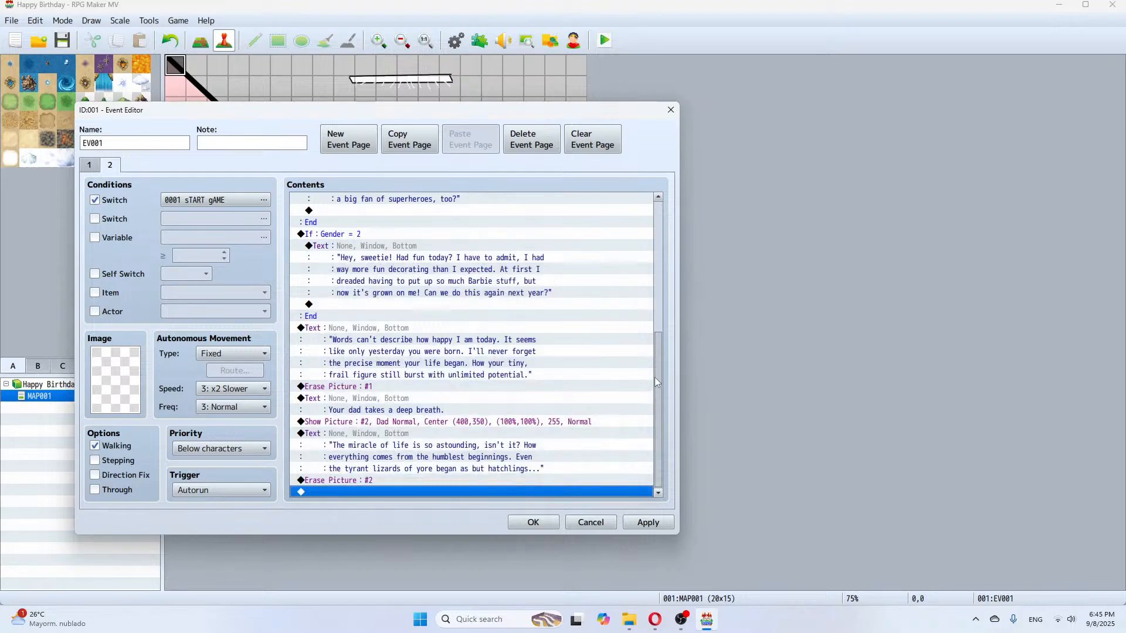
Begin a Show Choices command after the last erase, with the choices "Dad, you're rambling" and "Dad, I don't get you"
{"action": "double_click", "coordinate": [326, 494]}
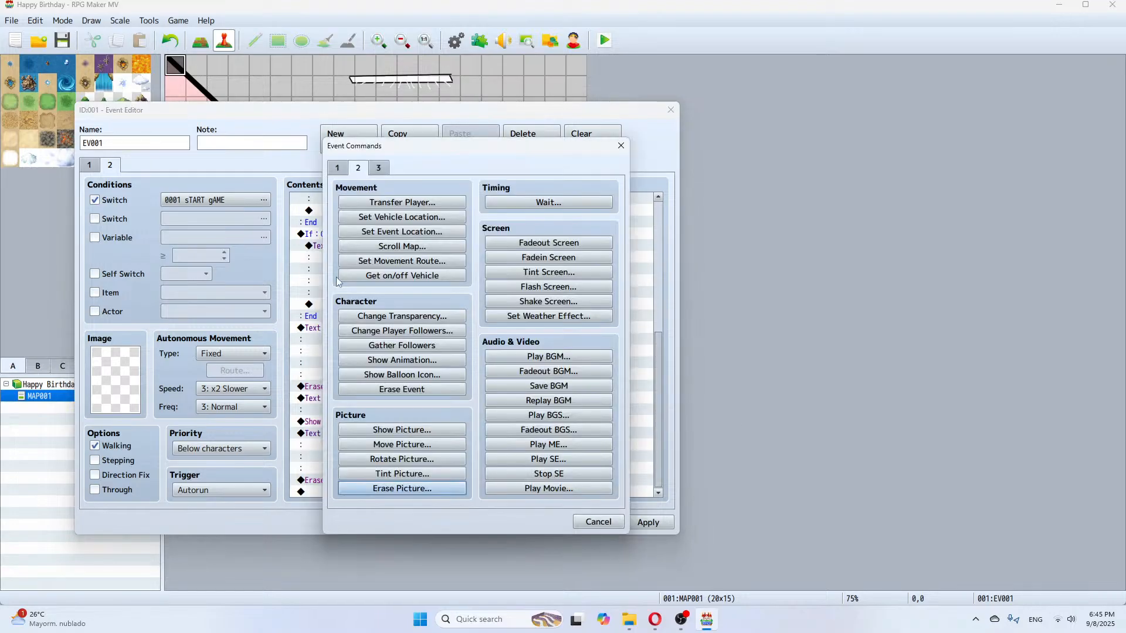
{"action": "left_click", "coordinate": [338, 168]}
{"action": "left_click", "coordinate": [382, 218]}
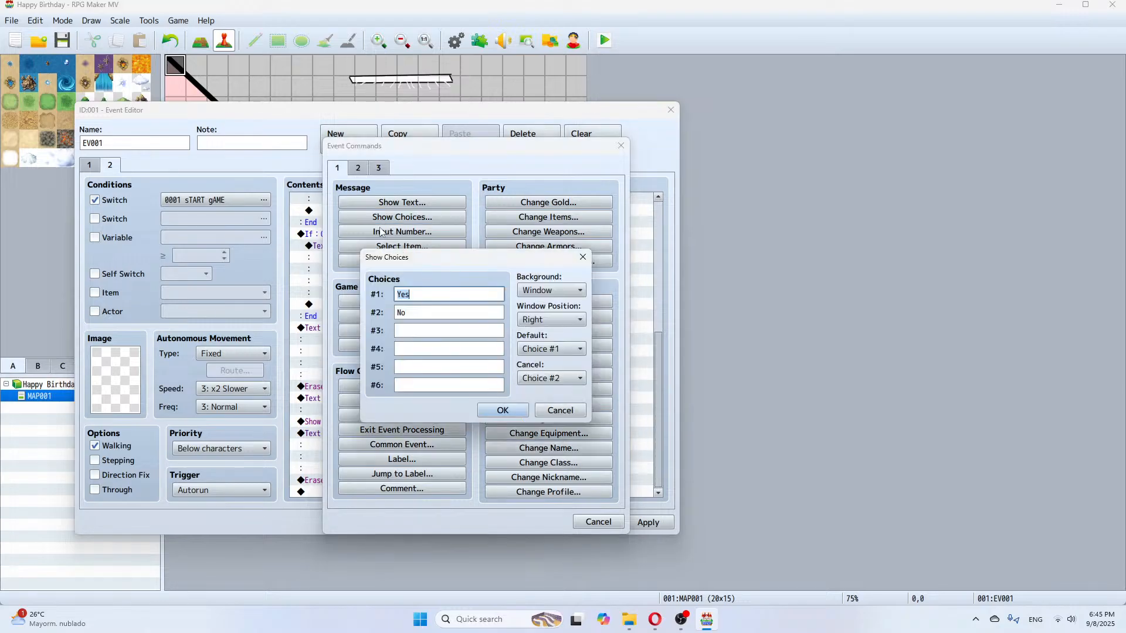
{"action": "type", "text": "Dad, you're rambling"}
{"action": "double_click", "coordinate": [417, 314]}
{"action": "key", "text": "BackSpace"}
{"action": "type", "text": "Dad, I don't get you"}
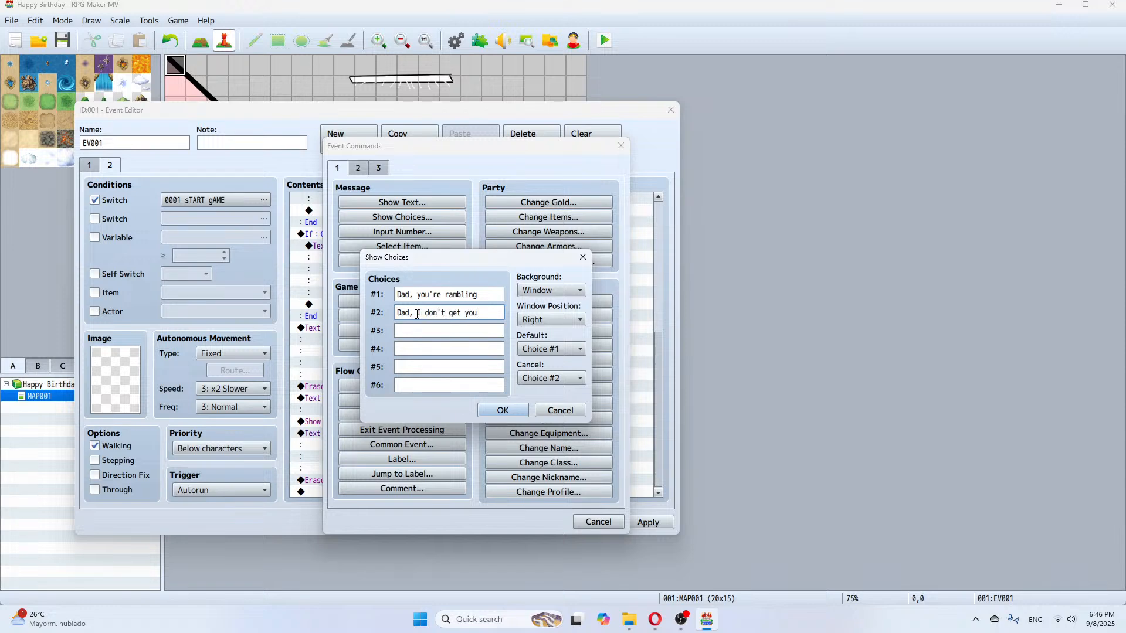
{"action": "left_click", "coordinate": [430, 335]}
{"action": "type", "text": "D"}
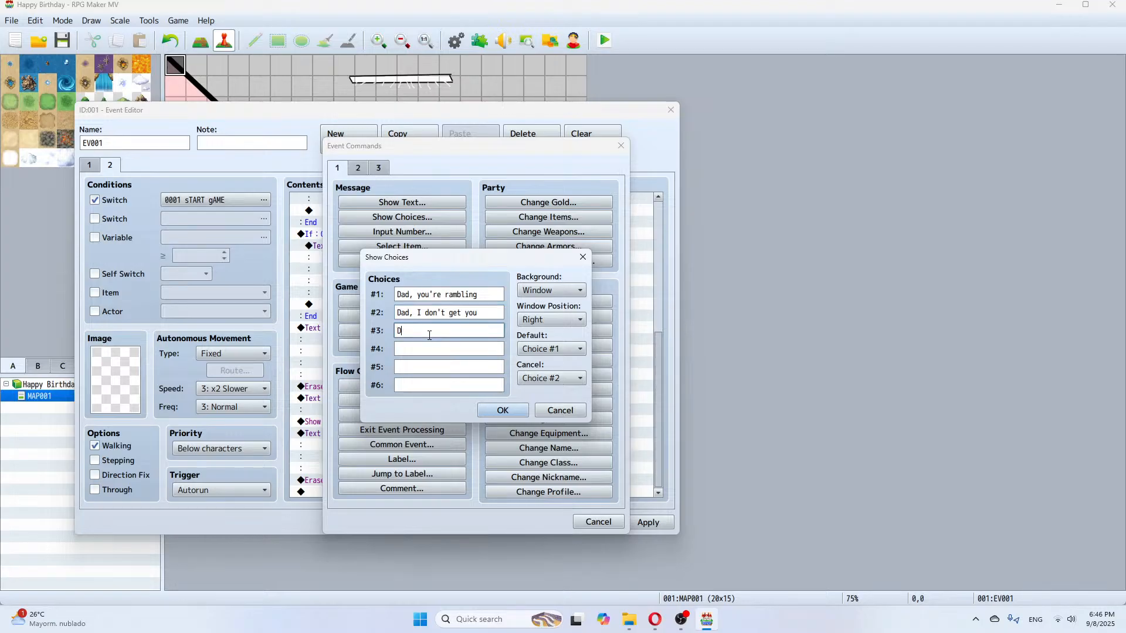
{"action": "type", "text": "ad, did you have fun, too"}
{"action": "key", "text": "BackSpace"}
{"action": "key", "text": "BackSpace"}
{"action": "key", "text": "BackSpace"}
{"action": "key", "text": "BackSpace"}
{"action": "key", "text": "BackSpace"}
{"action": "key", "text": "BackSpace"}
{"action": "key", "text": "BackSpace"}
{"action": "key", "text": "BackSpace"}
{"action": "key", "text": "BackSpace"}
{"action": "key", "text": "BackSpace"}
{"action": "key", "text": "BackSpace"}
{"action": "key", "text": "BackSpace"}
{"action": "key", "text": "BackSpace"}
{"action": "key", "text": "BackSpace"}
{"action": "key", "text": "BackSpace"}
{"action": "key", "text": "BackSpace"}
{"action": "key", "text": "BackSpace"}
{"action": "key", "text": "BackSpace"}
{"action": "key", "text": "BackSpace"}
{"action": "key", "text": "BackSpace"}
{"action": "key", "text": "BackSpace"}
{"action": "key", "text": "BackSpace"}
{"action": "type", "text": "Dad"}
{"action": "key", "text": "BackSpace"}
{"action": "key", "text": "BackSpace"}
{"action": "key", "text": "BackSpace"}
{"action": "key", "text": "BackSpace"}
Set the choices' cancel behaviour to Disallow, save the command and apply the event changes
{"action": "left_click", "coordinate": [554, 379]}
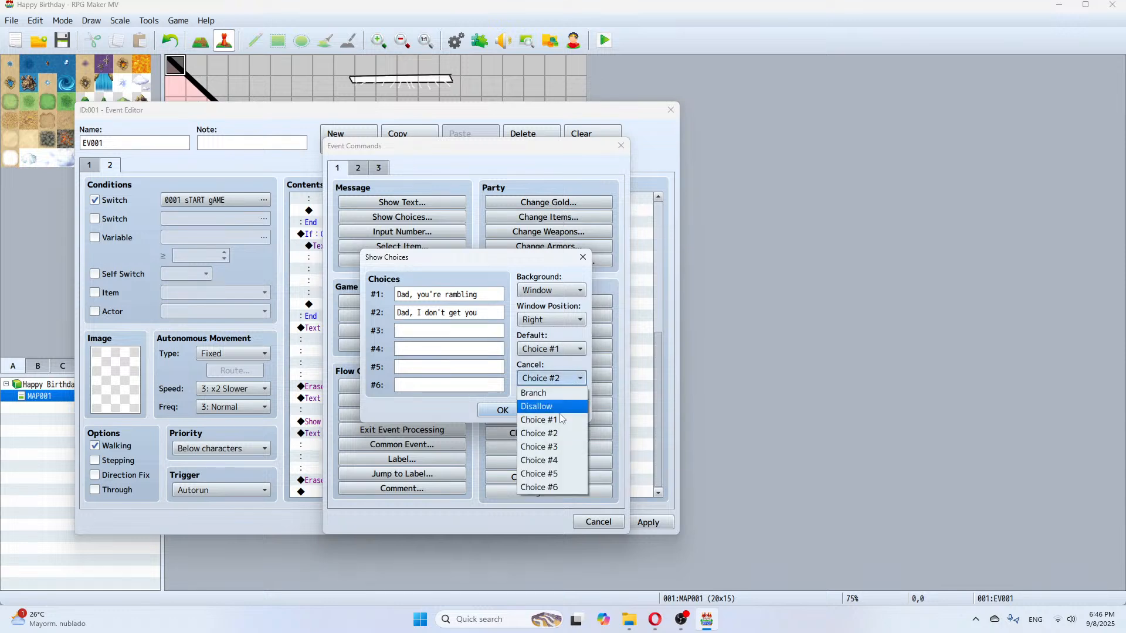
{"action": "left_click", "coordinate": [562, 407]}
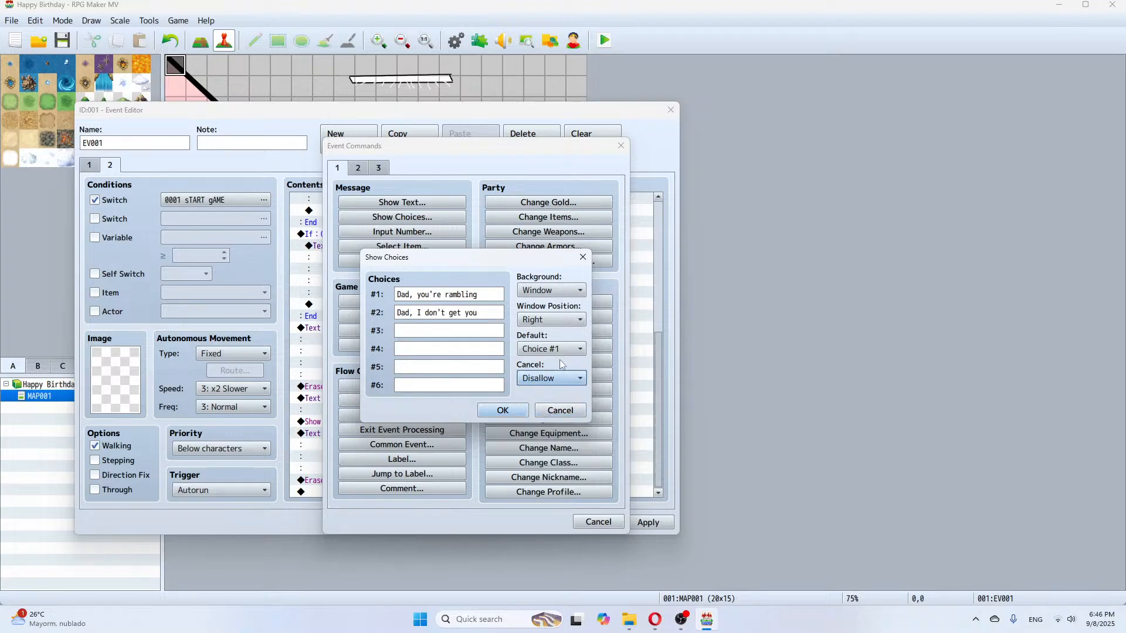
{"action": "left_click", "coordinate": [500, 412]}
{"action": "left_click", "coordinate": [643, 522]}
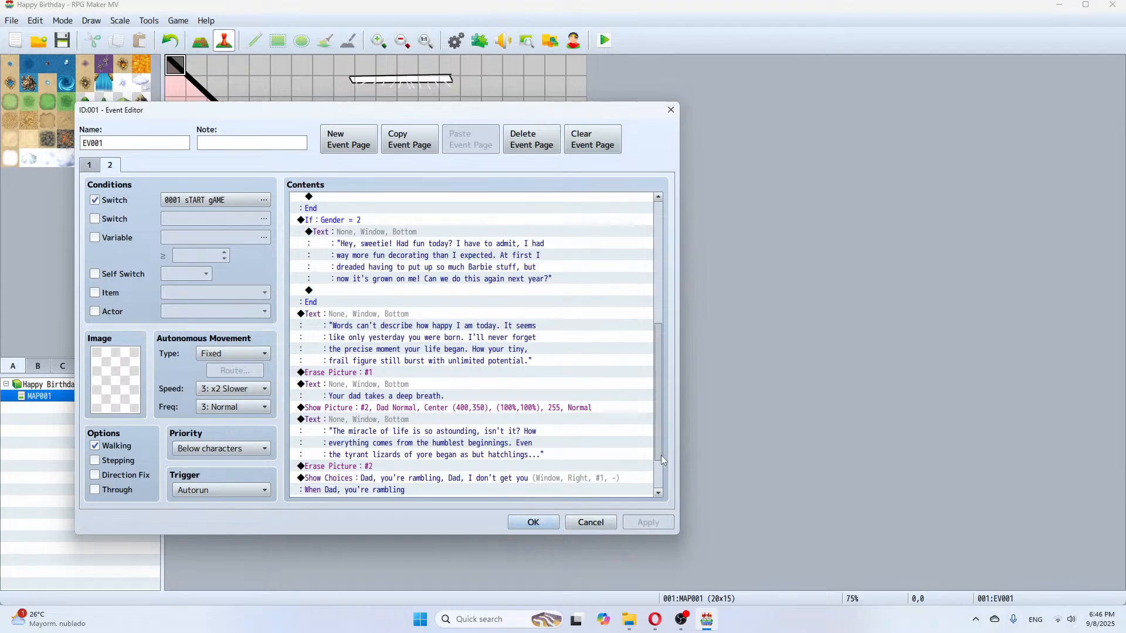
Begin a Control Variables command in the "Dad, you're rambling" branch and name variable 0002 "Anger"
{"action": "left_click_drag", "start_coordinate": [660, 427], "coordinate": [660, 469]}
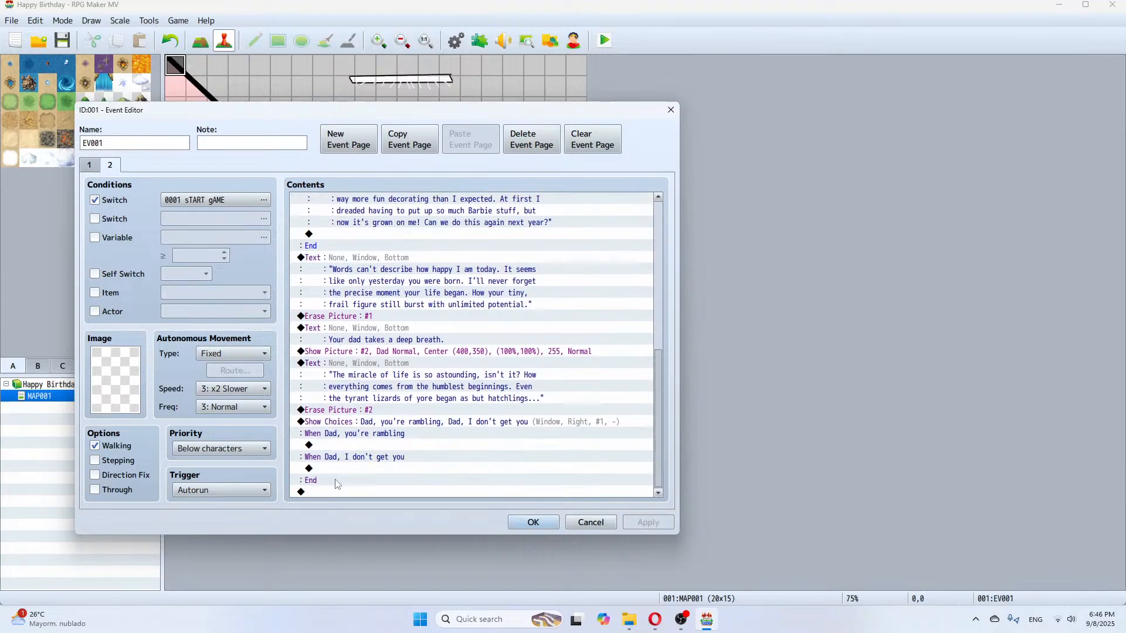
{"action": "double_click", "coordinate": [364, 446]}
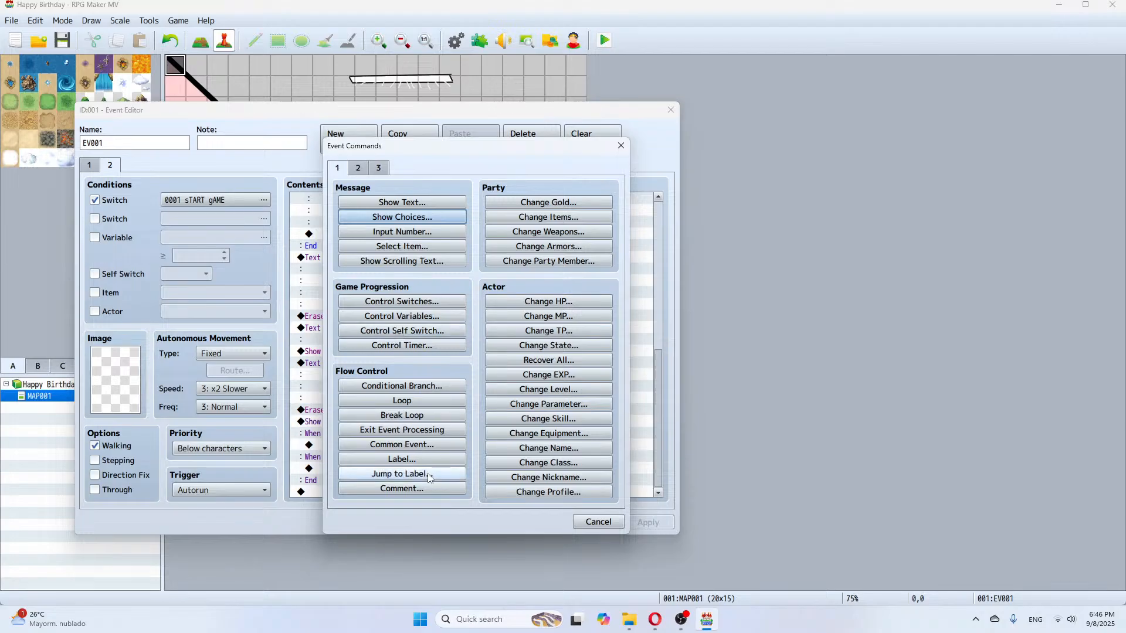
{"action": "left_click", "coordinate": [413, 318]}
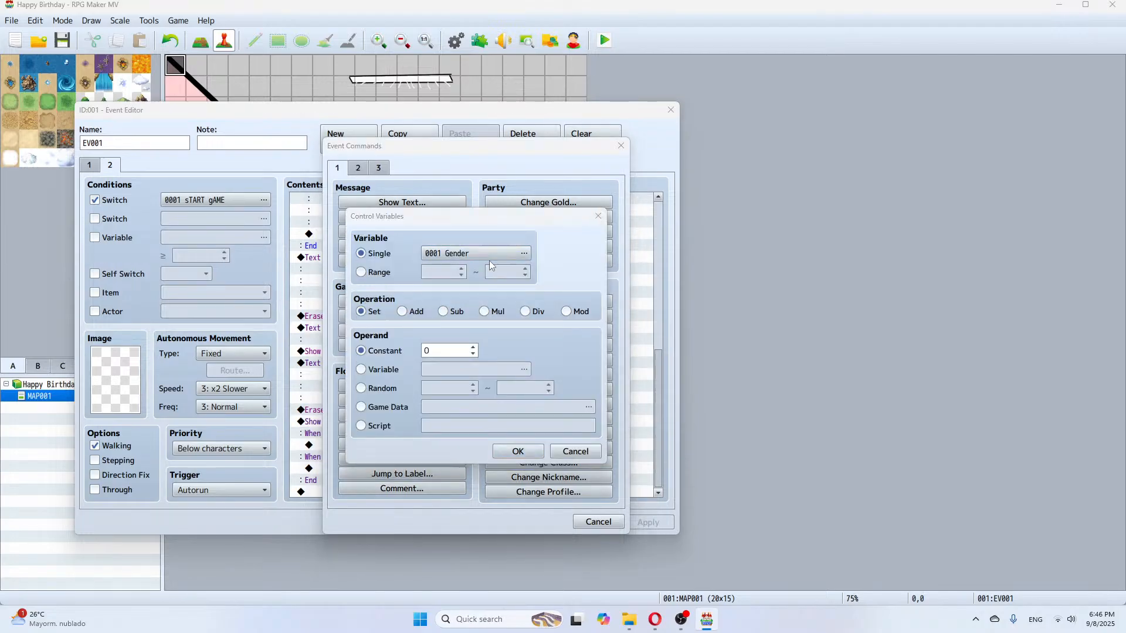
{"action": "left_click", "coordinate": [489, 258]}
{"action": "left_click", "coordinate": [508, 227]}
{"action": "left_click", "coordinate": [540, 458]}
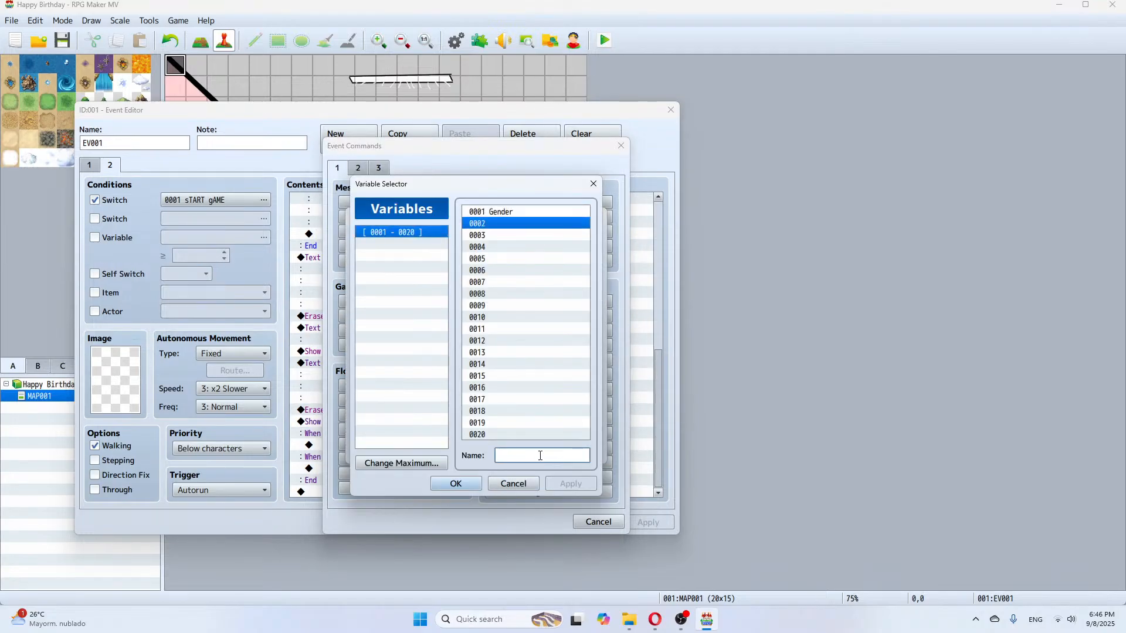
{"action": "type", "text": "Da"}
{"action": "type", "text": "Anger"}
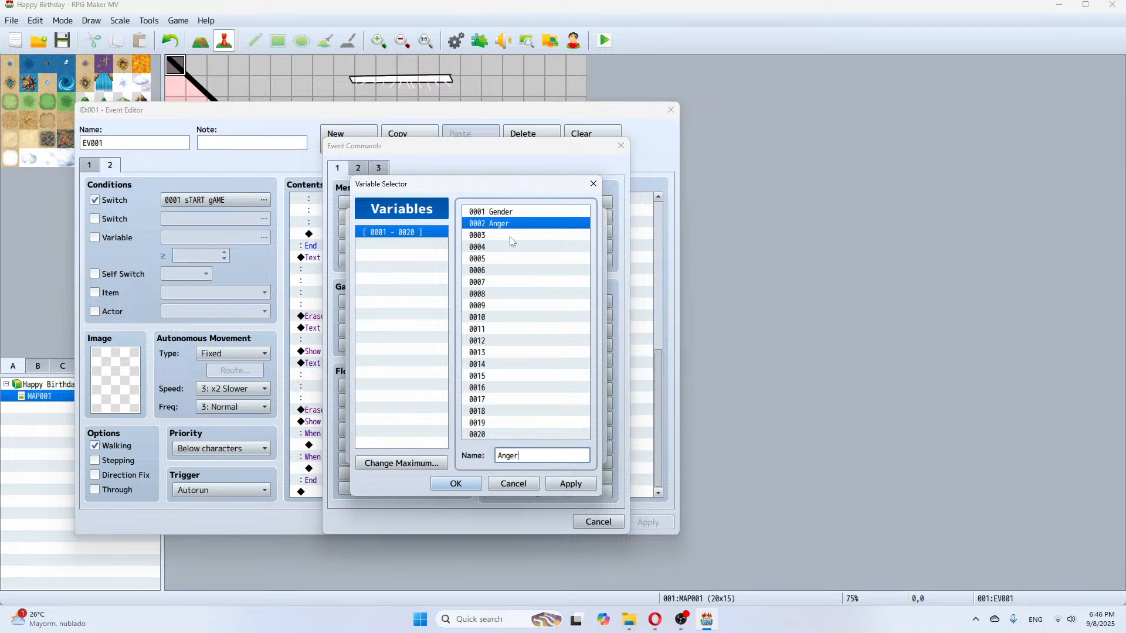
Name variable 0003 "Sadness", apply the name and choose it as the command's variable
{"action": "left_click", "coordinate": [510, 235]}
{"action": "left_click", "coordinate": [511, 456]}
{"action": "type", "text": "Sadnes"}
{"action": "left_click", "coordinate": [565, 486]}
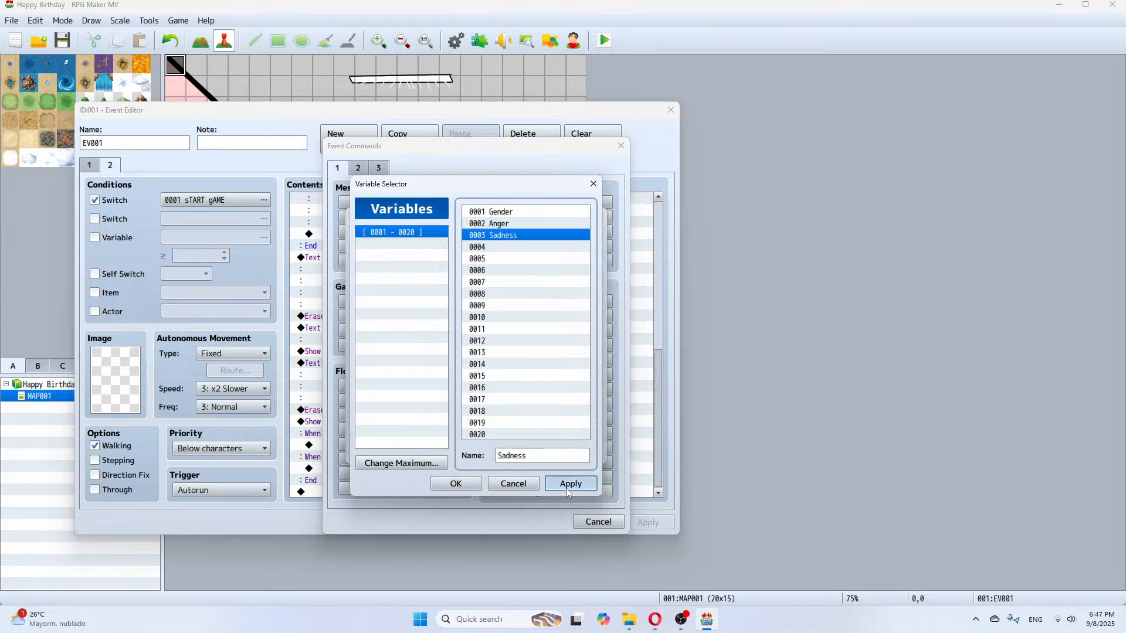
{"action": "left_click", "coordinate": [456, 484]}
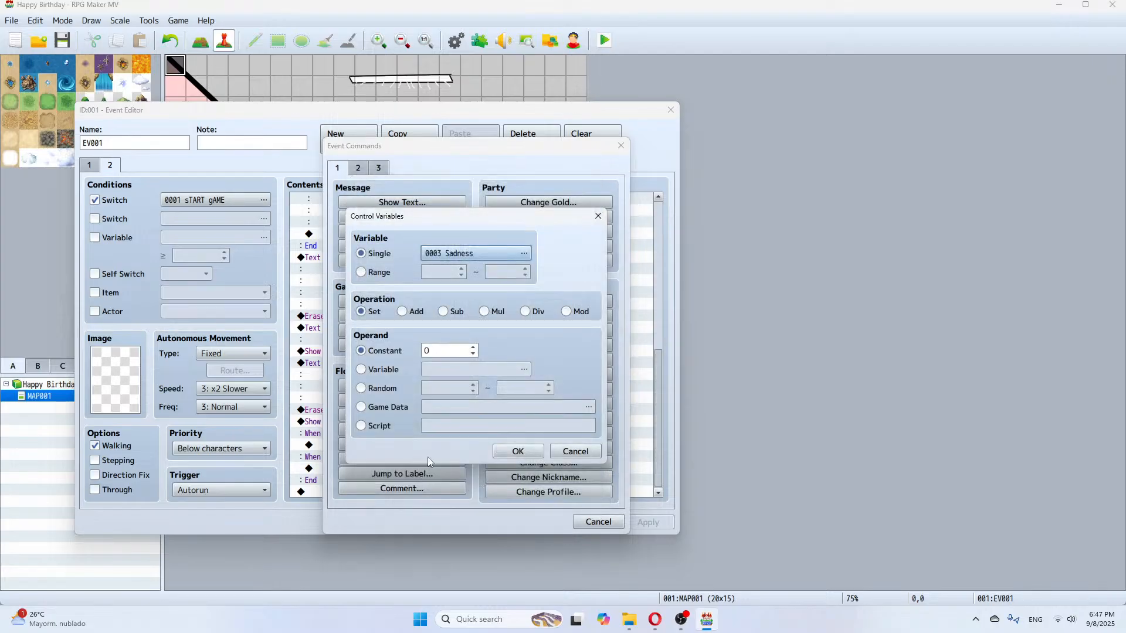
Keep Sadness as the controlled variable, make the operation add a constant of 1, and save the command
{"action": "left_click", "coordinate": [500, 255]}
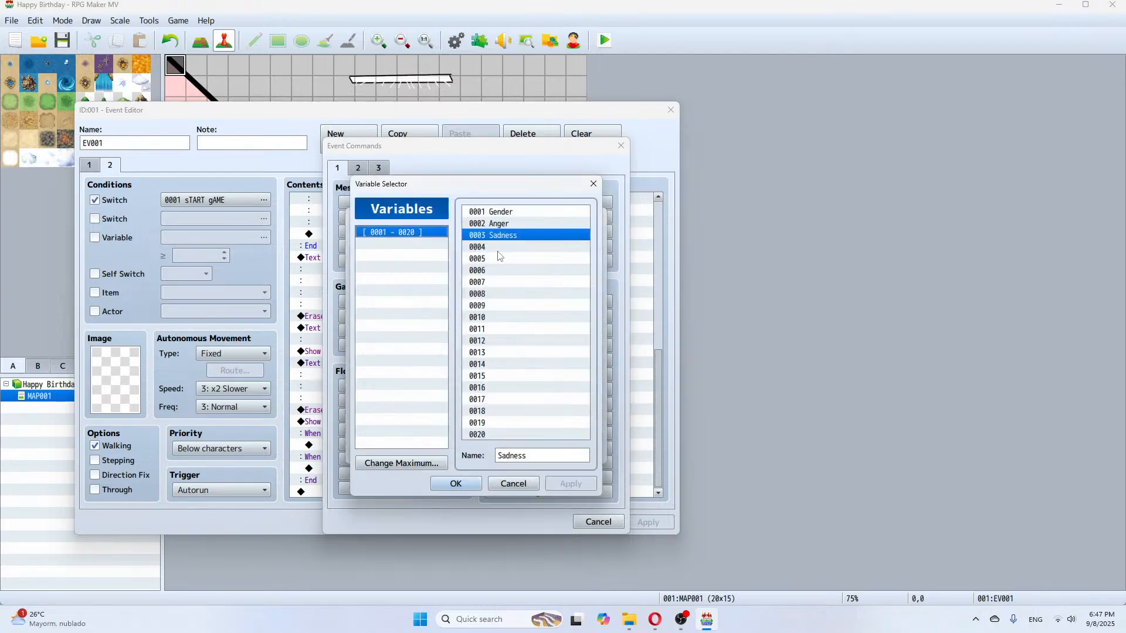
{"action": "left_click", "coordinate": [503, 225]}
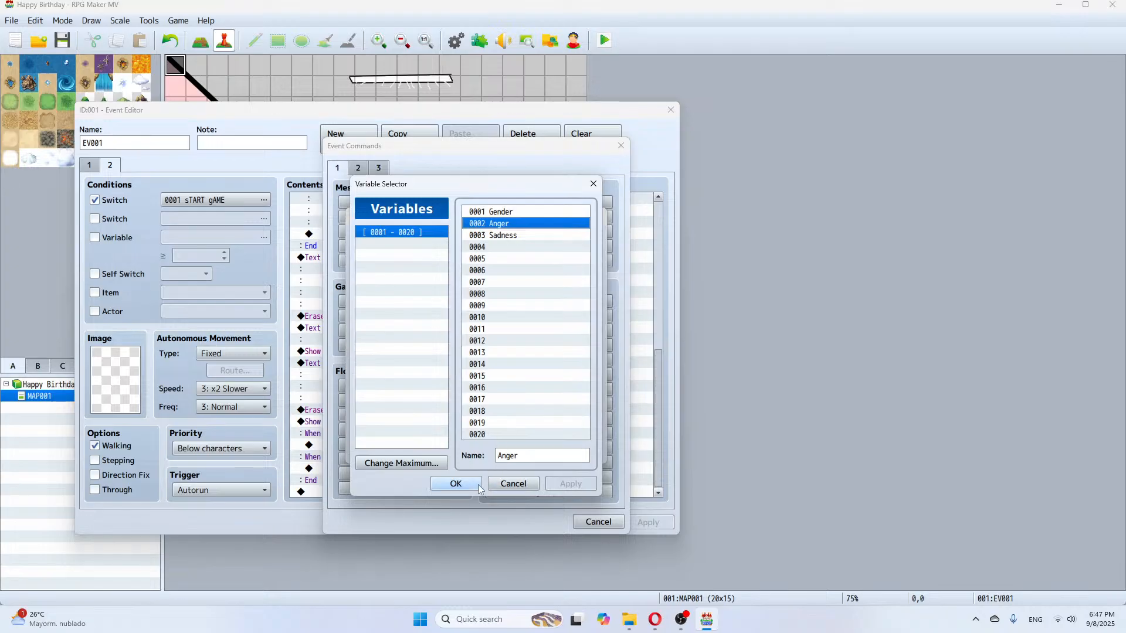
{"action": "left_click", "coordinate": [518, 236]}
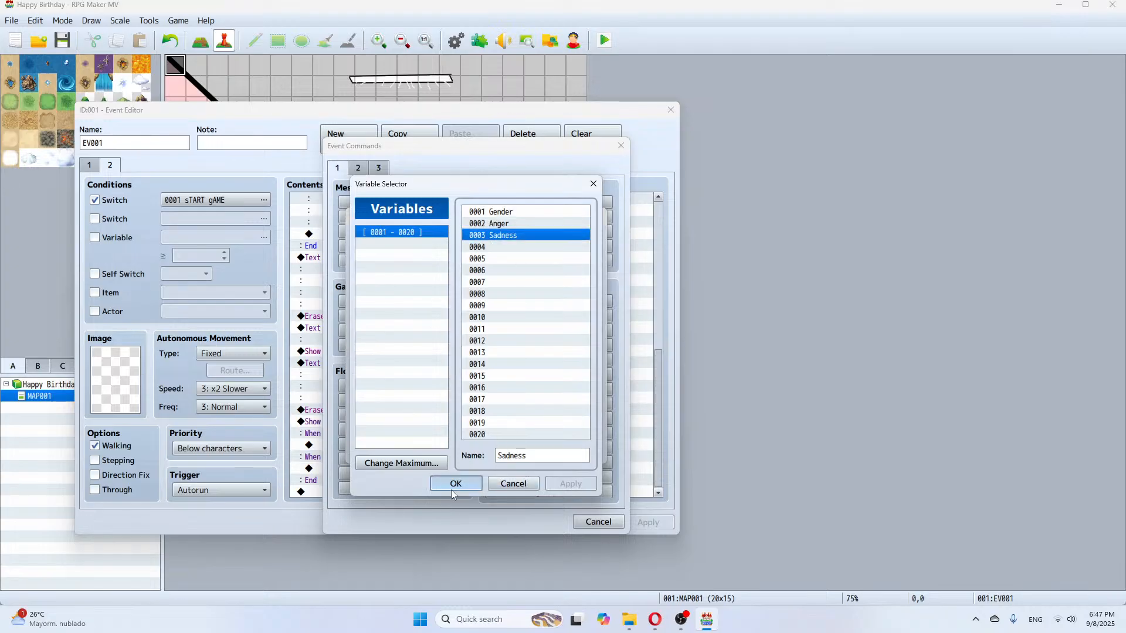
{"action": "left_click", "coordinate": [453, 486]}
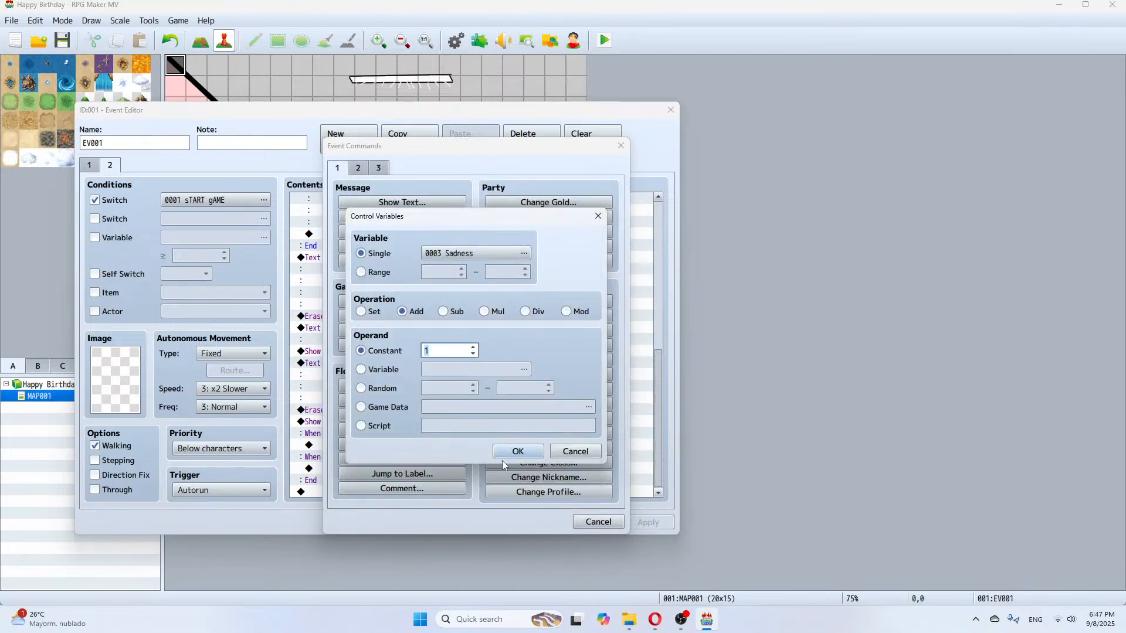
{"action": "left_click", "coordinate": [517, 452]}
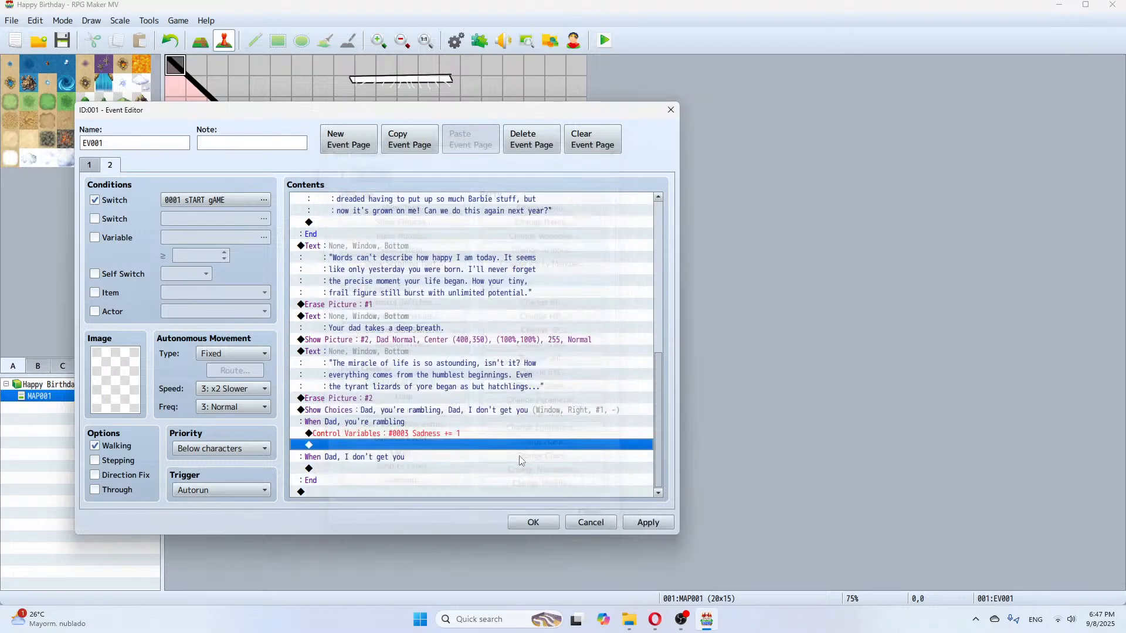
Begin a Show Picture command after the Sadness change, using the Dad Disappointed image
{"action": "double_click", "coordinate": [397, 446]}
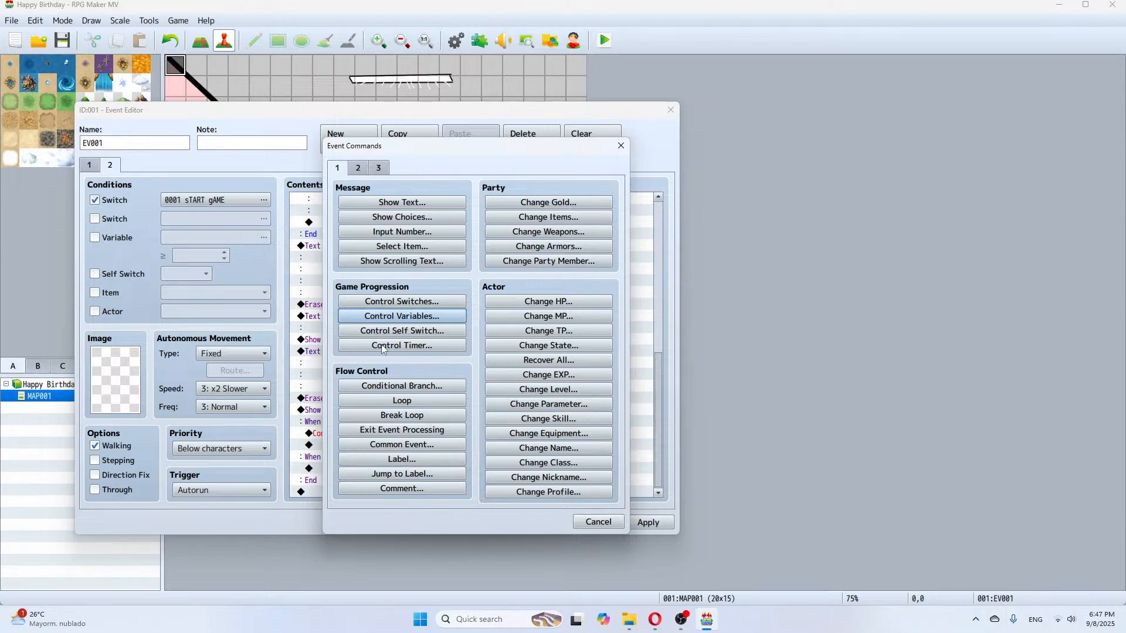
{"action": "left_click", "coordinate": [358, 167]}
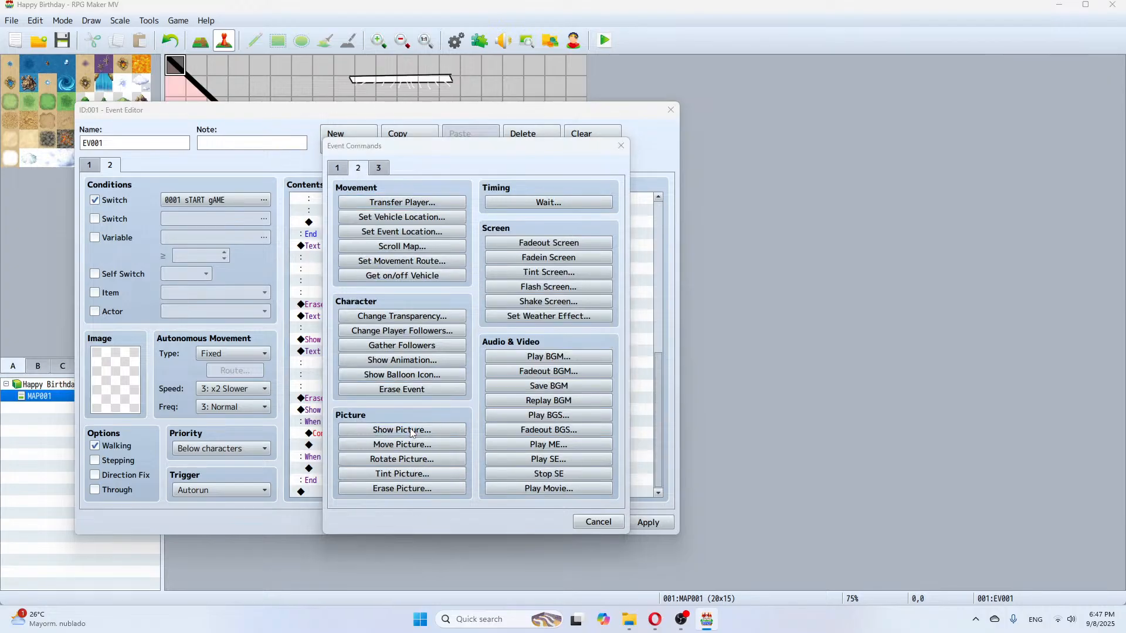
{"action": "left_click", "coordinate": [403, 430]}
{"action": "left_click", "coordinate": [438, 265]}
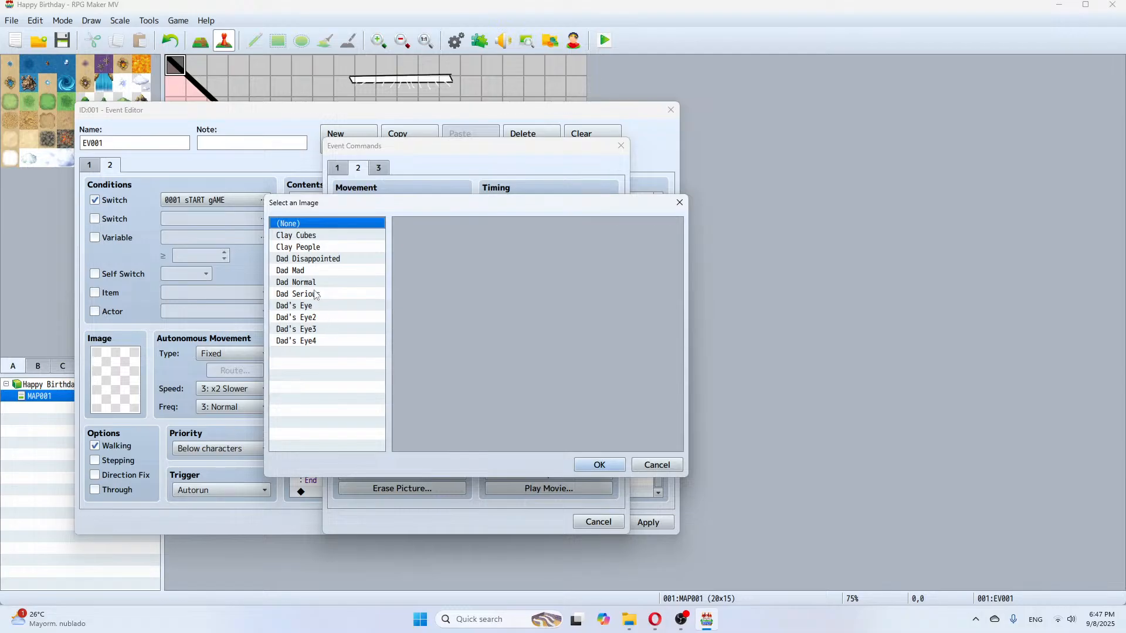
{"action": "left_click", "coordinate": [309, 259]}
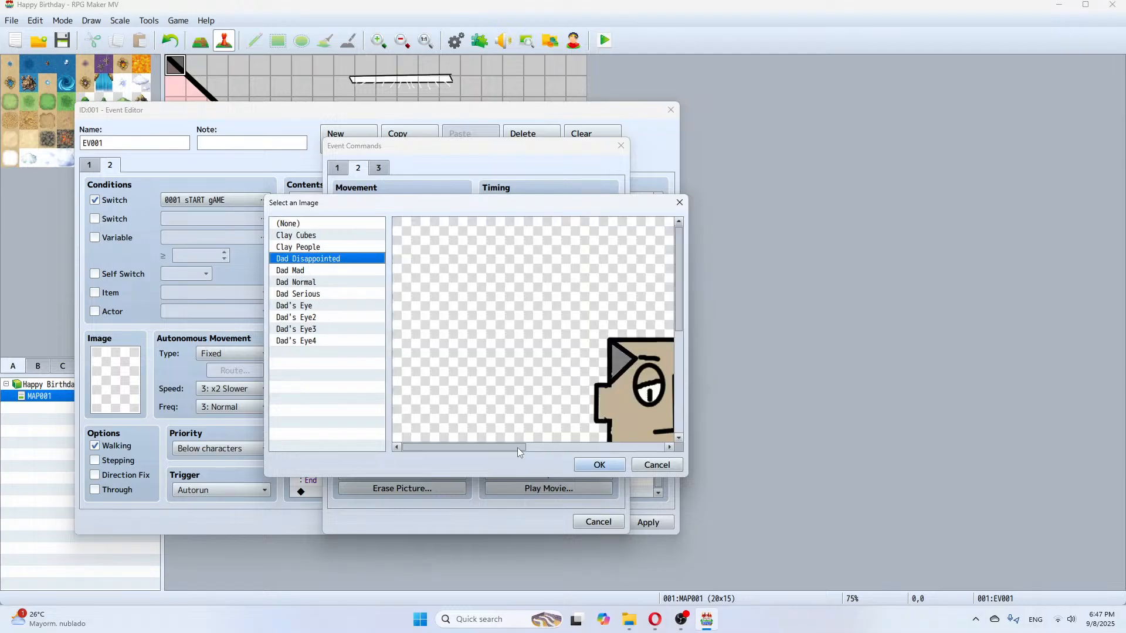
{"action": "left_click_drag", "start_coordinate": [517, 448], "coordinate": [543, 444]}
{"action": "scroll", "coordinate": [678, 347], "scroll_direction": "down", "scroll_amount": 1}
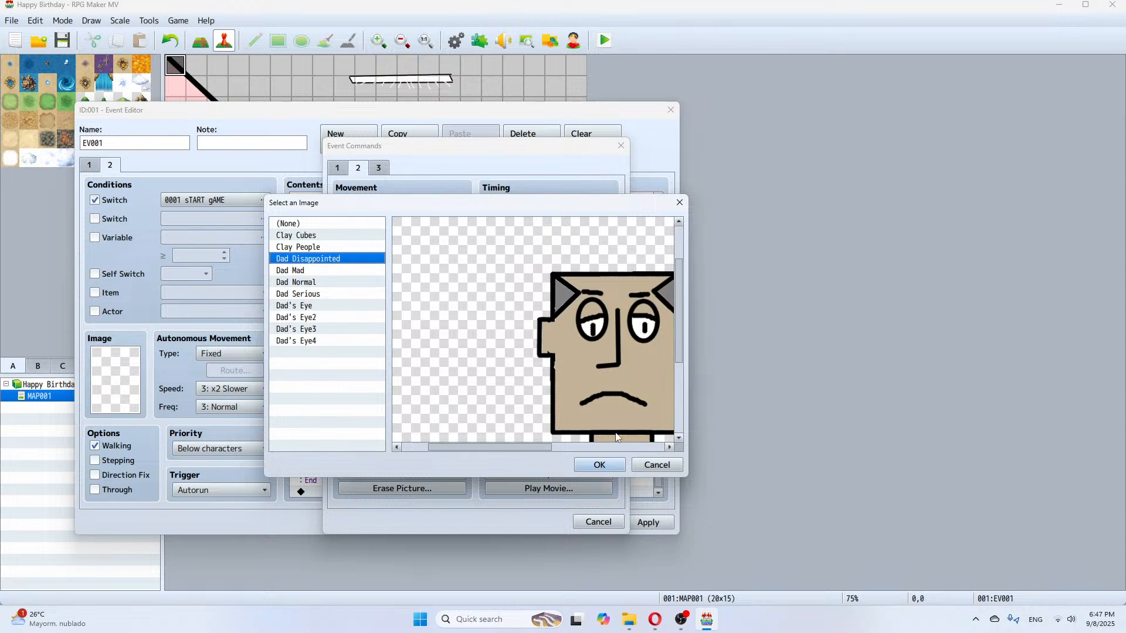
{"action": "left_click", "coordinate": [604, 465]}
Give the Dad Disappointed picture number 3, a Center origin and position X 400, Y 350, and save the command
{"action": "left_click", "coordinate": [411, 318]}
{"action": "left_click", "coordinate": [403, 344]}
{"action": "left_click", "coordinate": [425, 361]}
{"action": "type", "text": "400"}
{"action": "left_click", "coordinate": [421, 374]}
{"action": "type", "text": "350"}
{"action": "left_click", "coordinate": [512, 457]}
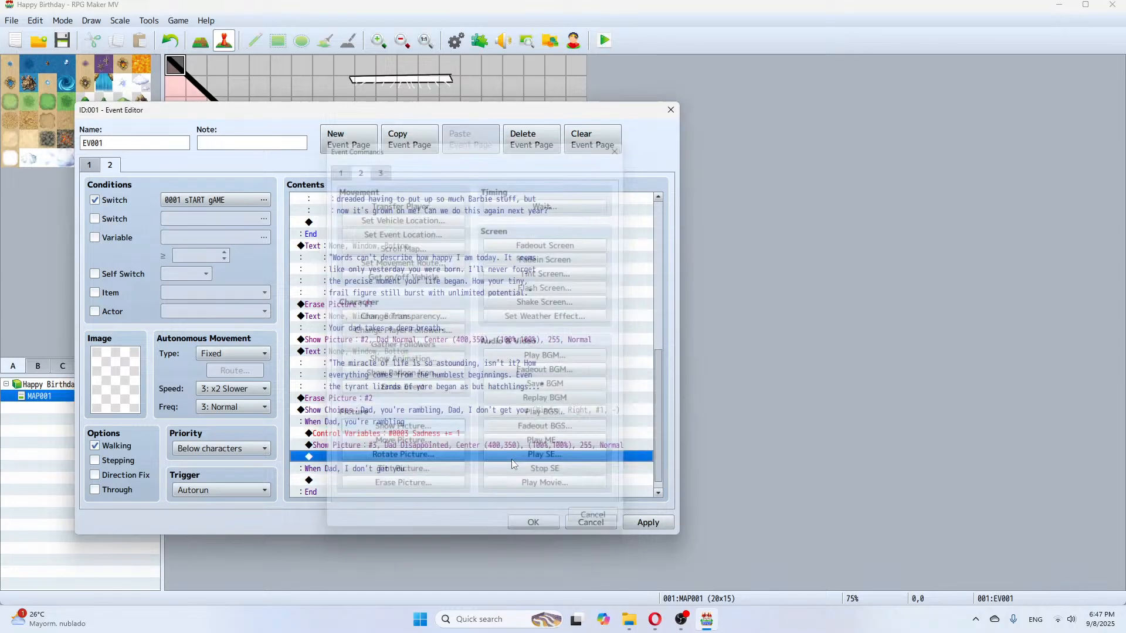
Add a Show Text command reading "Sorry..." in quotation marks after the Dad Disappointed picture
{"action": "key", "text": "Return"}
{"action": "left_click", "coordinate": [338, 168]}
{"action": "left_click", "coordinate": [402, 202]}
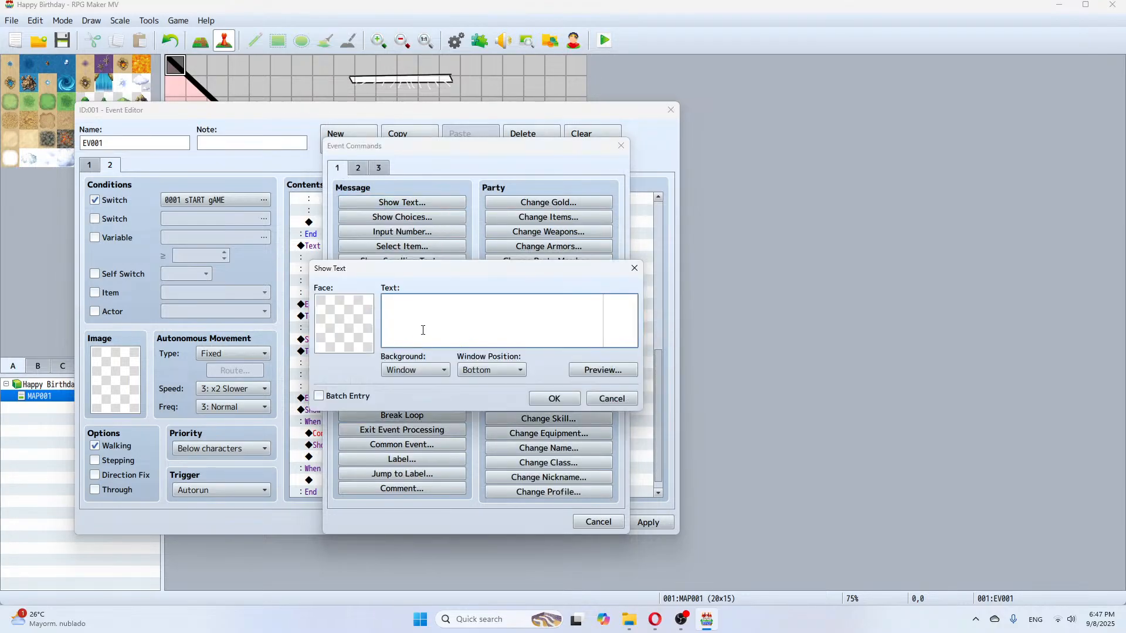
{"action": "type", "text": "\"Sorry...\""}
{"action": "left_click", "coordinate": [554, 399]}
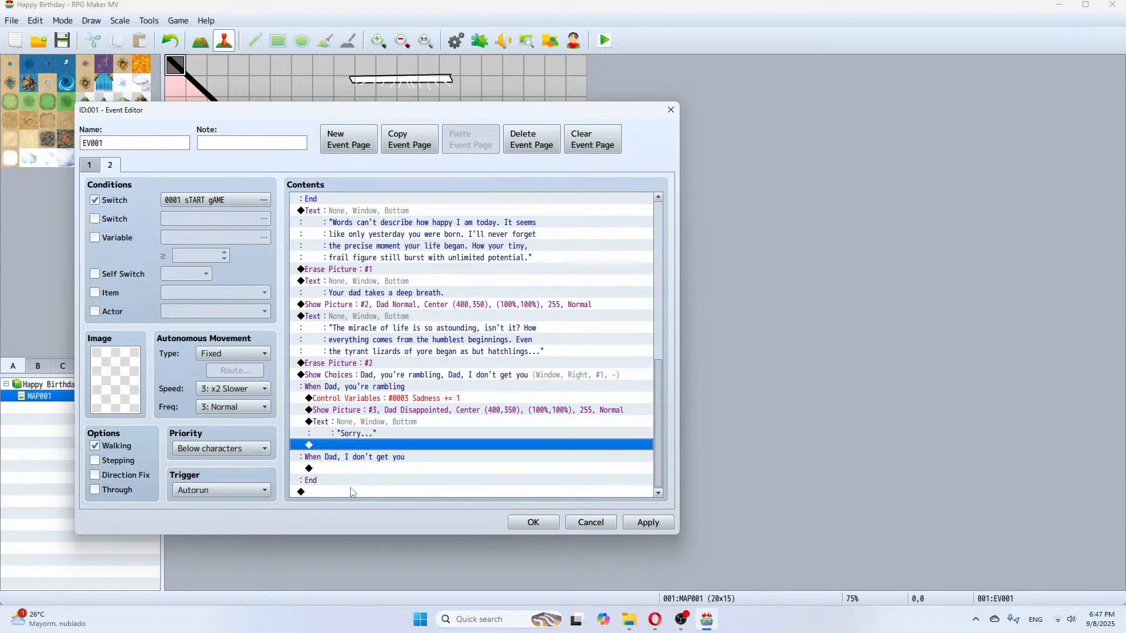
Begin a Show Picture command in the "Dad, I don't get you" branch with the Dad Normal image and Center origin
{"action": "left_click", "coordinate": [344, 472]}
{"action": "double_click", "coordinate": [343, 472]}
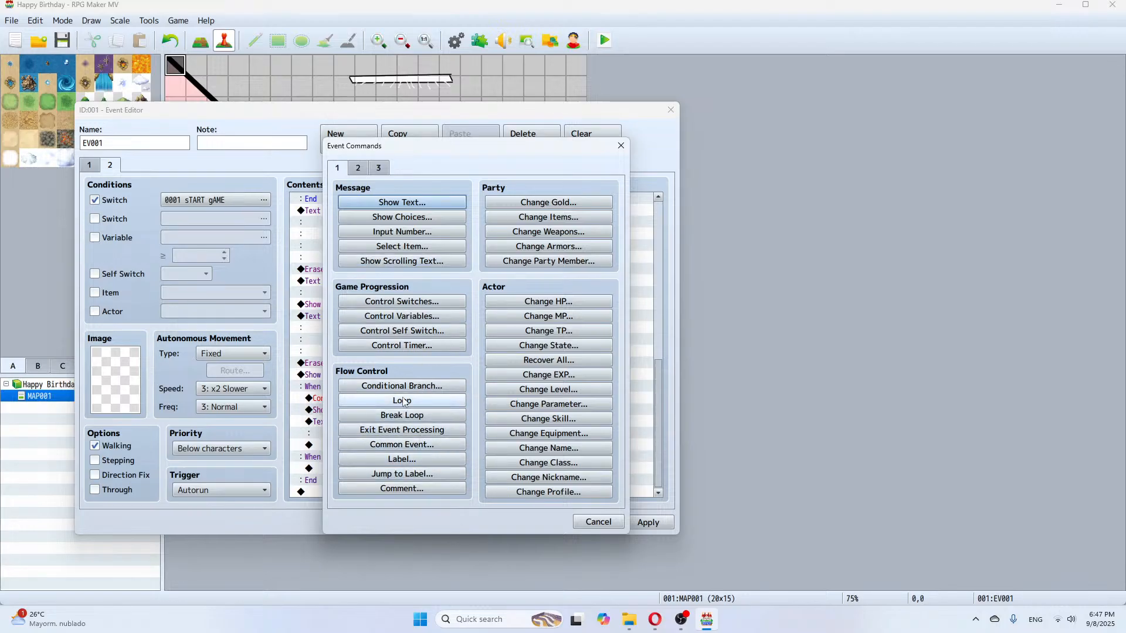
{"action": "left_click", "coordinate": [360, 169]}
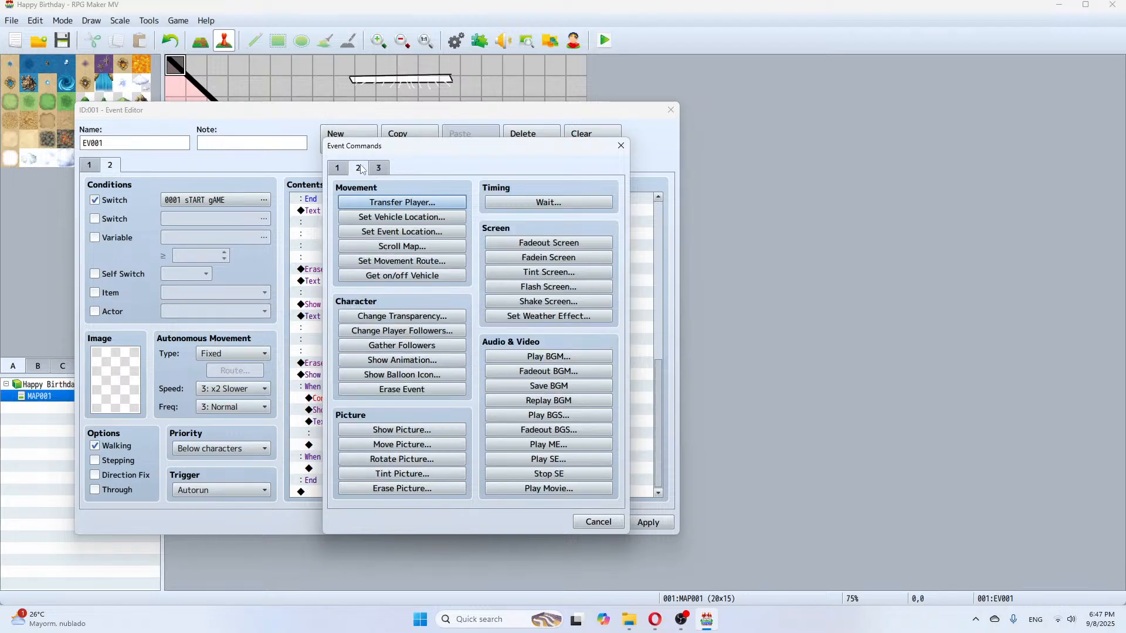
{"action": "left_click", "coordinate": [403, 430]}
{"action": "left_click", "coordinate": [421, 315]}
{"action": "left_click", "coordinate": [399, 341]}
{"action": "left_click", "coordinate": [464, 263]}
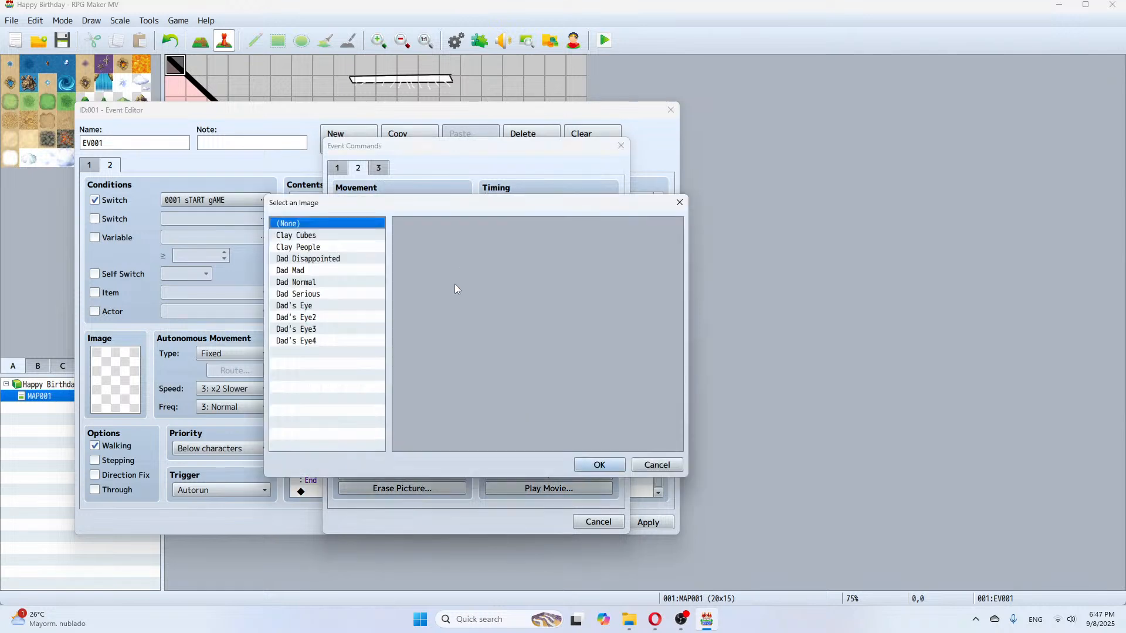
{"action": "left_click", "coordinate": [317, 284]}
{"action": "left_click", "coordinate": [599, 465]}
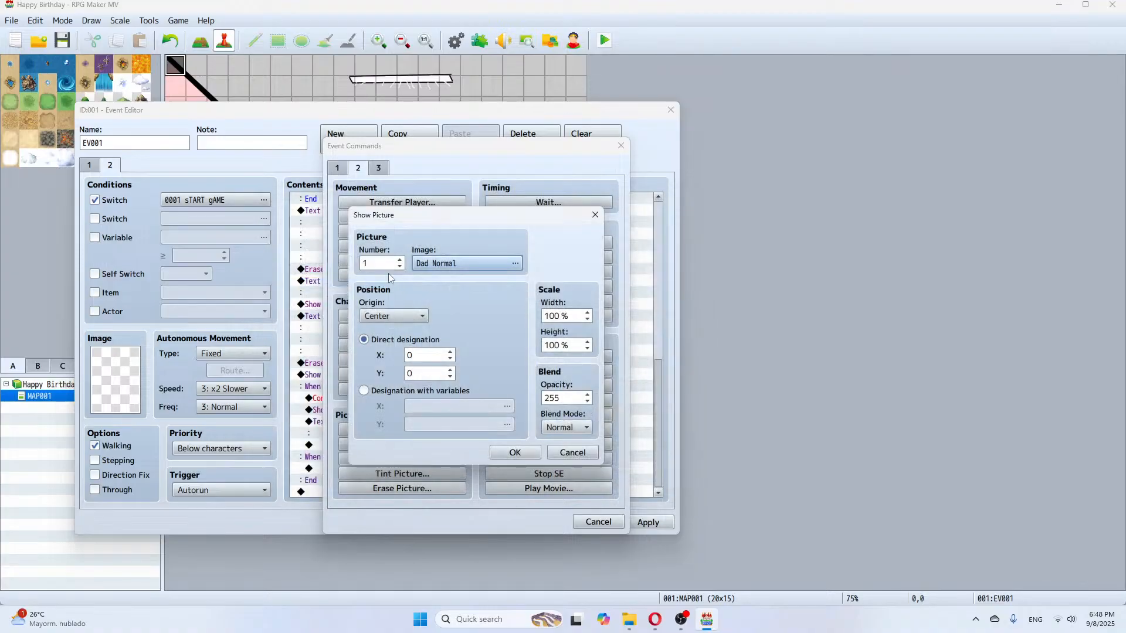
Set this Dad Normal picture's number to 4 and its position to X 400, Y 350, and save the command
{"action": "type", "text": "4"}
{"action": "left_click", "coordinate": [424, 356]}
{"action": "type", "text": "400"}
{"action": "left_click", "coordinate": [427, 371]}
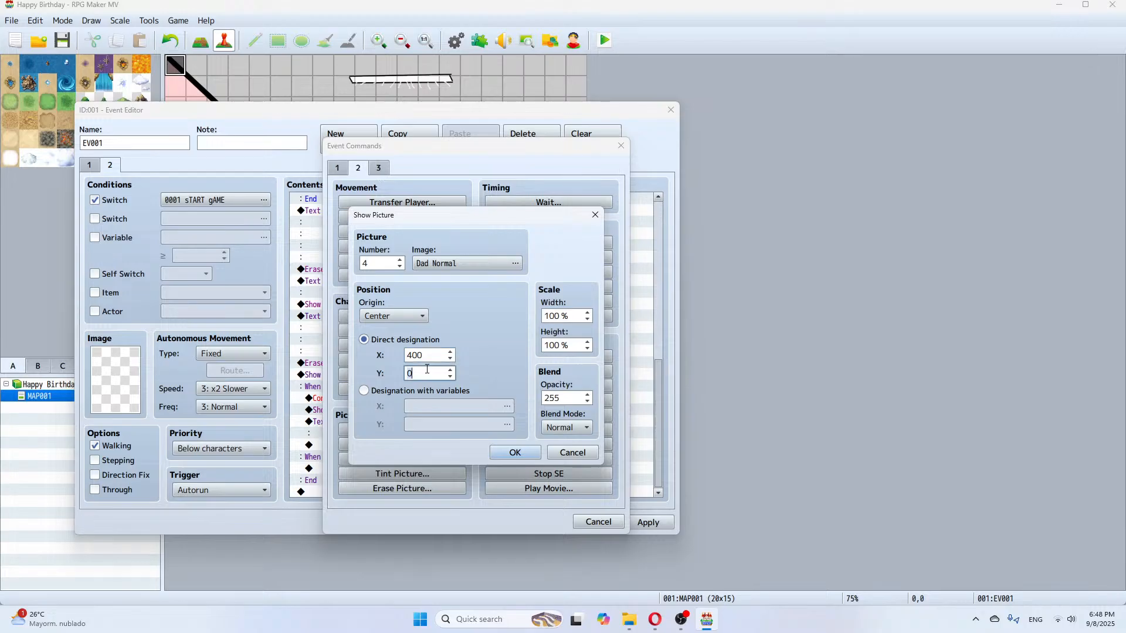
{"action": "type", "text": "350"}
{"action": "left_click", "coordinate": [509, 451]}
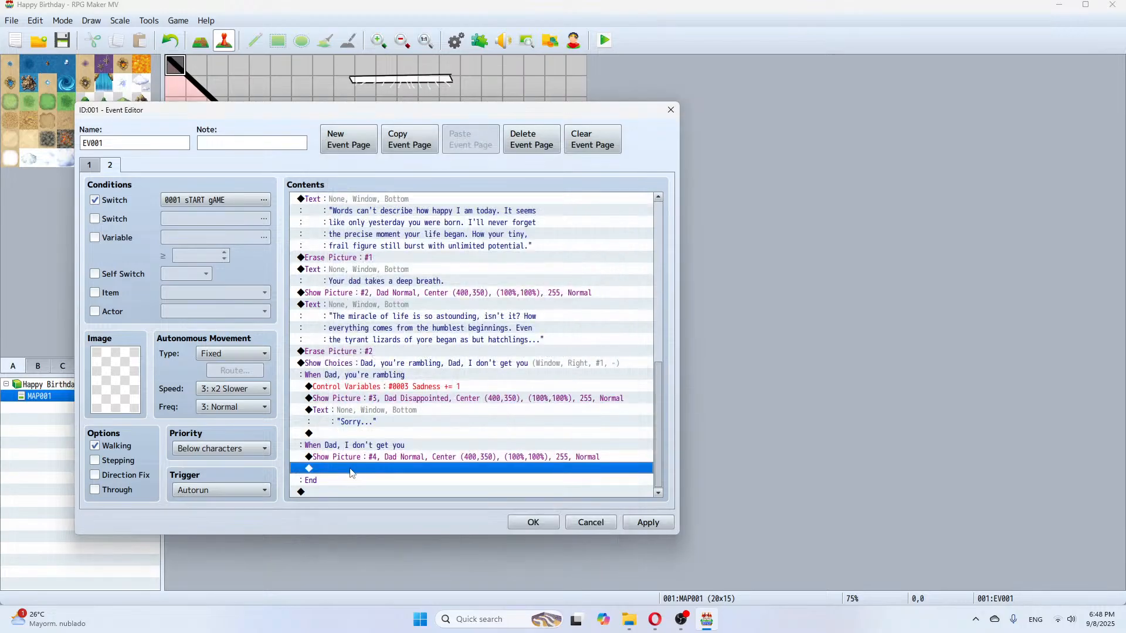
Add the text "I guess I'm being too flowery, hahaha. Sorry..." after picture 4 and apply the event changes
{"action": "double_click", "coordinate": [352, 469]}
{"action": "left_click", "coordinate": [338, 167]}
{"action": "left_click", "coordinate": [402, 202]}
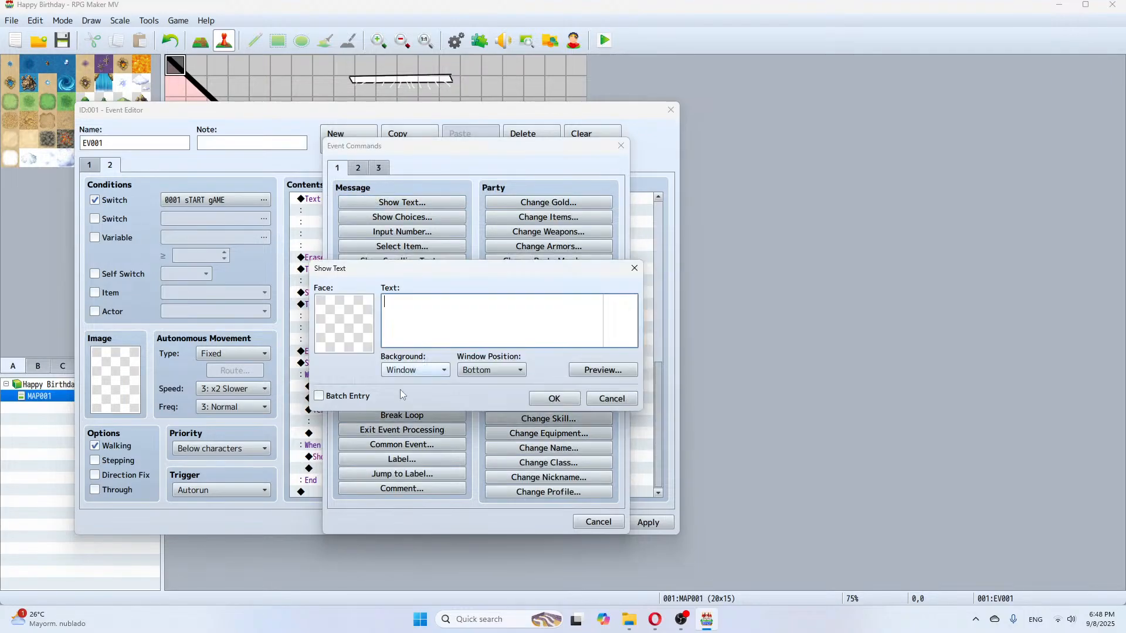
{"action": "type", "text": "\"I gu"}
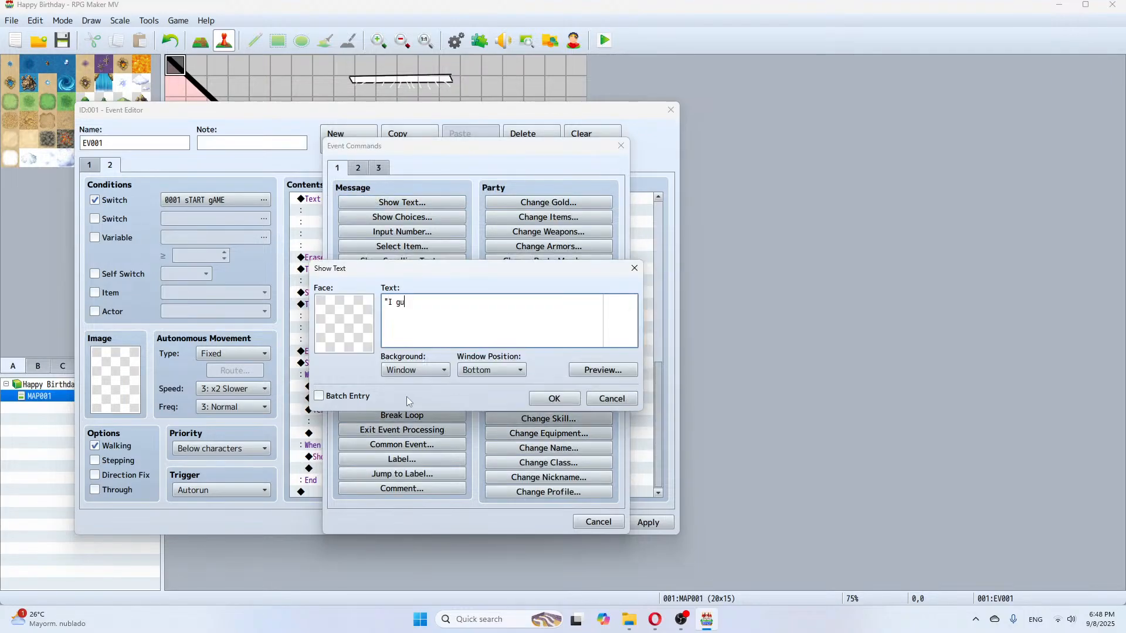
{"action": "type", "text": "ess I'm being too flowery, hahaha. Sorryt"}
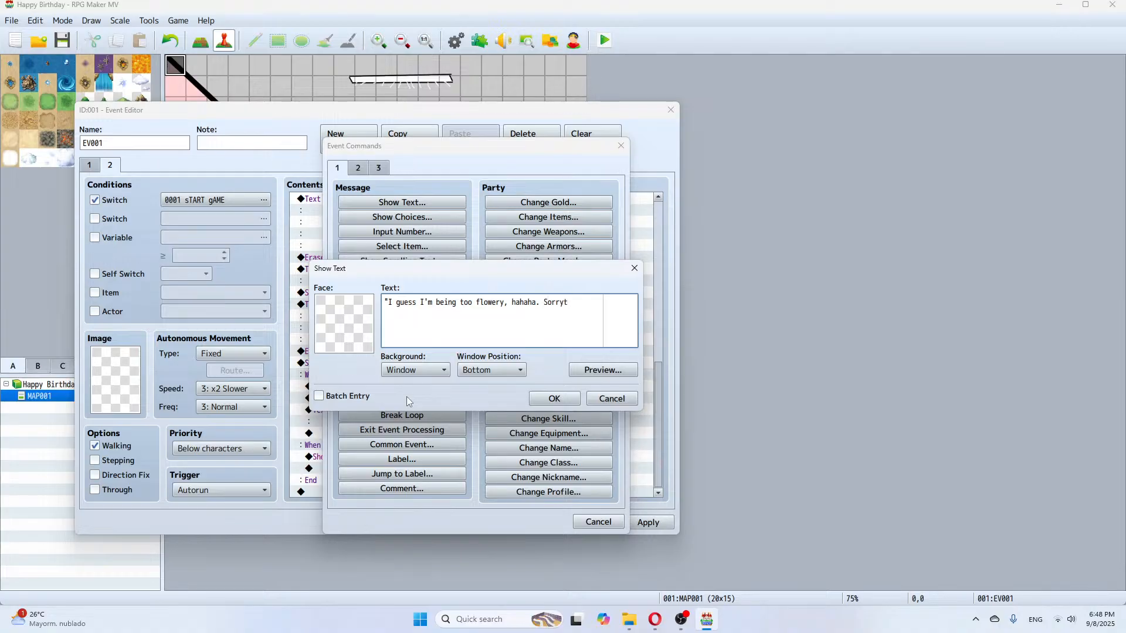
{"action": "left_click", "coordinate": [554, 398]}
{"action": "left_click", "coordinate": [649, 522]}
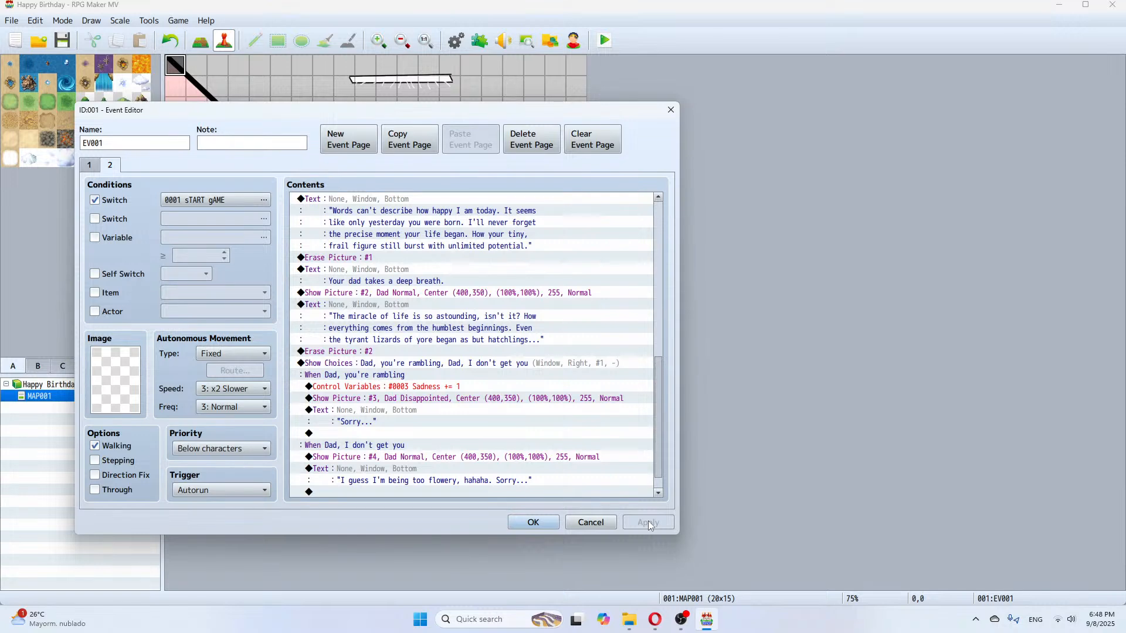
Close the event with its changes kept and save the project
{"action": "scroll", "coordinate": [655, 410], "scroll_direction": "down", "scroll_amount": 1}
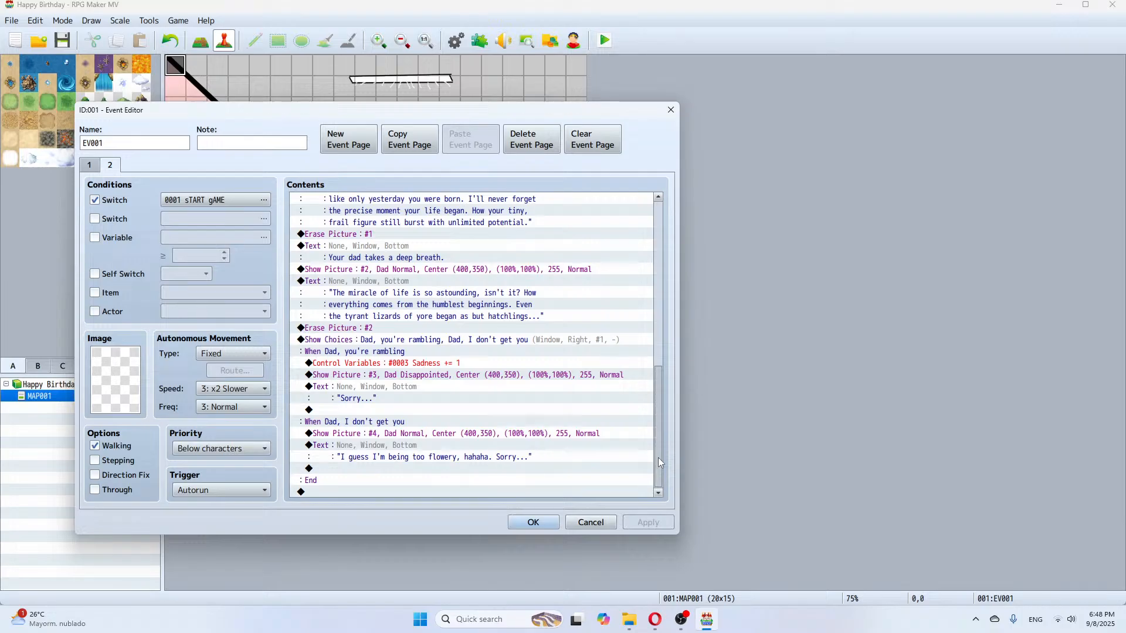
{"action": "left_click", "coordinate": [533, 522]}
{"action": "left_click", "coordinate": [54, 44]}
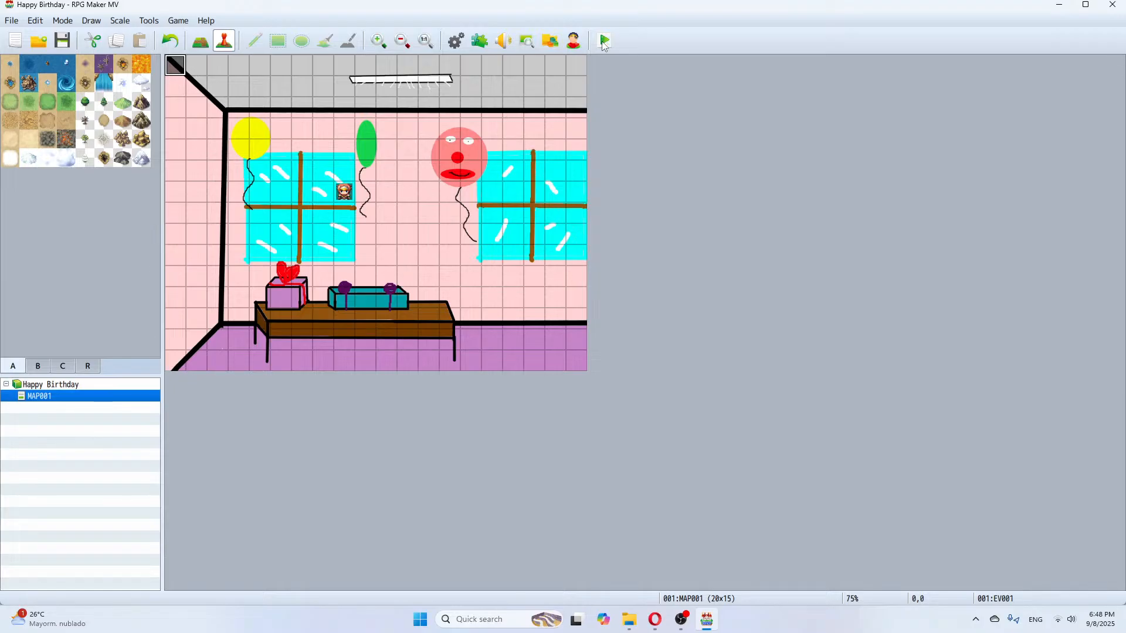
Playtest a new game, get past the save hint and mature-audience notice, and answer the gender question with "No gender binary, please"
{"action": "left_click", "coordinate": [604, 42]}
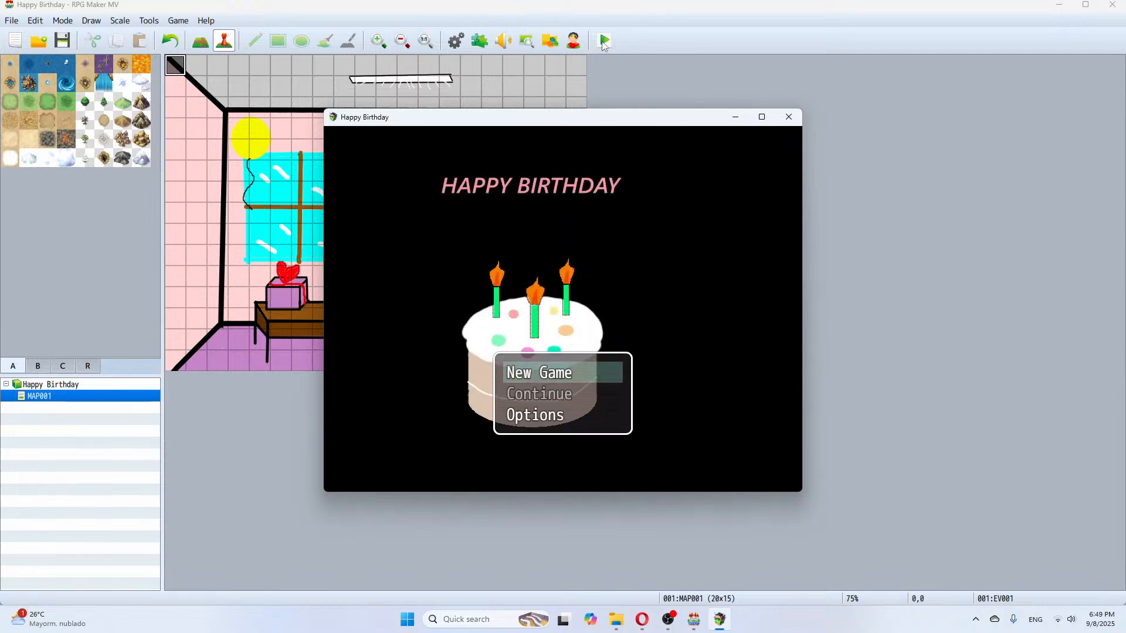
{"action": "key", "text": "Return"}
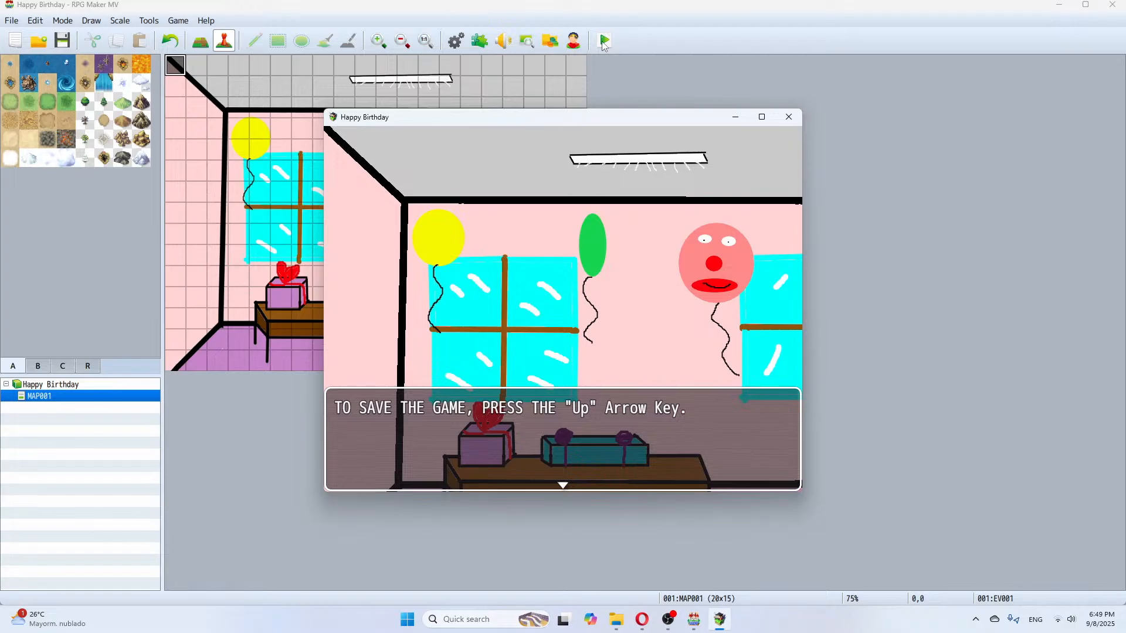
{"action": "key", "text": "Return"}
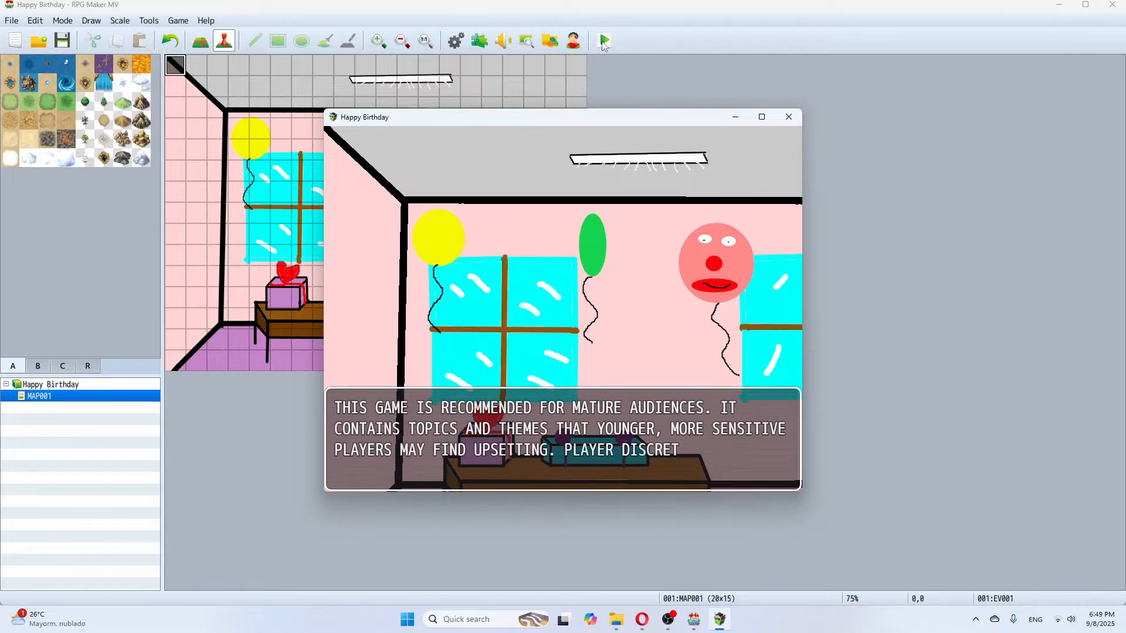
{"action": "key", "text": "Return"}
{"action": "key", "text": "Down"}
{"action": "key", "text": "Down"}
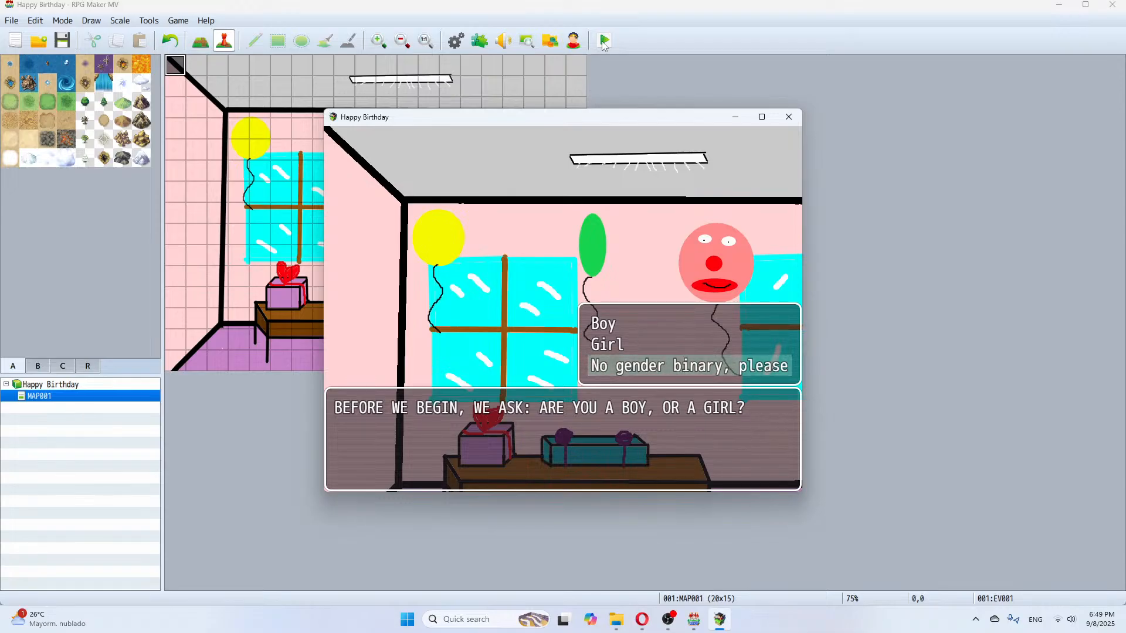
{"action": "key", "text": "Return"}
{"action": "key", "text": "s"}
{"action": "key", "text": "Escape"}
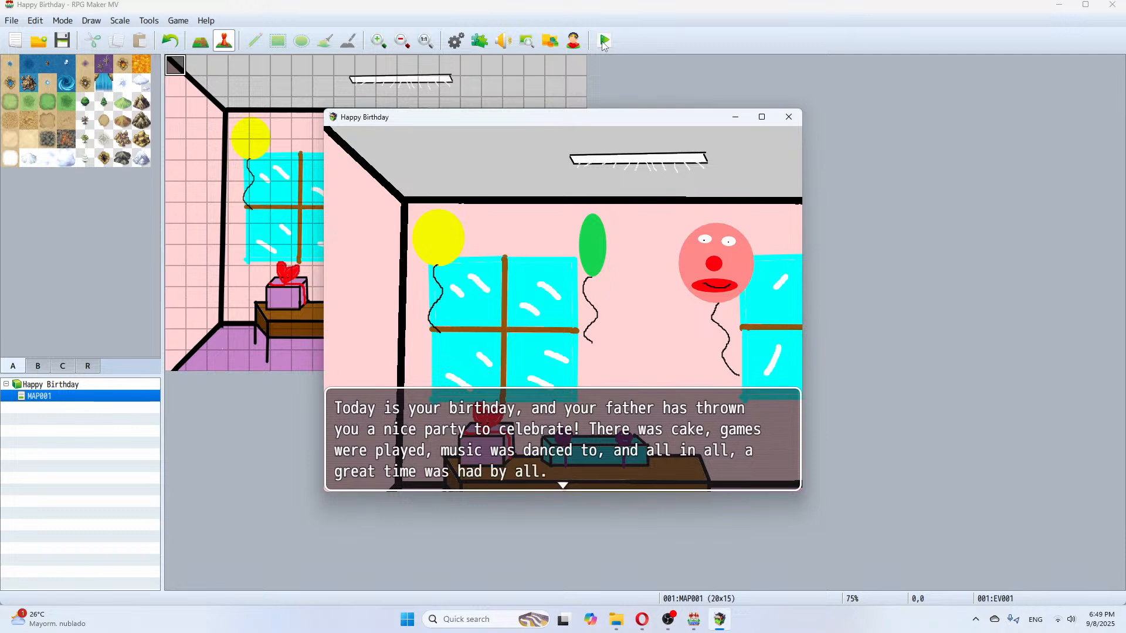
Play through the birthday intro and dad's dialogue past his "Sorry..." line, and close the playtest
{"action": "key", "text": "Return"}
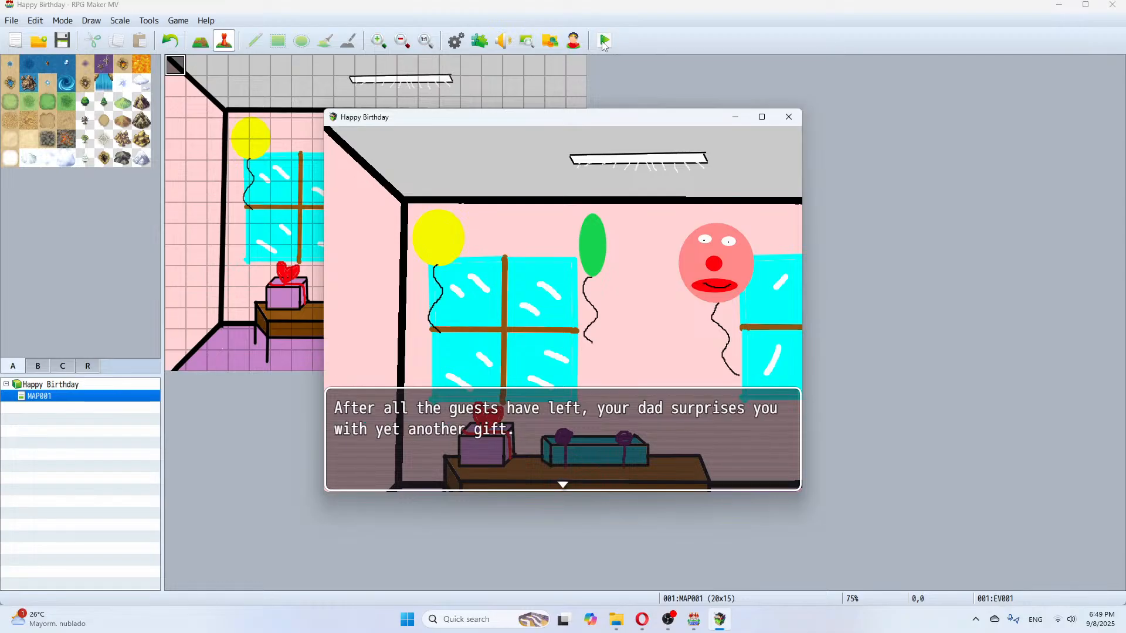
{"action": "key", "text": "Return"}
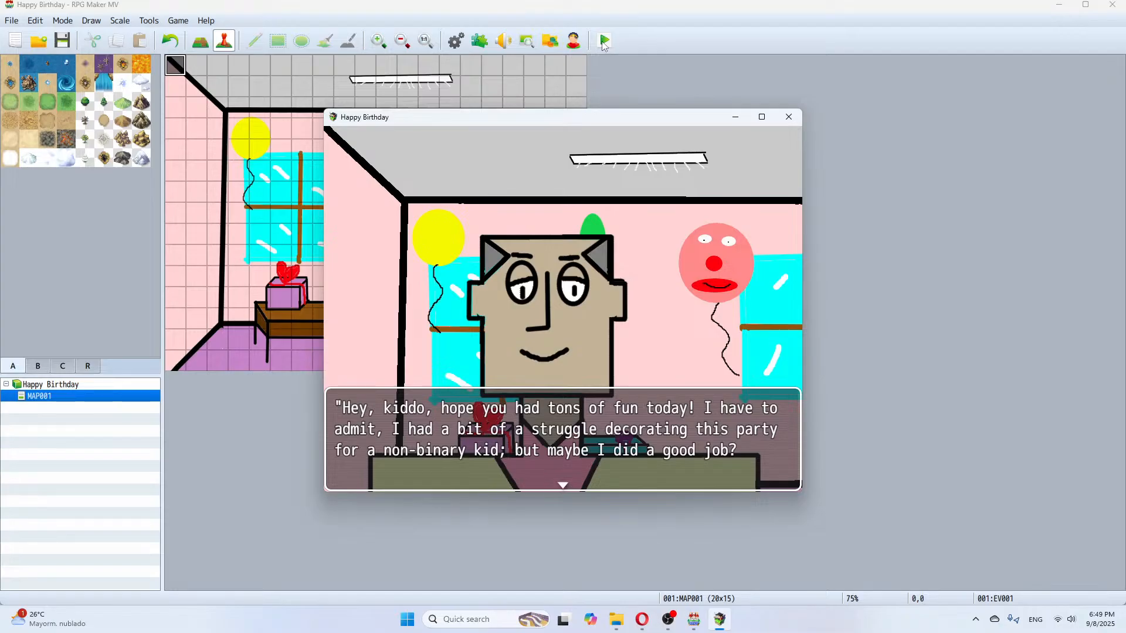
{"action": "key", "text": "Return"}
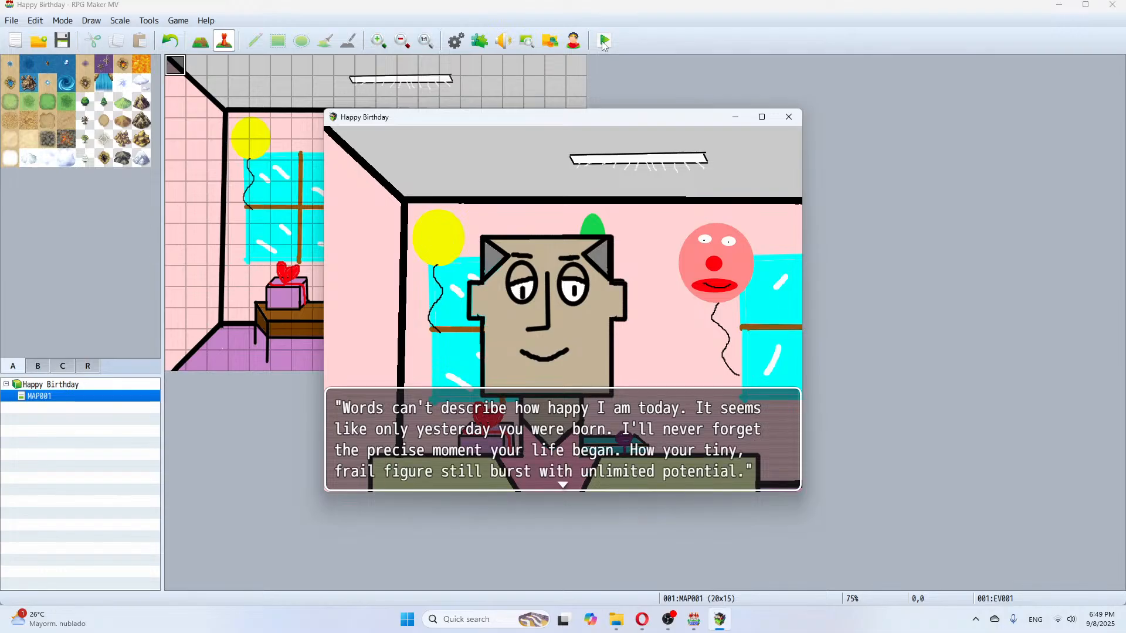
{"action": "key", "text": "Return"}
{"action": "key", "text": "Return"}
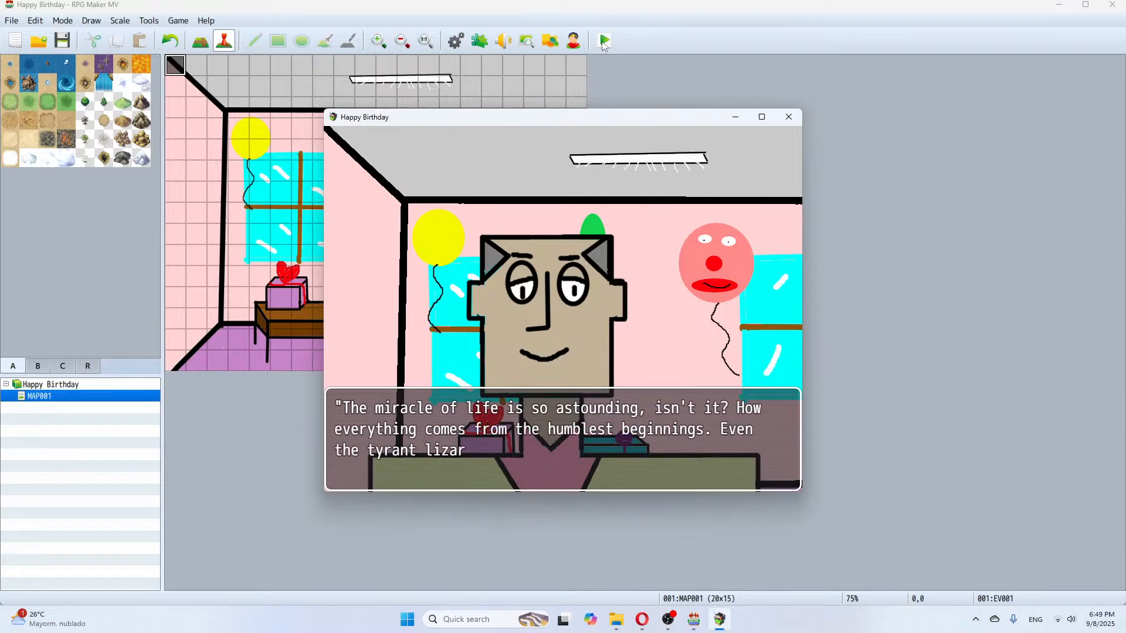
{"action": "key", "text": "Return"}
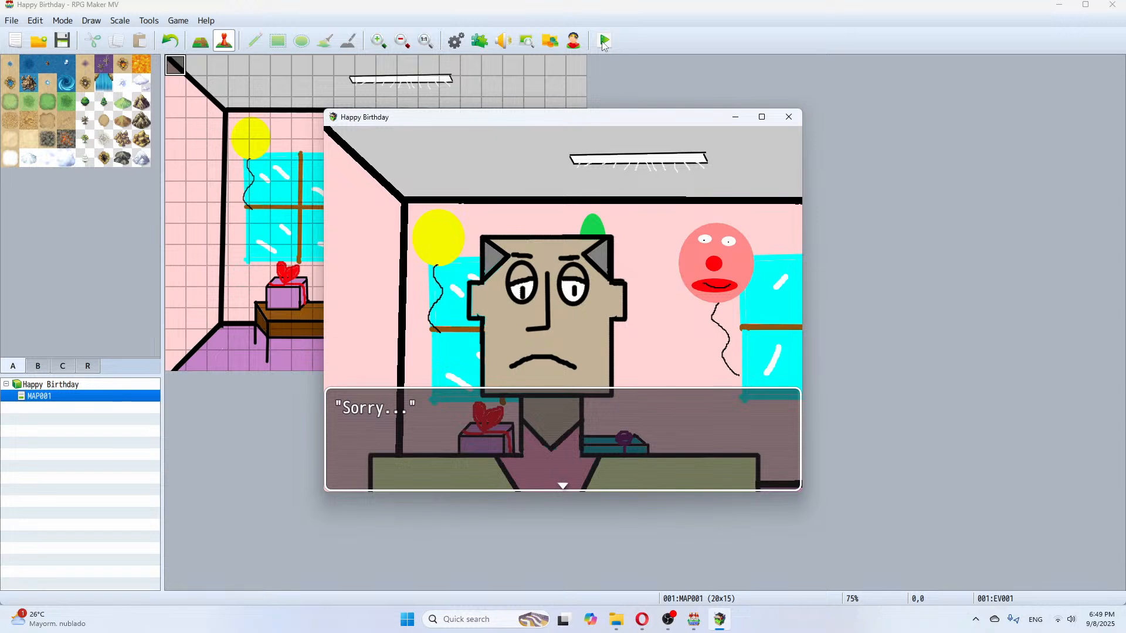
{"action": "key", "text": "Return"}
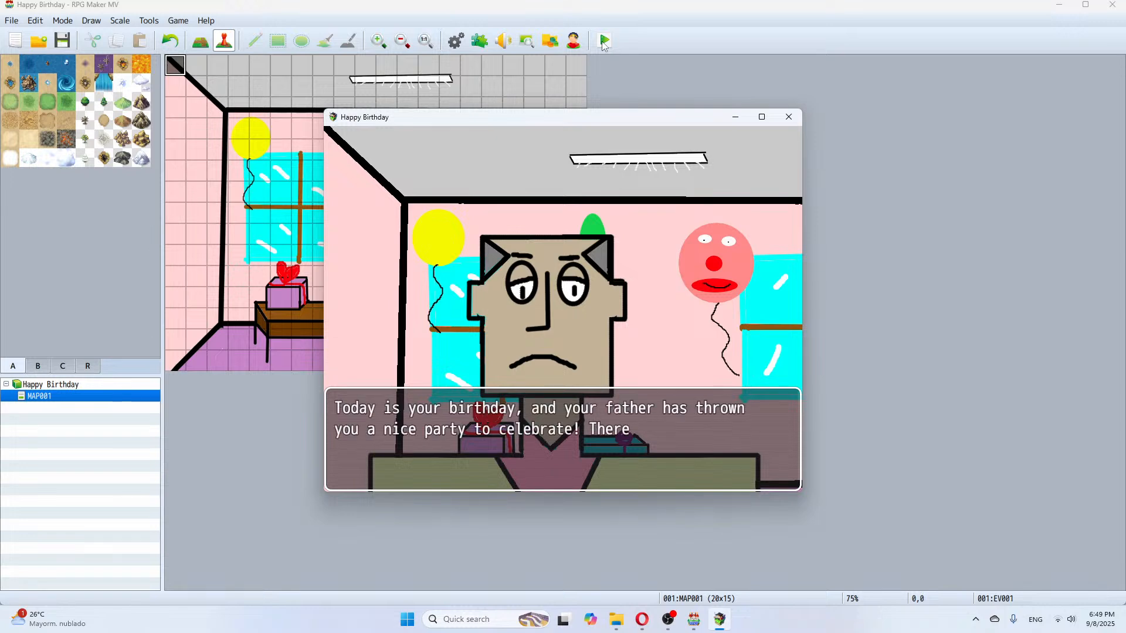
{"action": "left_click", "coordinate": [789, 117]}
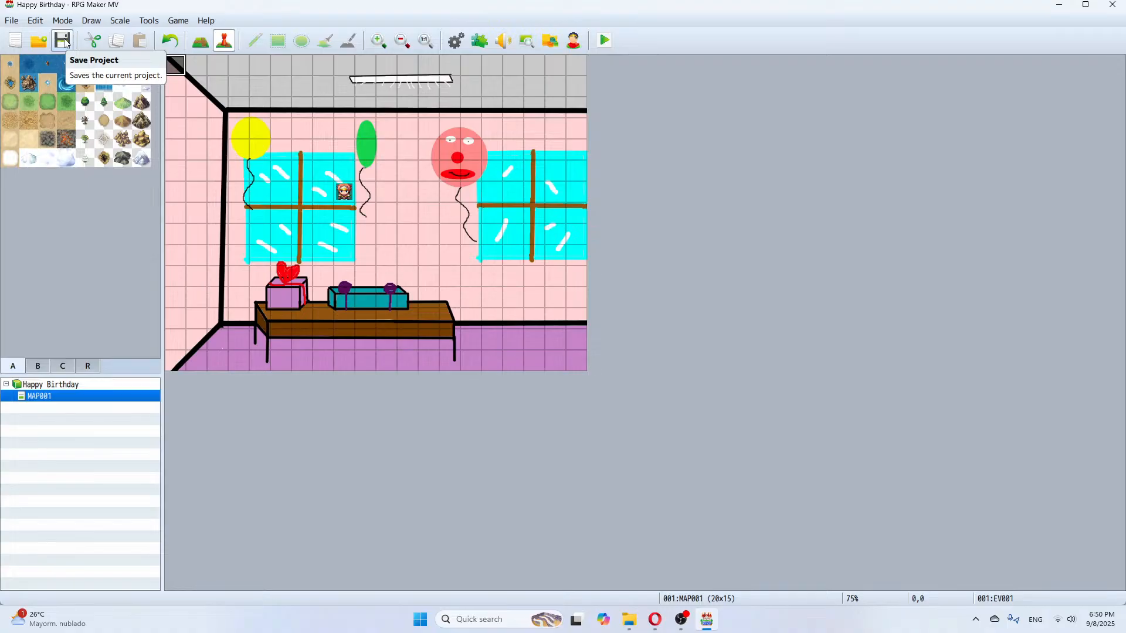
Close RPG Maker MV and bring up the OBS window
{"action": "left_click", "coordinate": [1113, 4]}
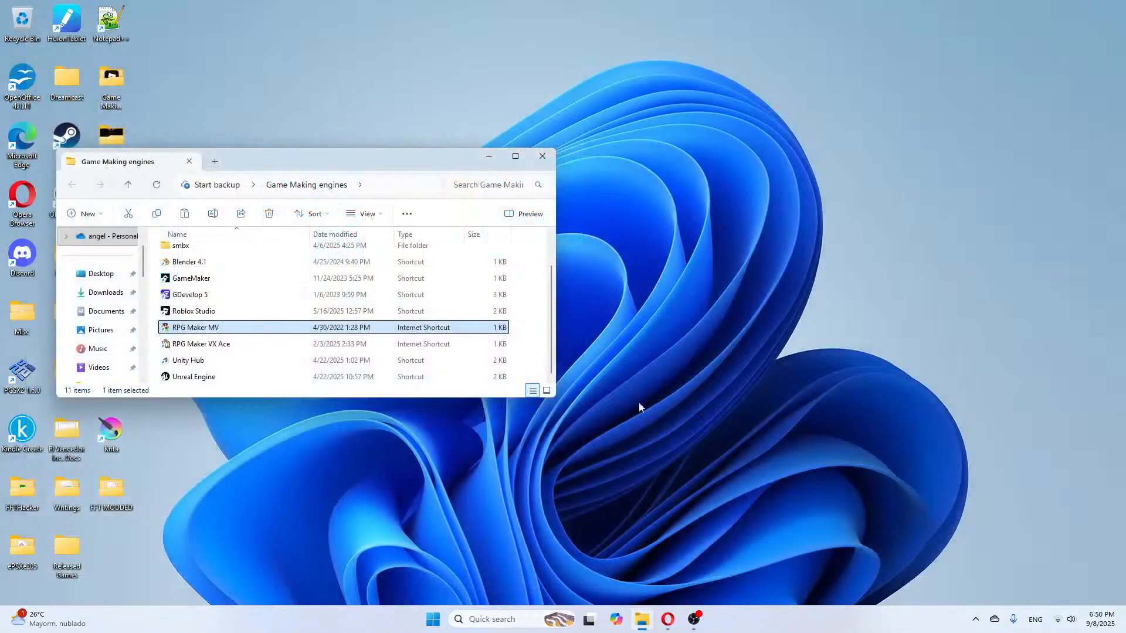
{"action": "mouse_move", "coordinate": [694, 619]}
{"action": "left_click", "coordinate": [732, 511]}
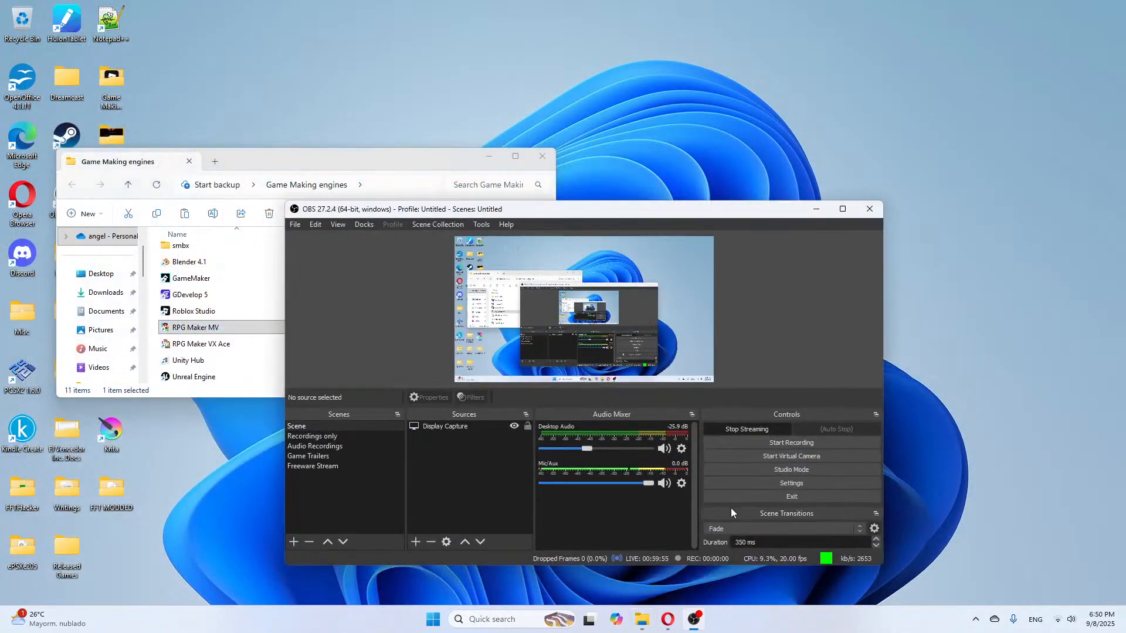